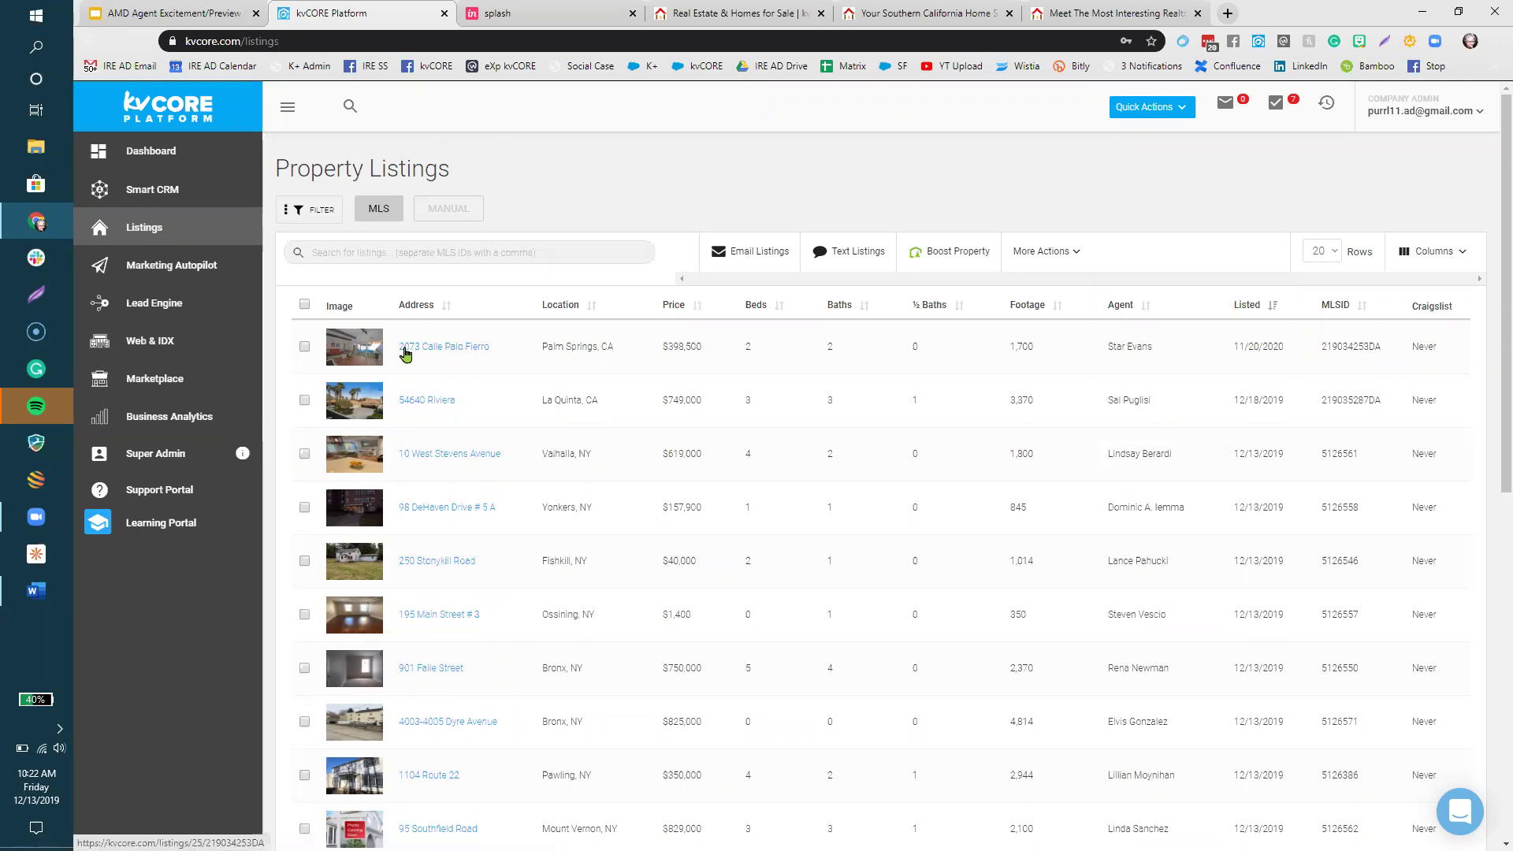
{"action": "left_click", "coordinate": [475, 352]}
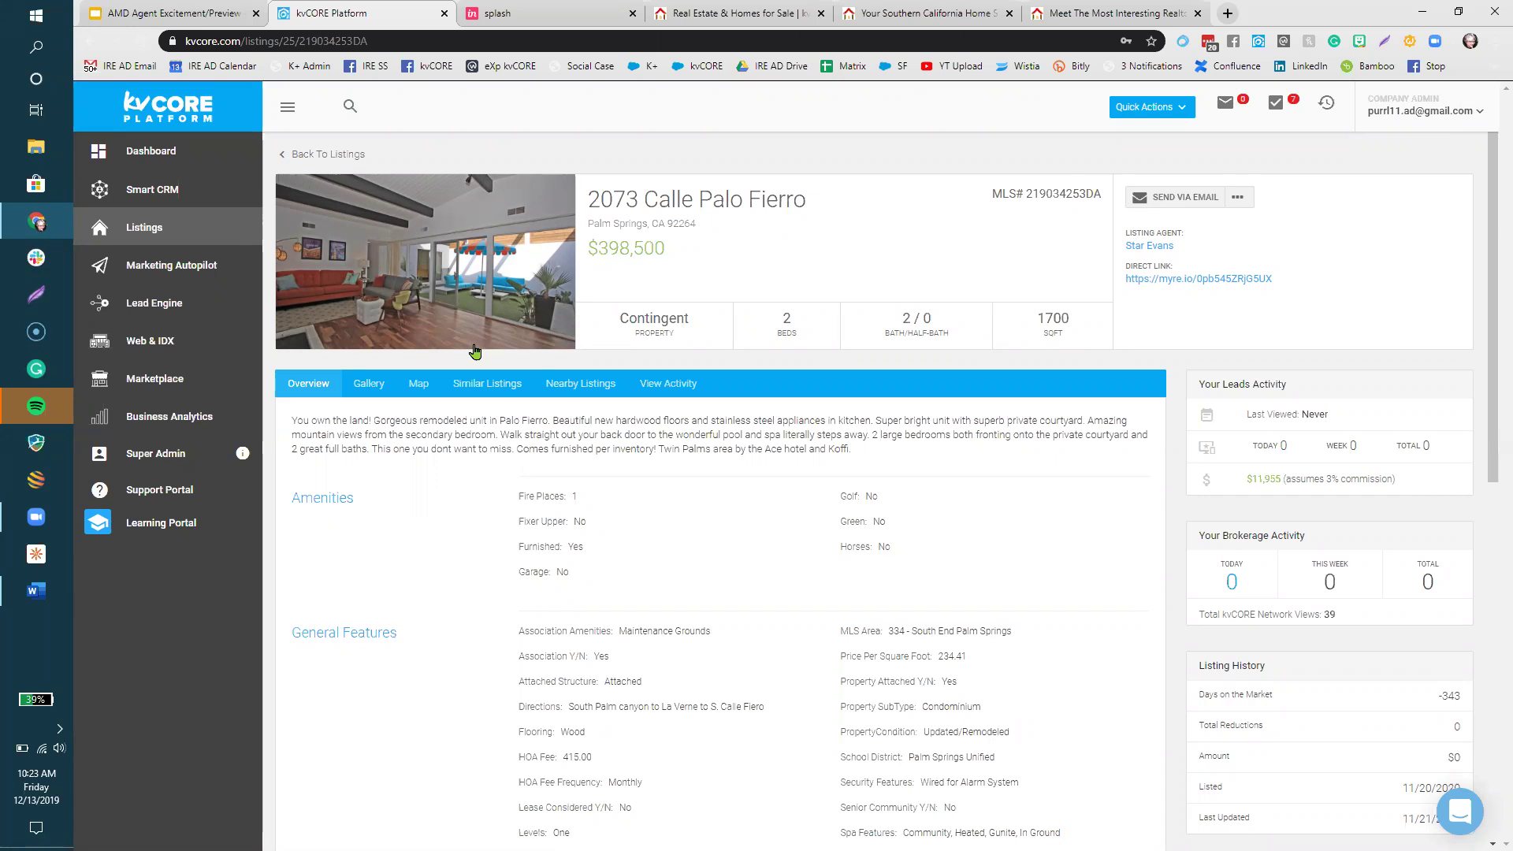
{"action": "key", "text": "ctrl+plus"}
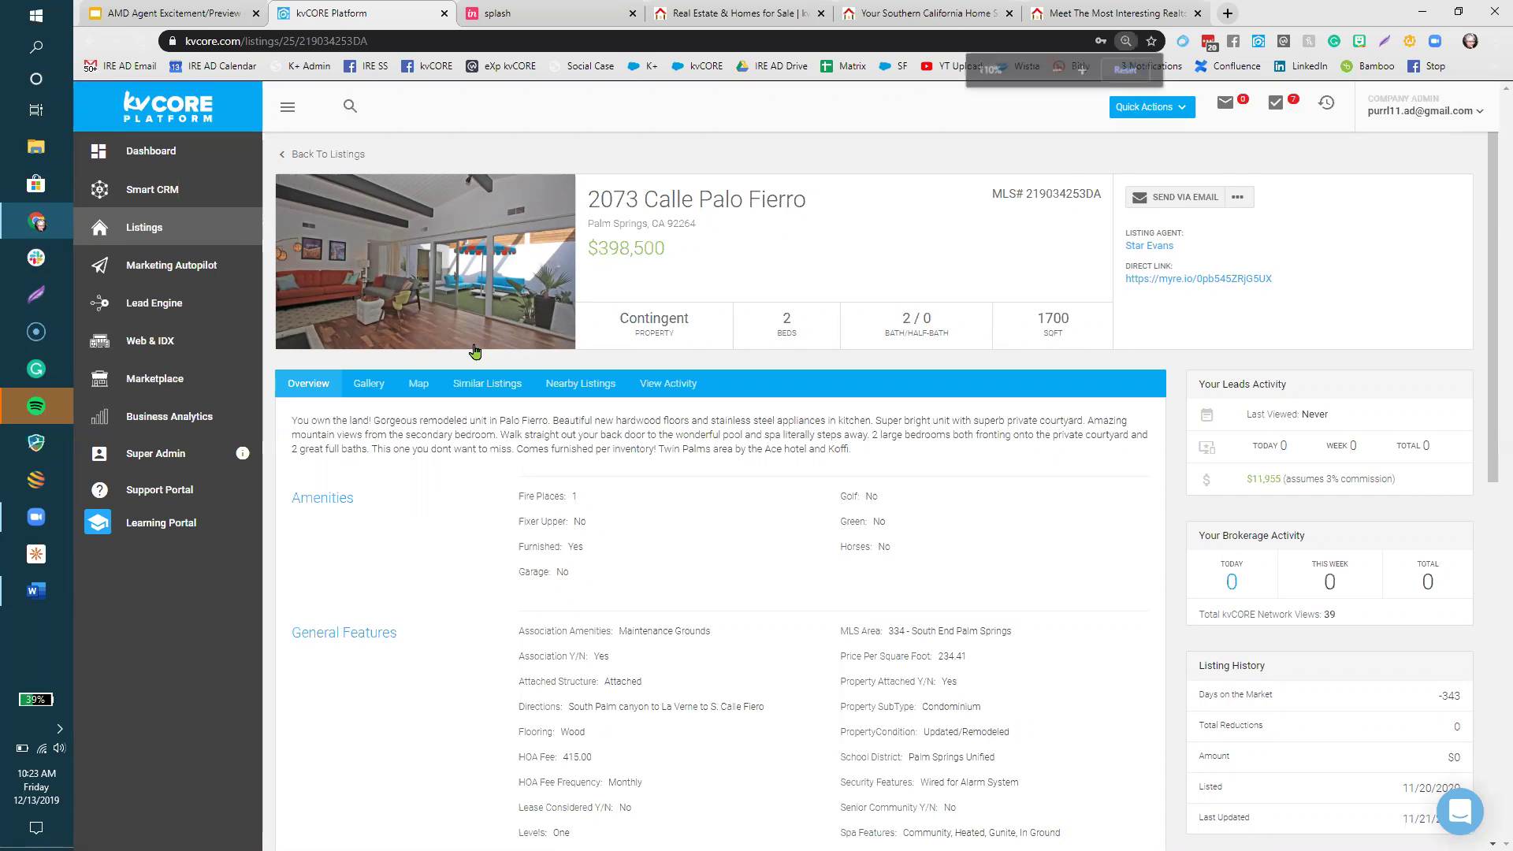
{"action": "key", "text": "ctrl+plus"}
{"action": "key", "text": "ctrl+plus"}
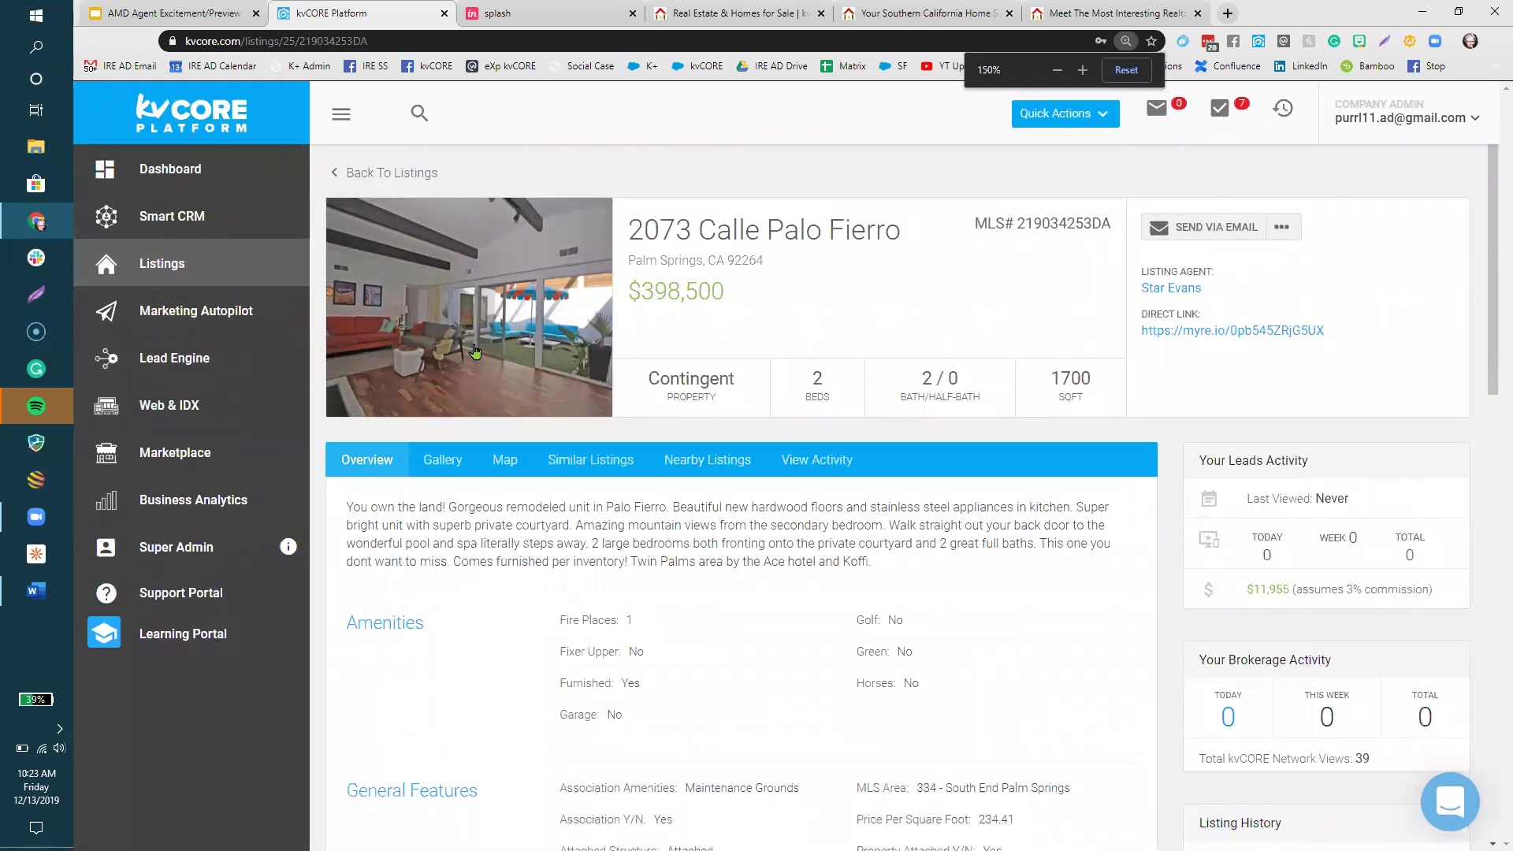
{"action": "scroll", "coordinate": [859, 717], "scroll_direction": "down", "scroll_amount": 1}
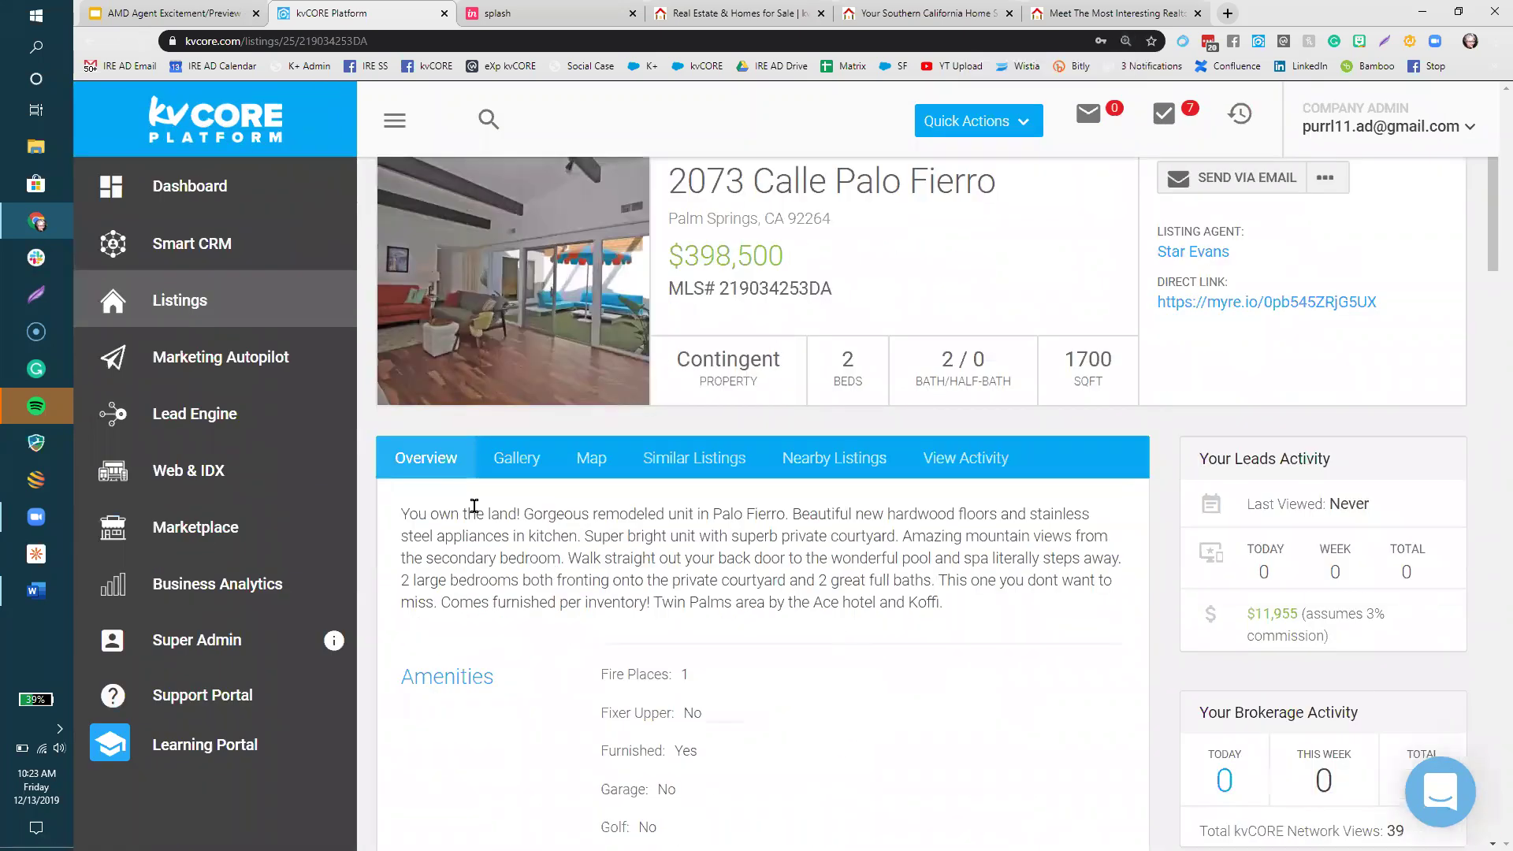
- Review the listing's Gallery, Map, Similar Listings and Nearby Listings tabs
{"action": "left_click", "coordinate": [536, 472]}
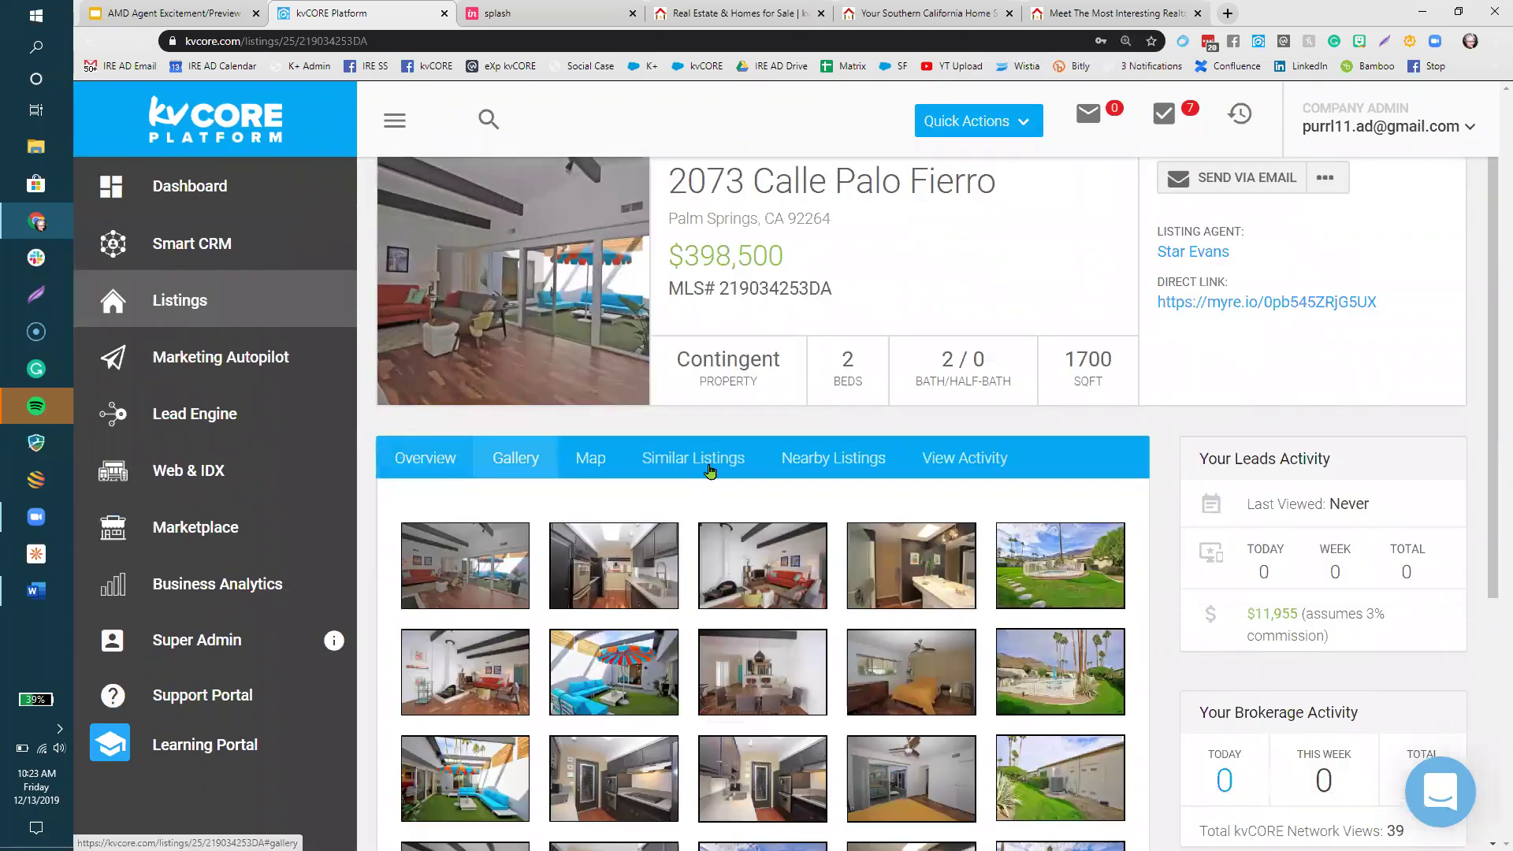
{"action": "left_click", "coordinate": [591, 458]}
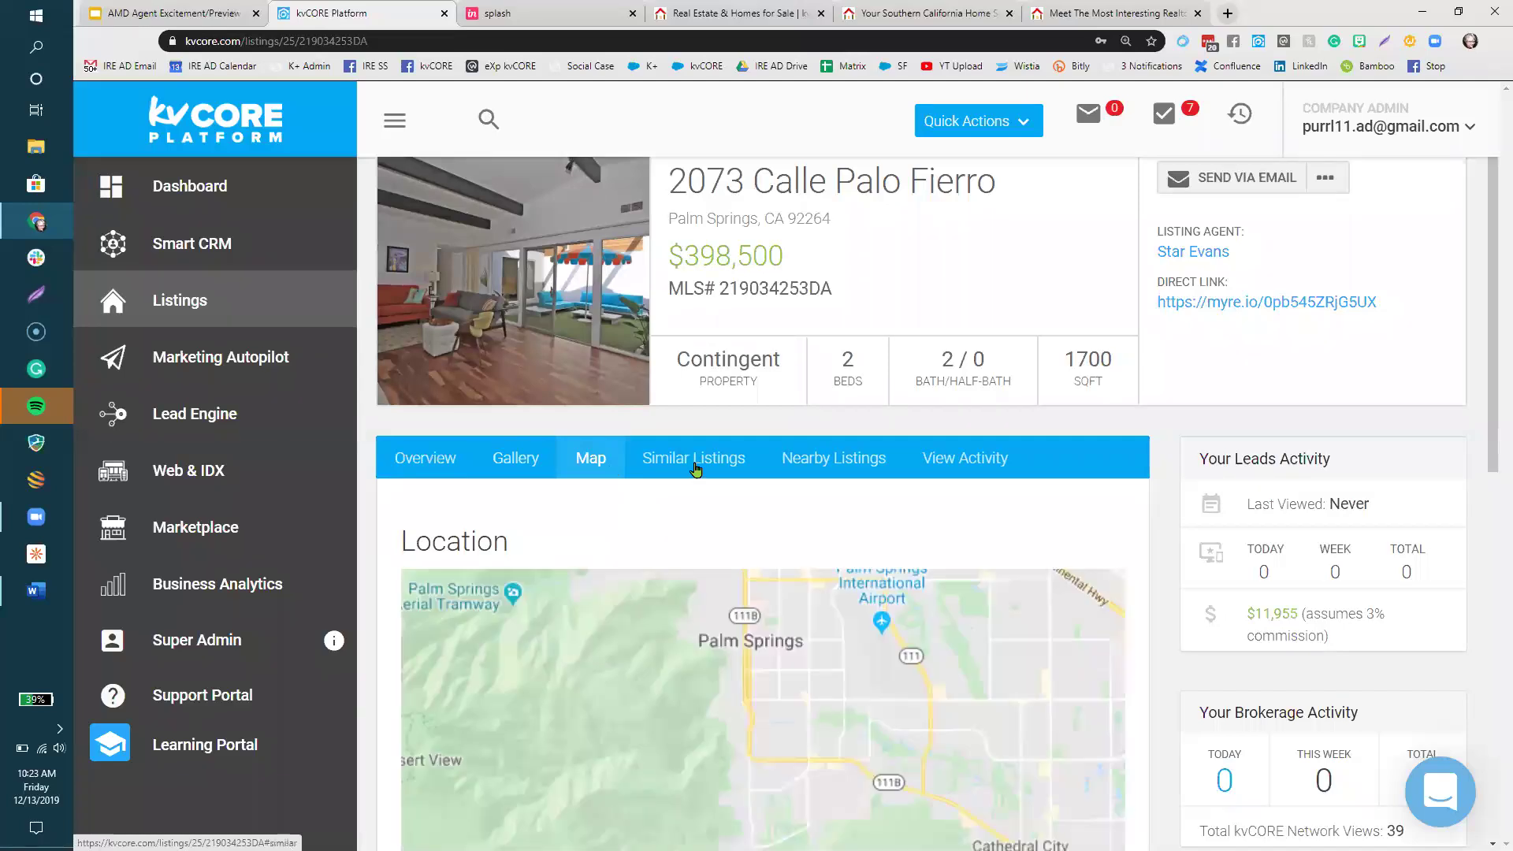
{"action": "left_click", "coordinate": [696, 468]}
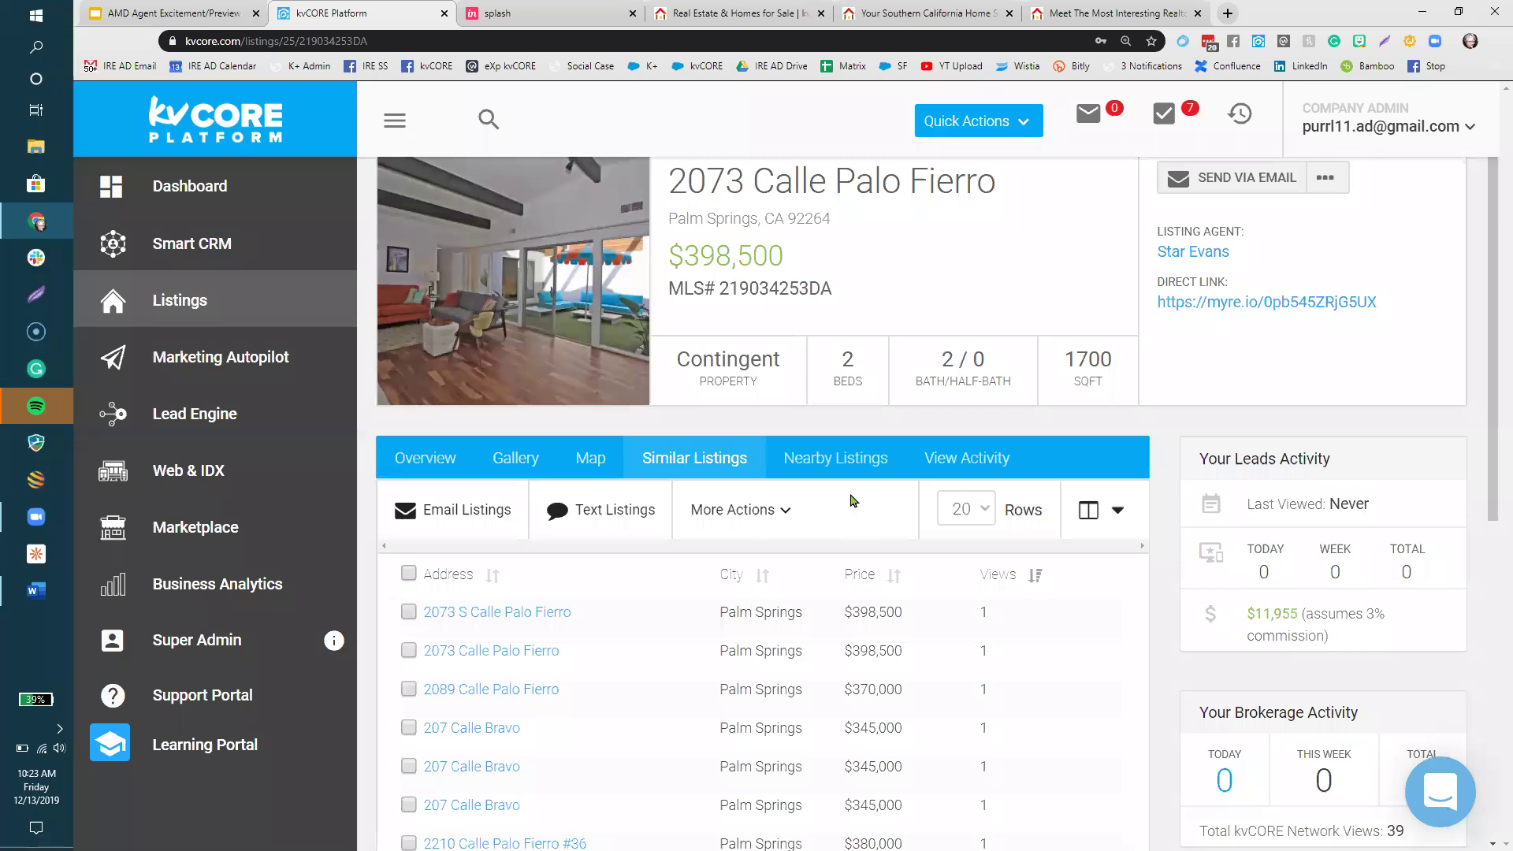
{"action": "left_click", "coordinate": [842, 464]}
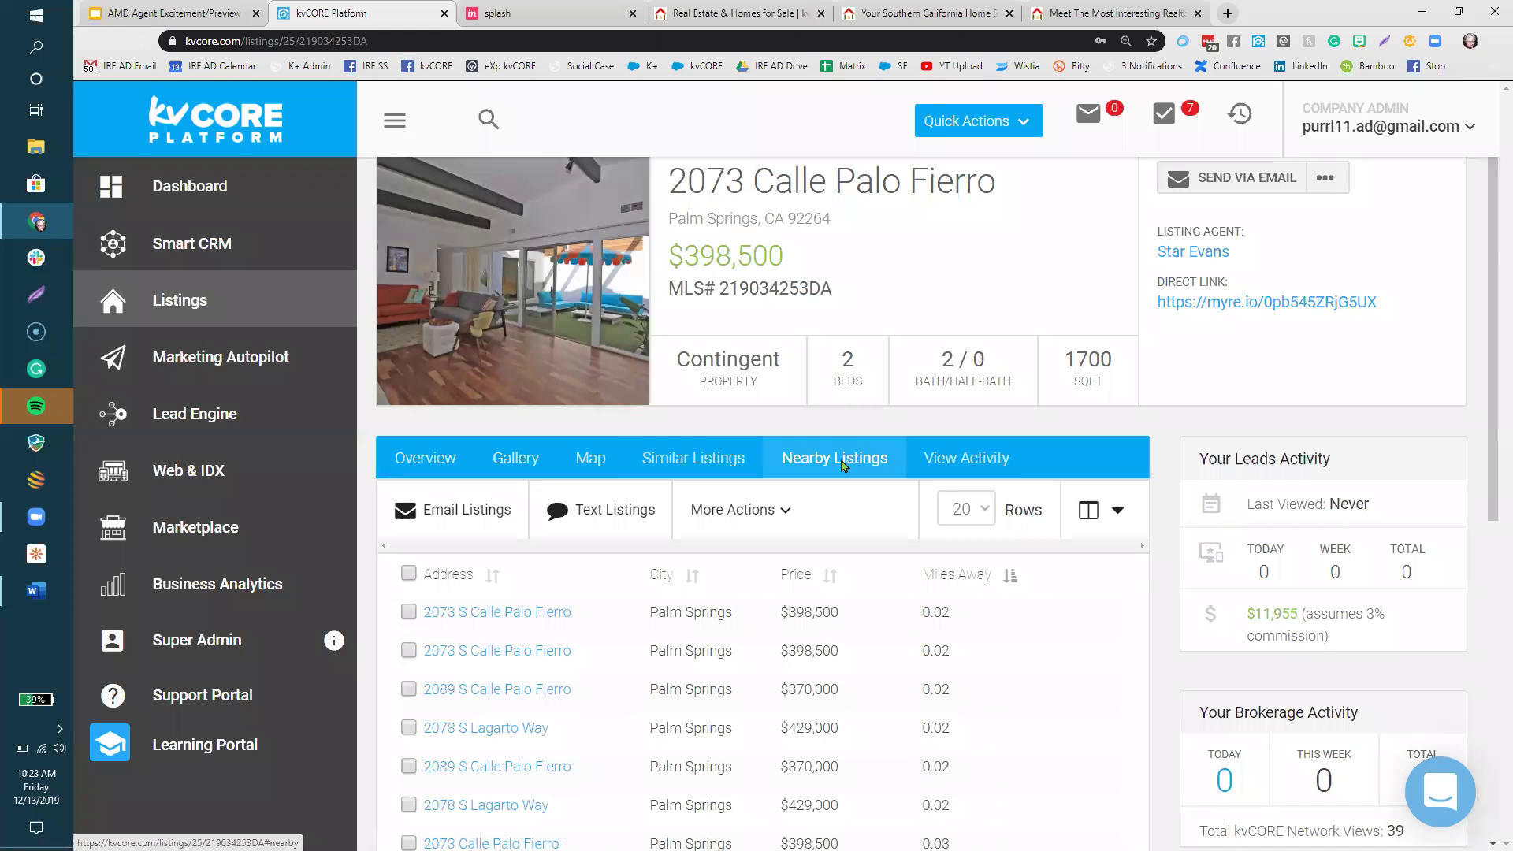
{"action": "scroll", "coordinate": [1158, 171], "scroll_direction": "up", "scroll_amount": 1}
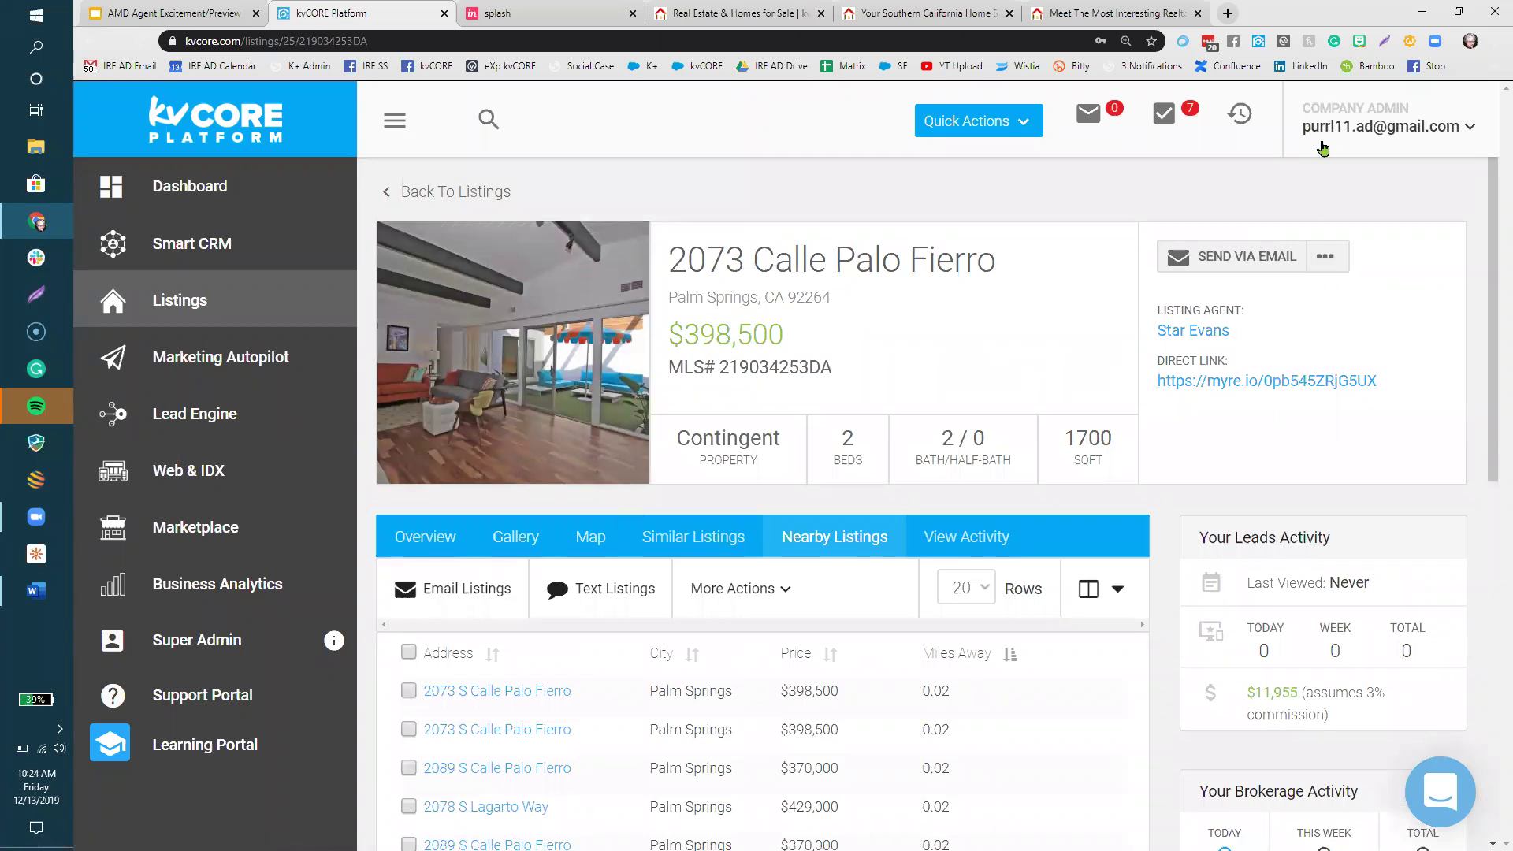
{"action": "left_click", "coordinate": [1326, 256]}
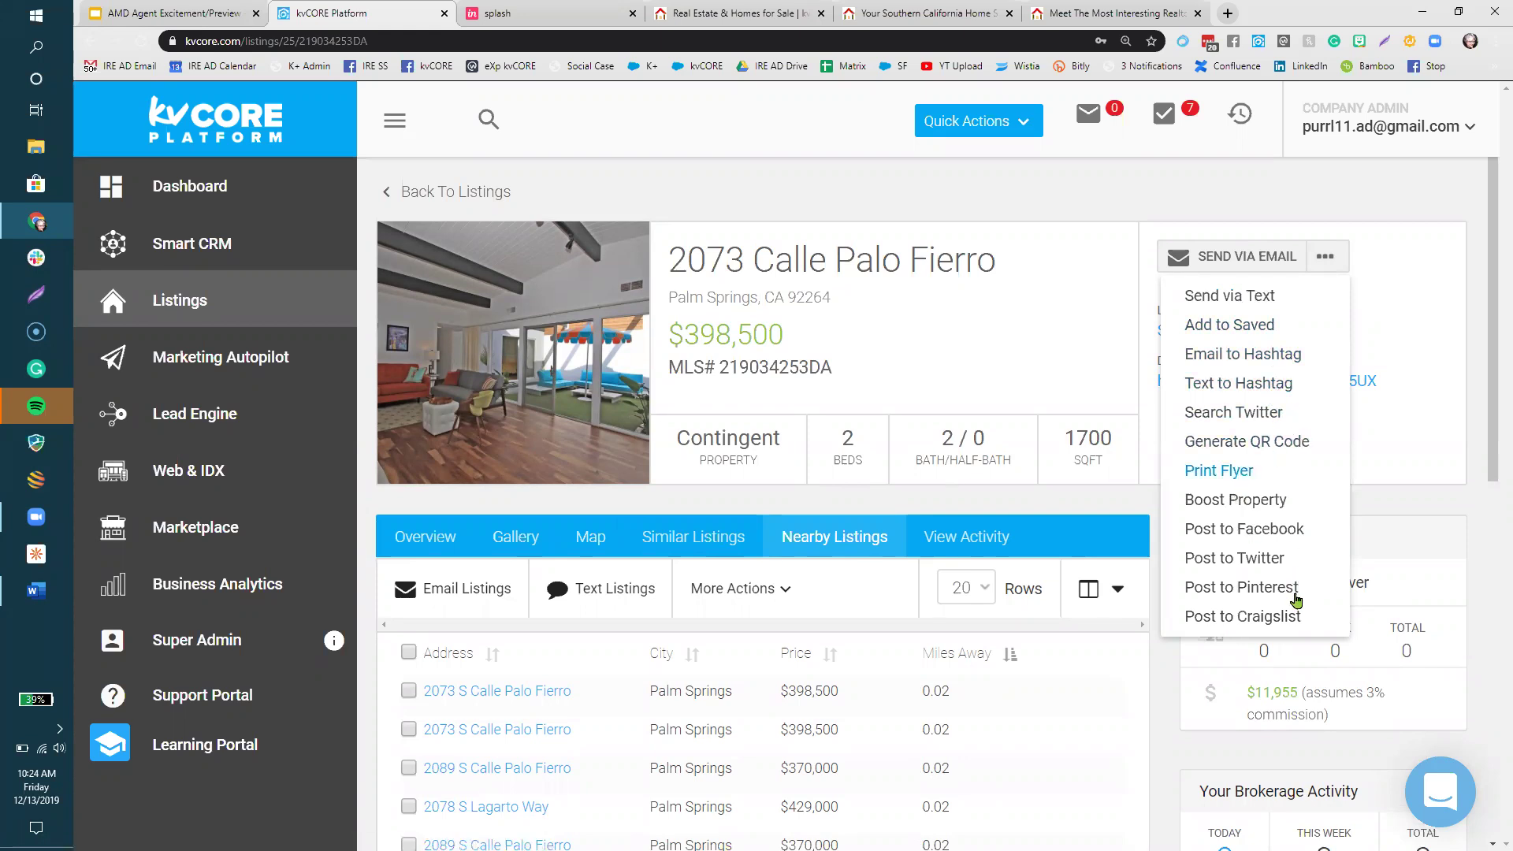
{"action": "left_click", "coordinate": [1245, 614]}
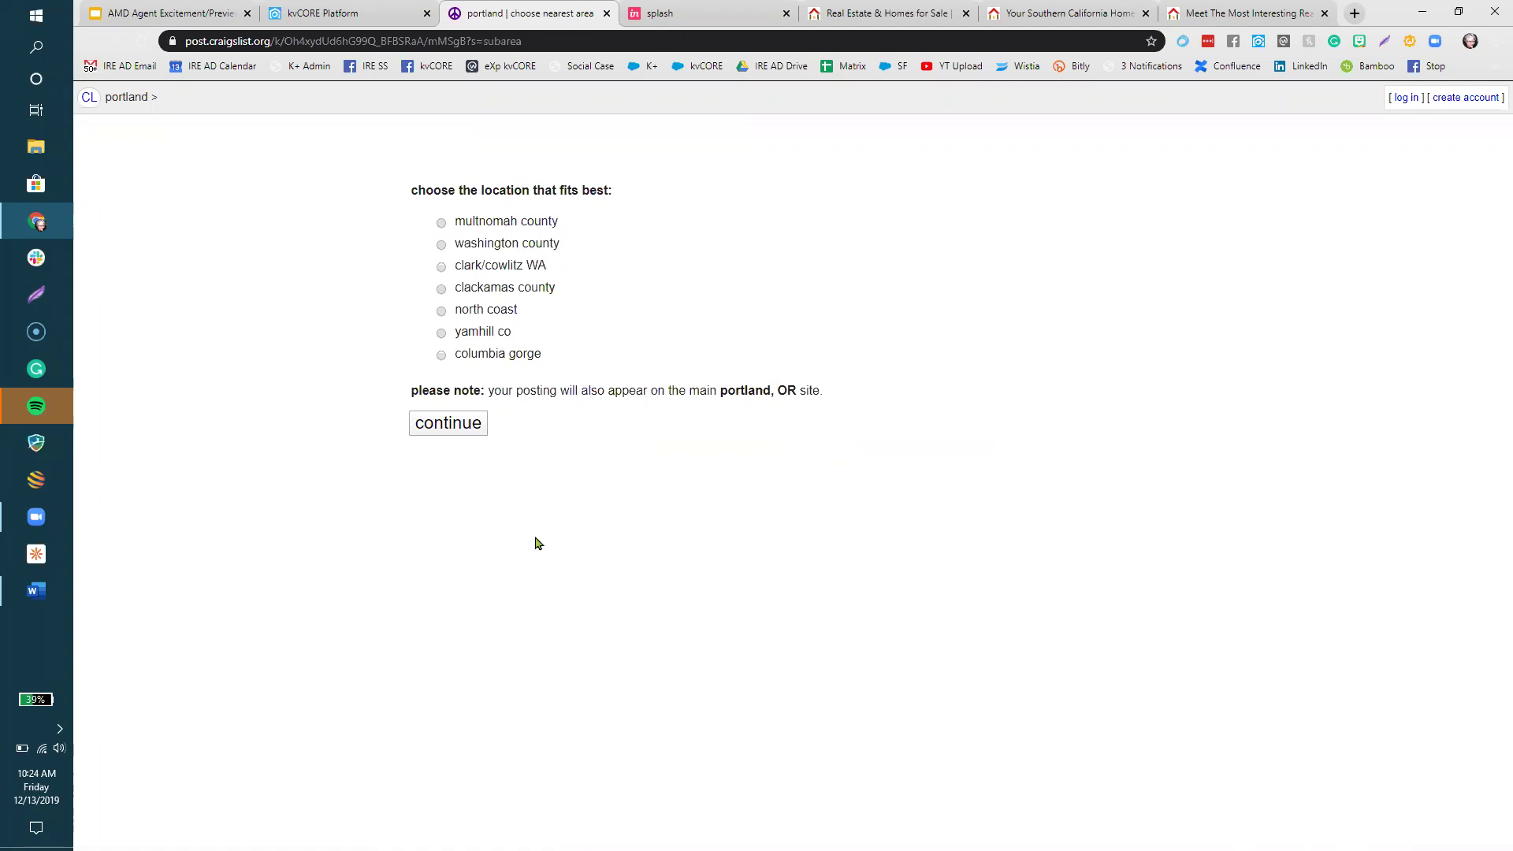
- Choose clark/cowlitz WA as the posting area and review the unpublished draft preview
{"action": "left_click", "coordinate": [441, 268]}
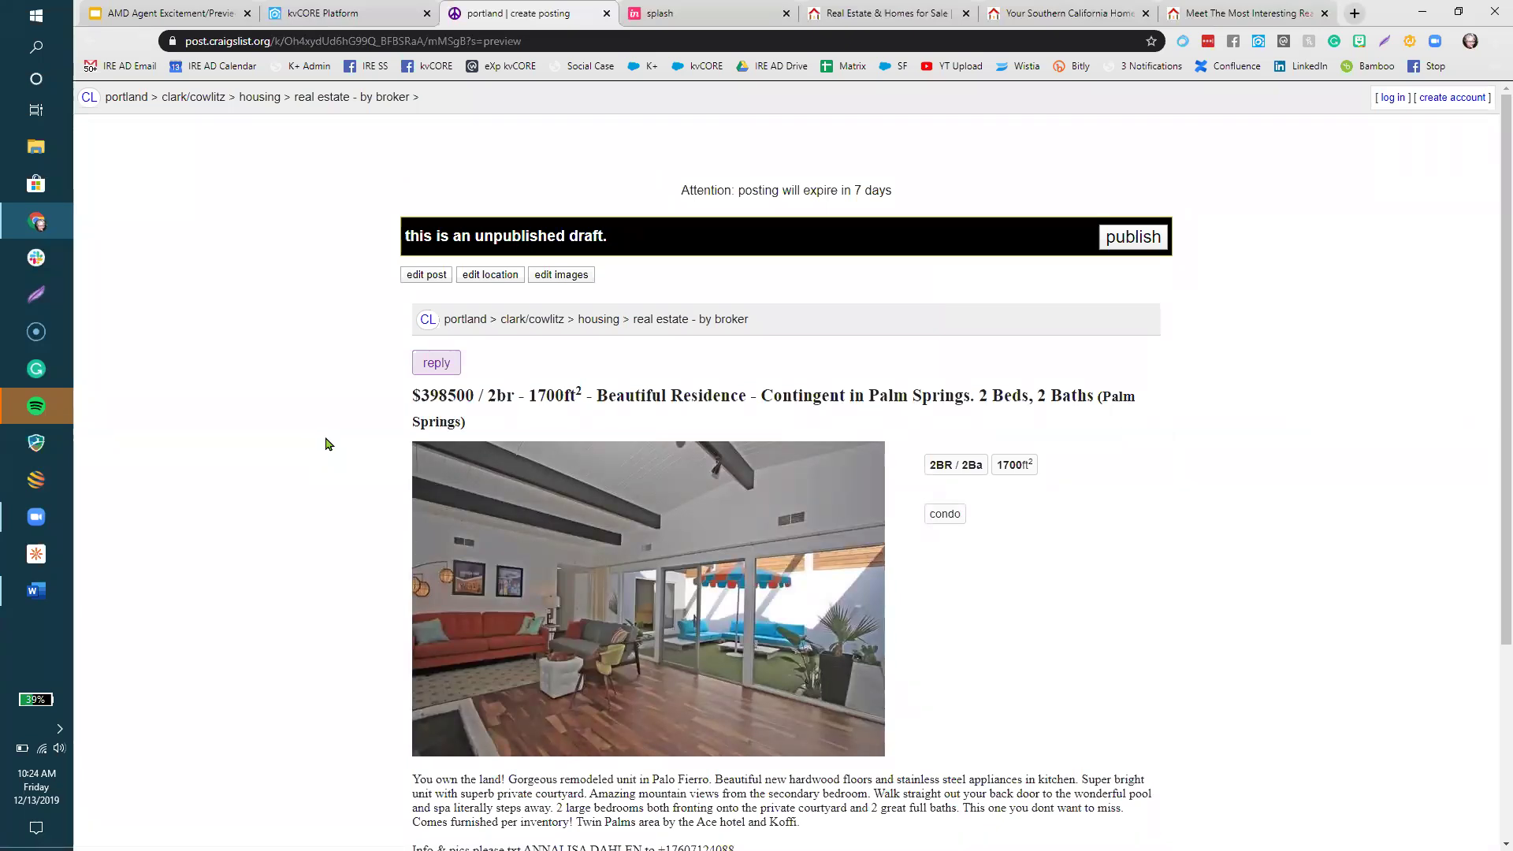
{"action": "left_click_drag", "start_coordinate": [636, 253], "coordinate": [382, 246]}
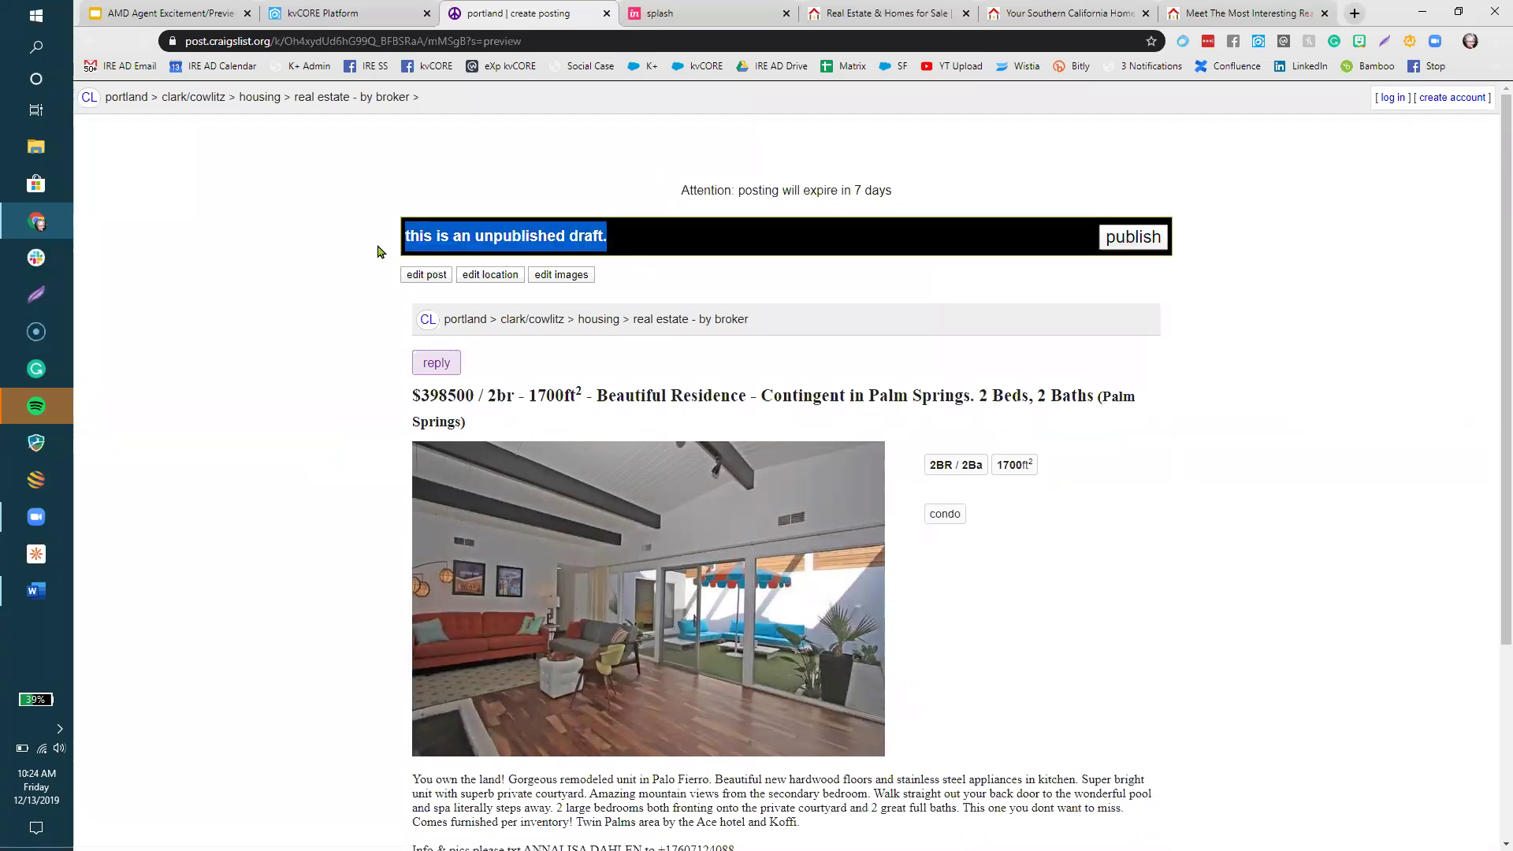
{"action": "left_click", "coordinate": [299, 302]}
{"action": "scroll", "coordinate": [304, 298], "scroll_direction": "down", "scroll_amount": 2}
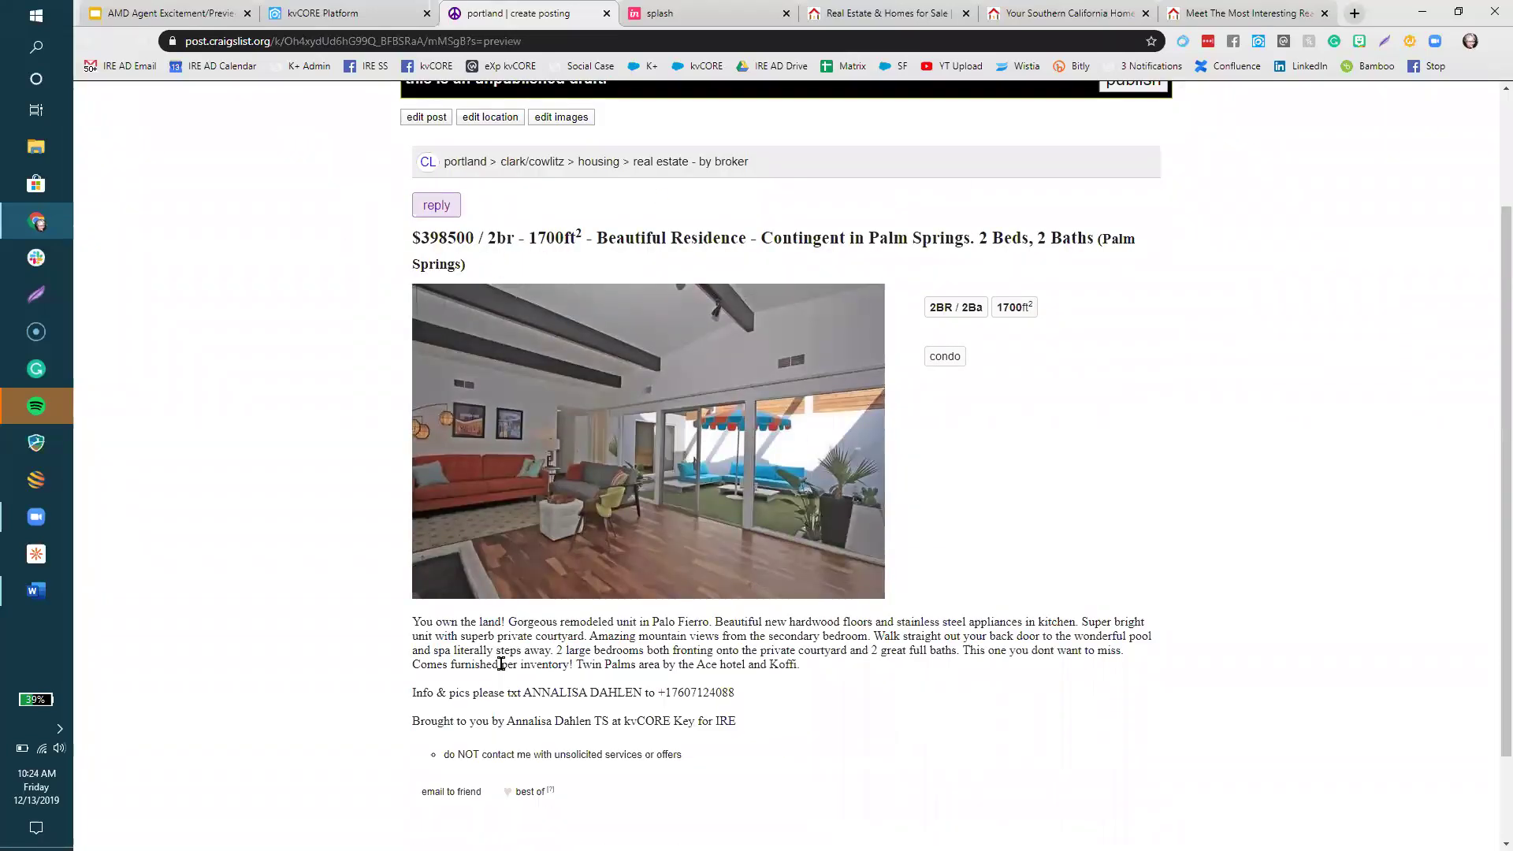
- In the draft description, put line breaks before 'Info & pics' and after the phone number
{"action": "left_click", "coordinate": [416, 120]}
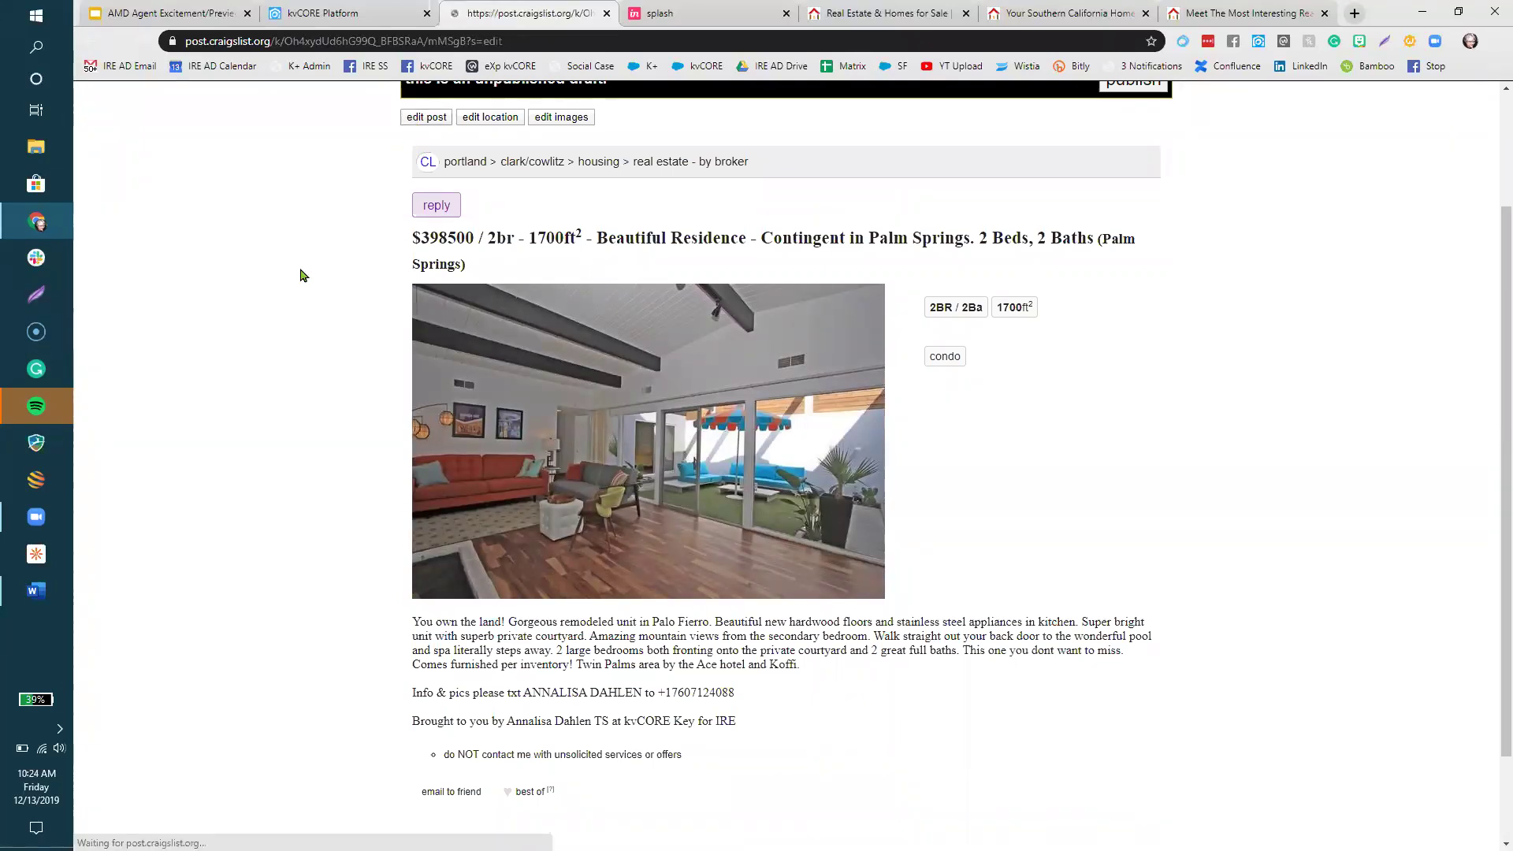
{"action": "left_click", "coordinate": [693, 400]}
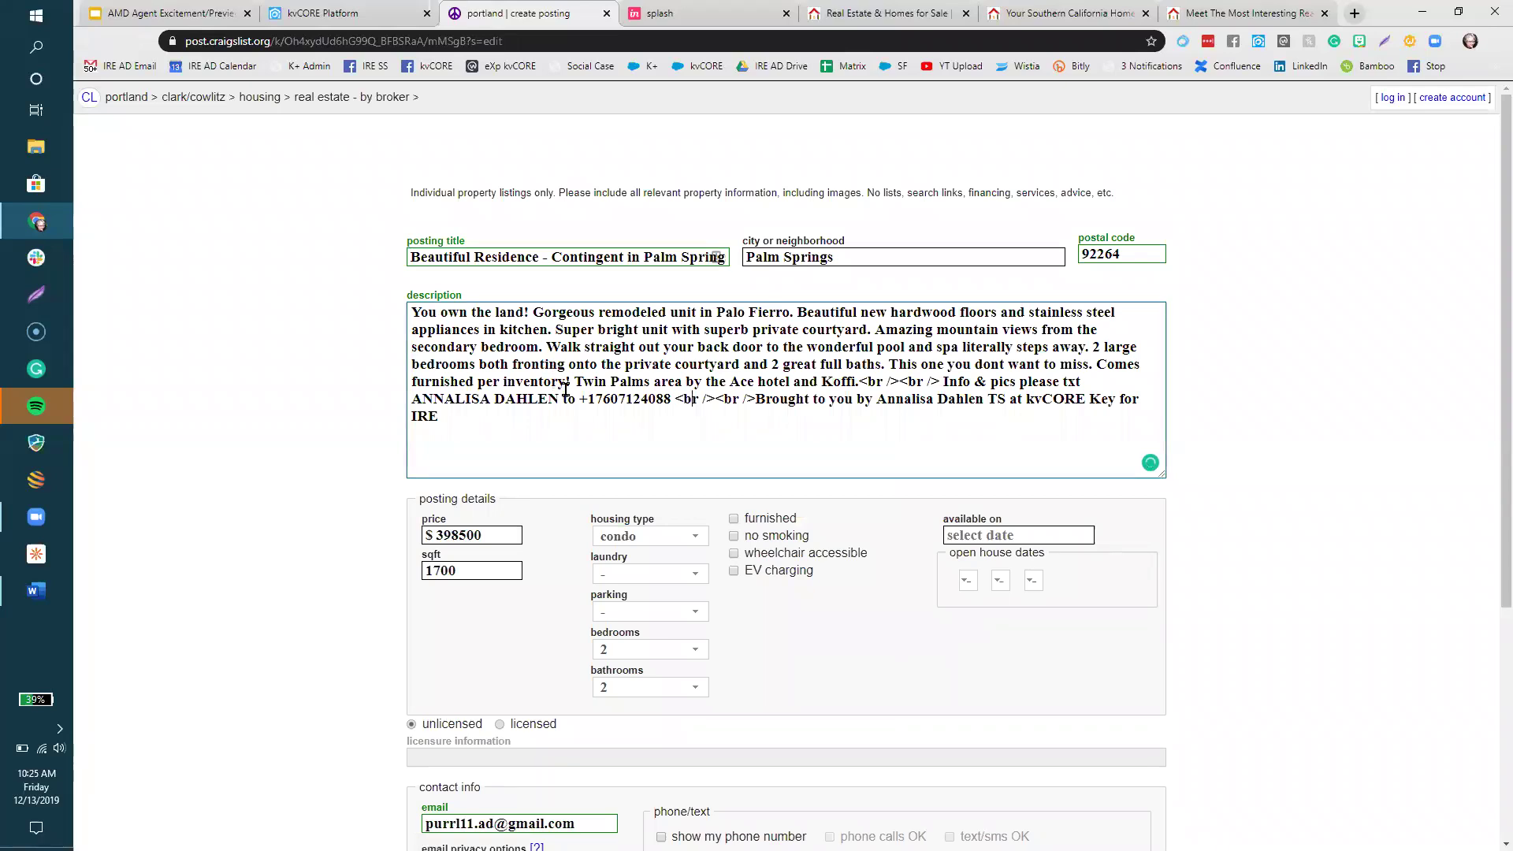
{"action": "left_click", "coordinate": [941, 383]}
{"action": "key", "text": "Return"}
{"action": "key", "text": "Return"}
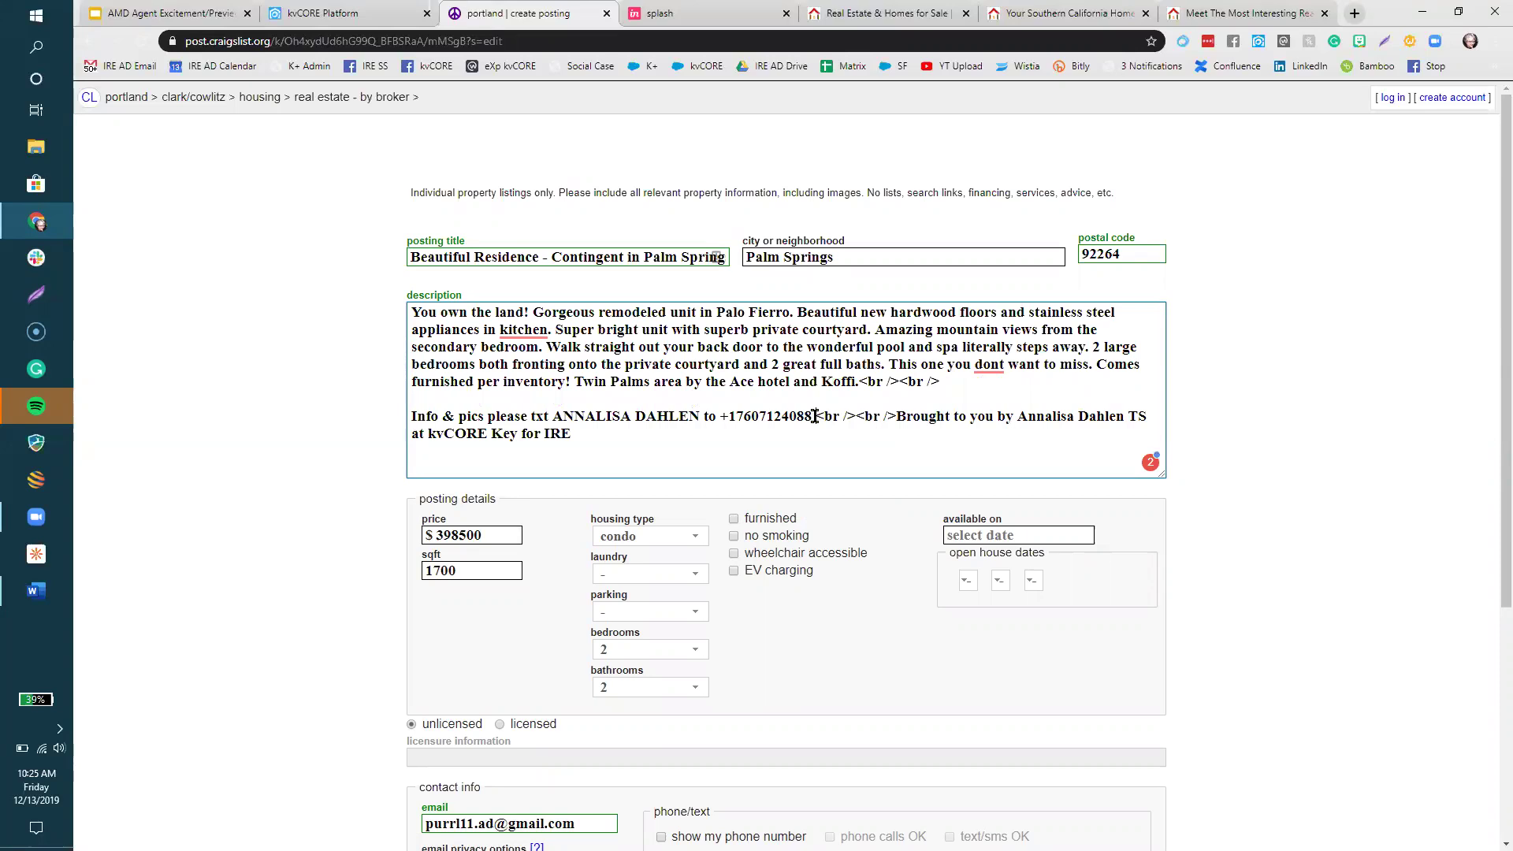
{"action": "left_click", "coordinate": [815, 416]}
{"action": "key", "text": "Return"}
{"action": "key", "text": "Return"}
{"action": "key", "text": "Return"}
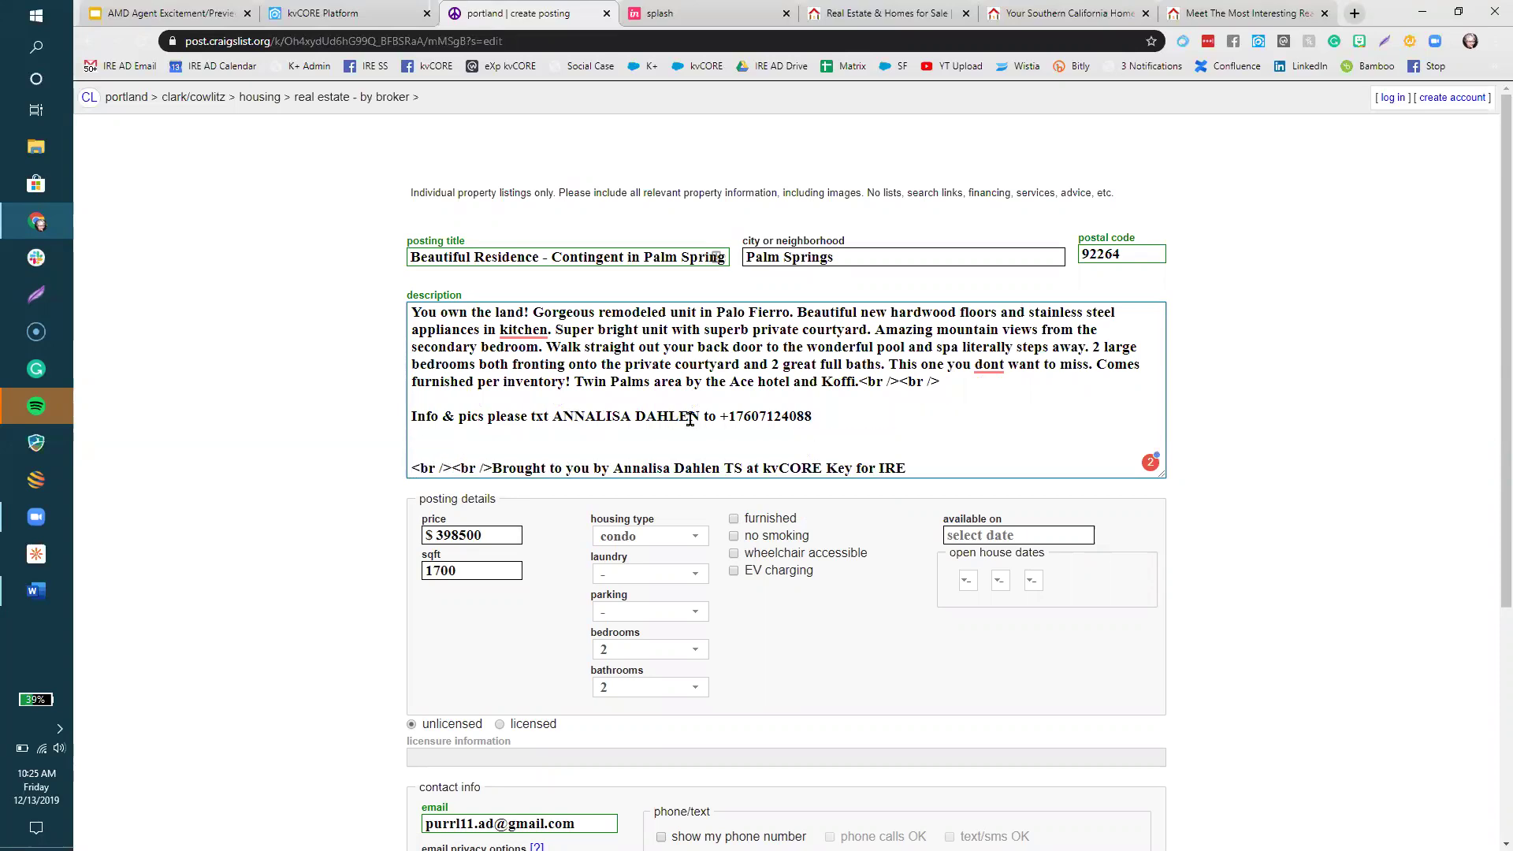
- Insert hyphens into the phone number in the description
{"action": "left_click", "coordinate": [759, 417]}
{"action": "type", "text": "-"}
{"action": "key", "text": "Right"}
{"action": "key", "text": "Right"}
{"action": "type", "text": "-"}
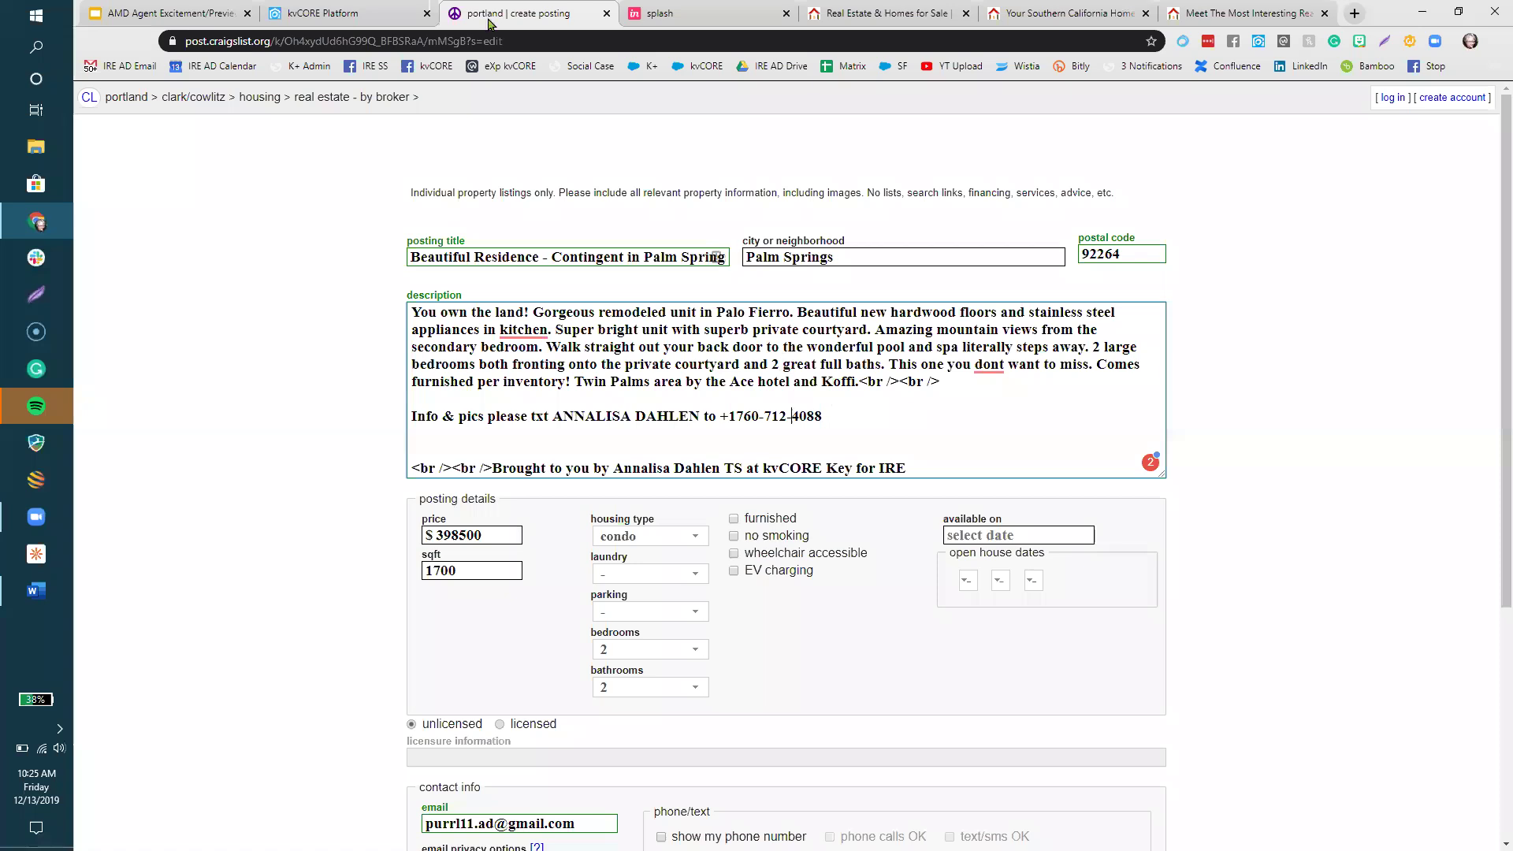
- Go to Lead Engine's Call Capture Smart Number and Custom Text Codes page in kvCORE
{"action": "left_click", "coordinate": [310, 16]}
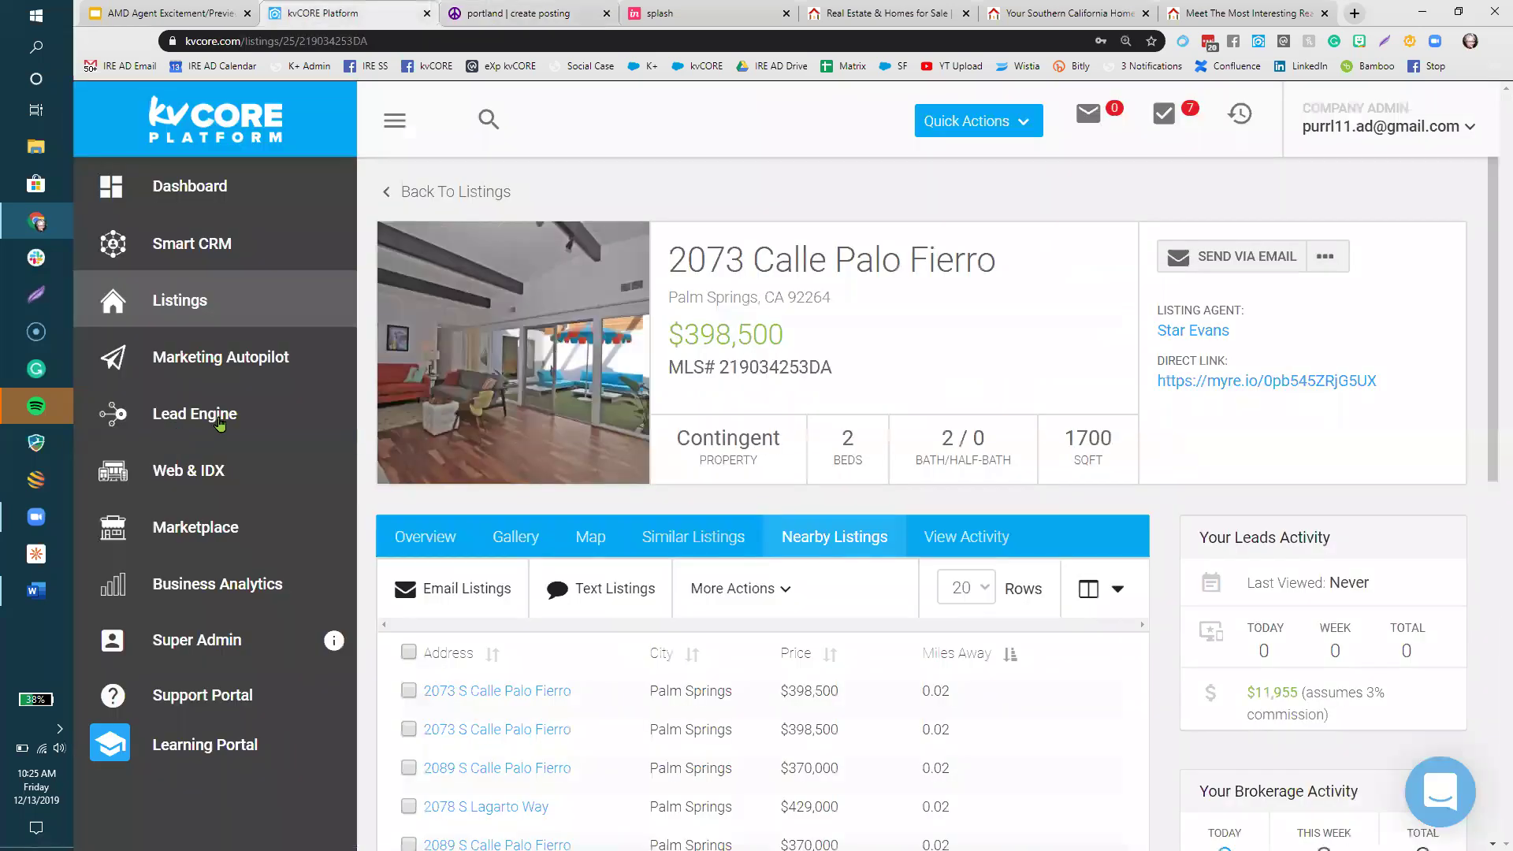
{"action": "left_click", "coordinate": [220, 424]}
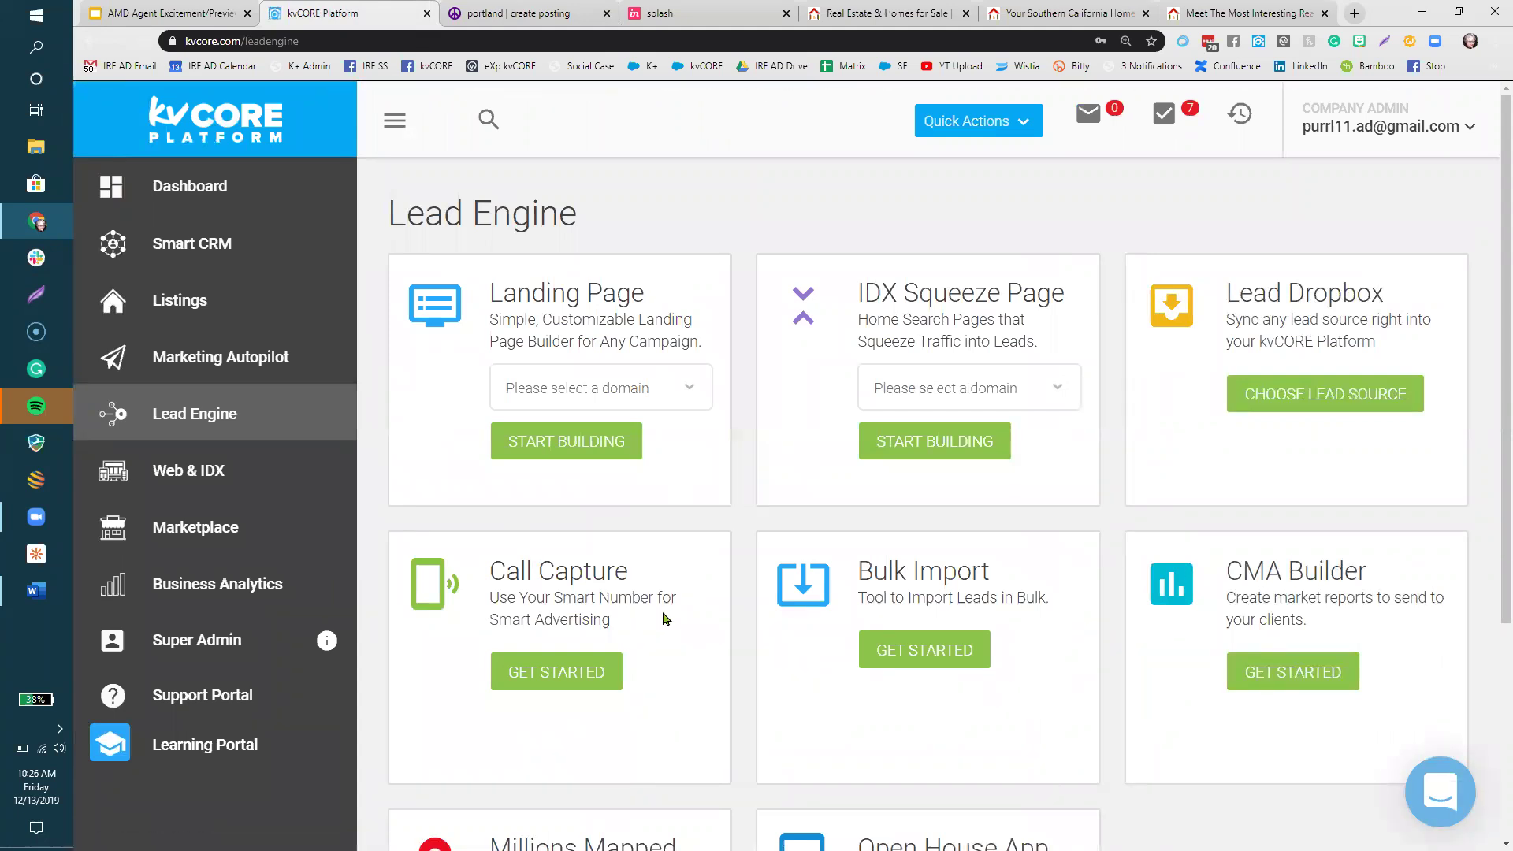
{"action": "left_click", "coordinate": [575, 672]}
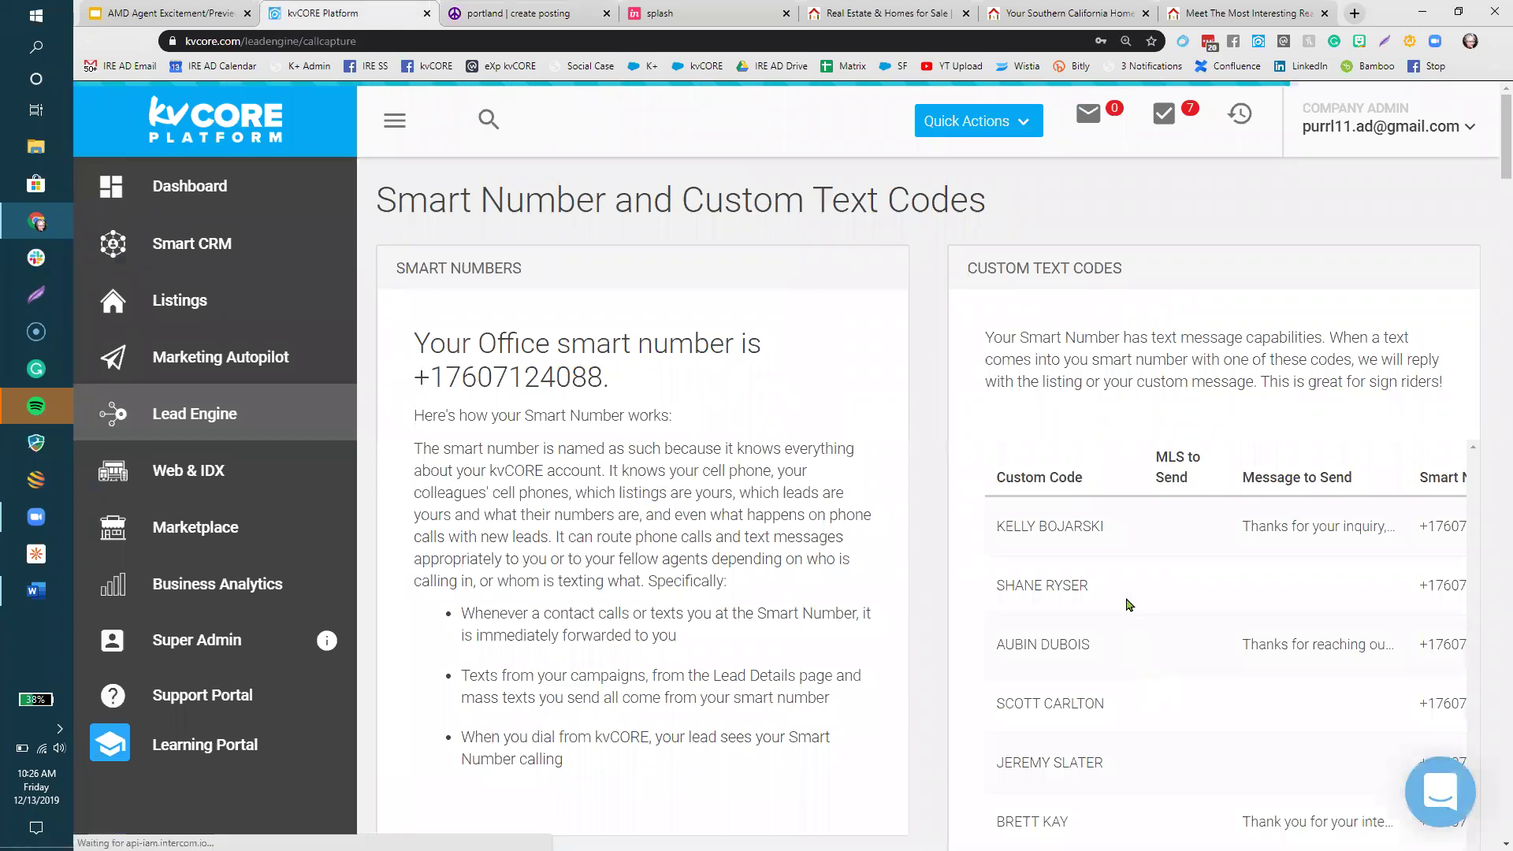
{"action": "key", "text": "ctrl+minus"}
{"action": "key", "text": "ctrl+minus"}
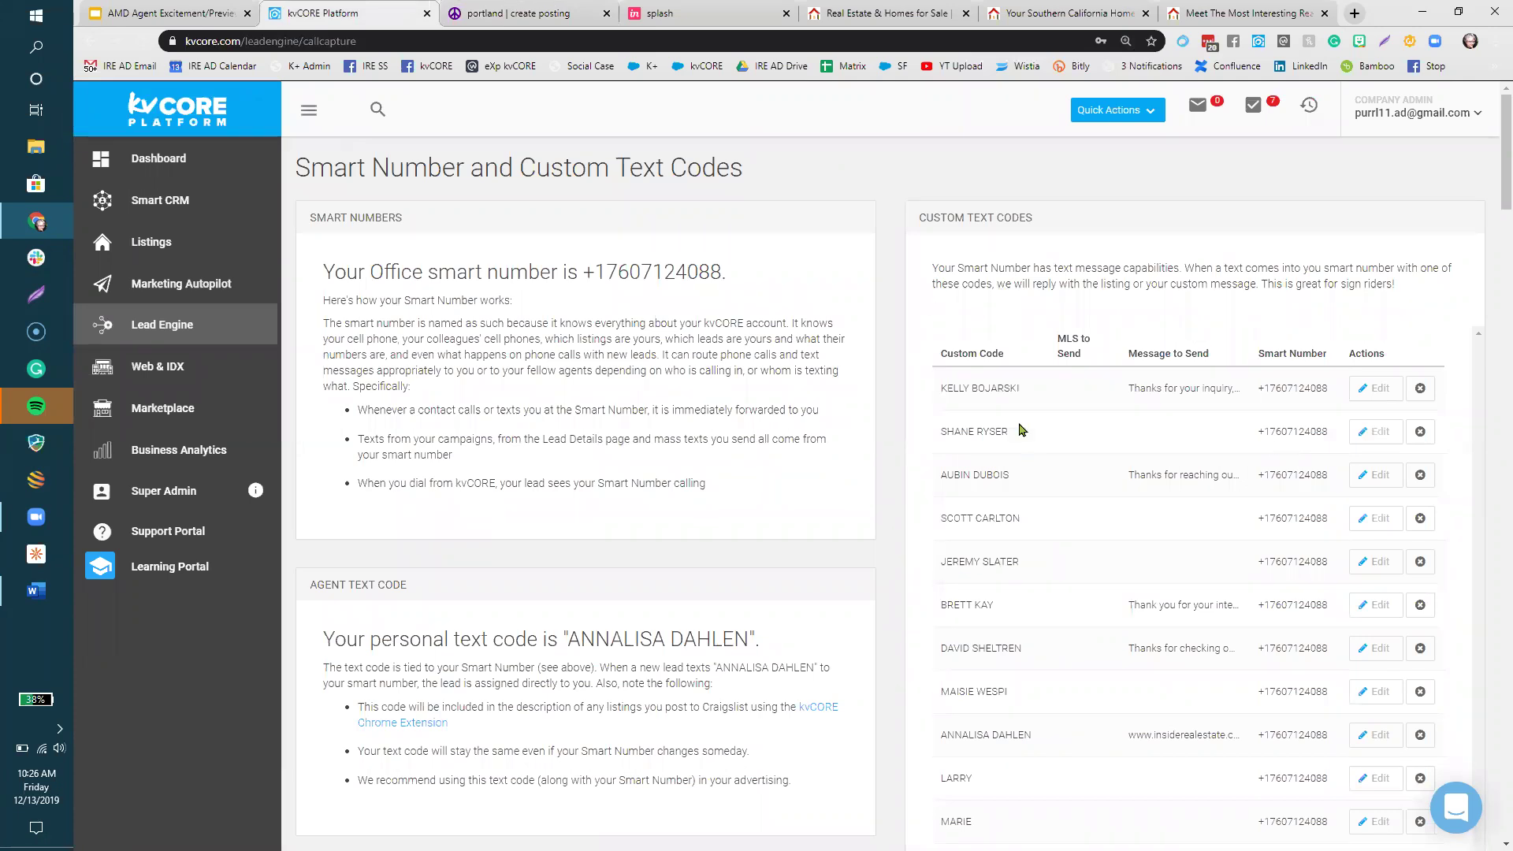
{"action": "scroll", "coordinate": [517, 572], "scroll_direction": "down", "scroll_amount": 2}
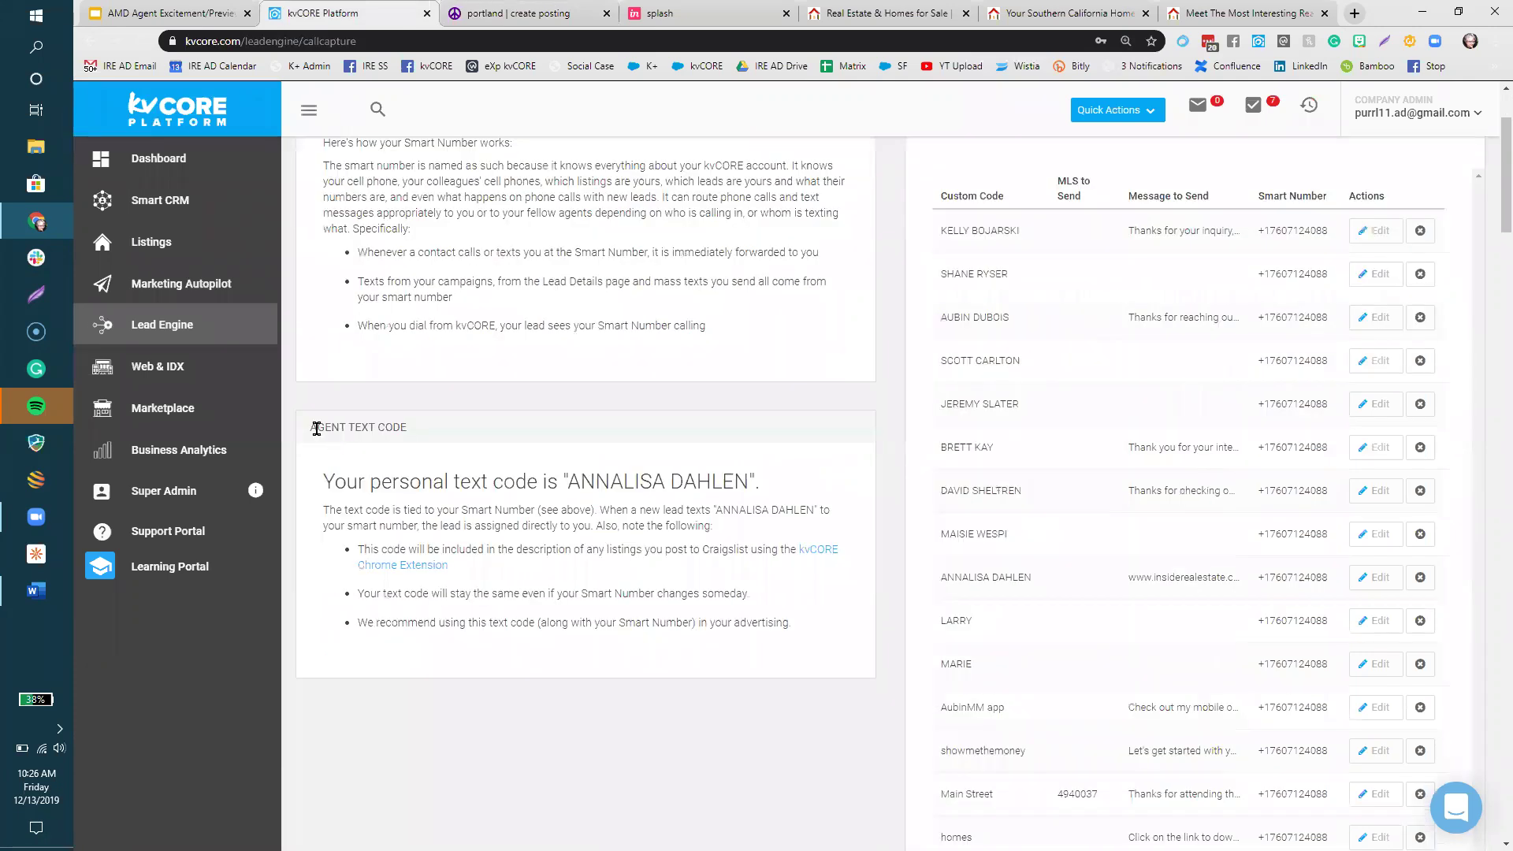
{"action": "left_click_drag", "start_coordinate": [307, 424], "coordinate": [442, 436]}
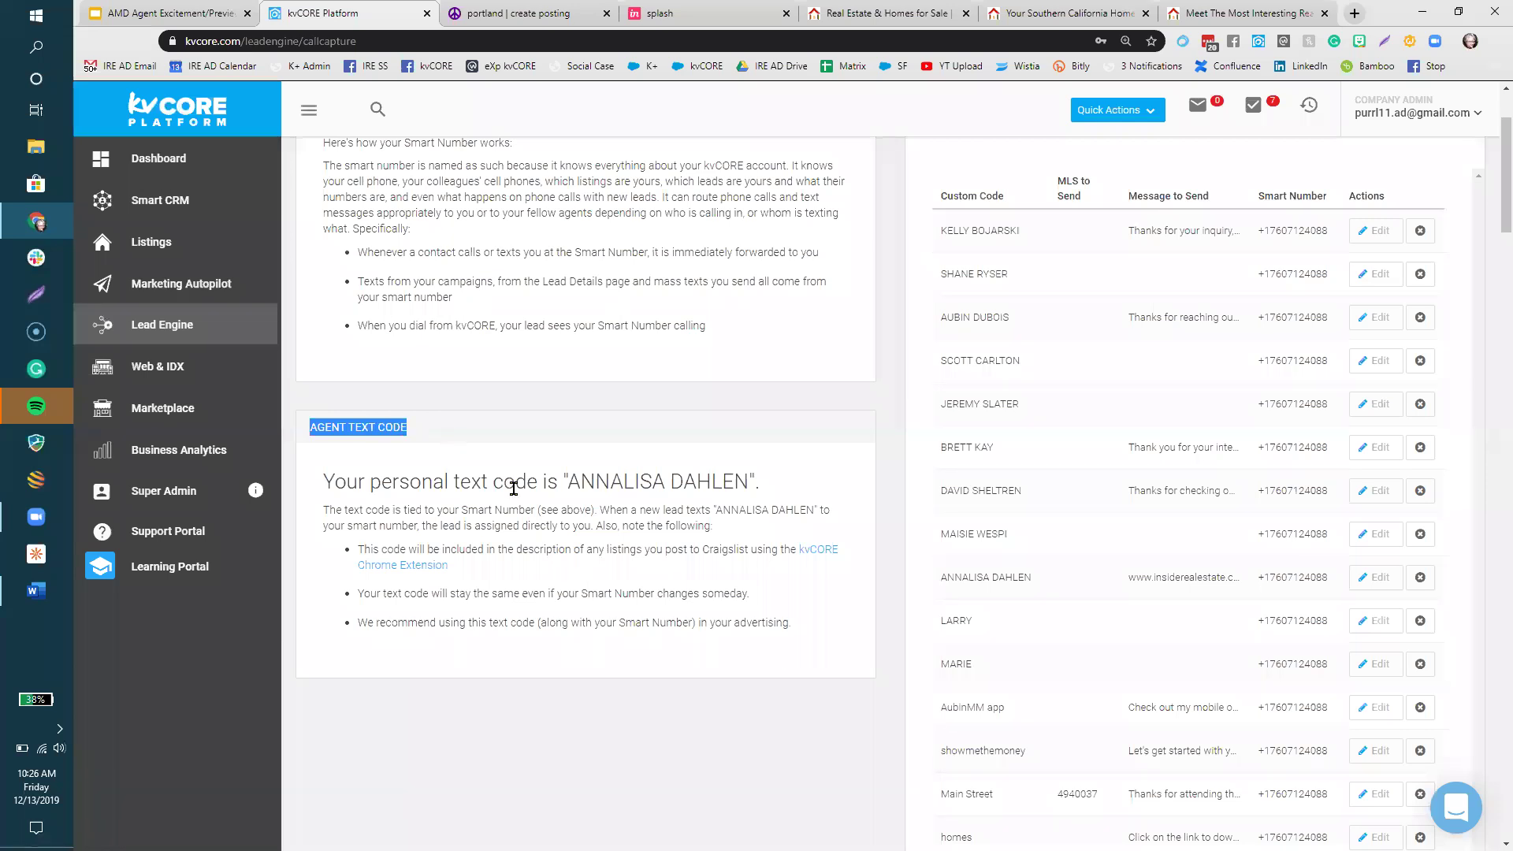
{"action": "left_click_drag", "start_coordinate": [573, 476], "coordinate": [751, 489]}
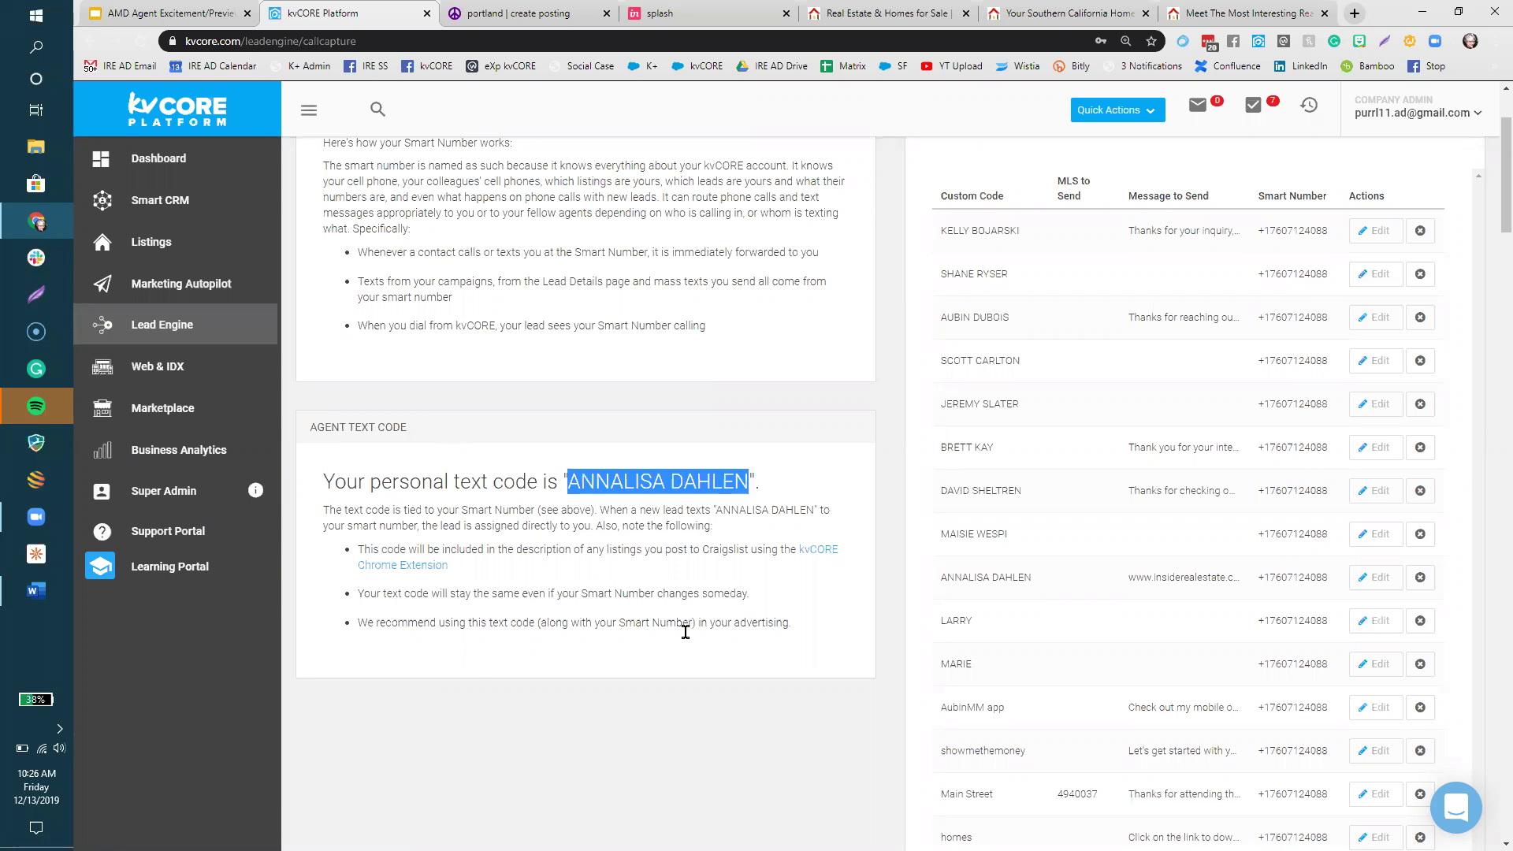
{"action": "left_click", "coordinate": [991, 537]}
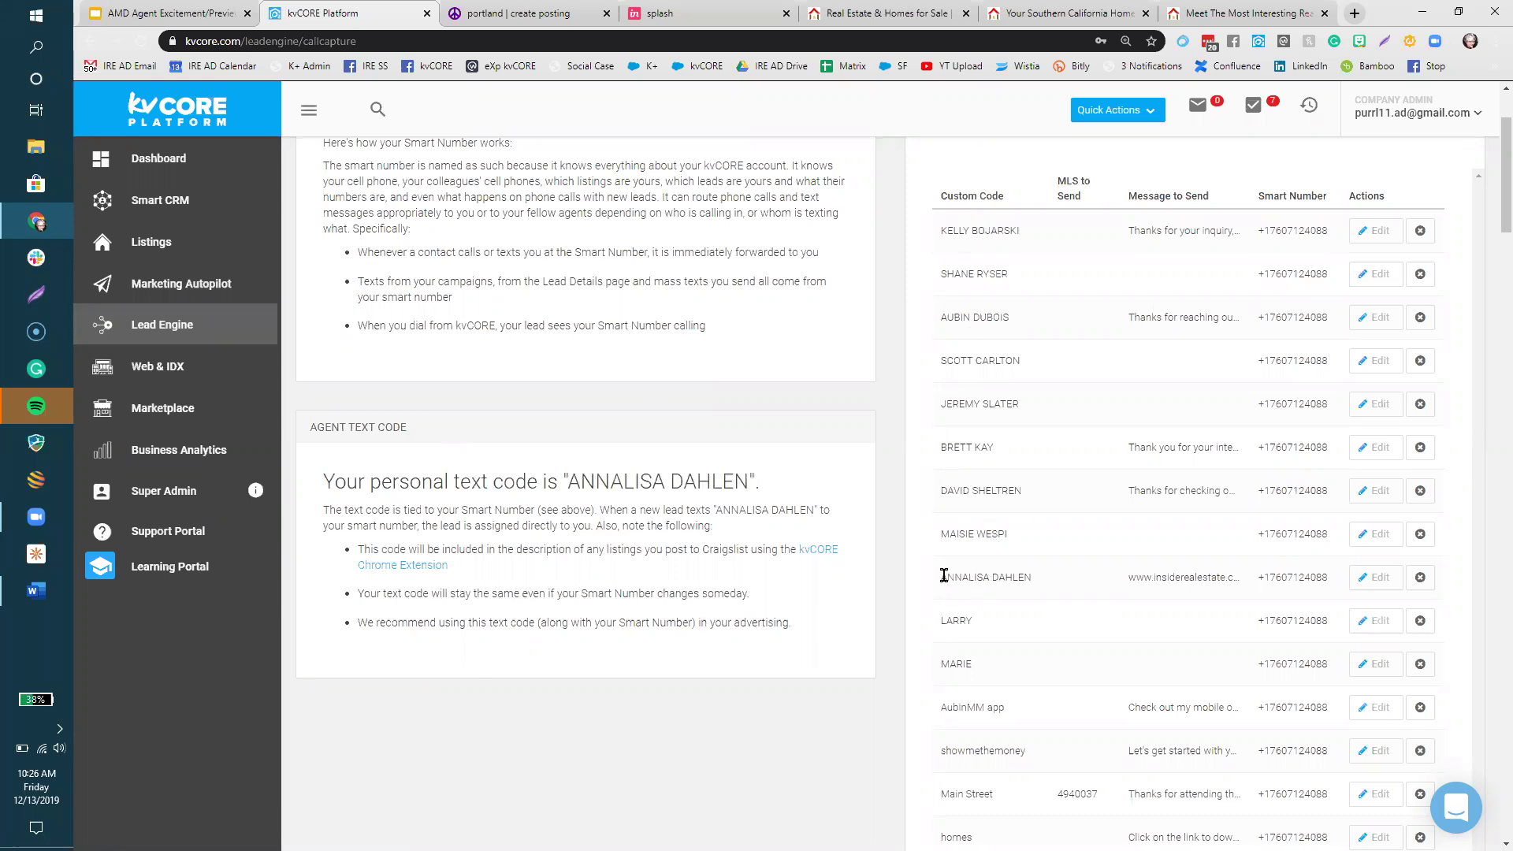
{"action": "left_click_drag", "start_coordinate": [941, 576], "coordinate": [1035, 575]}
- Try replacing the agent's text code reply link with homedomainlink.com, then cancel without saving
{"action": "left_click", "coordinate": [1375, 581]}
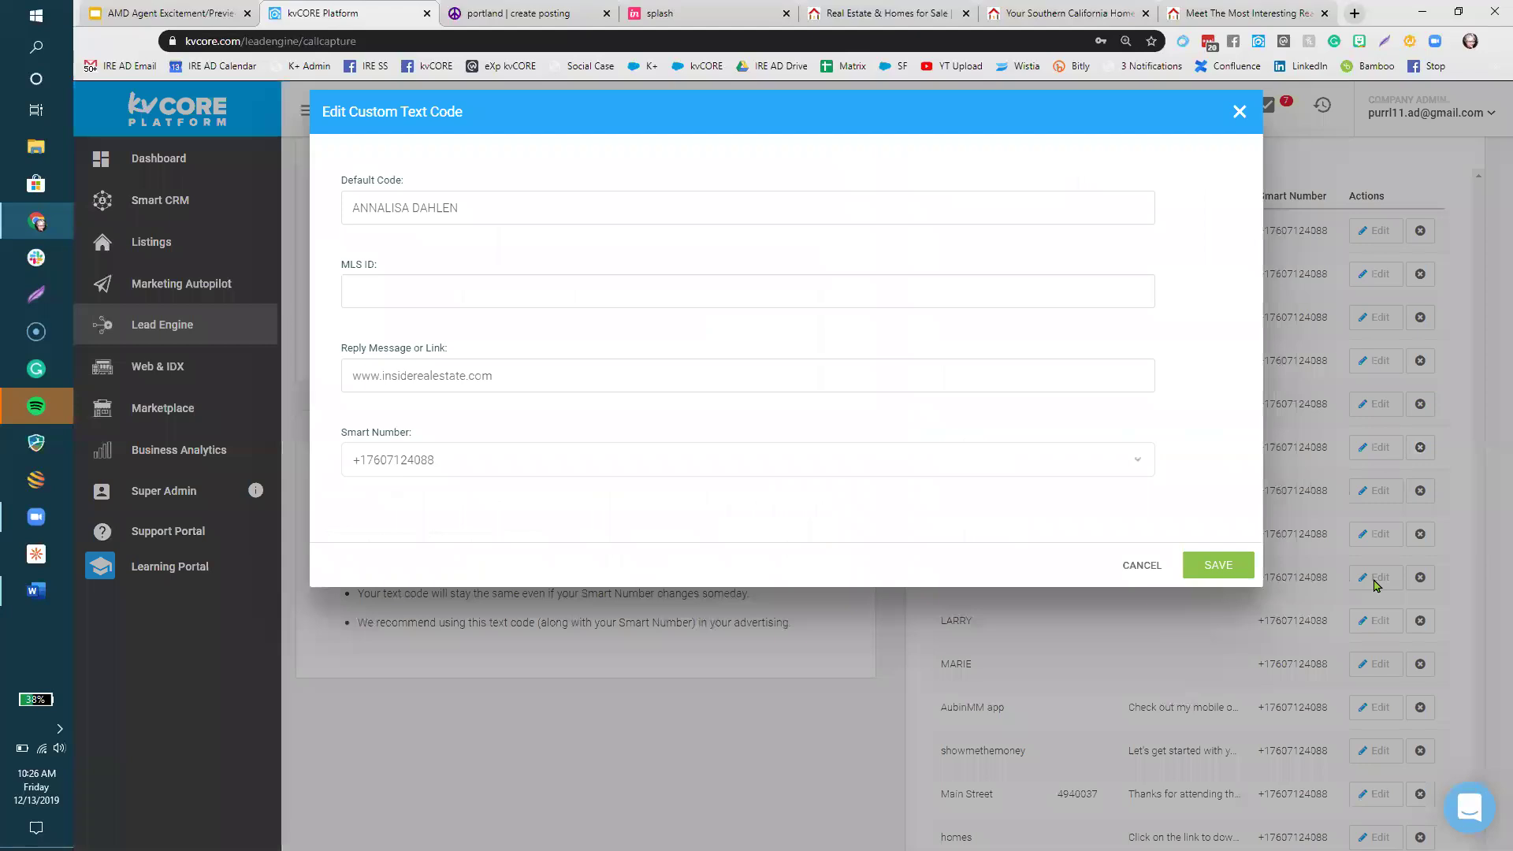
{"action": "triple_click", "coordinate": [350, 367]}
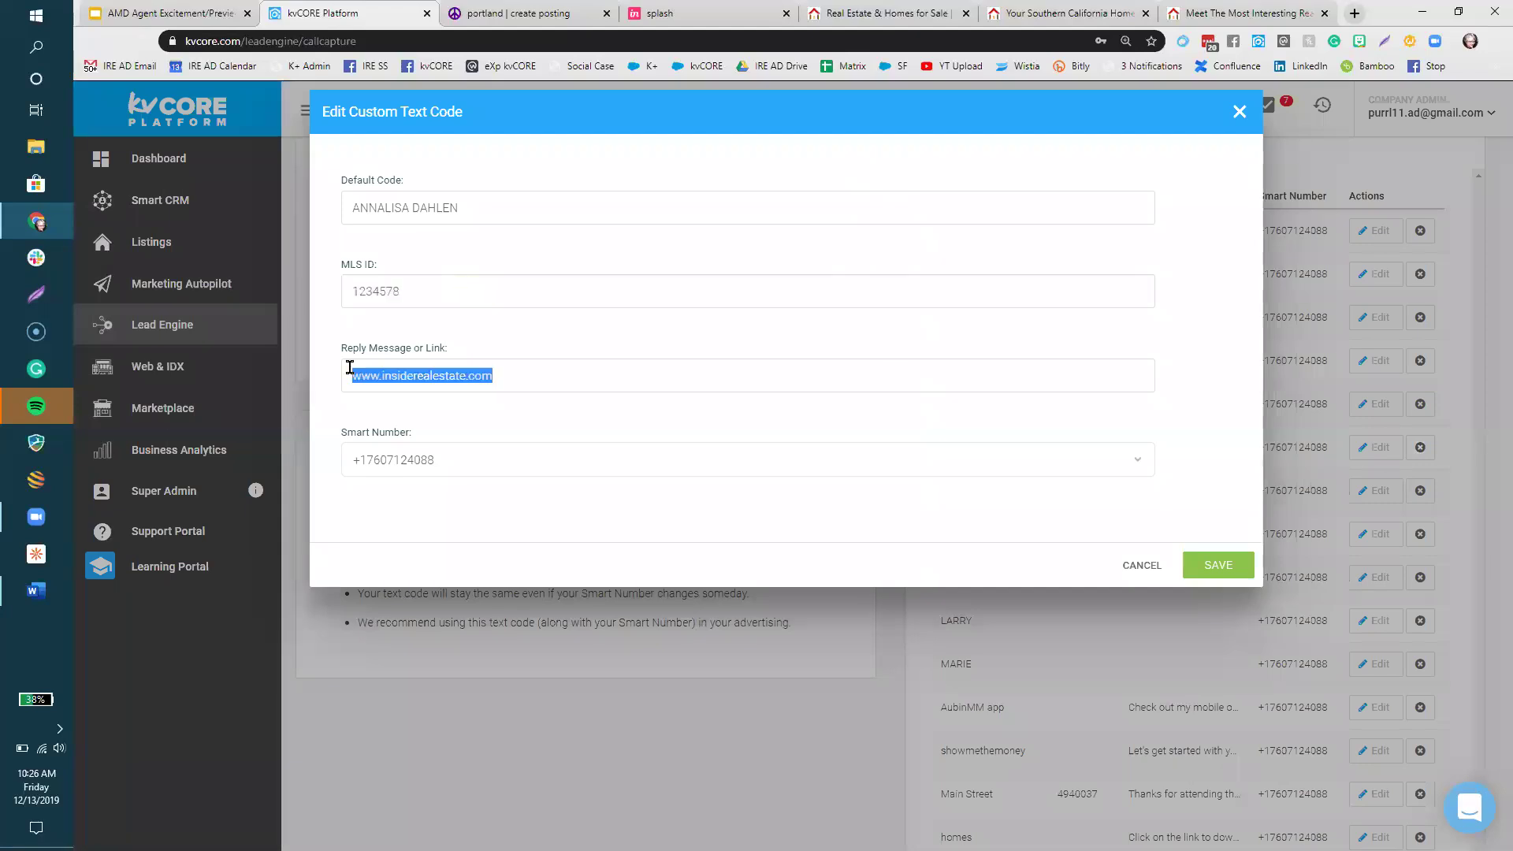
{"action": "type", "text": "hom"}
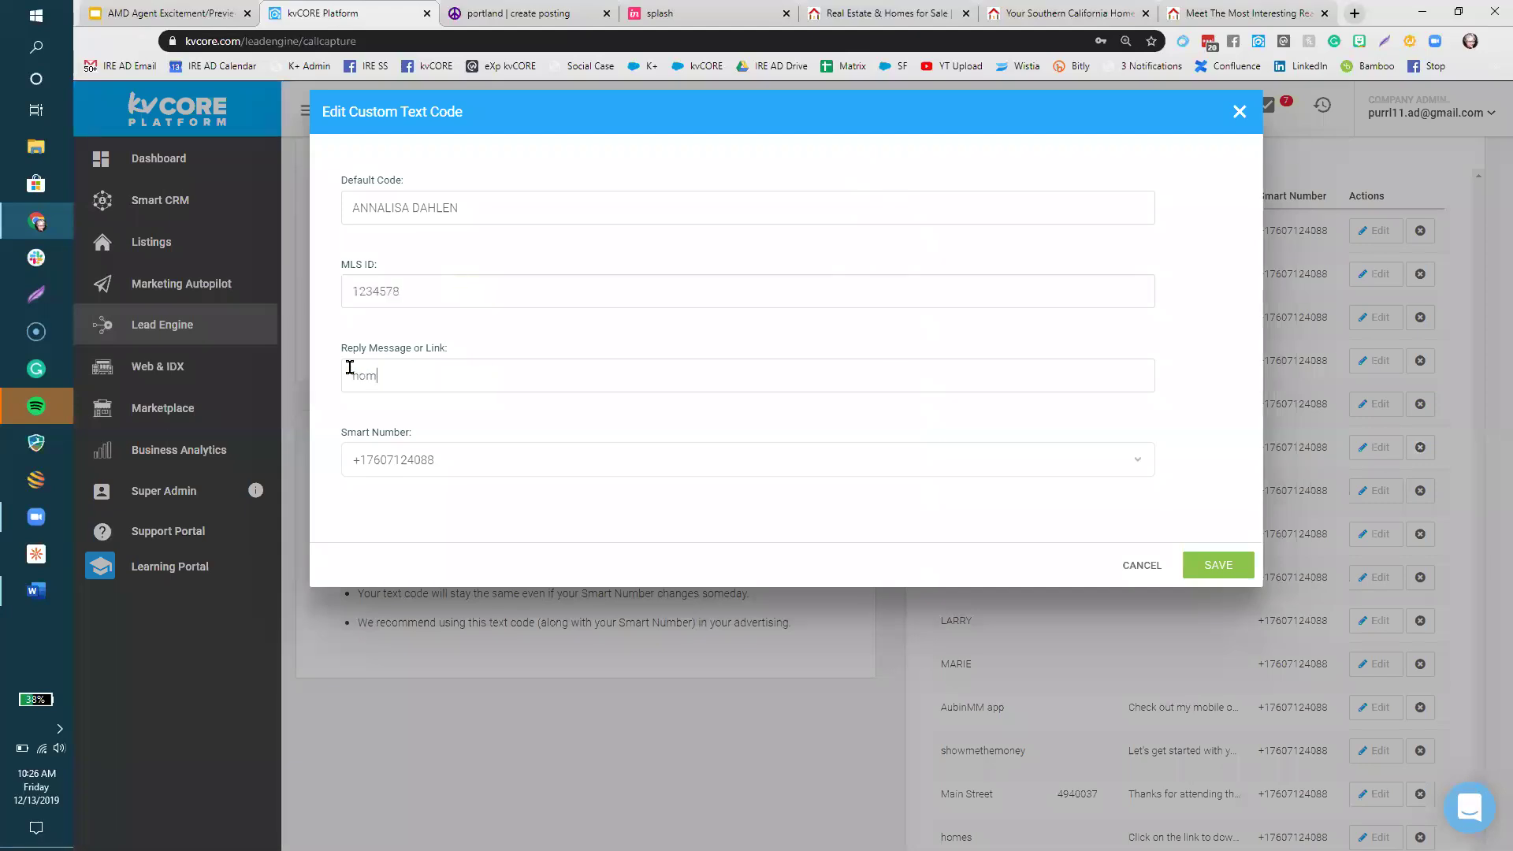
{"action": "type", "text": "edomainlink.com"}
{"action": "left_click", "coordinate": [457, 457]}
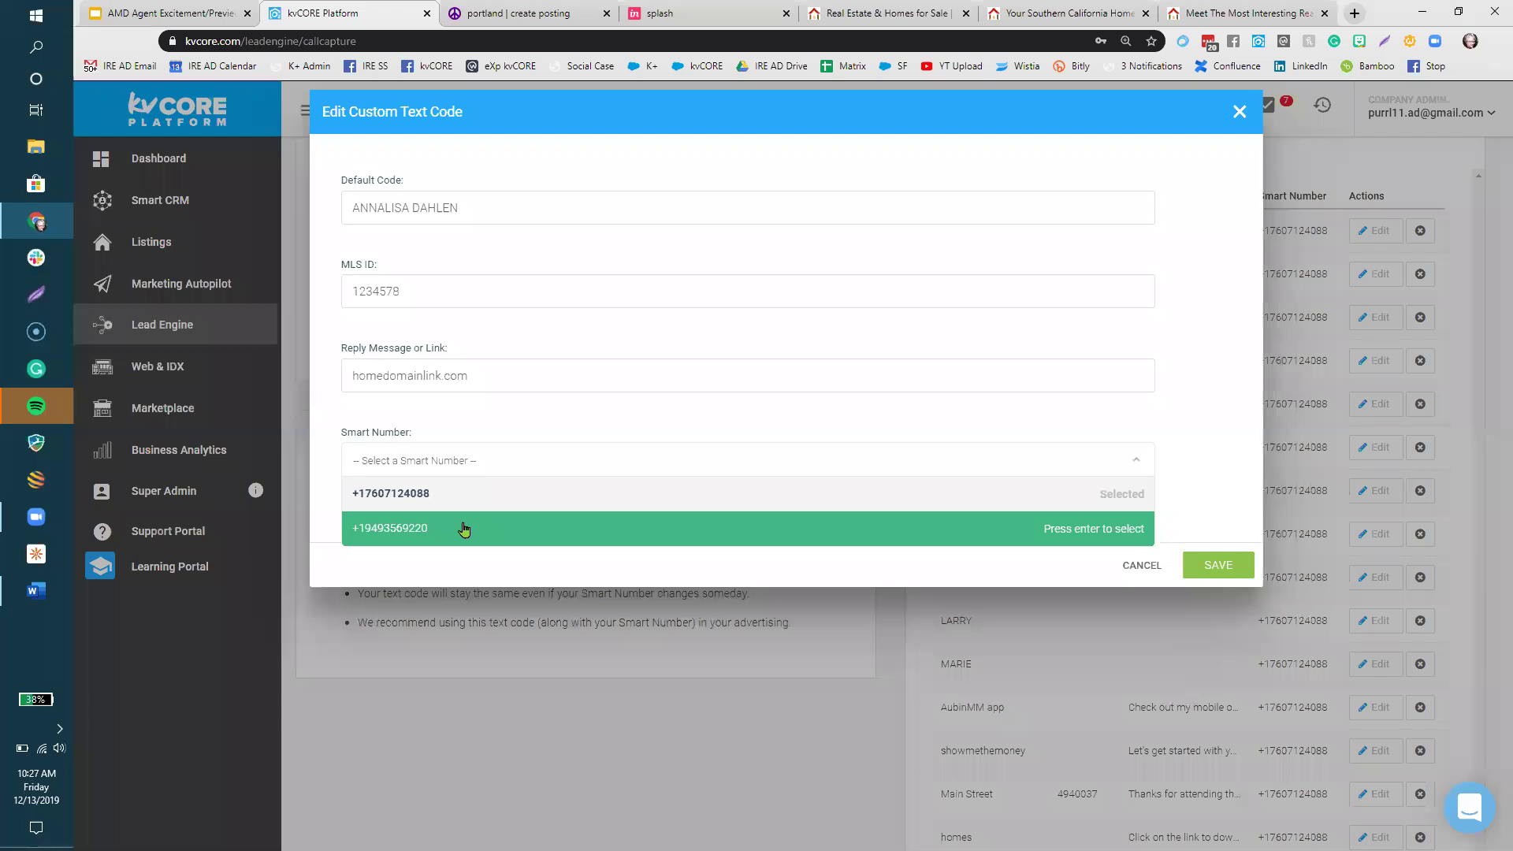
{"action": "left_click", "coordinate": [1205, 462]}
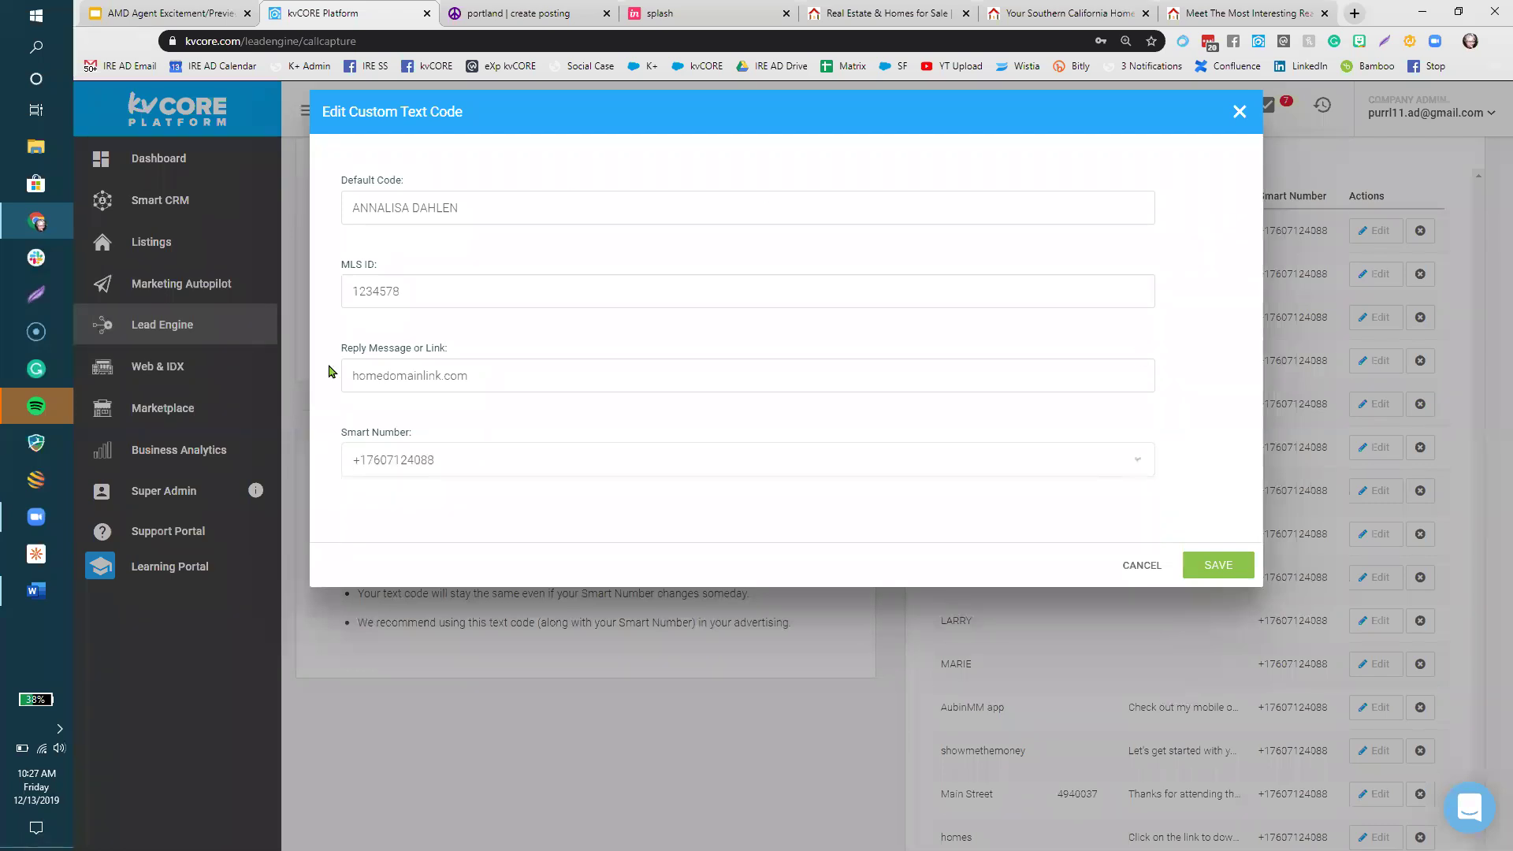
{"action": "left_click", "coordinate": [1160, 571]}
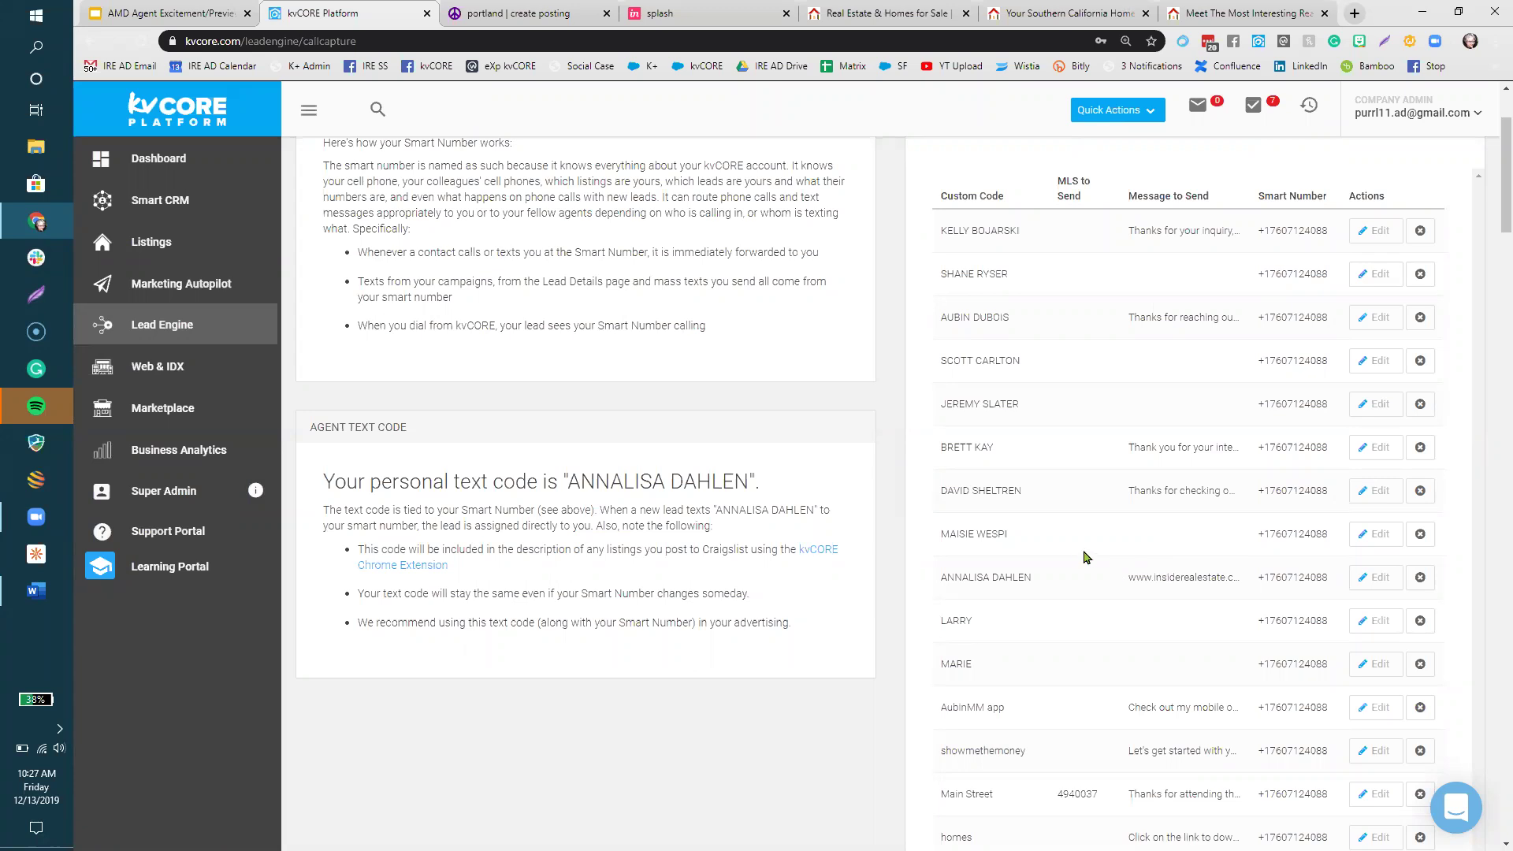
{"action": "scroll", "coordinate": [1084, 557], "scroll_direction": "down", "scroll_amount": 6}
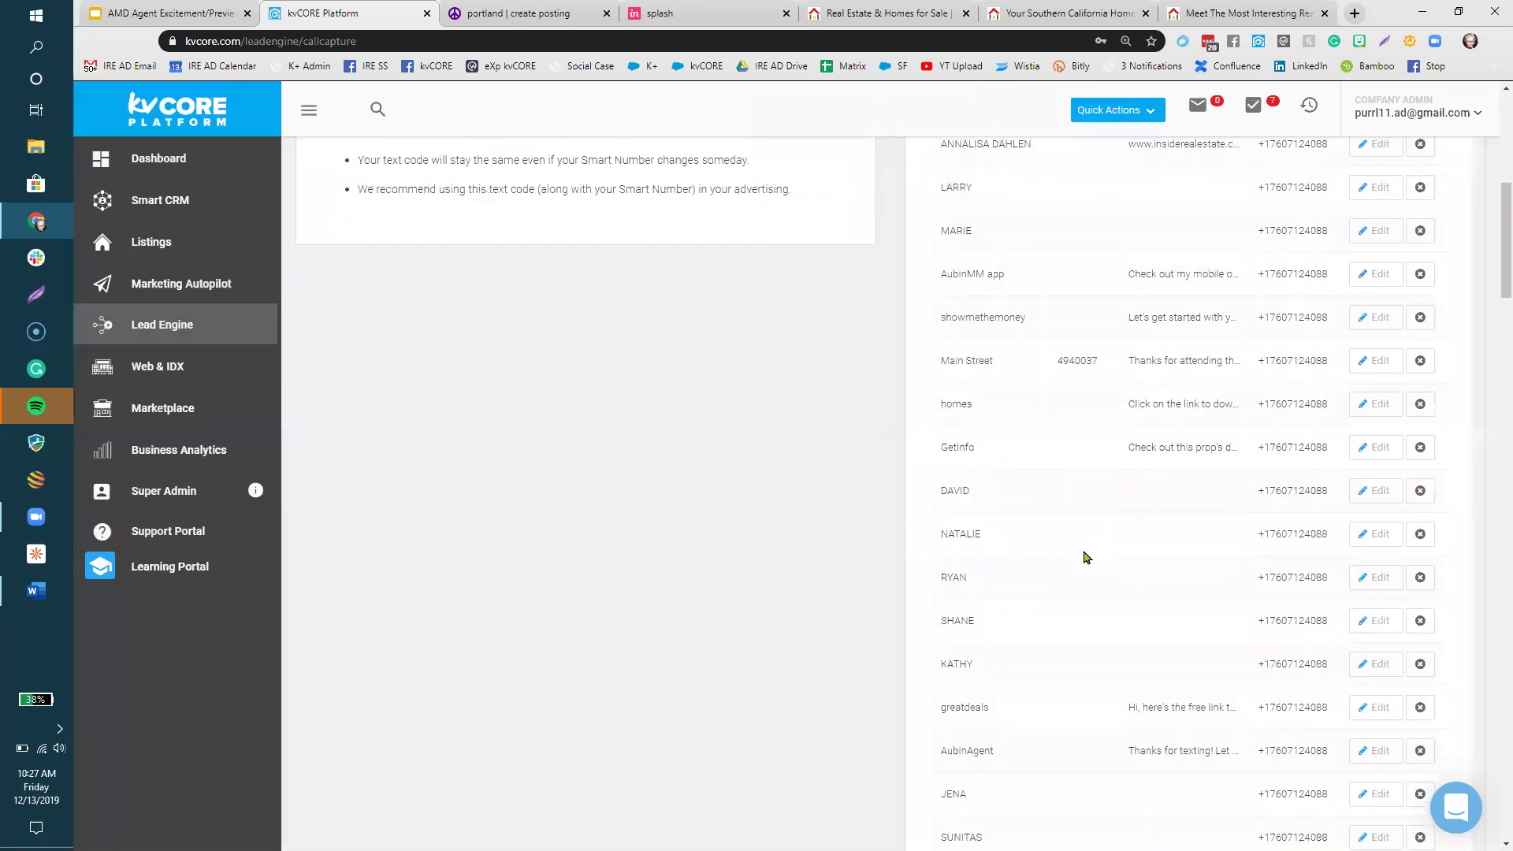
{"action": "left_click_drag", "start_coordinate": [1027, 279], "coordinate": [938, 295]}
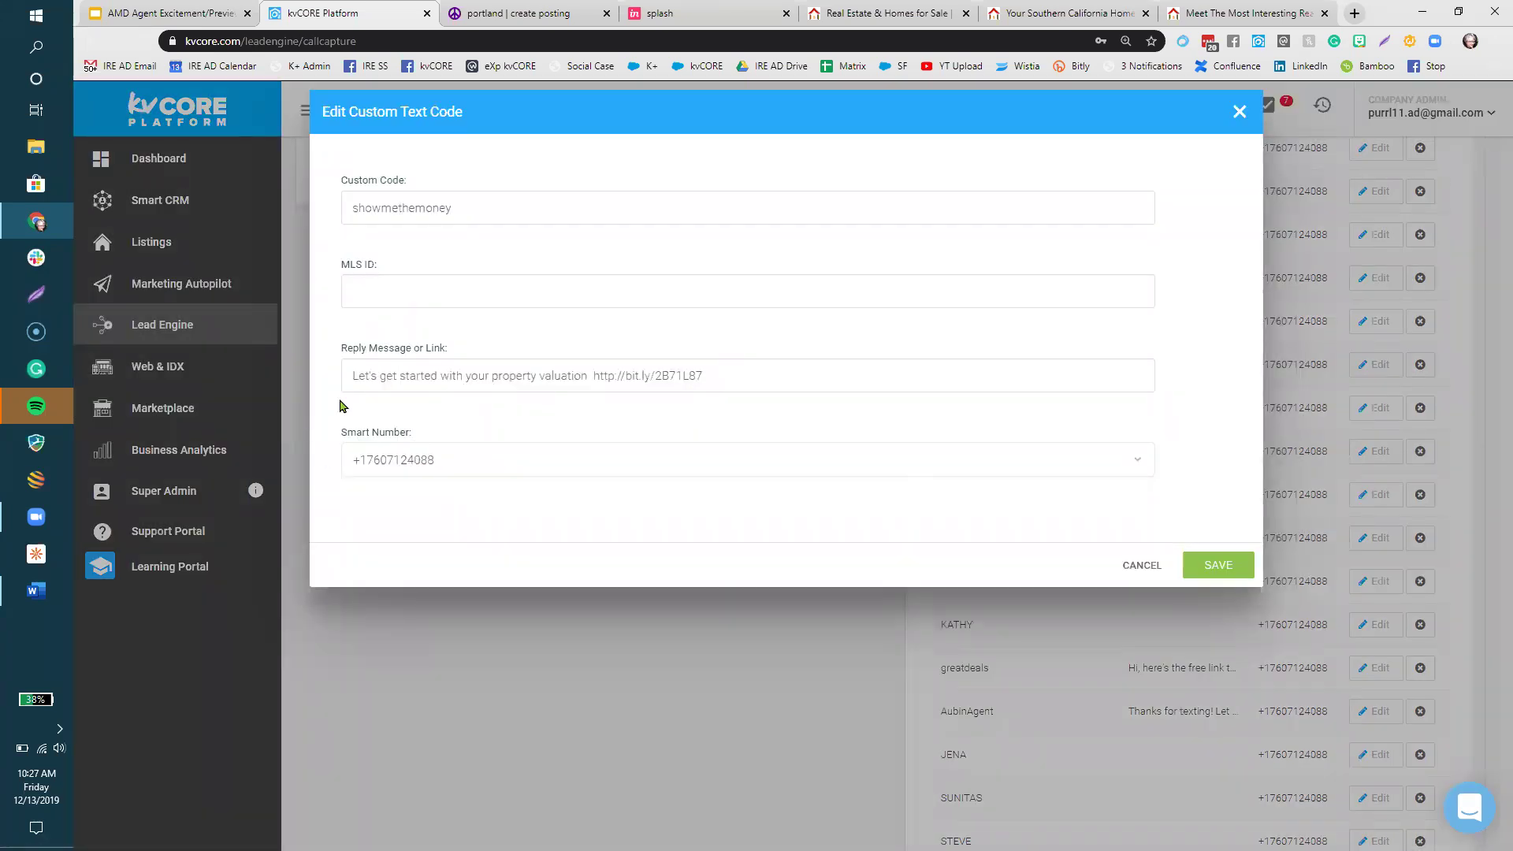
{"action": "left_click", "coordinate": [1152, 566]}
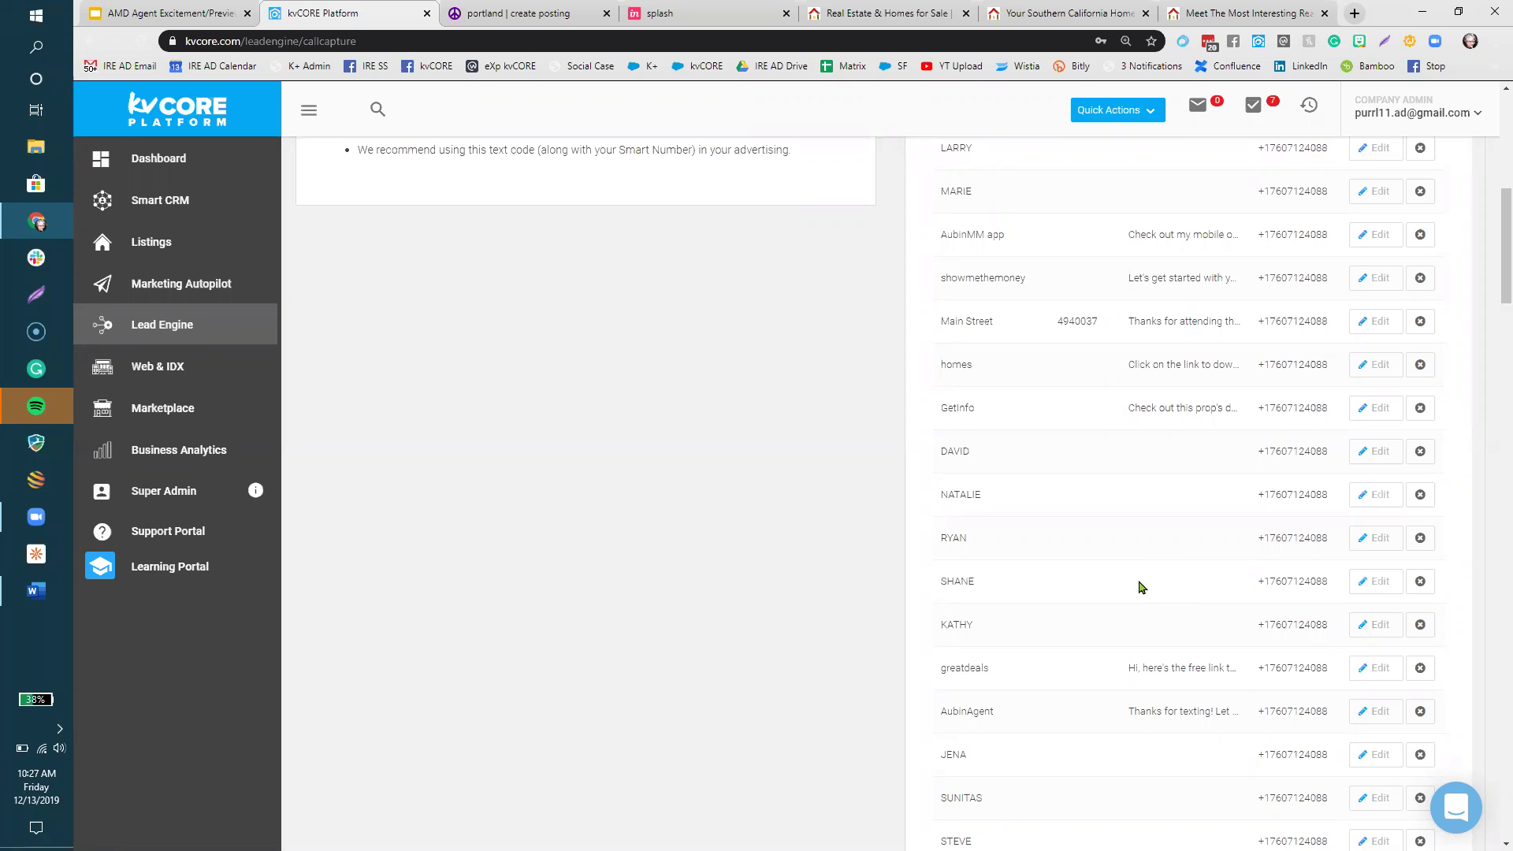
{"action": "scroll", "coordinate": [1139, 588], "scroll_direction": "down", "scroll_amount": 5}
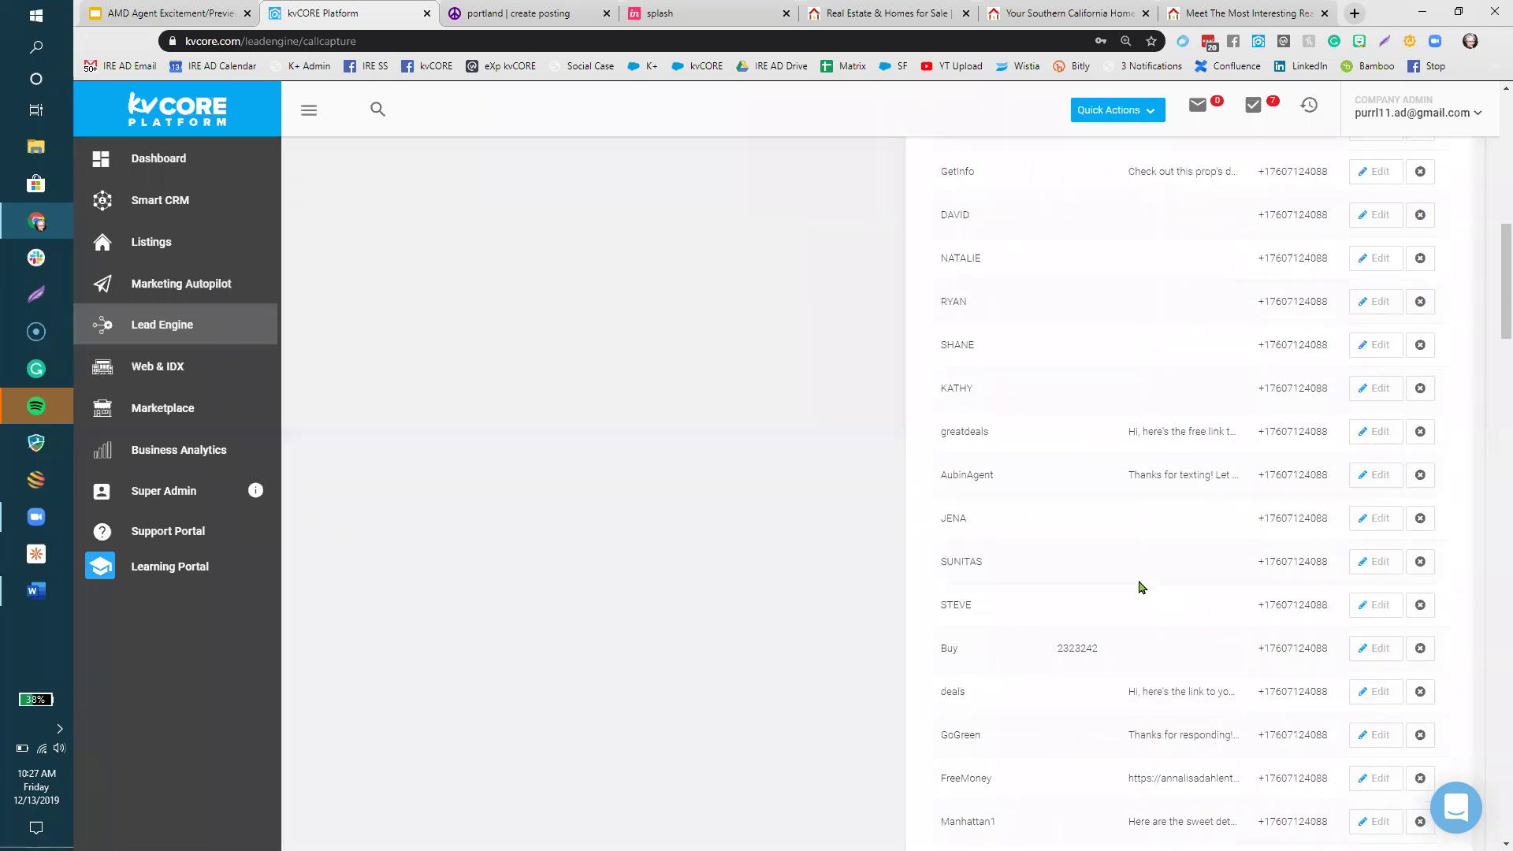
{"action": "scroll", "coordinate": [1140, 587], "scroll_direction": "down", "scroll_amount": 5}
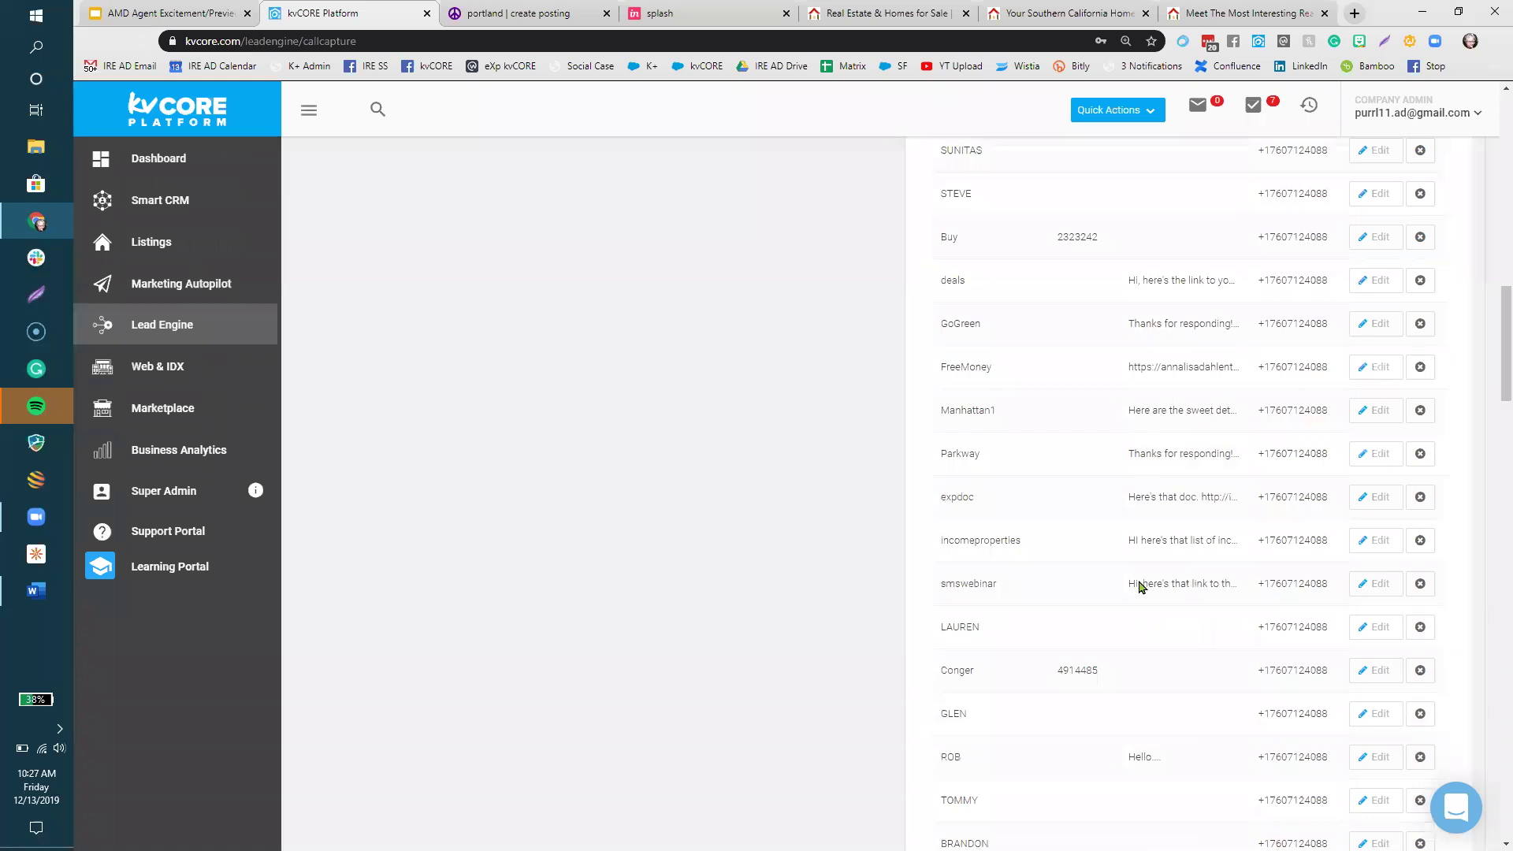
{"action": "scroll", "coordinate": [1139, 587], "scroll_direction": "down", "scroll_amount": 8}
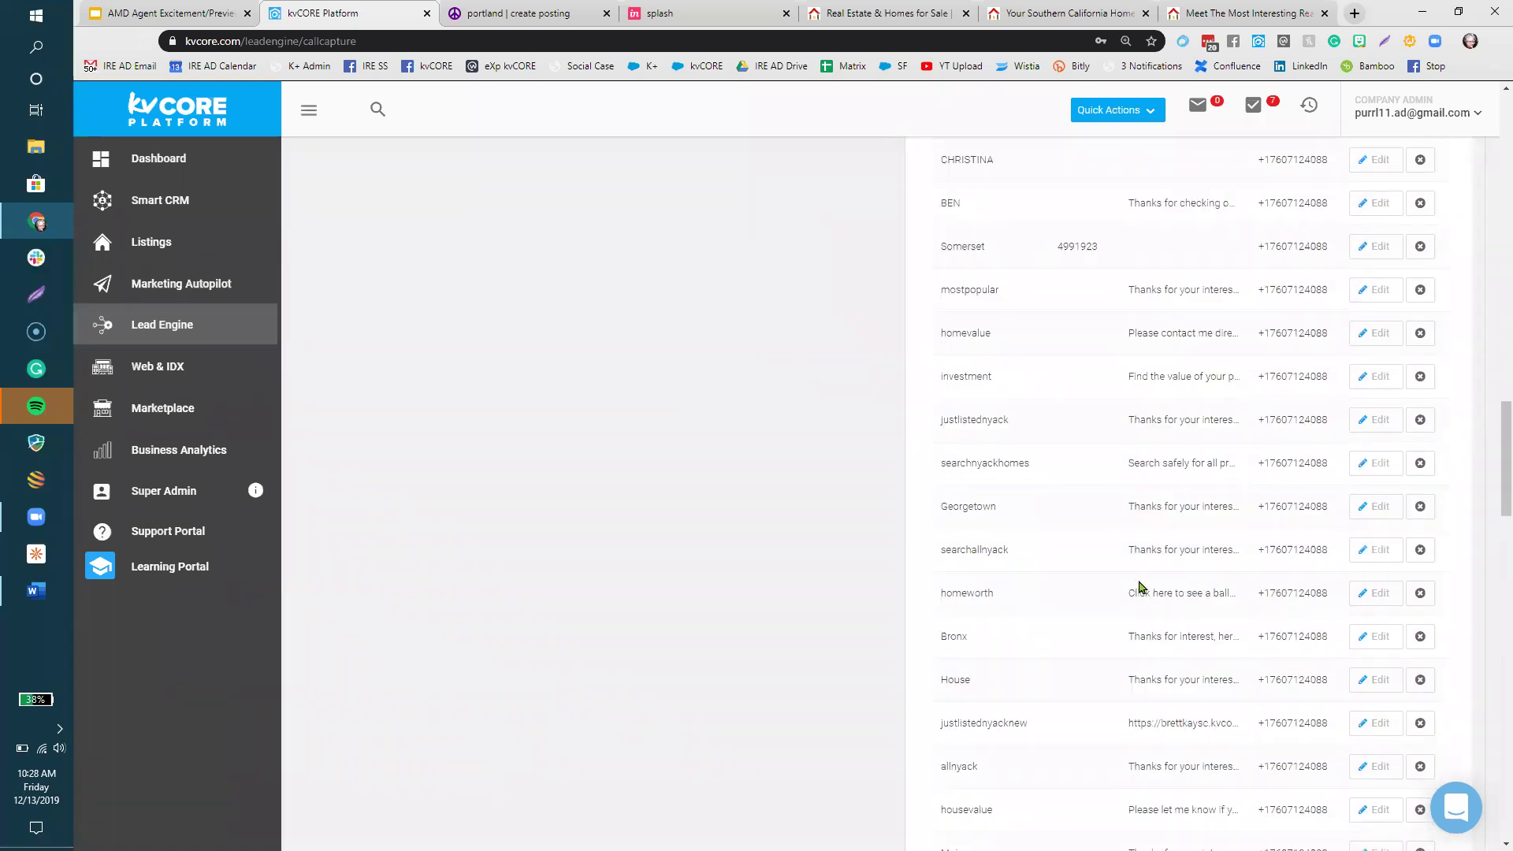
{"action": "scroll", "coordinate": [1140, 587], "scroll_direction": "down", "scroll_amount": 1}
{"action": "scroll", "coordinate": [1140, 588], "scroll_direction": "down", "scroll_amount": 4}
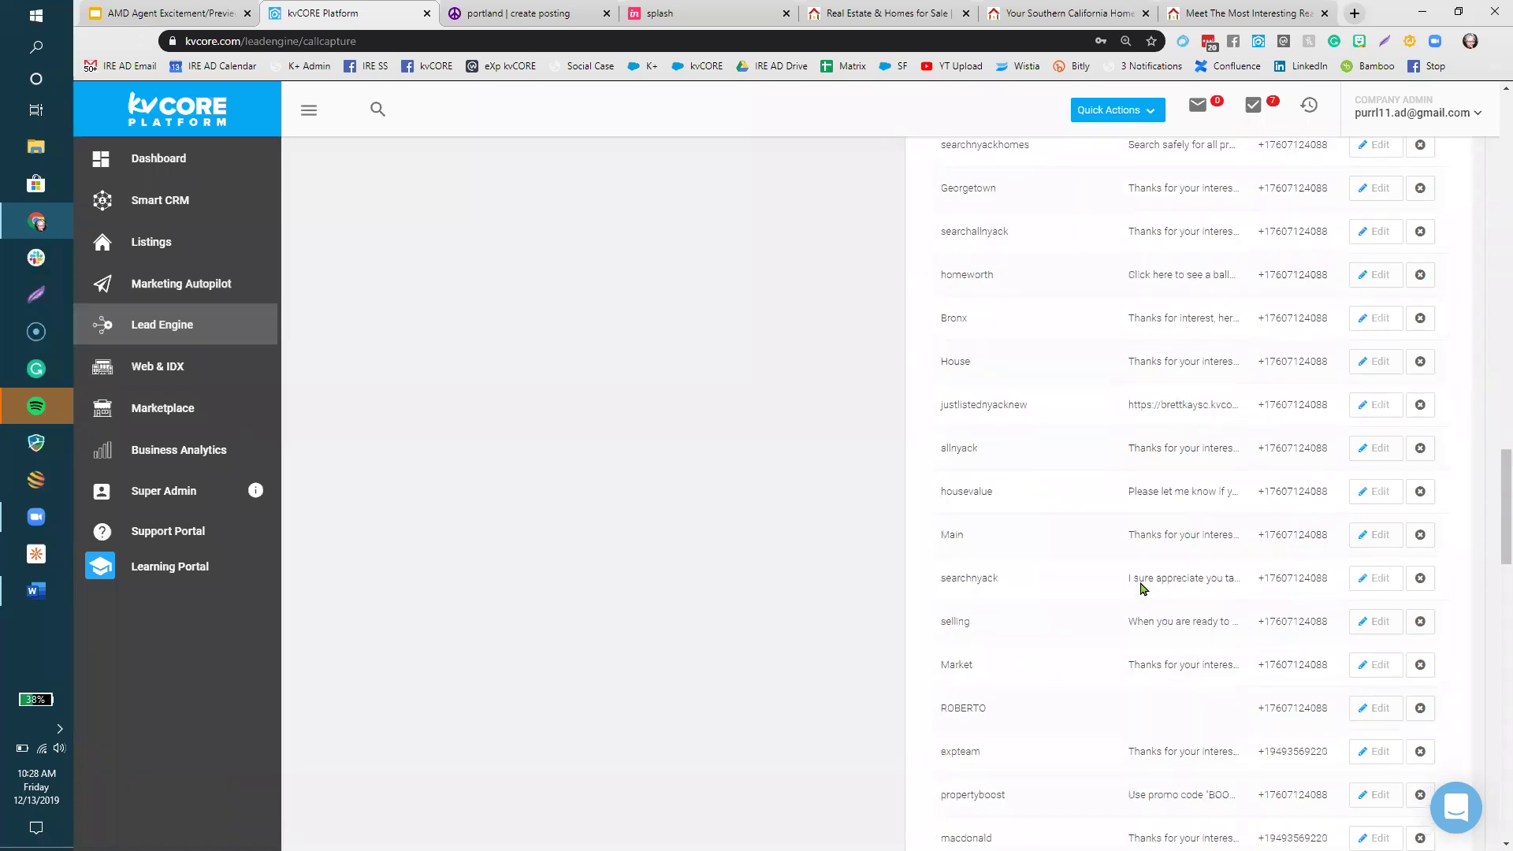
{"action": "scroll", "coordinate": [1140, 587], "scroll_direction": "up", "scroll_amount": 15}
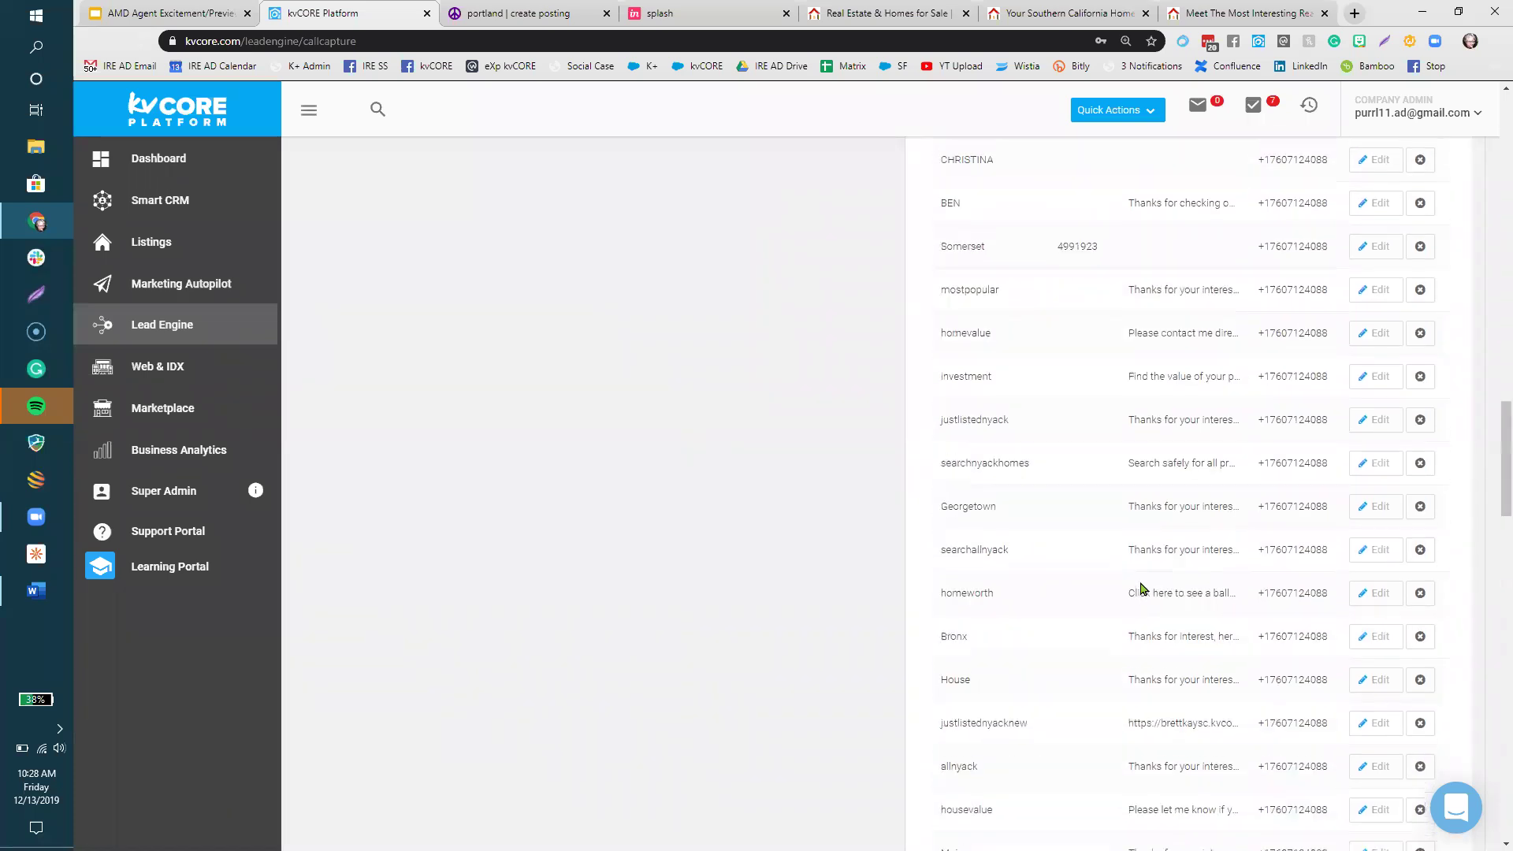
{"action": "scroll", "coordinate": [1140, 587], "scroll_direction": "up", "scroll_amount": 10}
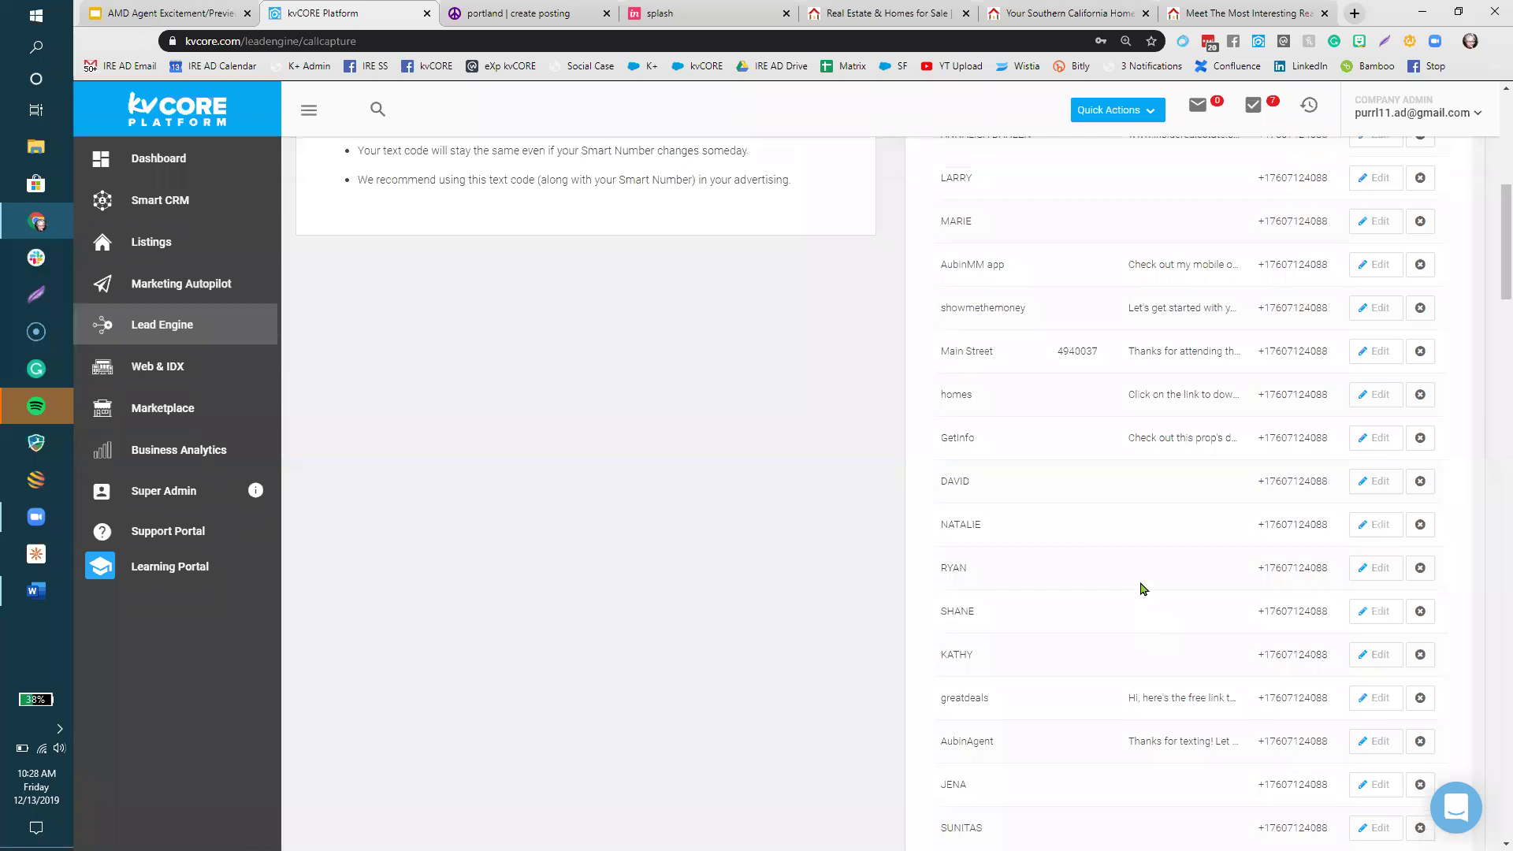
{"action": "scroll", "coordinate": [1140, 587], "scroll_direction": "down", "scroll_amount": 20}
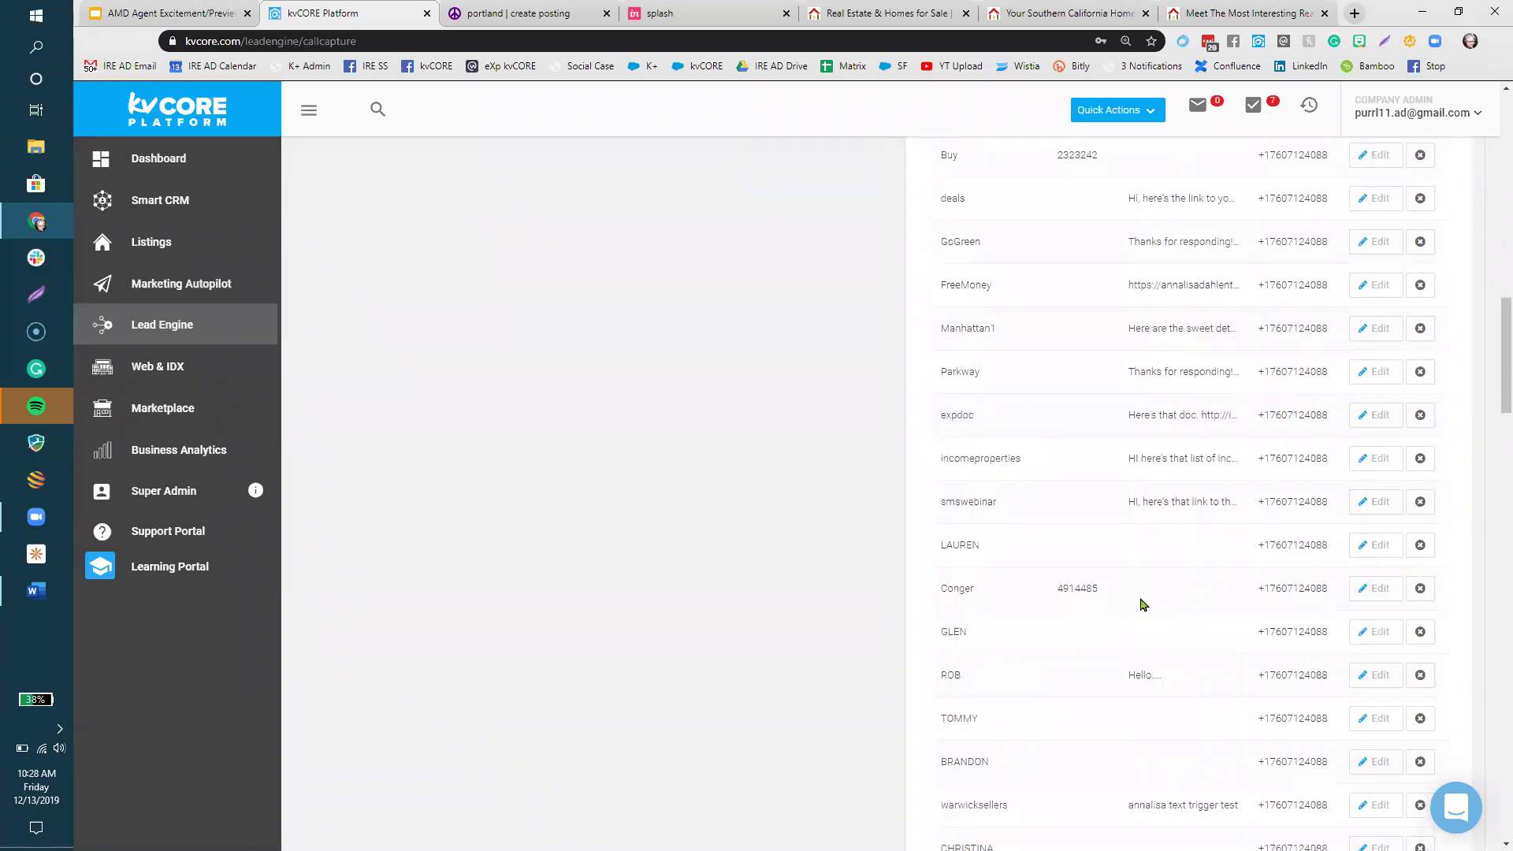
{"action": "scroll", "coordinate": [1138, 621], "scroll_direction": "down", "scroll_amount": 10}
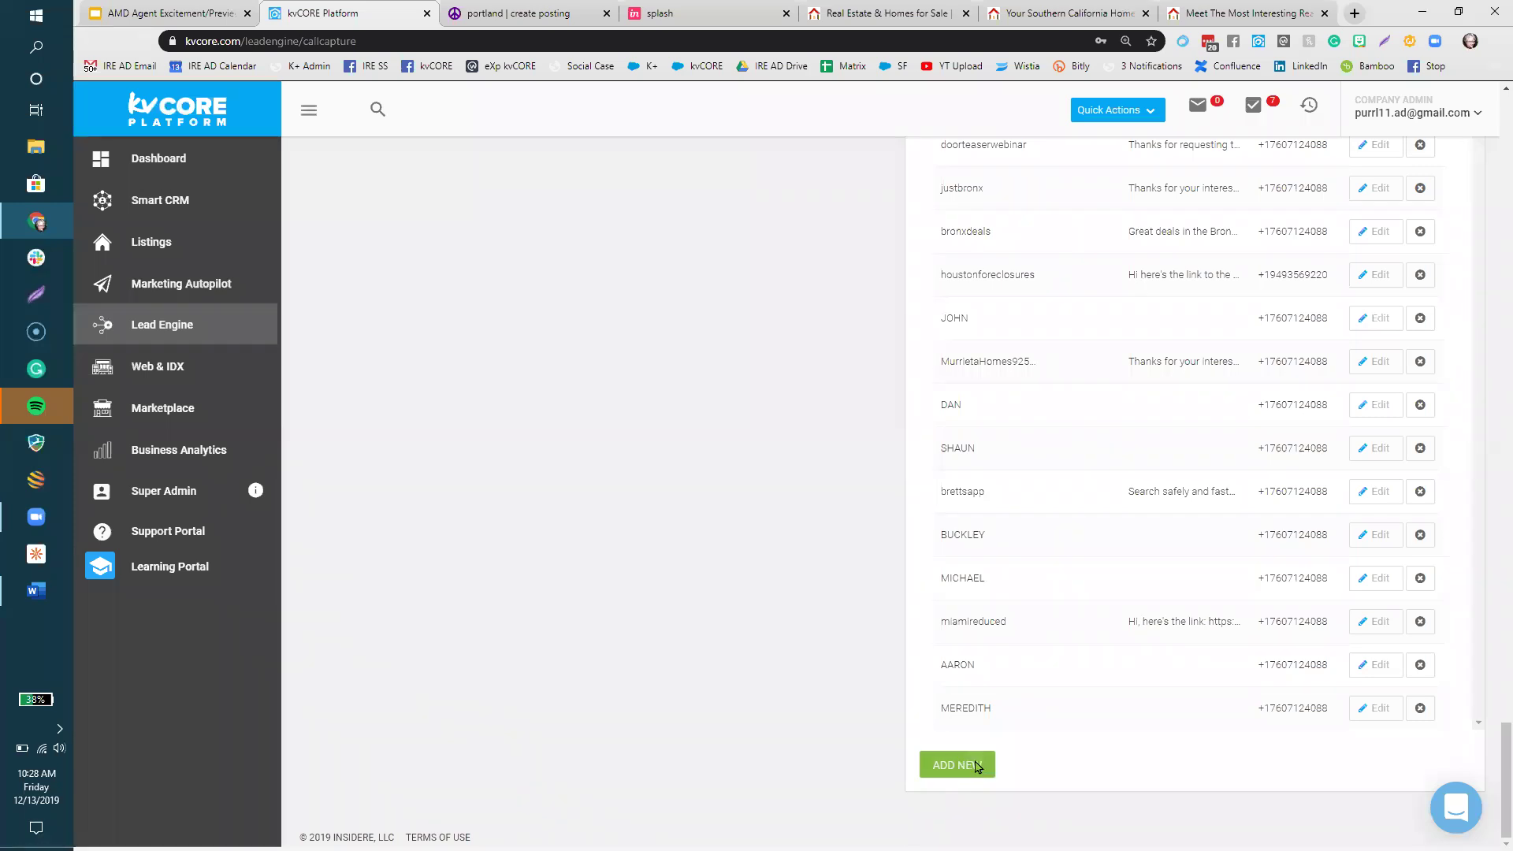
- Fill in a new custom text code House1 with MLS ID 5467891 and the smart number, then submit
{"action": "left_click", "coordinate": [976, 767]}
{"action": "left_click", "coordinate": [651, 271]}
{"action": "type", "text": "House1"}
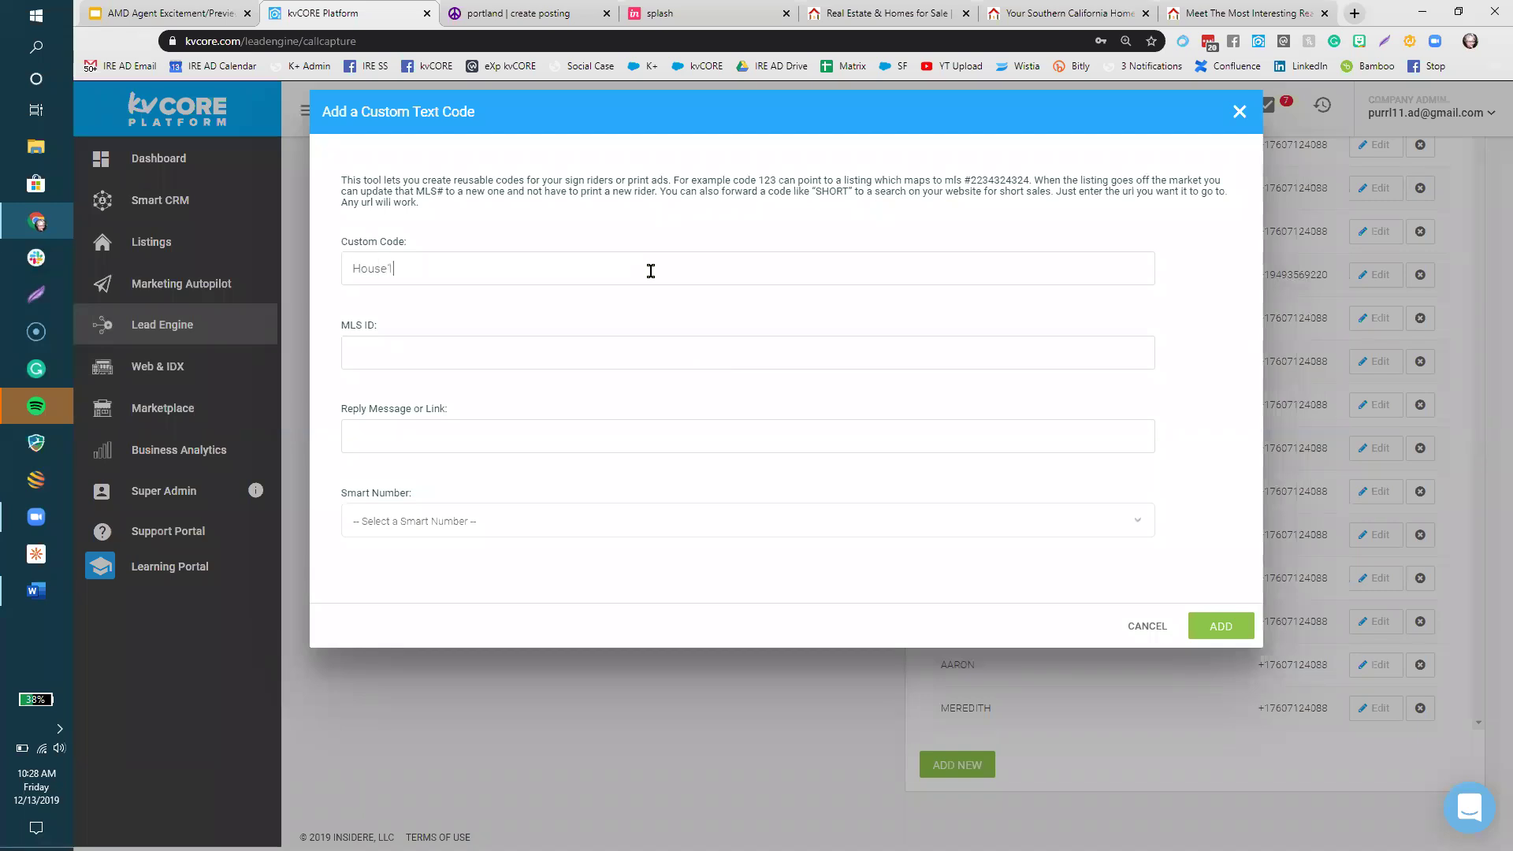
{"action": "left_click", "coordinate": [635, 359]}
{"action": "type", "text": "5467891"}
{"action": "left_click", "coordinate": [568, 520]}
{"action": "left_click", "coordinate": [572, 552]}
{"action": "left_click", "coordinate": [1231, 626]}
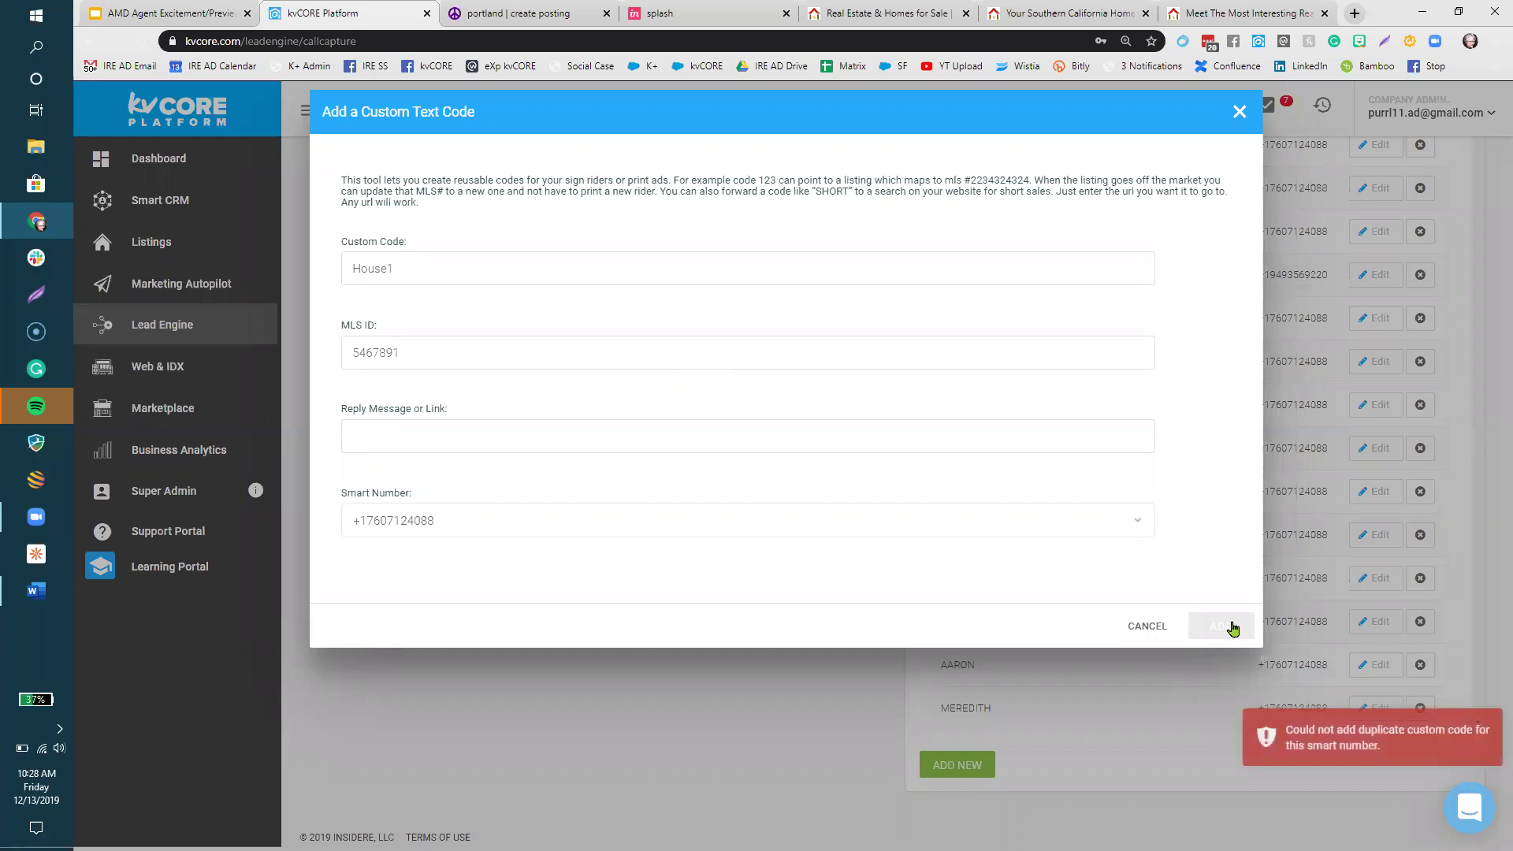
- Resolve the duplicate-code error by renaming the code to House11 and resubmitting
{"action": "left_click", "coordinate": [482, 301]}
{"action": "type", "text": "1"}
{"action": "left_click", "coordinate": [1220, 623]}
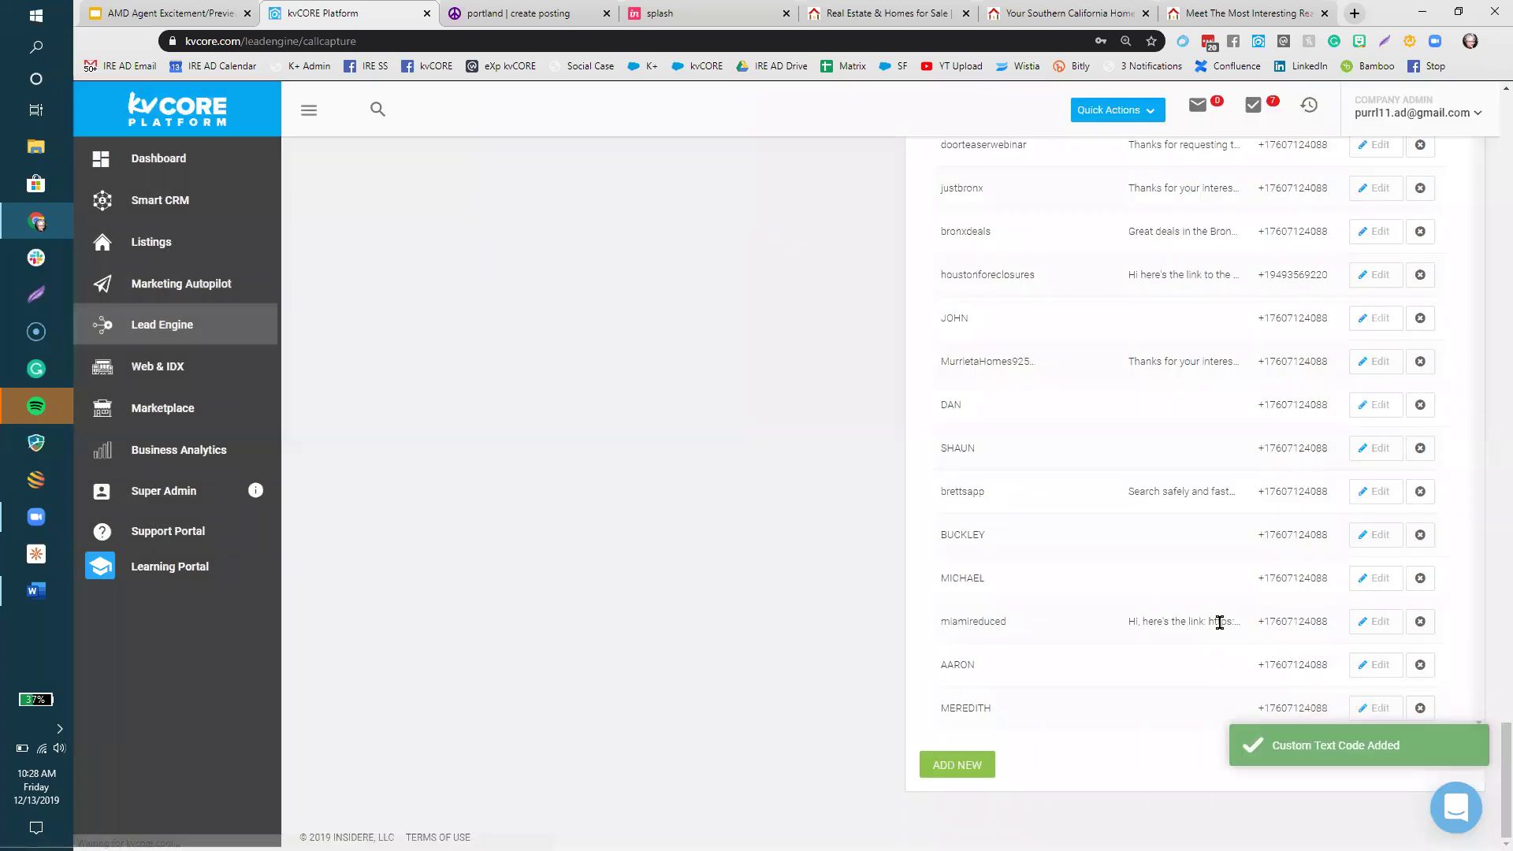
{"action": "scroll", "coordinate": [1149, 685], "scroll_direction": "down", "scroll_amount": 1}
{"action": "left_click_drag", "start_coordinate": [987, 712], "coordinate": [932, 710]}
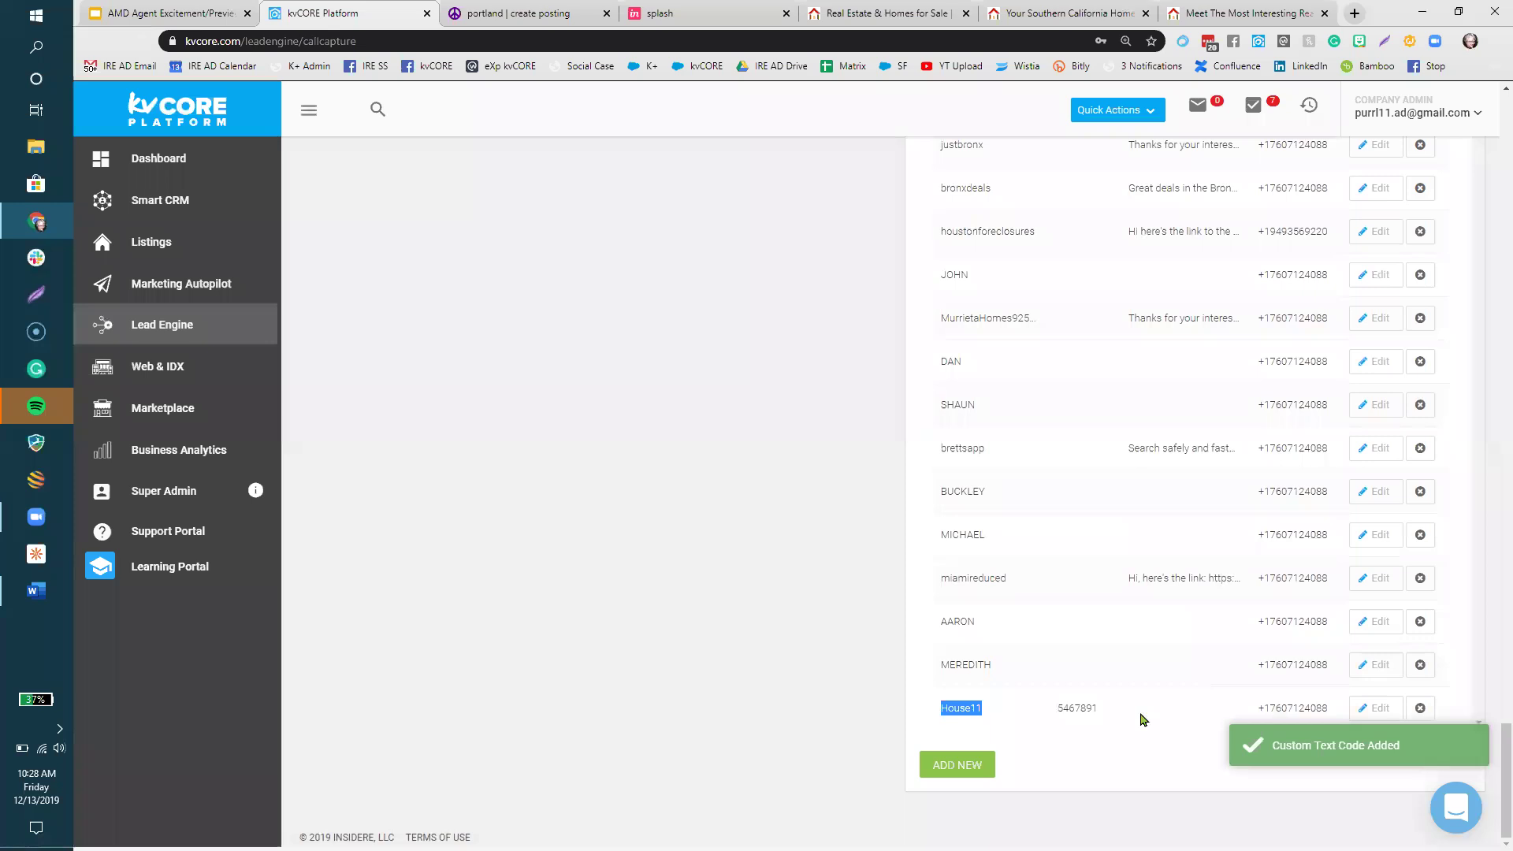
{"action": "left_click", "coordinate": [1364, 714]}
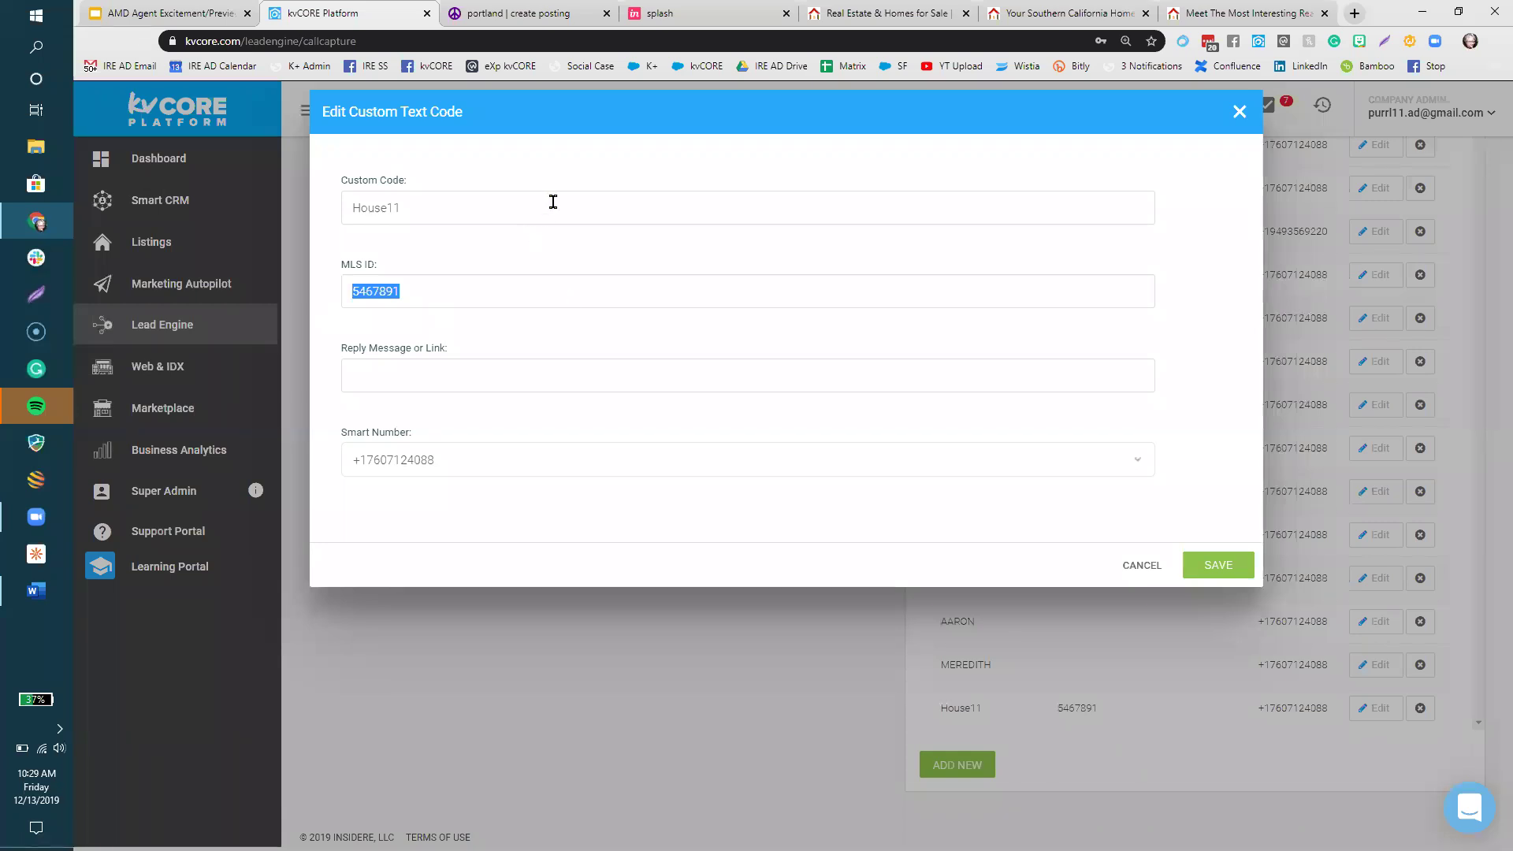
{"action": "left_click_drag", "start_coordinate": [400, 209], "coordinate": [354, 227]}
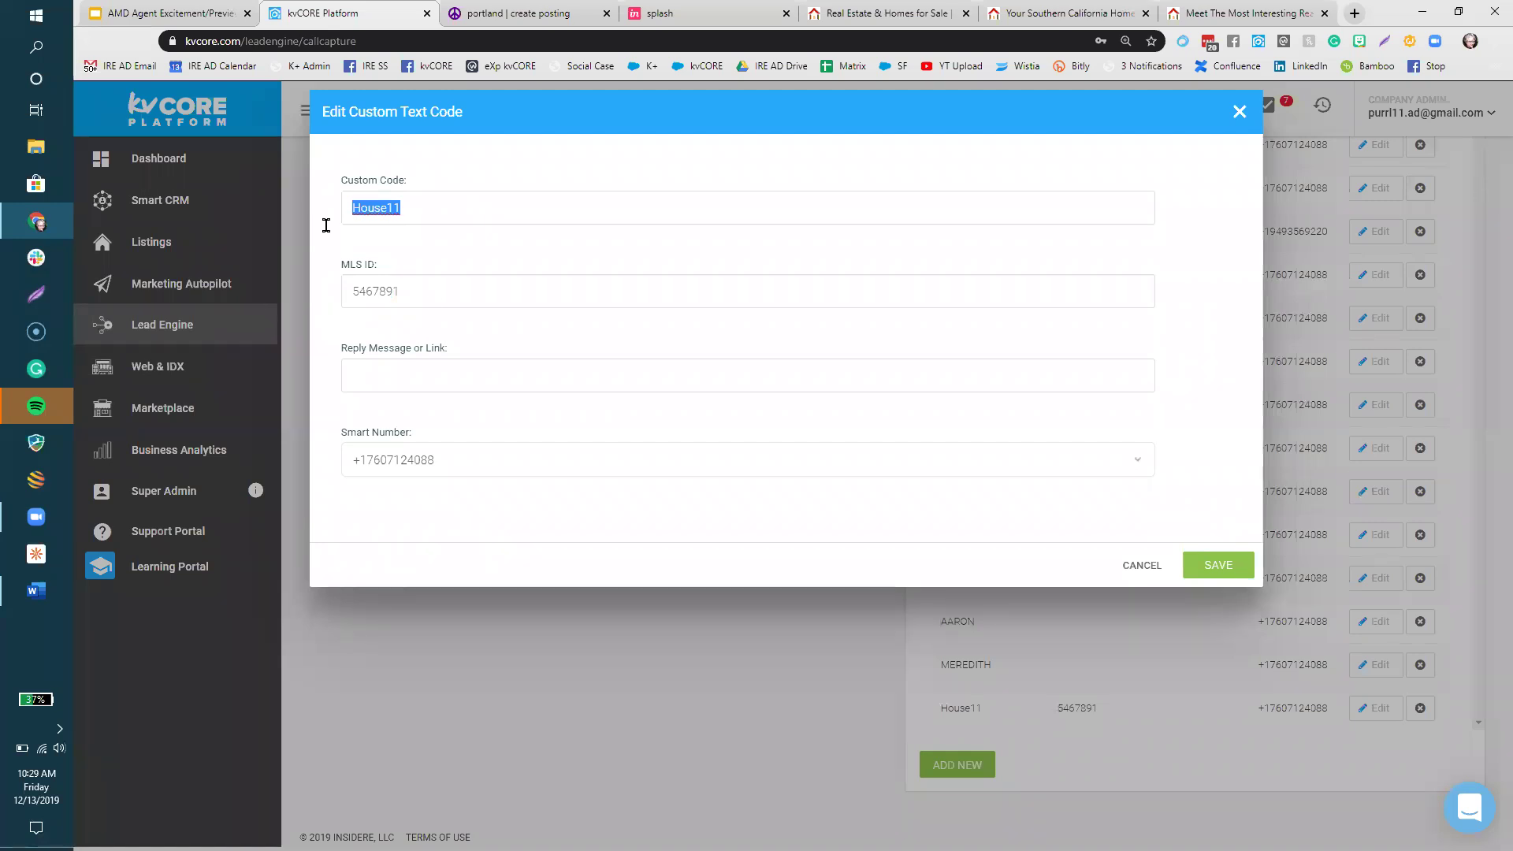
{"action": "left_click_drag", "start_coordinate": [436, 293], "coordinate": [344, 290]}
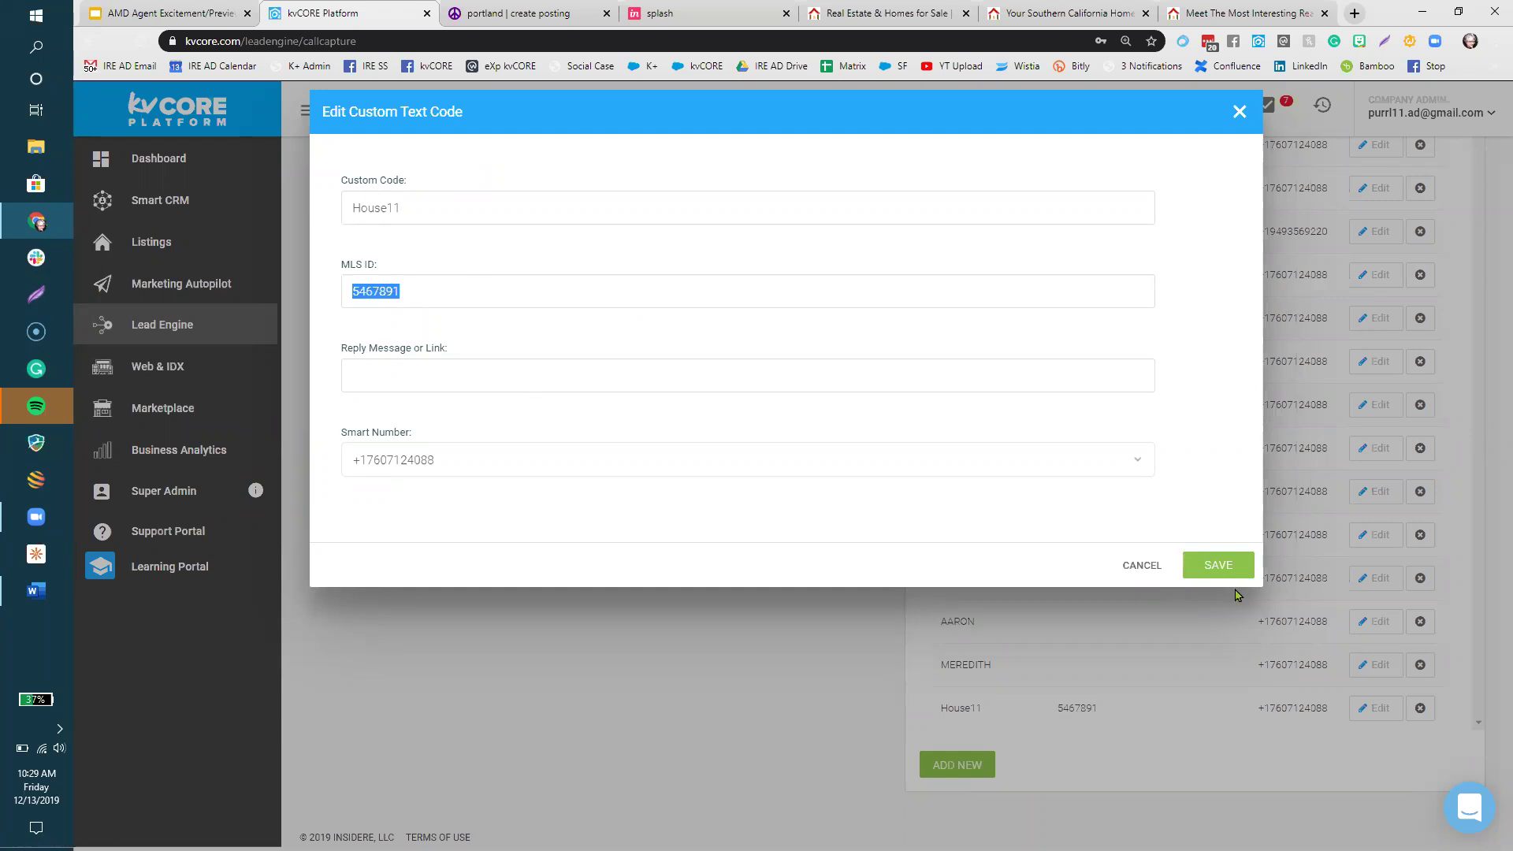
{"action": "type", "text": "789456"}
{"action": "key", "text": "Escape"}
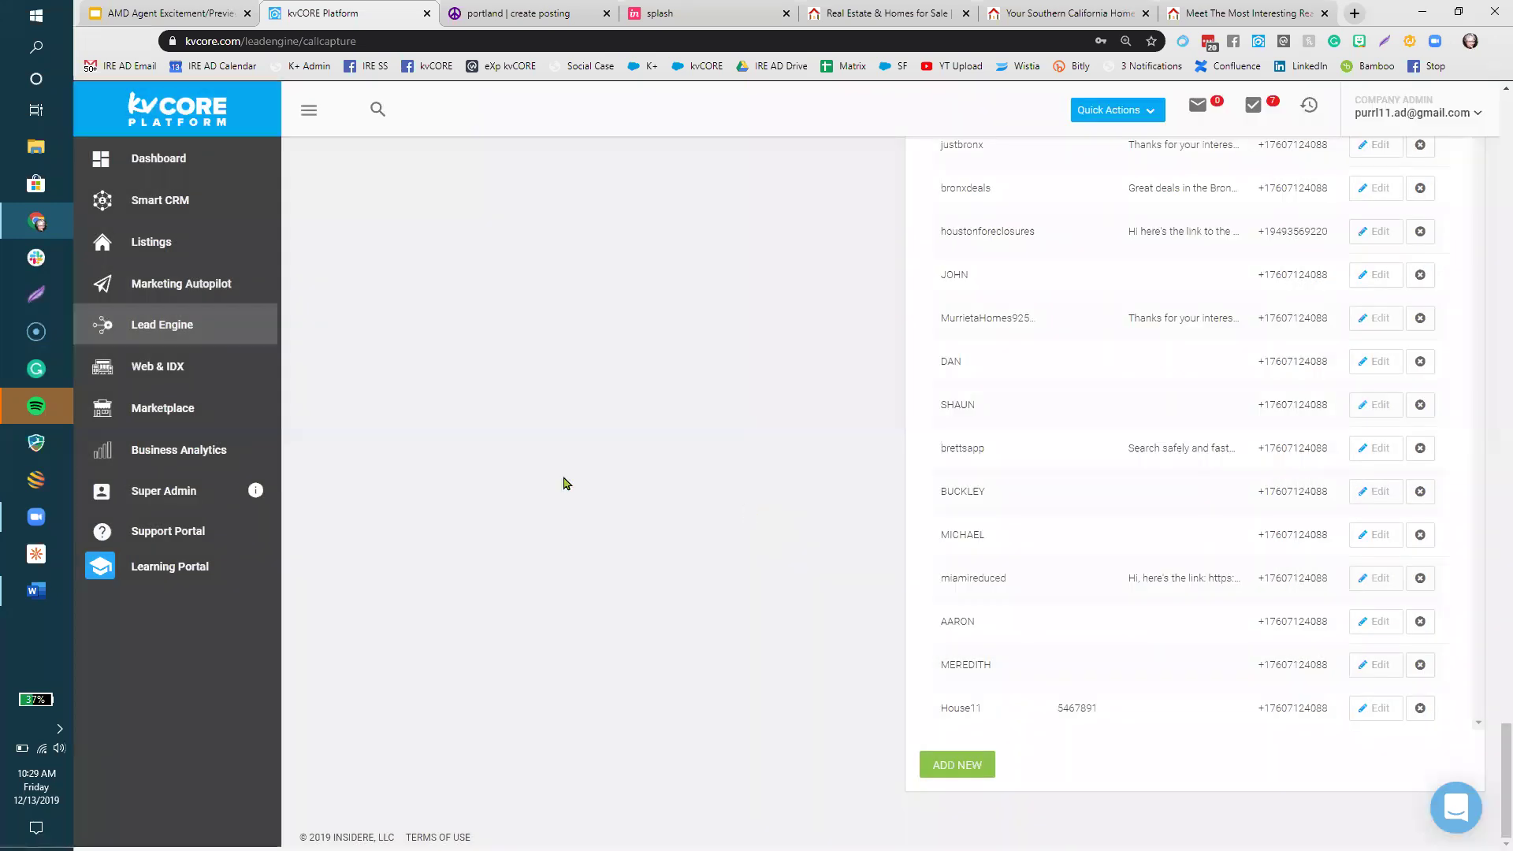
- Check the lead-generation slide in Google Slides, then return to kvCORE's Lead Engine overview
{"action": "left_click", "coordinate": [118, 18]}
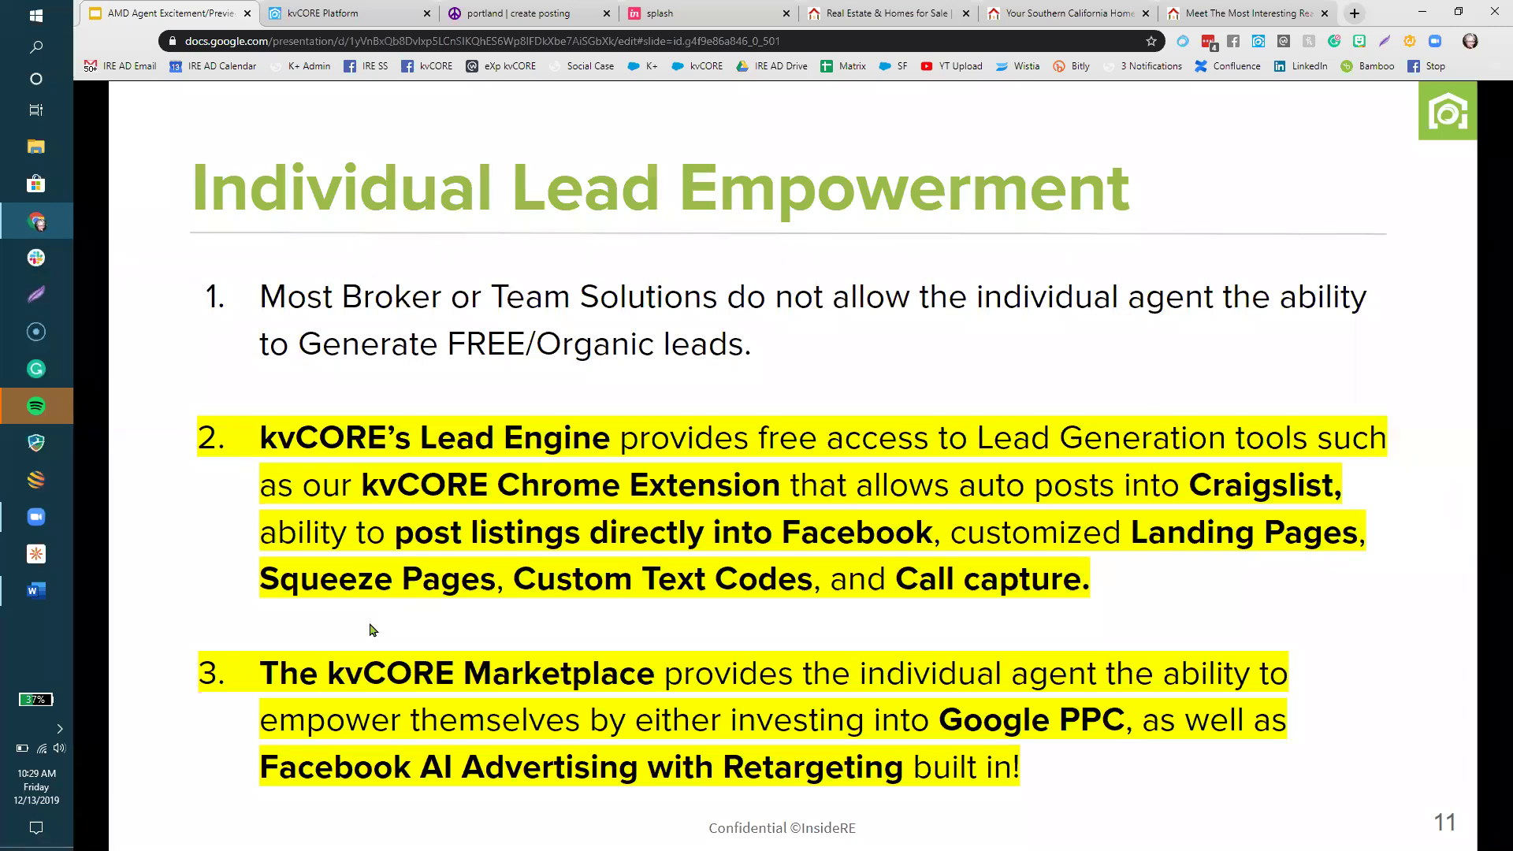
{"action": "left_click", "coordinate": [332, 24]}
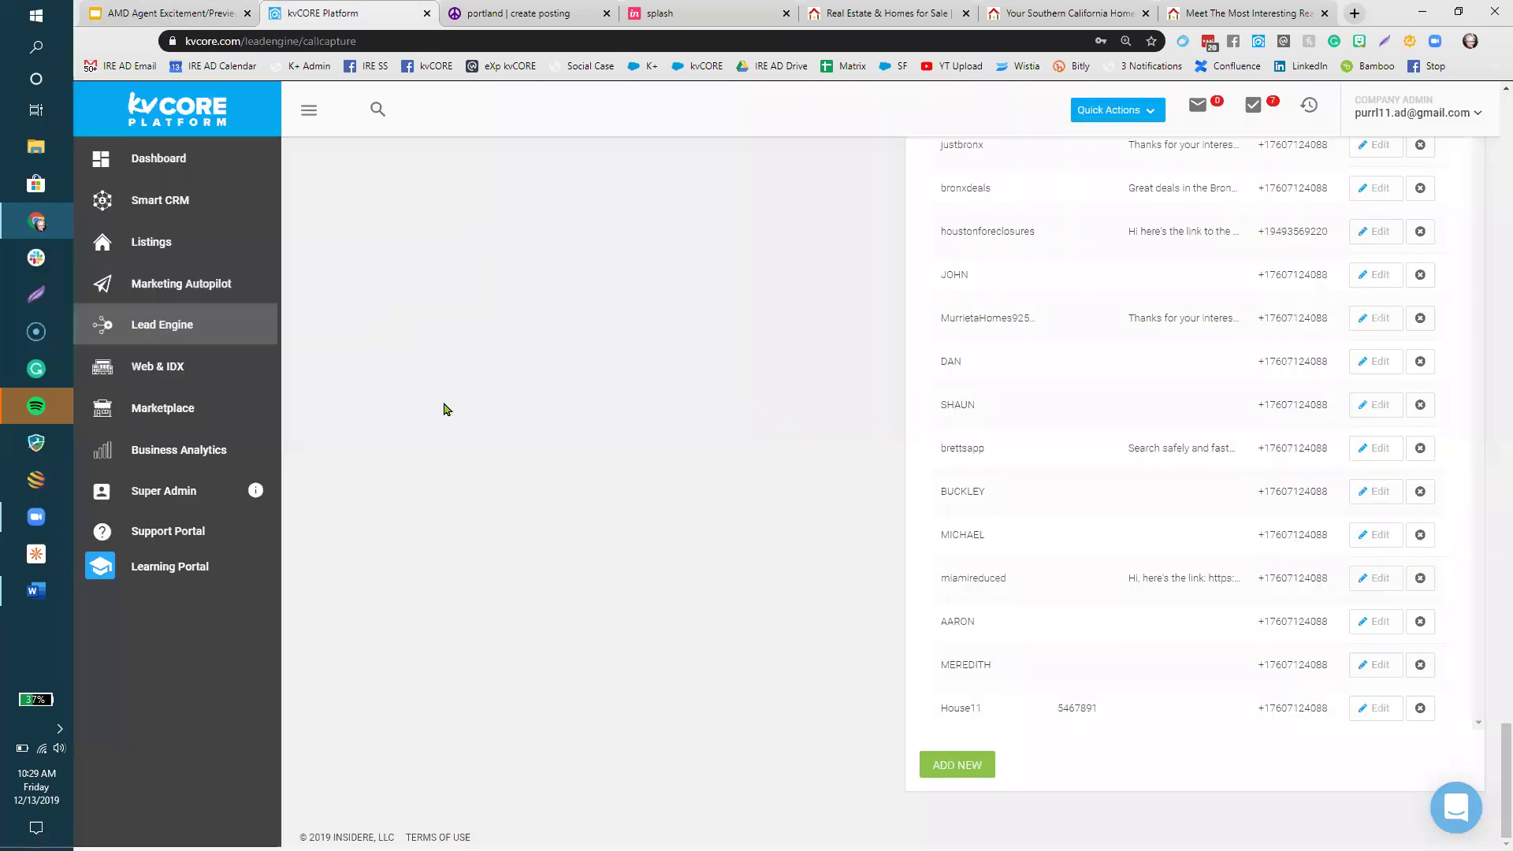
{"action": "scroll", "coordinate": [443, 409], "scroll_direction": "up", "scroll_amount": 5}
{"action": "left_click", "coordinate": [170, 328]}
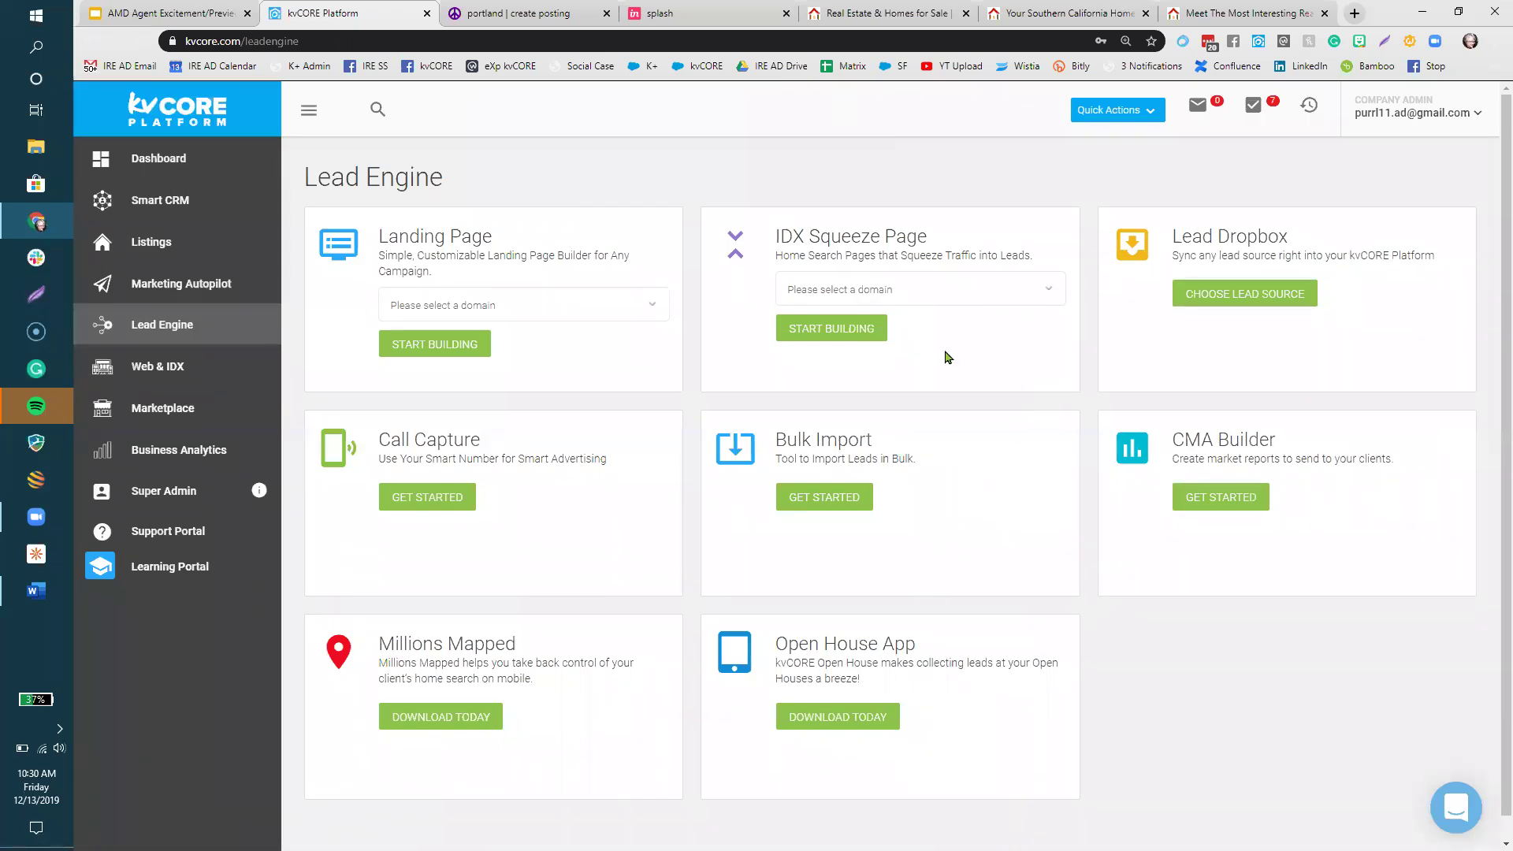
- Choose the agent's kvcoresuccess.com domain for the IDX Squeeze Page and start building
{"action": "triple_click", "coordinate": [899, 227]}
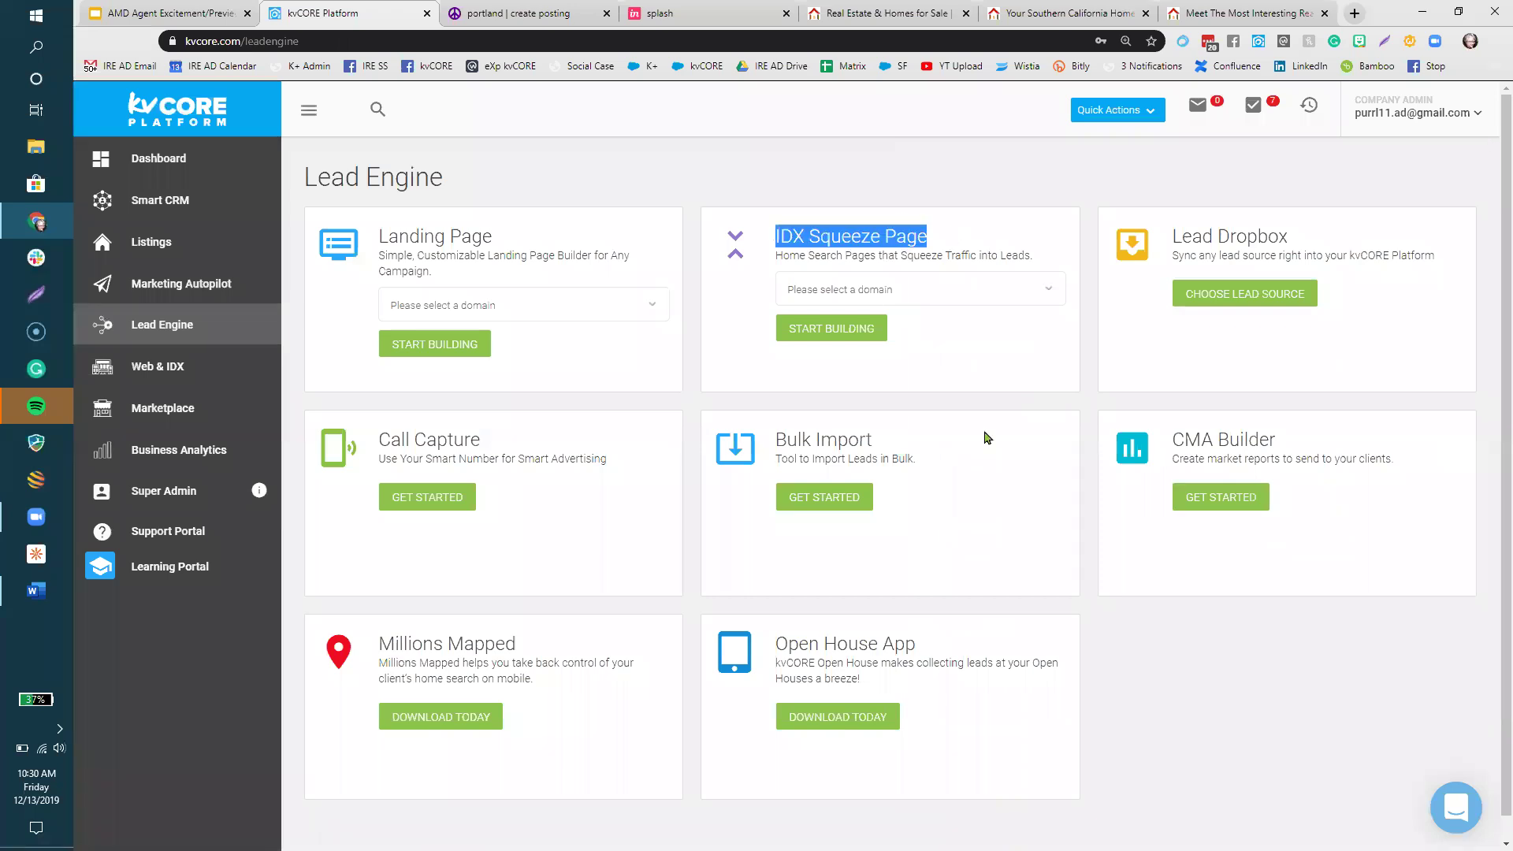
{"action": "left_click", "coordinate": [950, 290]}
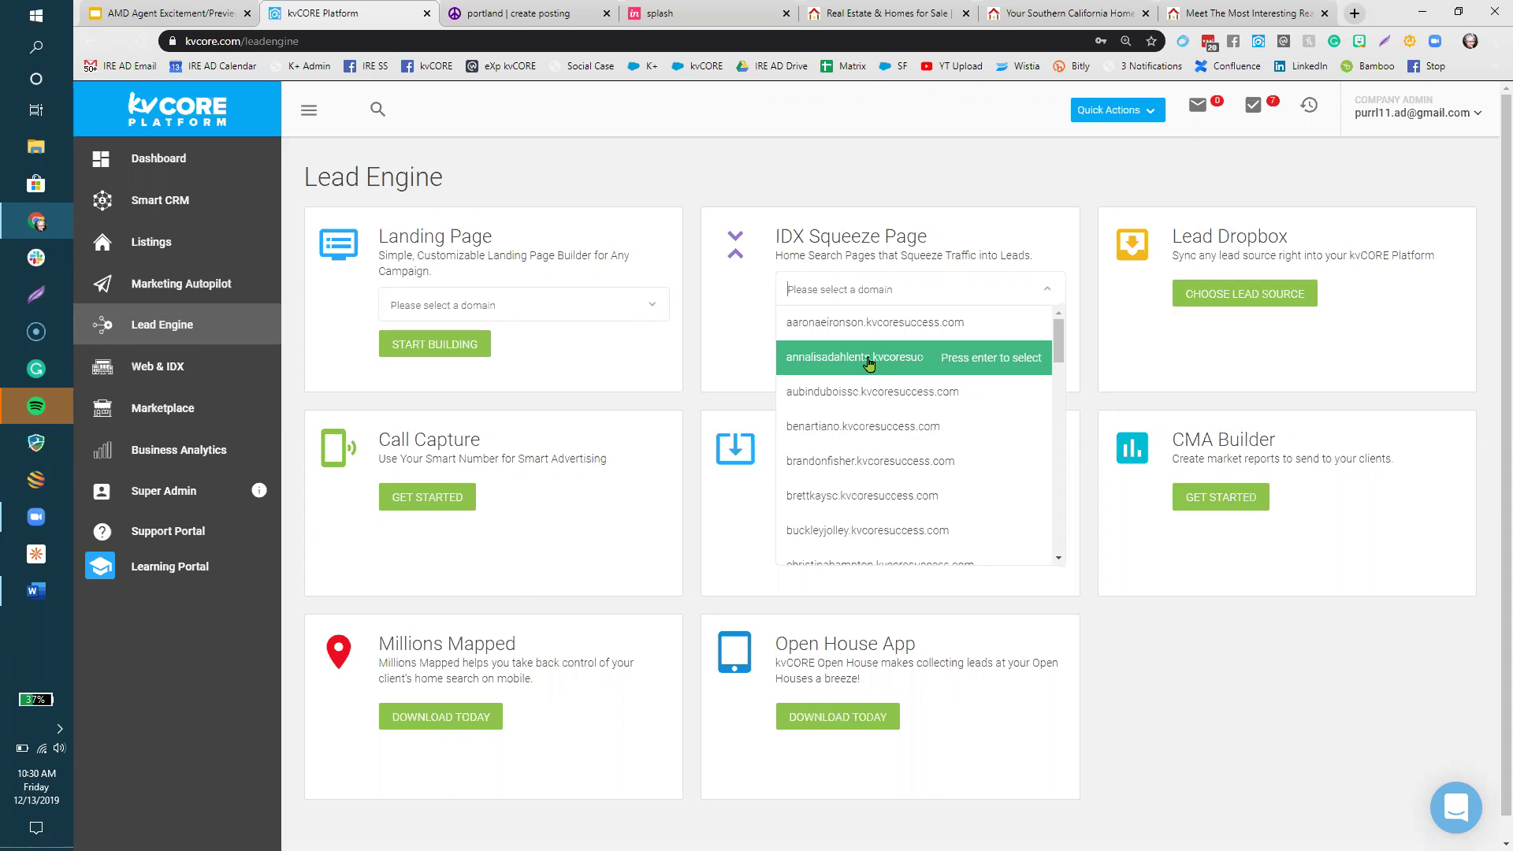
{"action": "left_click", "coordinate": [869, 360]}
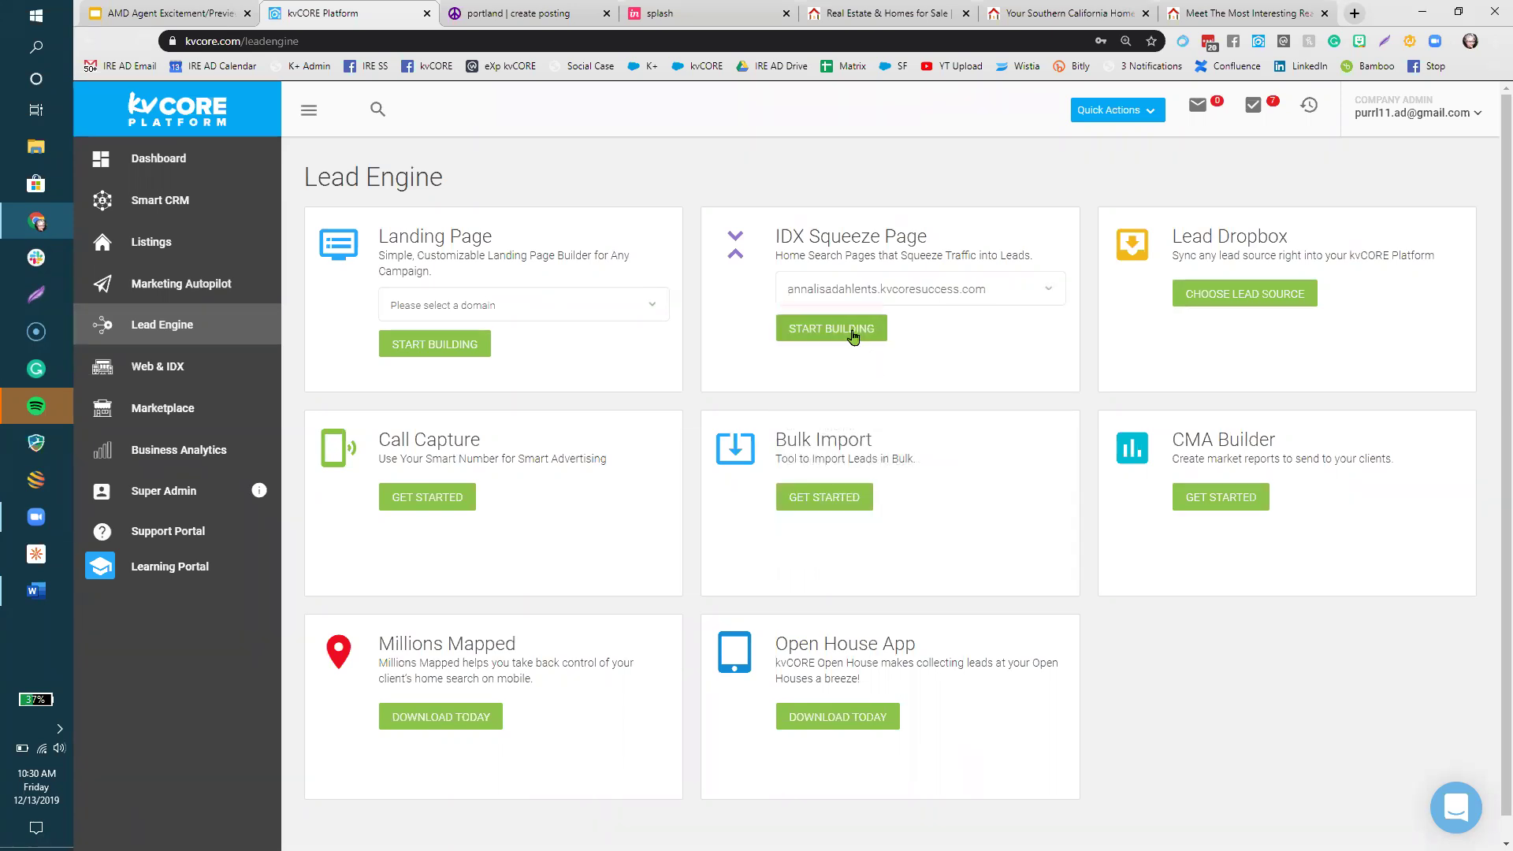
{"action": "left_click", "coordinate": [852, 335]}
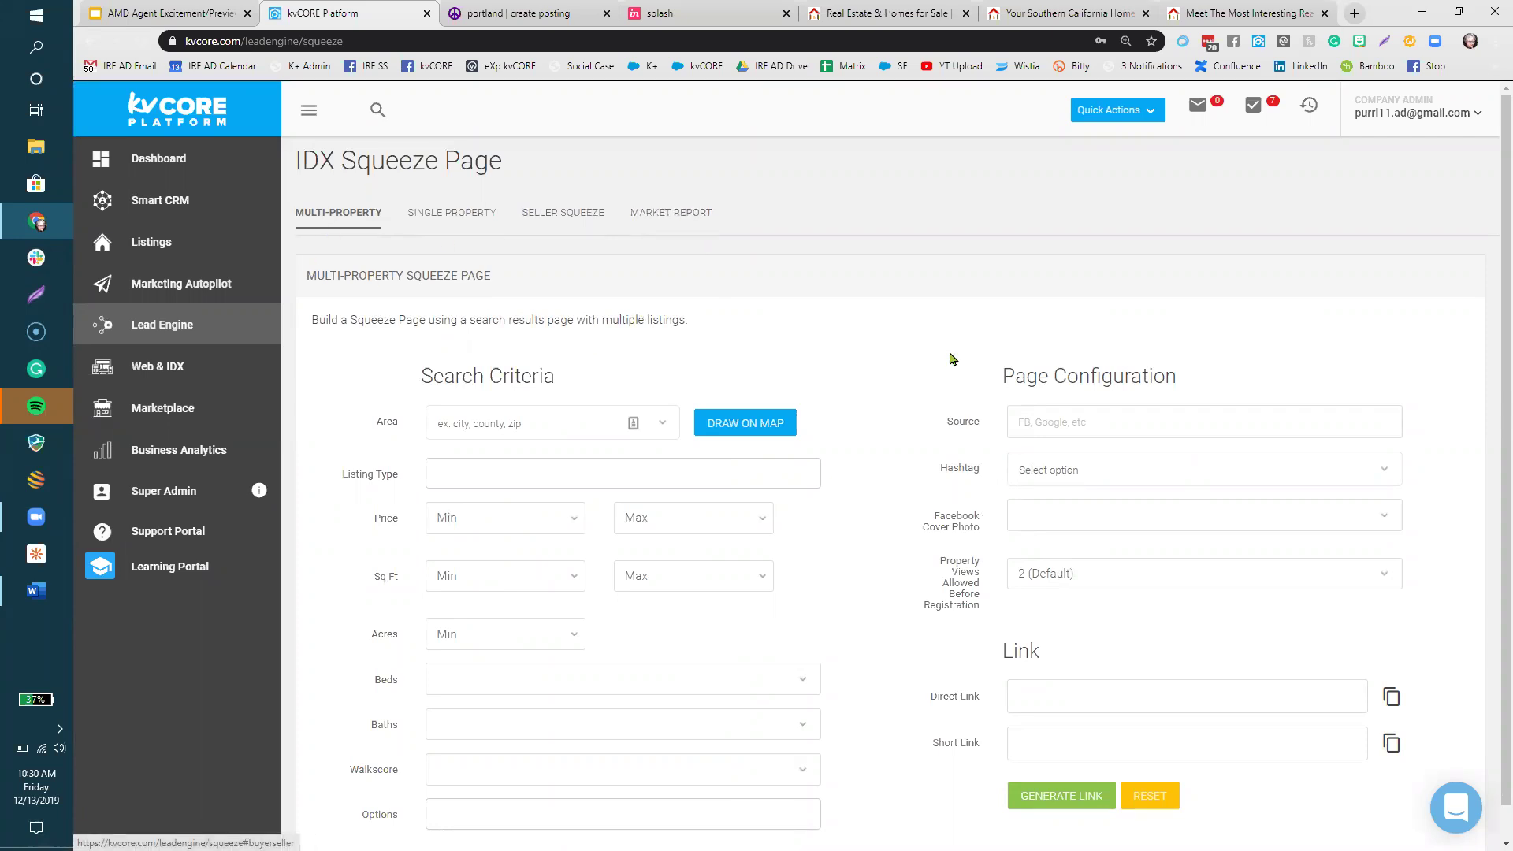
- Set the search Area to Warwick Town and zip 10950, then bring up Draw on Map
{"action": "scroll", "coordinate": [887, 329], "scroll_direction": "down", "scroll_amount": 1}
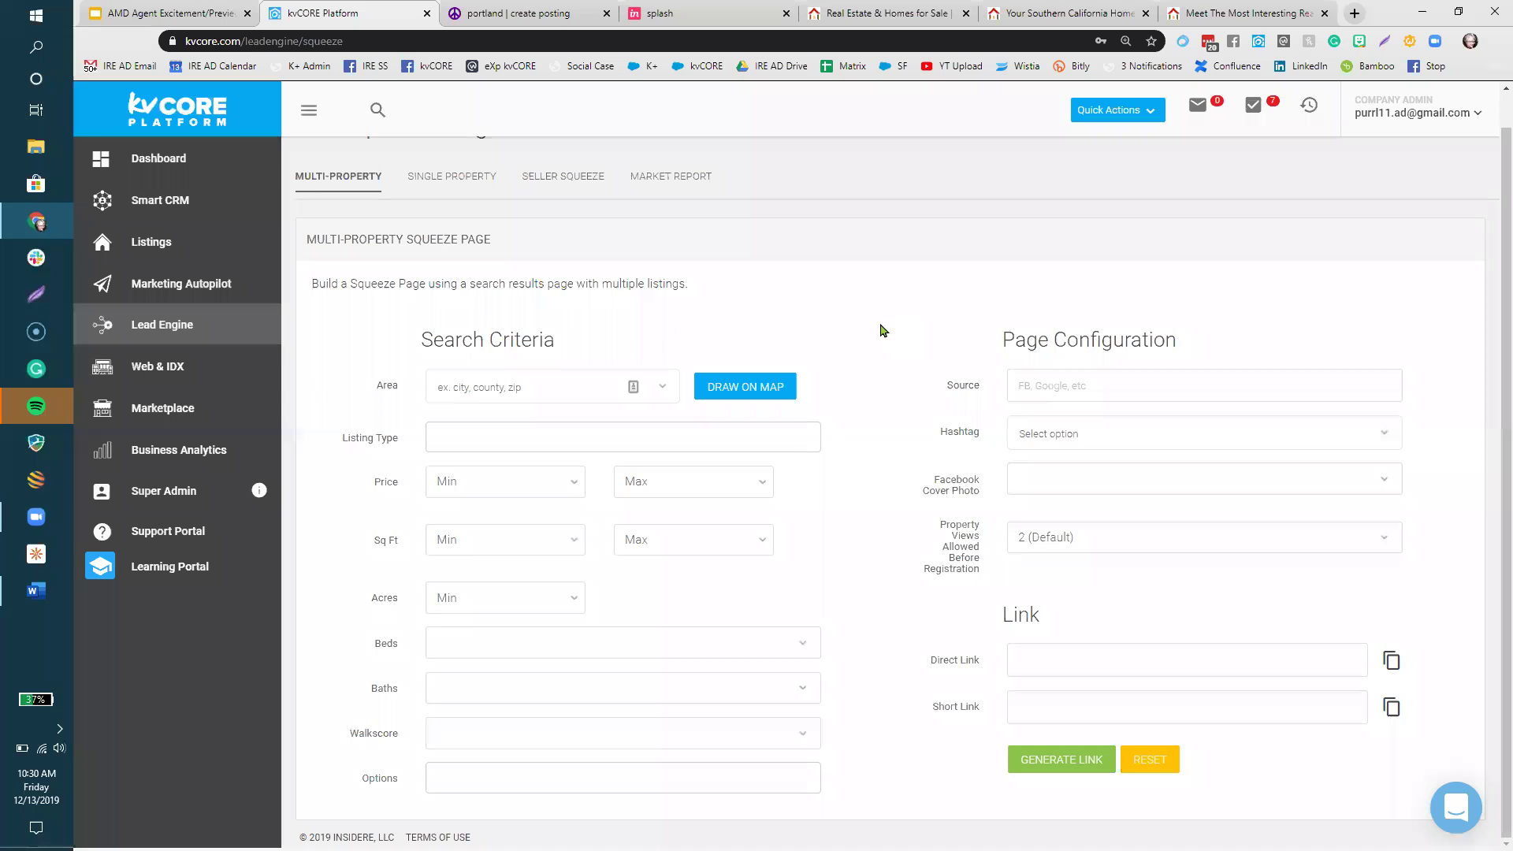
{"action": "left_click", "coordinate": [482, 388]}
{"action": "type", "text": "warwi"}
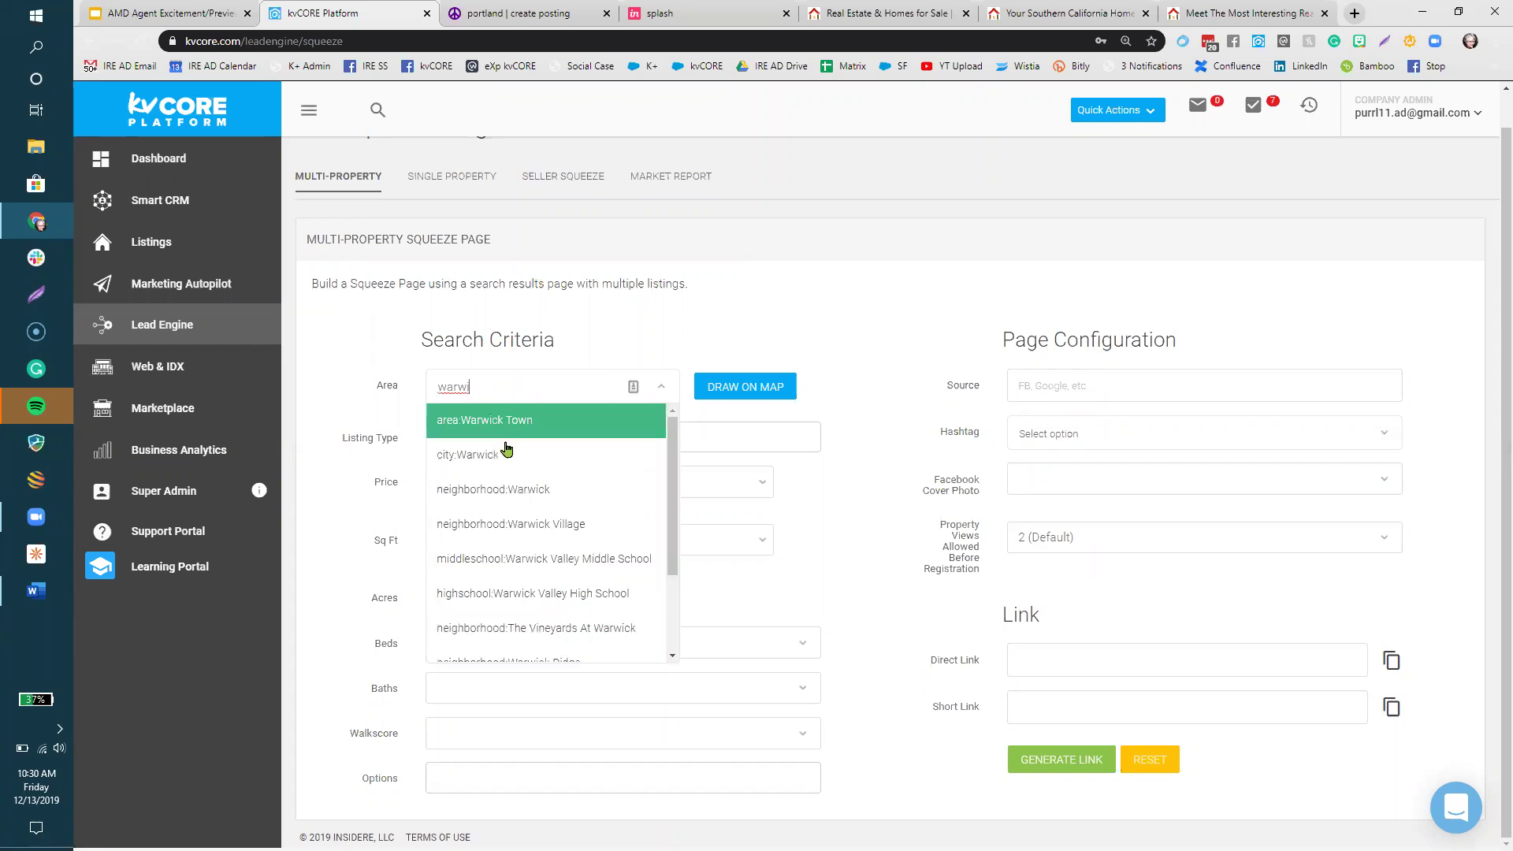
{"action": "left_click", "coordinate": [504, 424]}
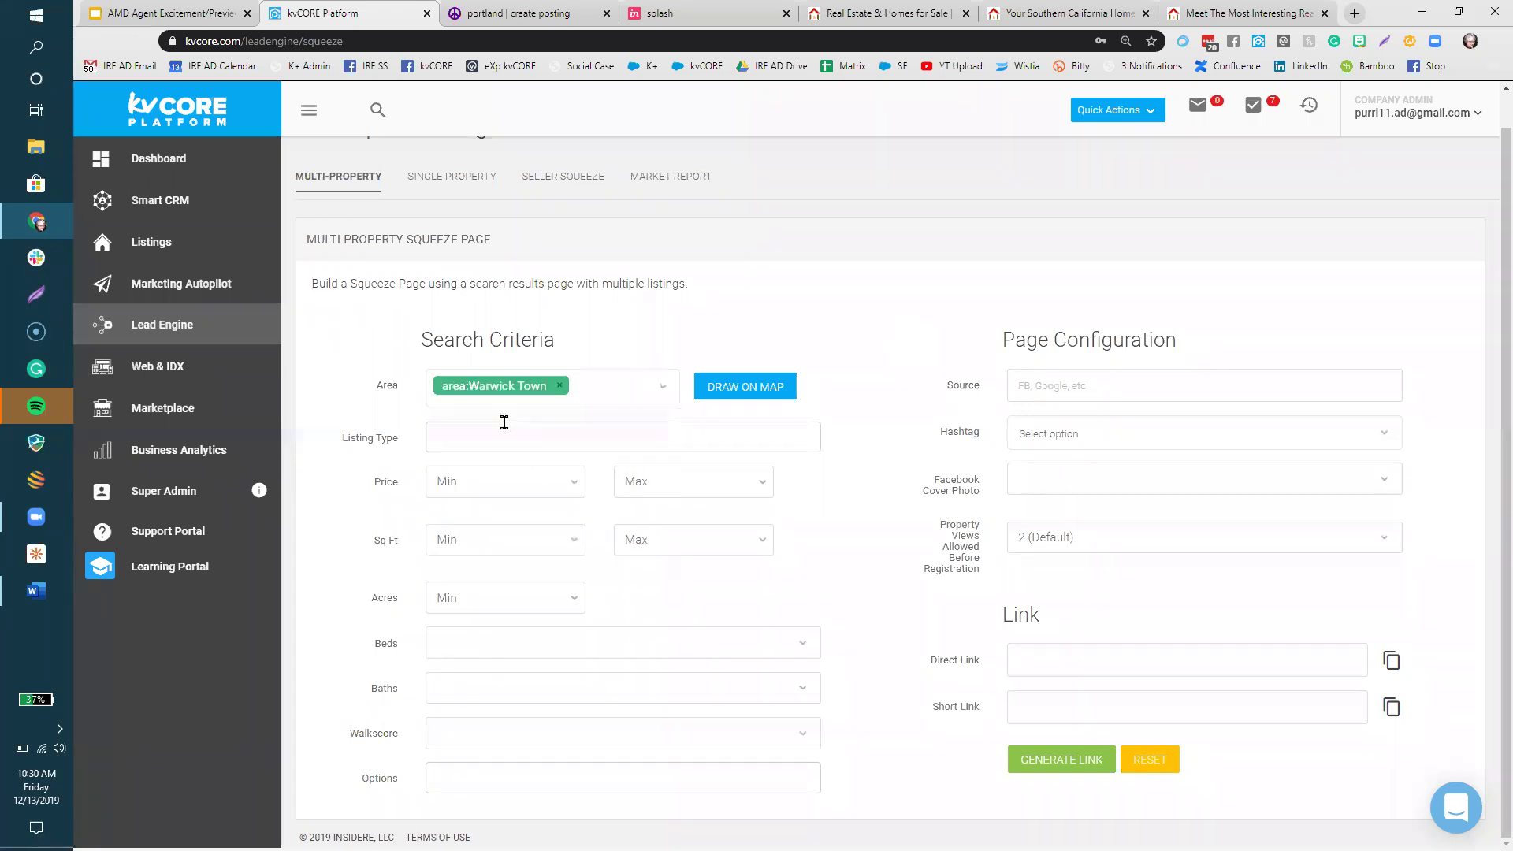
{"action": "left_click", "coordinate": [603, 389]}
{"action": "type", "text": "1"}
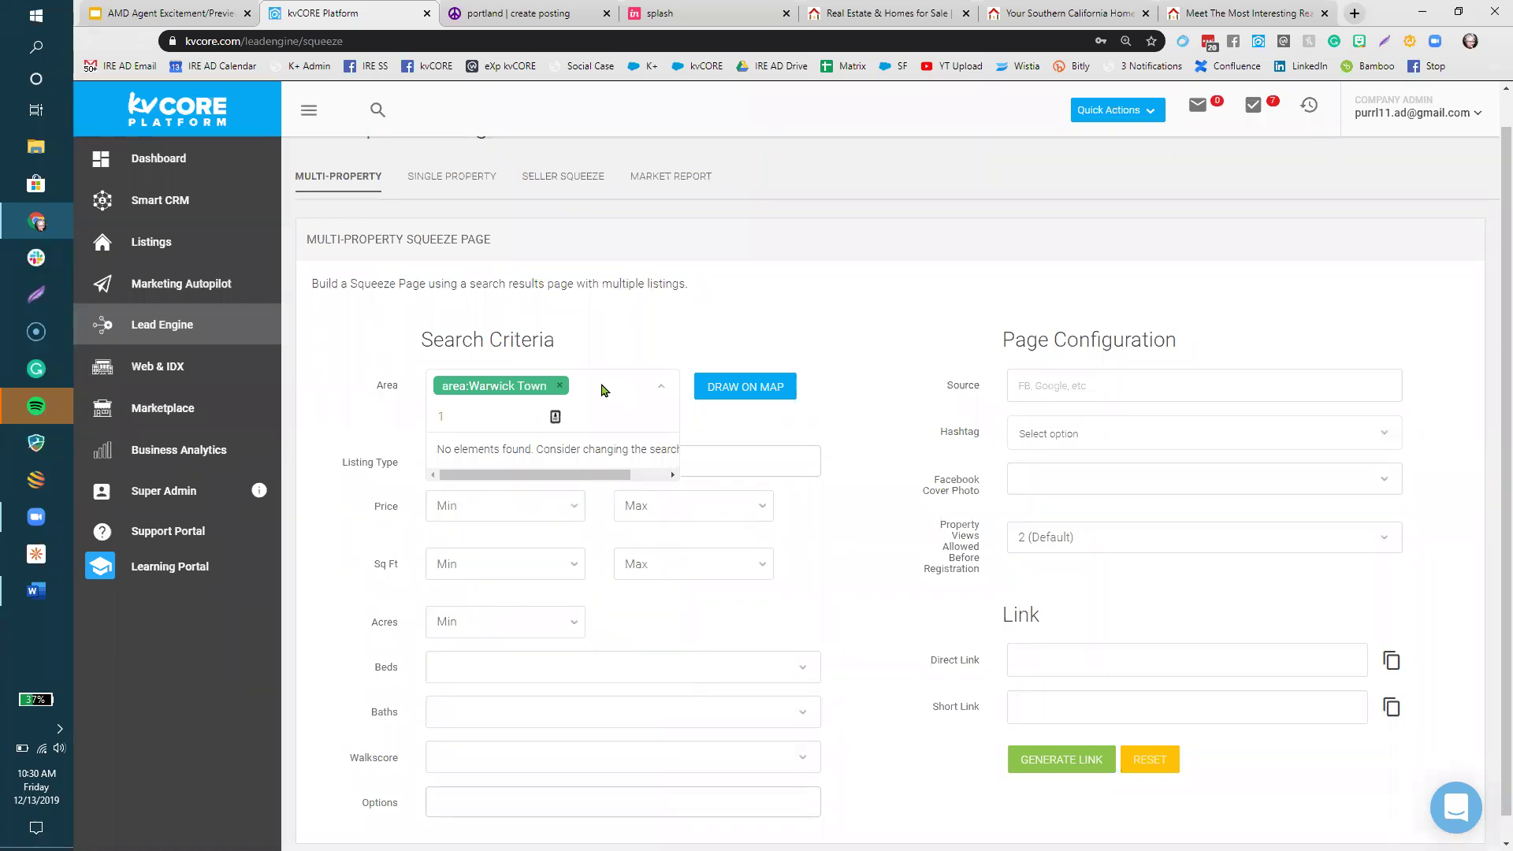
{"action": "type", "text": "09"}
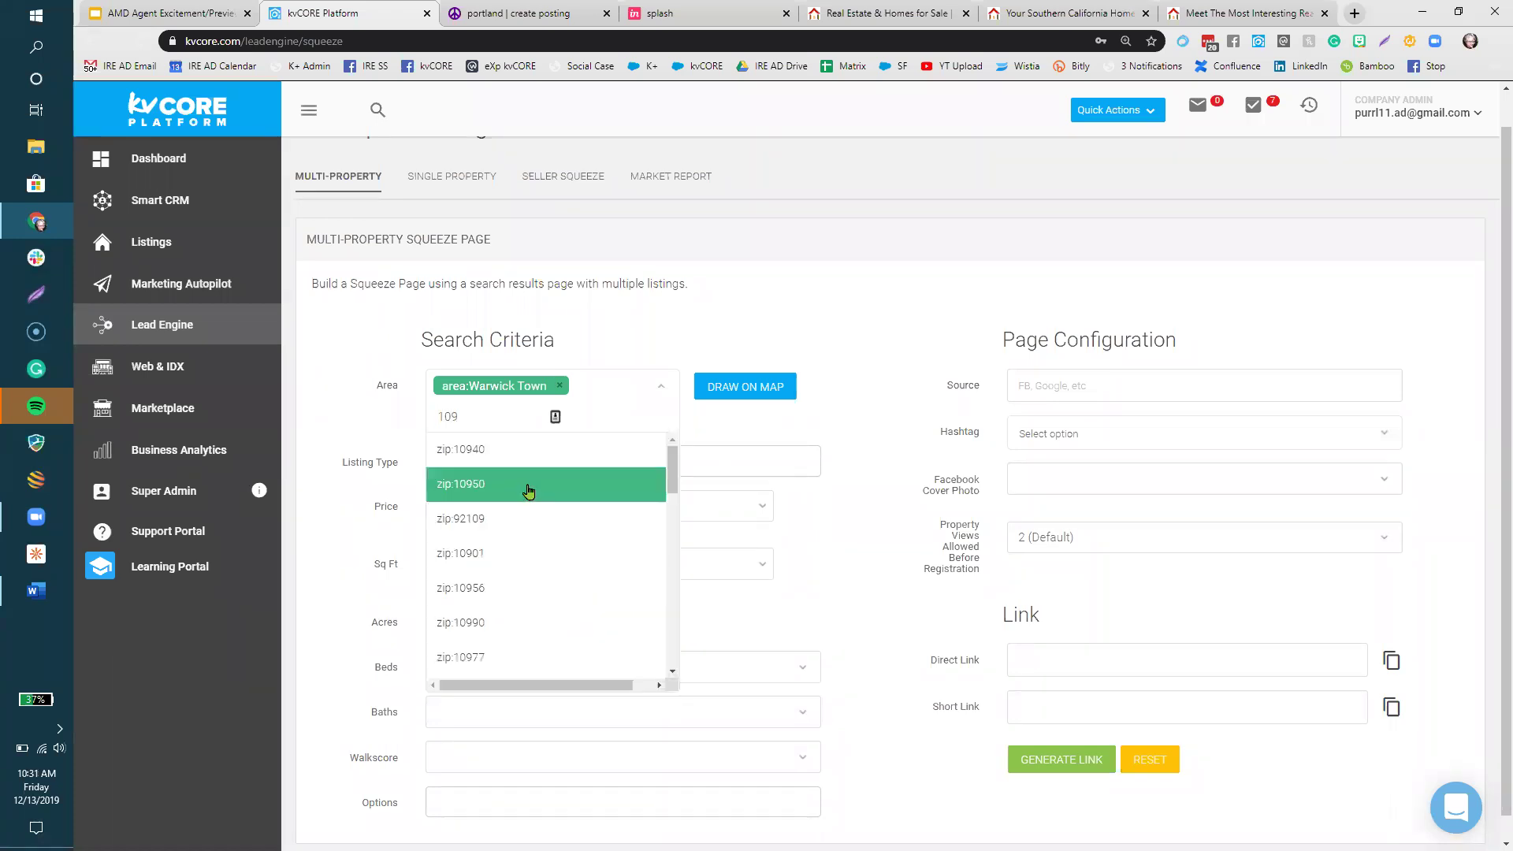
{"action": "left_click", "coordinate": [530, 484]}
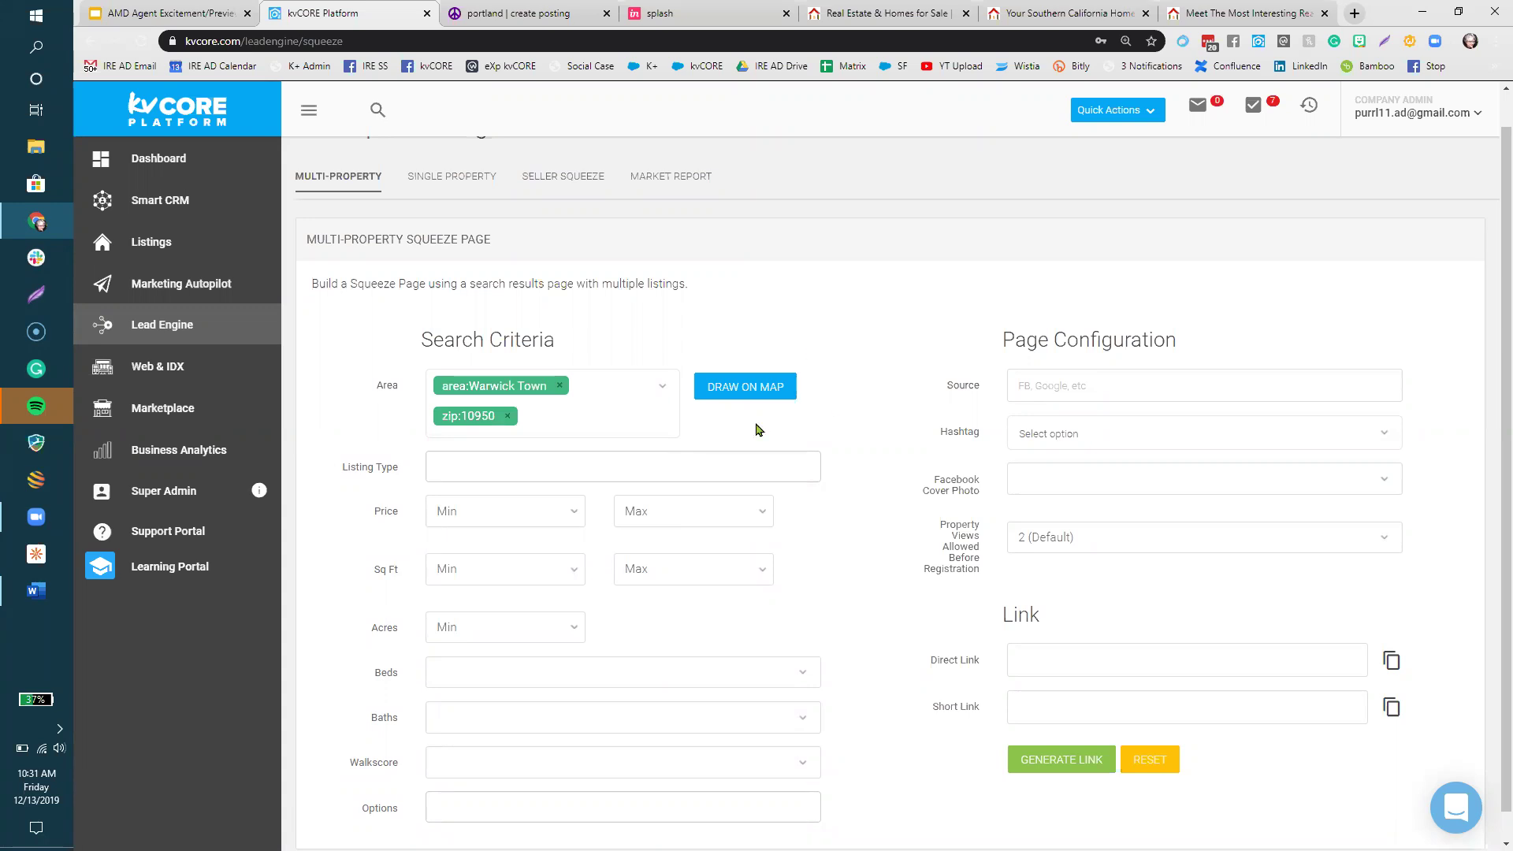
{"action": "left_click", "coordinate": [768, 385]}
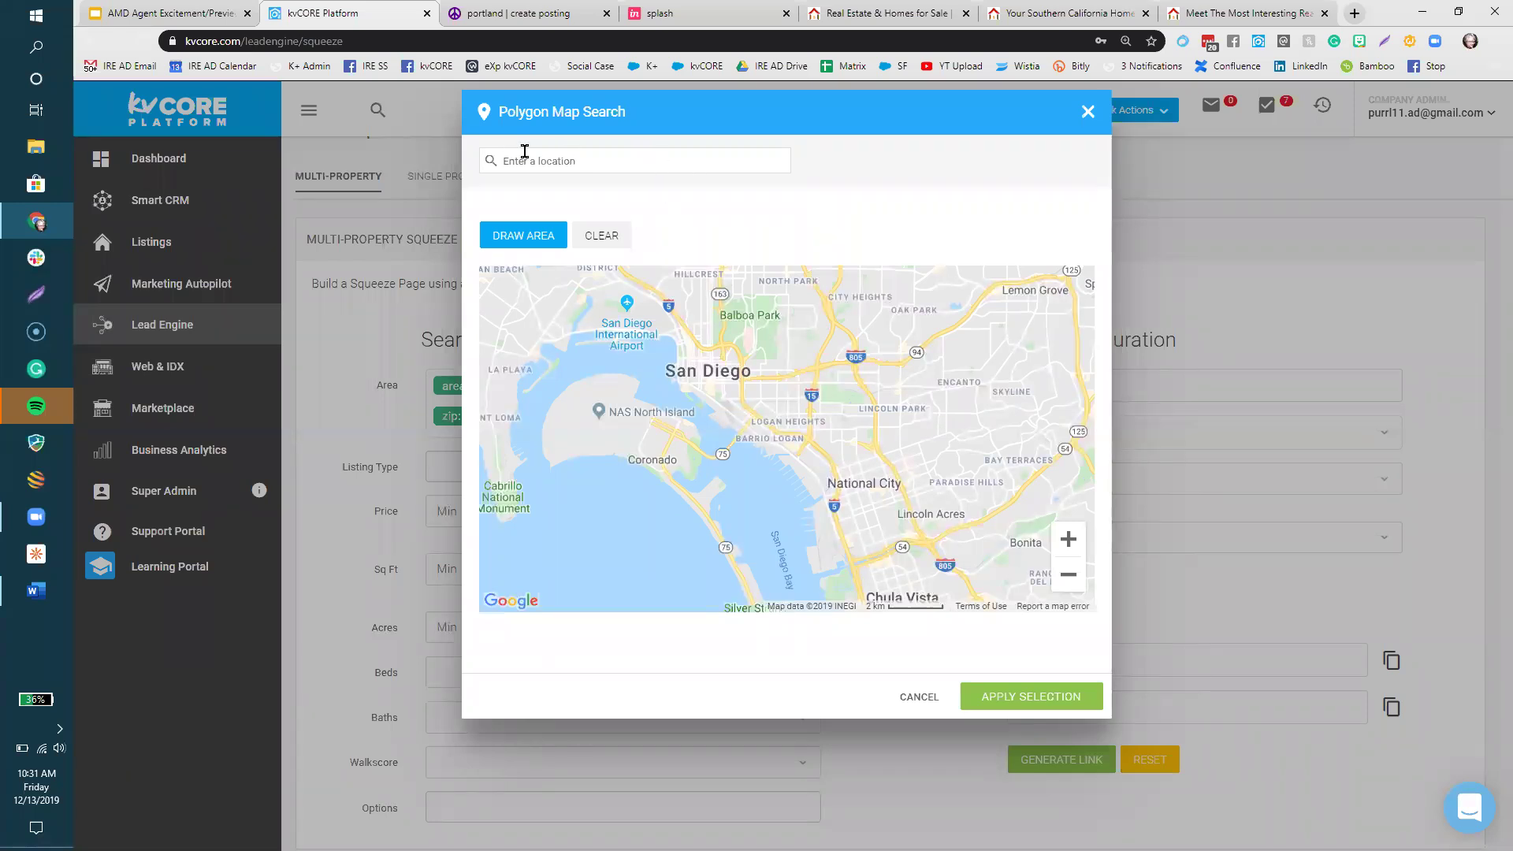
- Zoom the map in to Barrio Logan and start drawing an area along Harbor Dr
{"action": "left_click", "coordinate": [1070, 539]}
{"action": "left_click", "coordinate": [1070, 539]}
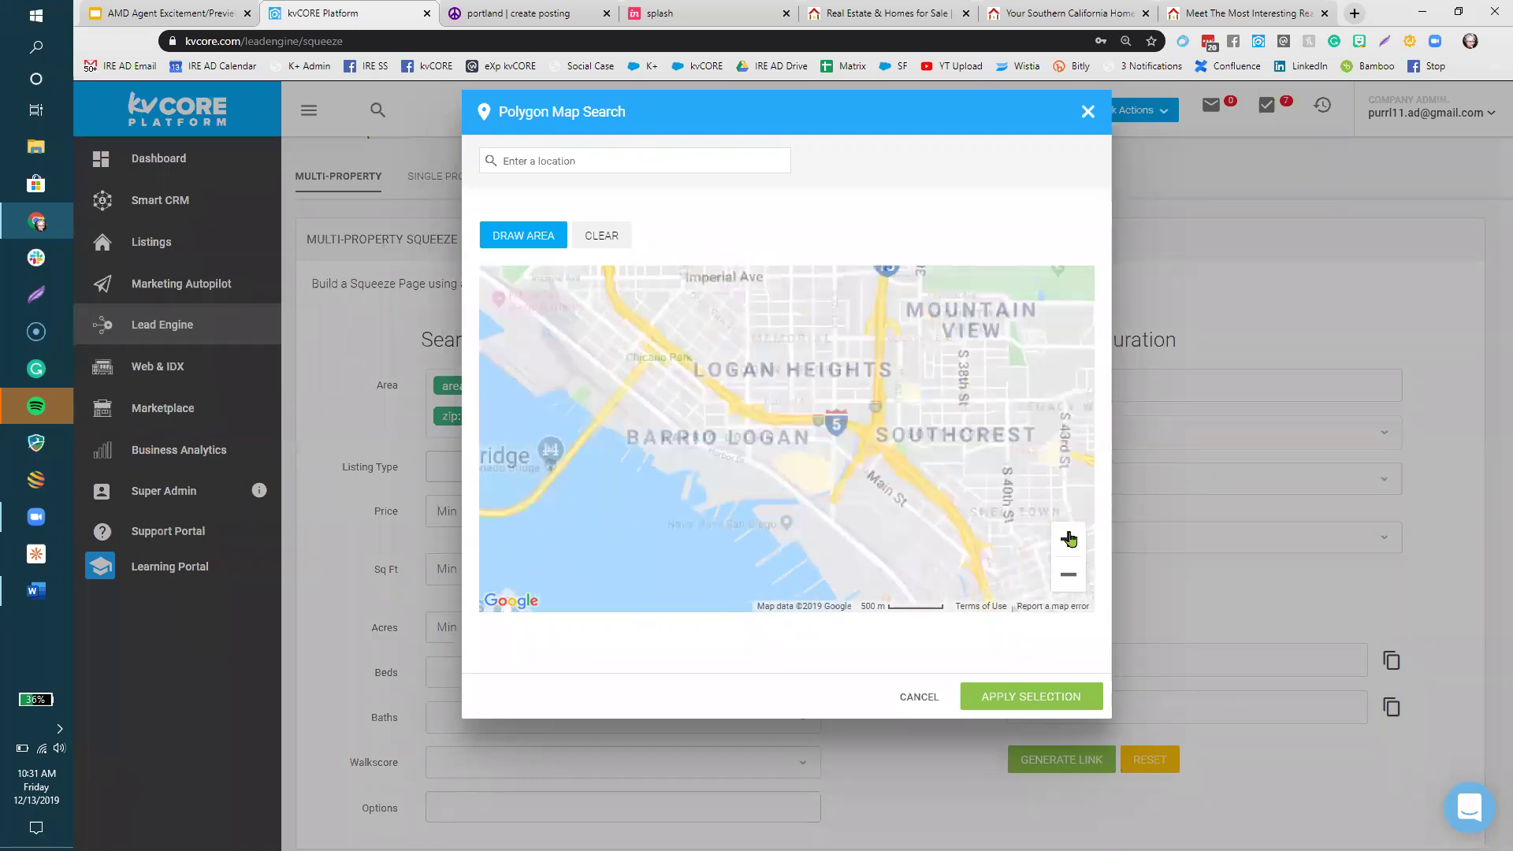
{"action": "left_click", "coordinate": [1070, 539]}
{"action": "left_click", "coordinate": [1069, 538]}
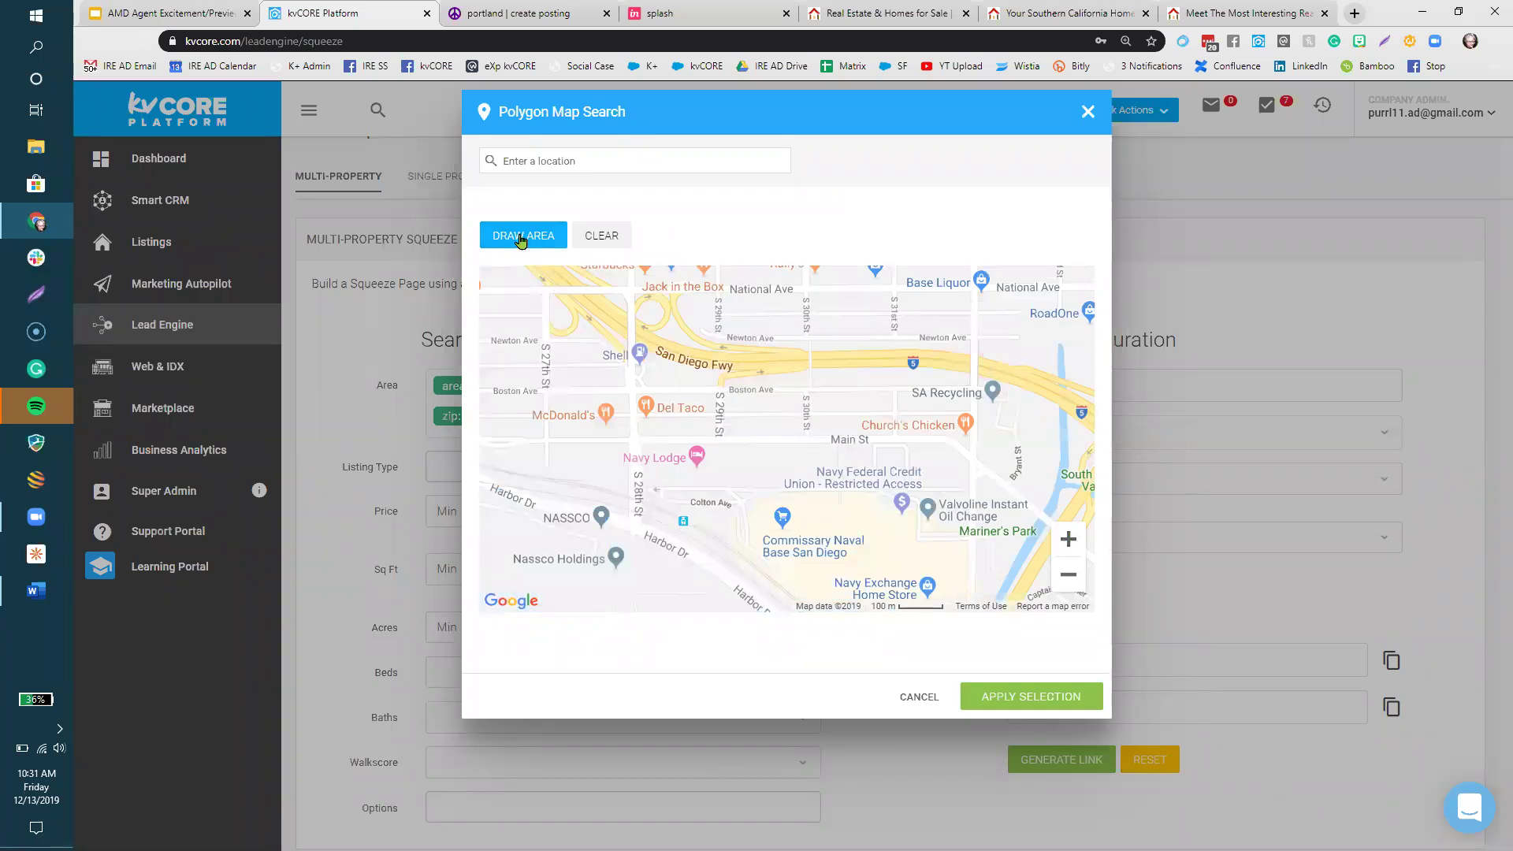
{"action": "left_click", "coordinate": [520, 238]}
{"action": "mouse_move", "coordinate": [487, 369]}
{"action": "left_mouse_down"}
{"action": "mouse_move", "coordinate": [480, 466]}
{"action": "mouse_move", "coordinate": [836, 619]}
{"action": "mouse_move", "coordinate": [861, 598]}
{"action": "mouse_move", "coordinate": [866, 514]}
{"action": "left_mouse_up"}
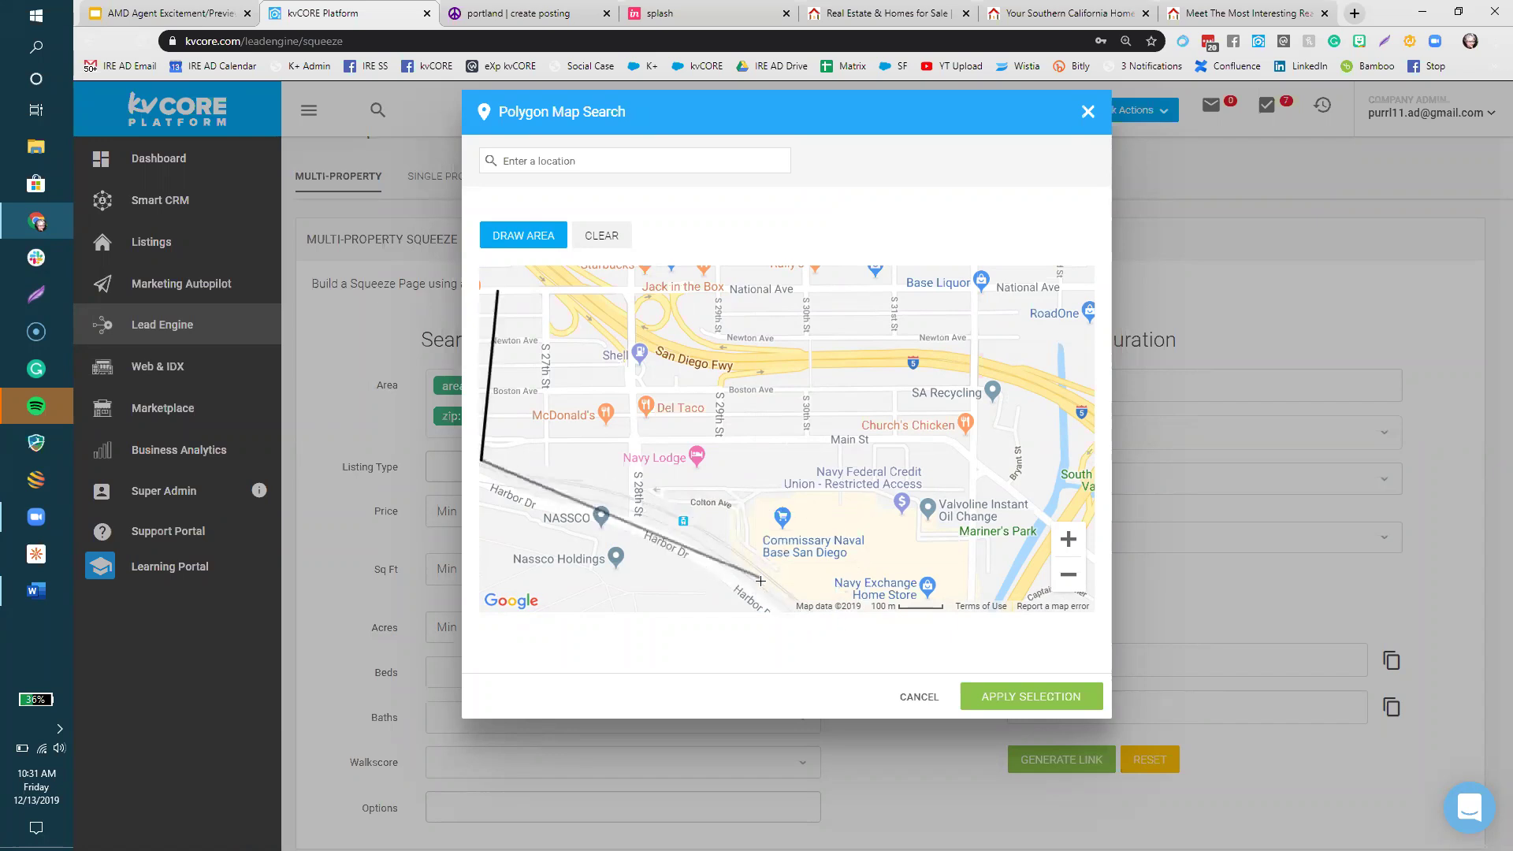
- Add boundary corners along the naval base east to Mariner's Park
{"action": "left_click", "coordinate": [763, 578]}
{"action": "left_click", "coordinate": [739, 502]}
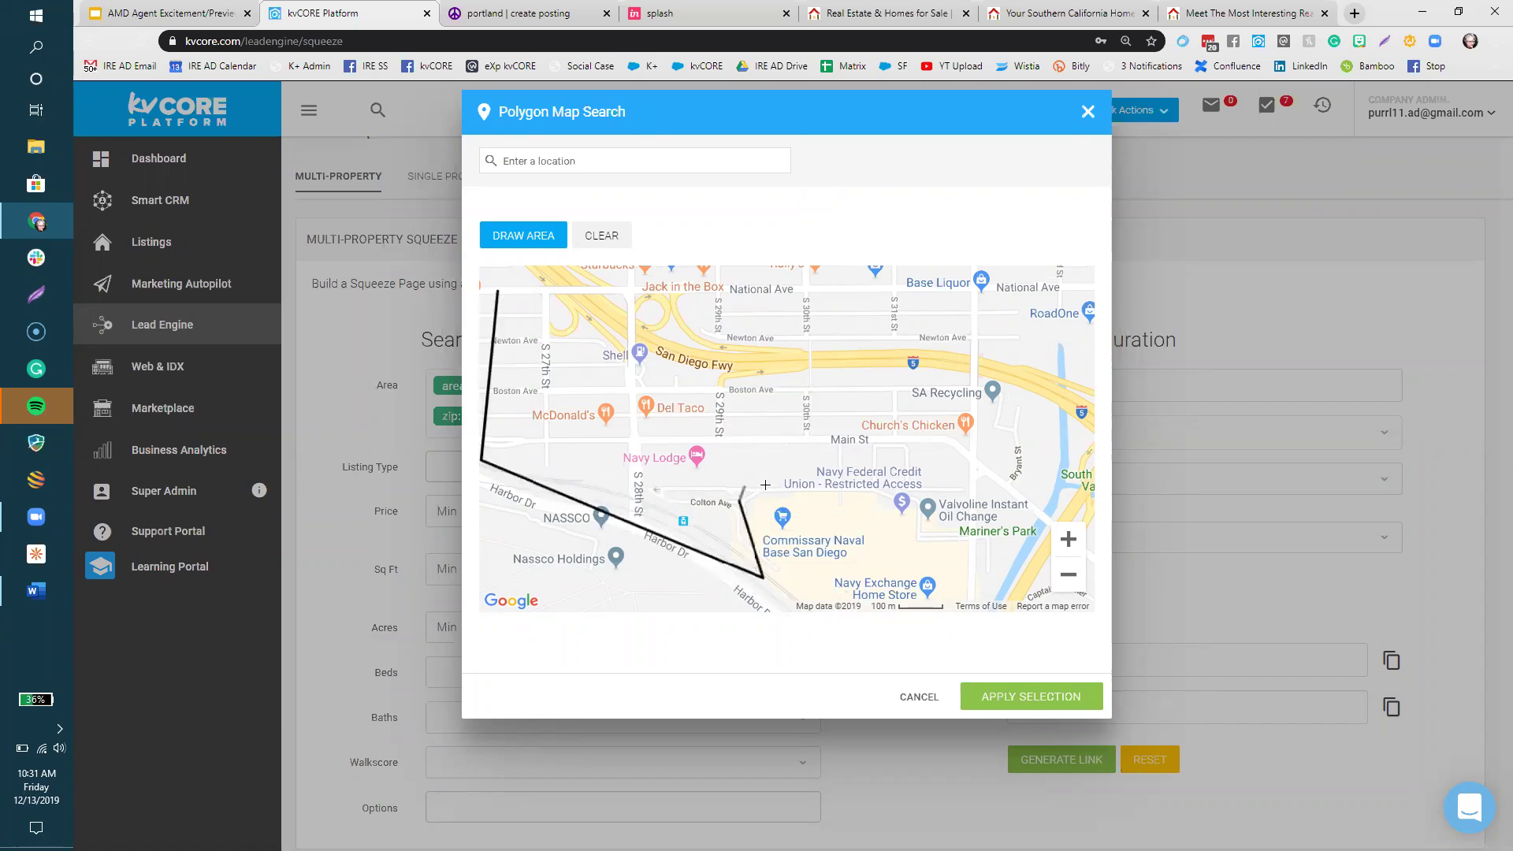
{"action": "left_click", "coordinate": [788, 479]}
{"action": "left_click", "coordinate": [863, 488]}
{"action": "left_click", "coordinate": [920, 500]}
{"action": "left_click", "coordinate": [924, 530]}
{"action": "left_click", "coordinate": [963, 540]}
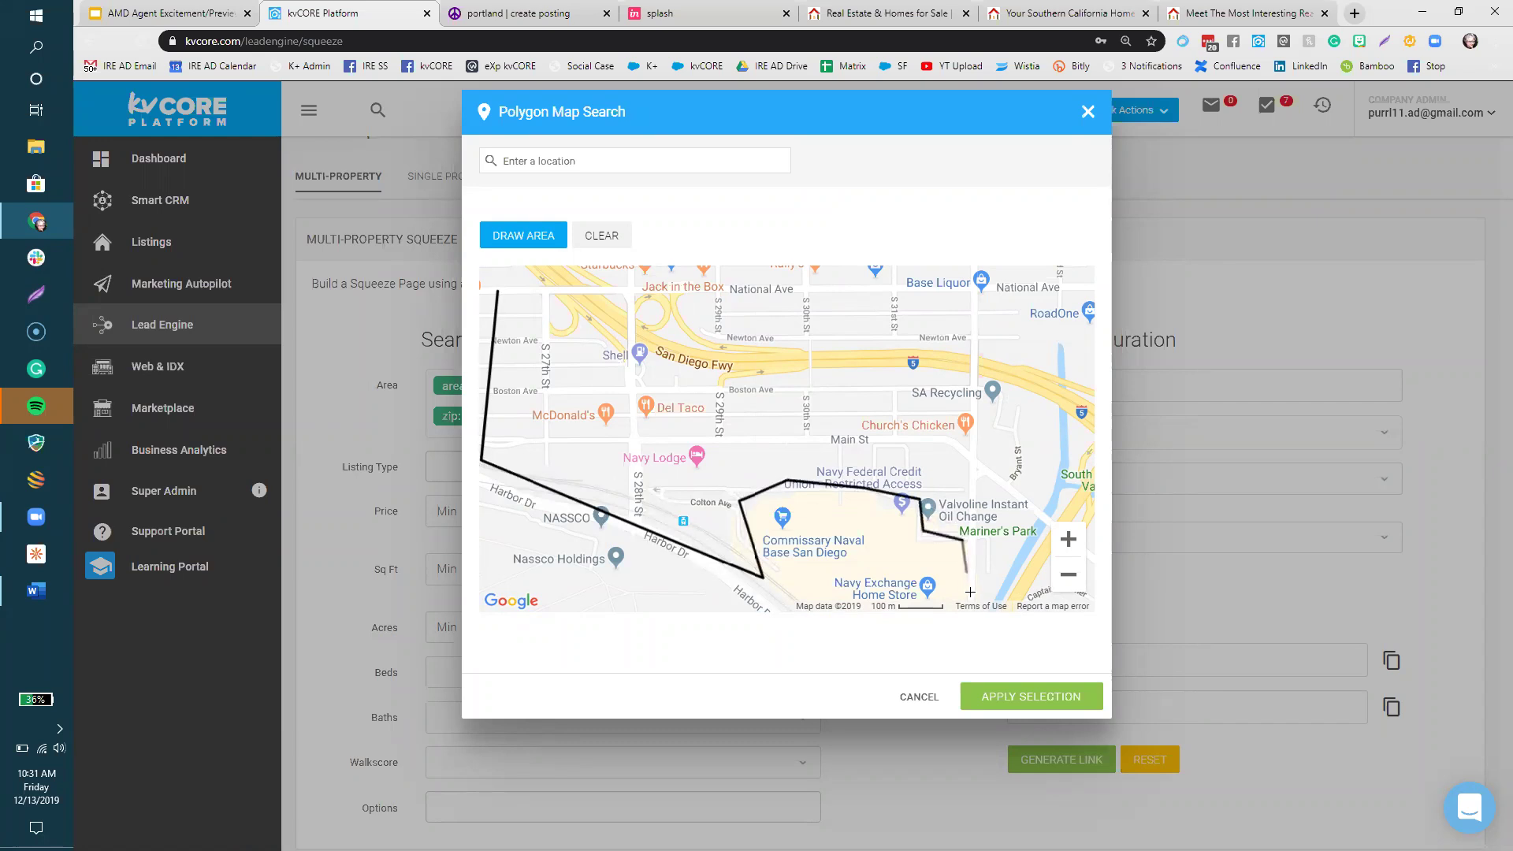
{"action": "left_click", "coordinate": [981, 606]}
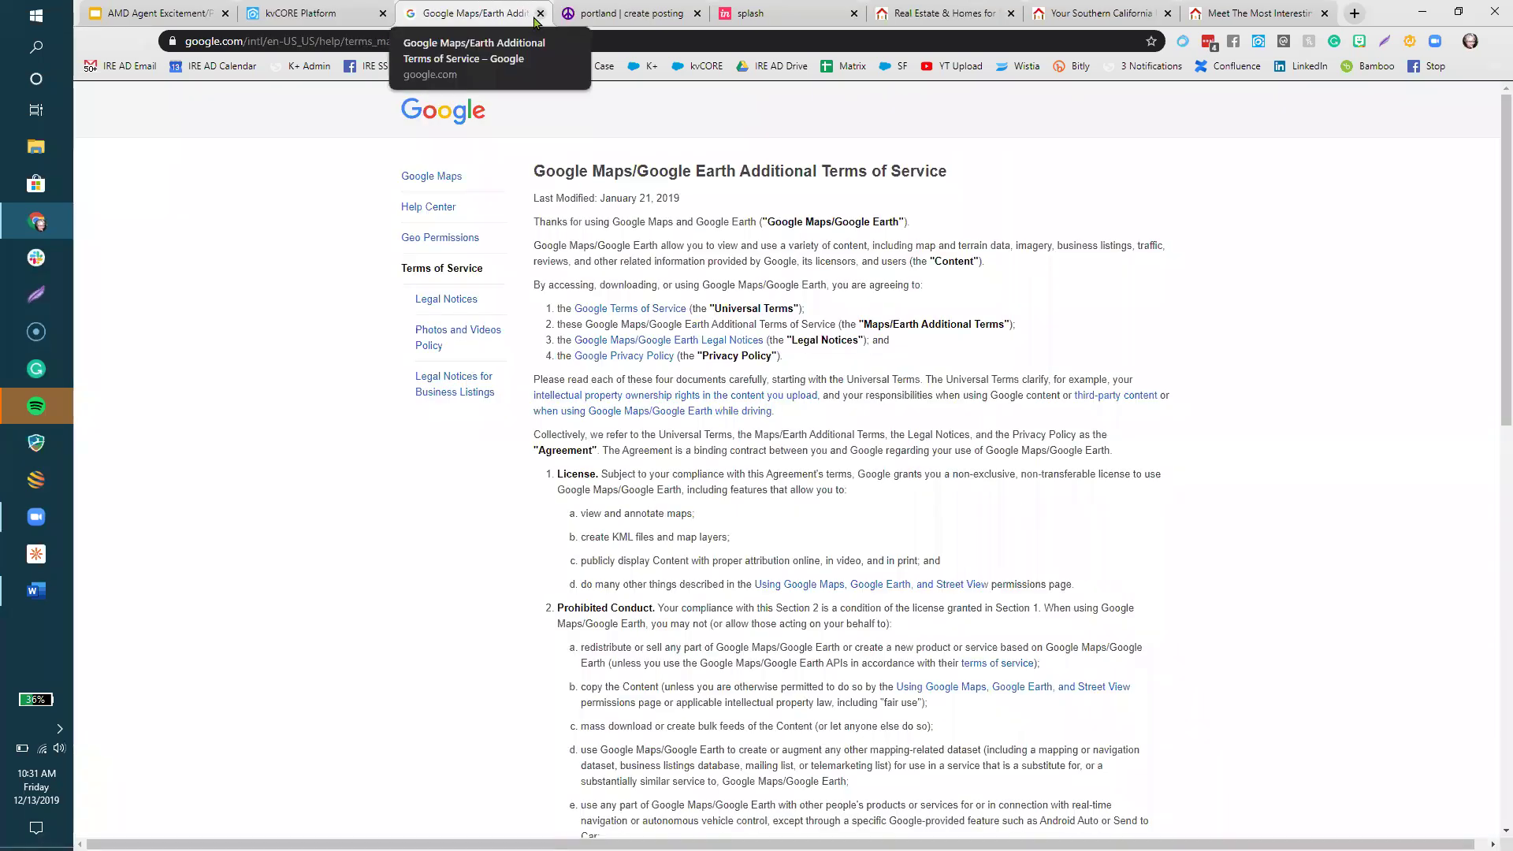
- Return from the map terms page, close the outline, and cancel the map without applying it
{"action": "left_click", "coordinate": [541, 14]}
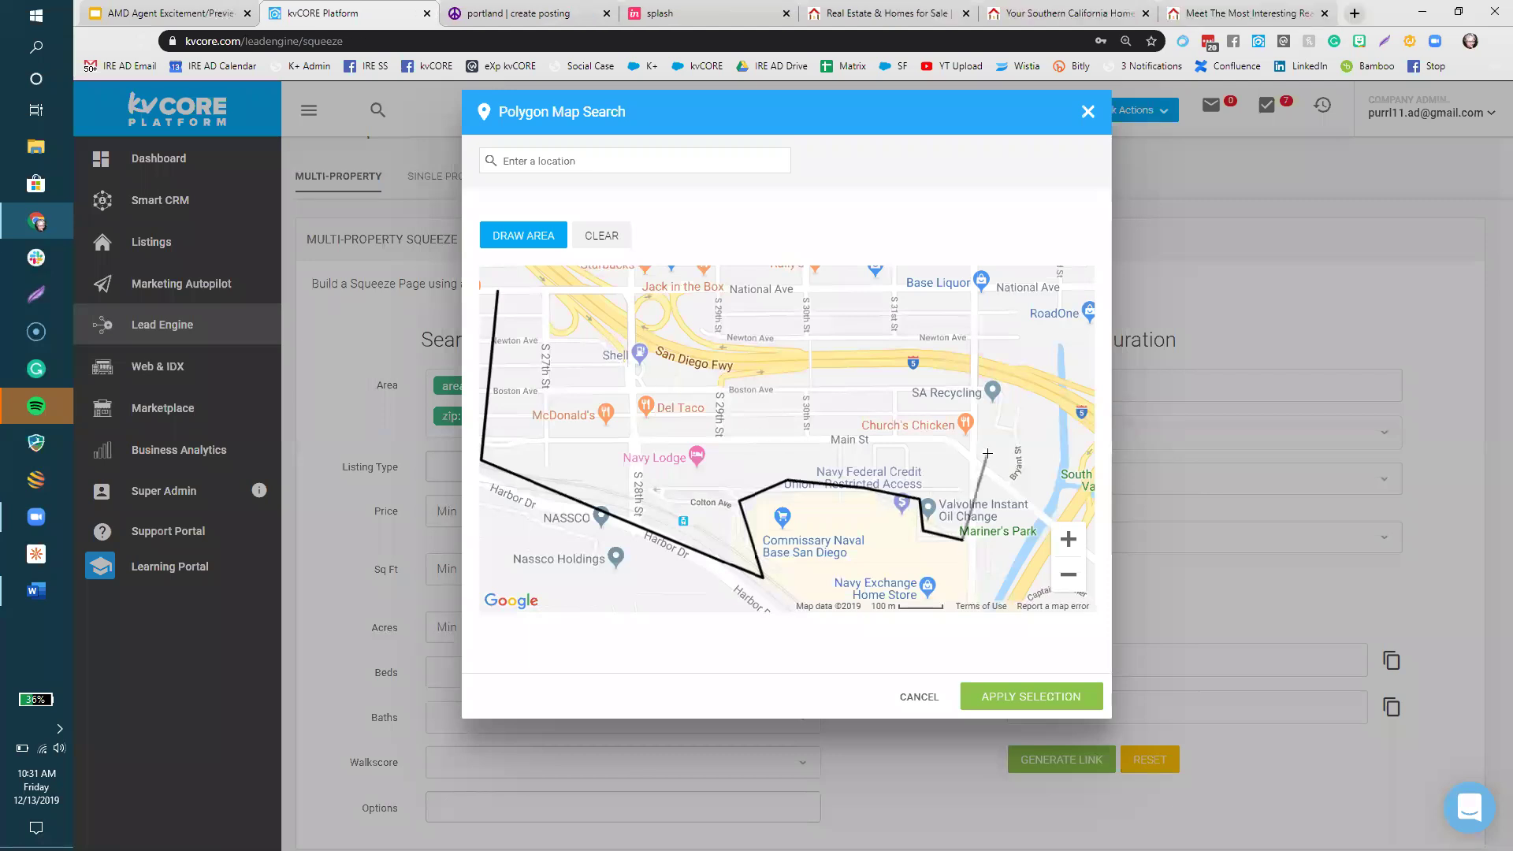
{"action": "left_click", "coordinate": [1044, 393]}
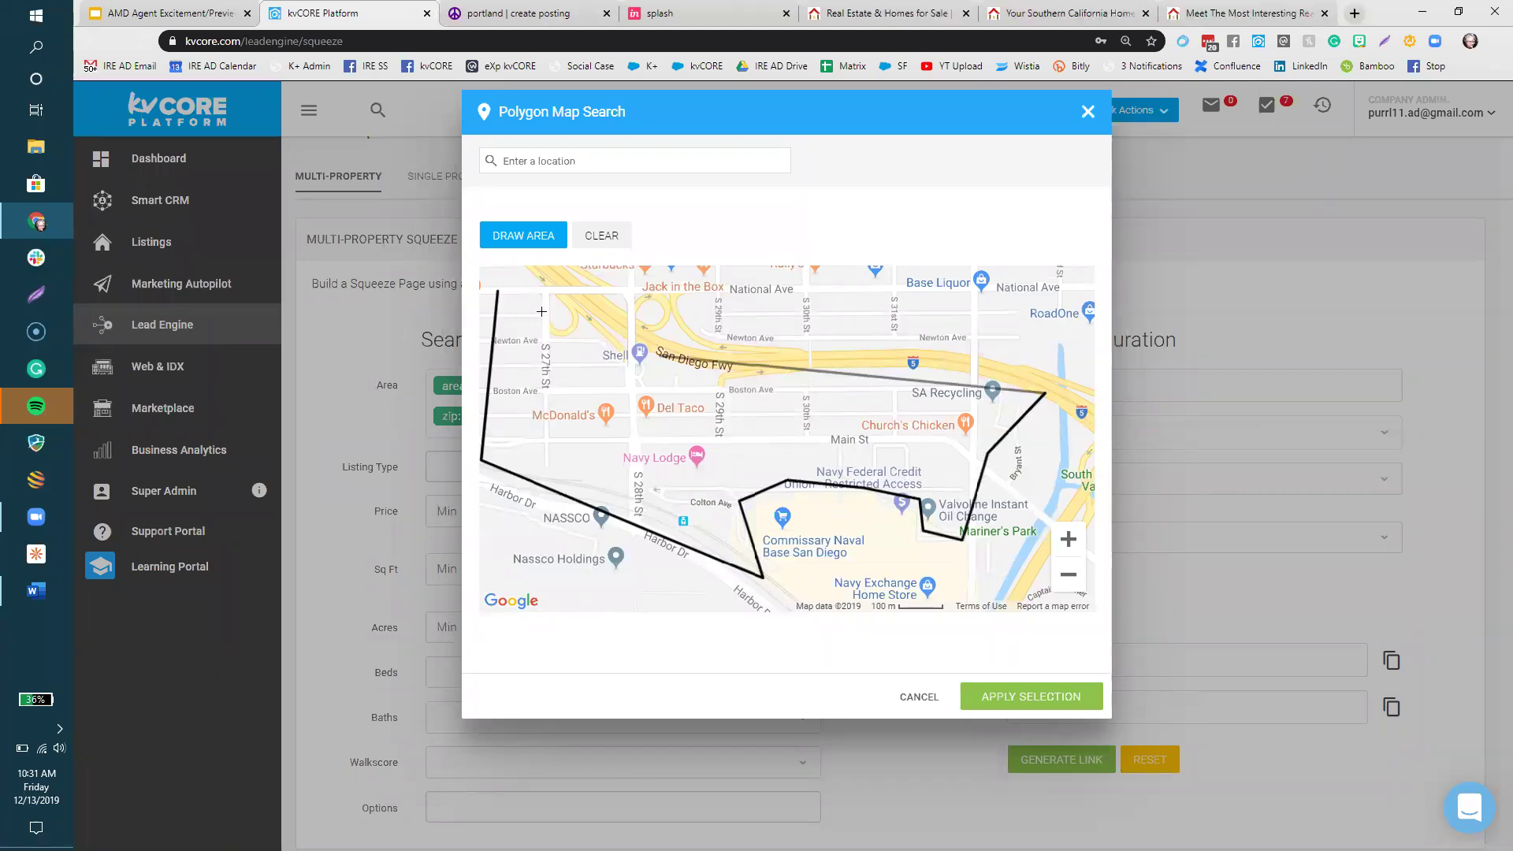
{"action": "left_click", "coordinate": [500, 294]}
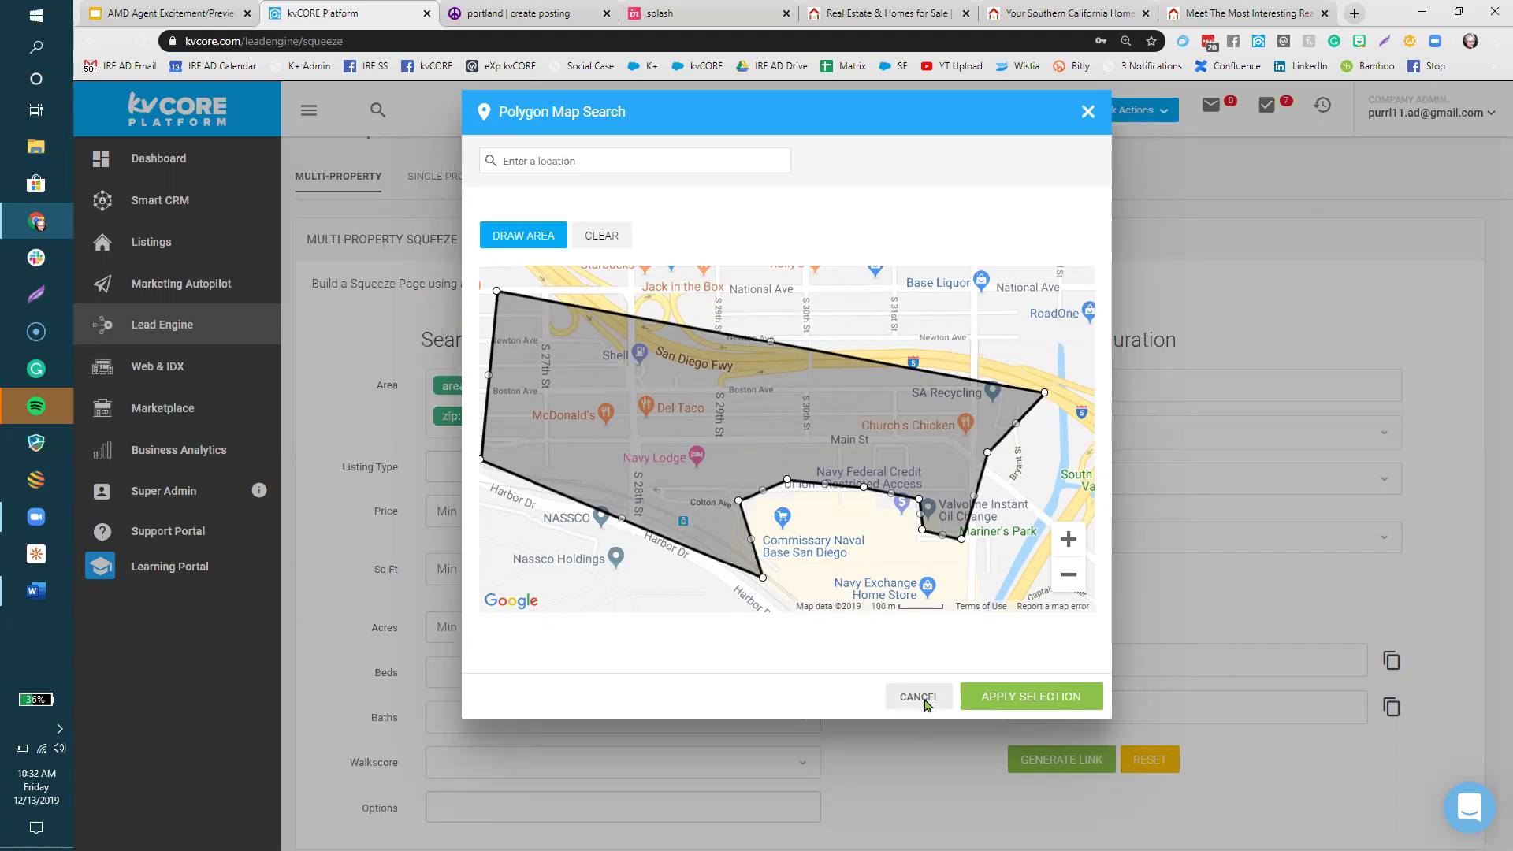
{"action": "left_click", "coordinate": [927, 704]}
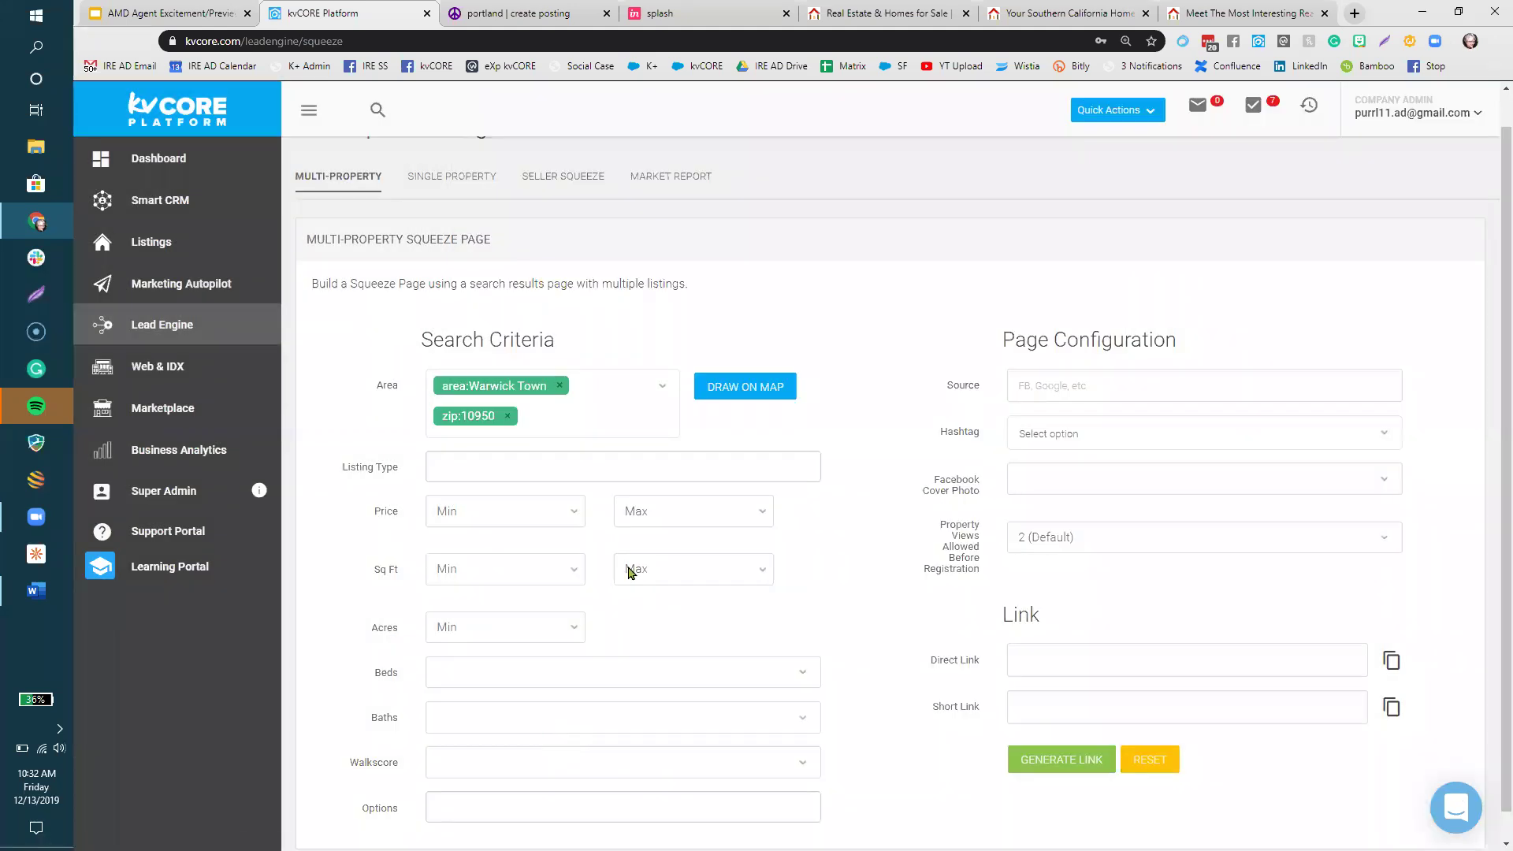
- Add Condos, Single Family and Townhouse to Listing Type, removing the accidentally added Contingent
{"action": "scroll", "coordinate": [632, 574], "scroll_direction": "down", "scroll_amount": 1}
{"action": "left_click", "coordinate": [635, 438]}
{"action": "left_click", "coordinate": [551, 511]}
{"action": "left_click", "coordinate": [696, 442]}
{"action": "key", "text": "Down"}
{"action": "key", "text": "Down"}
{"action": "key", "text": "Down"}
{"action": "key", "text": "Down"}
{"action": "key", "text": "Down"}
{"action": "key", "text": "Return"}
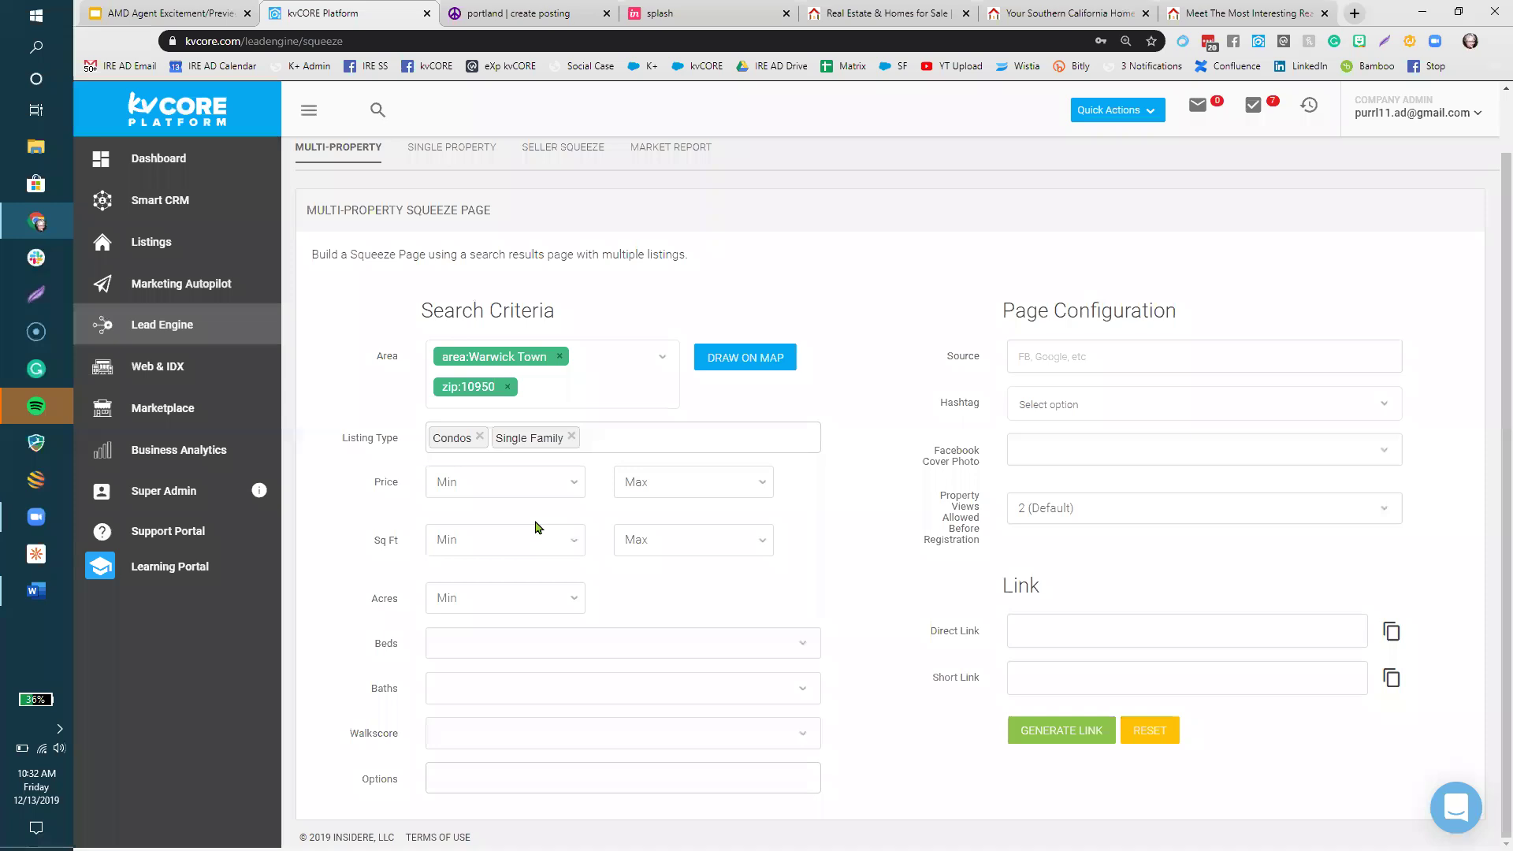
{"action": "key", "text": "Down"}
{"action": "key", "text": "Return"}
{"action": "key", "text": "Down"}
{"action": "key", "text": "Return"}
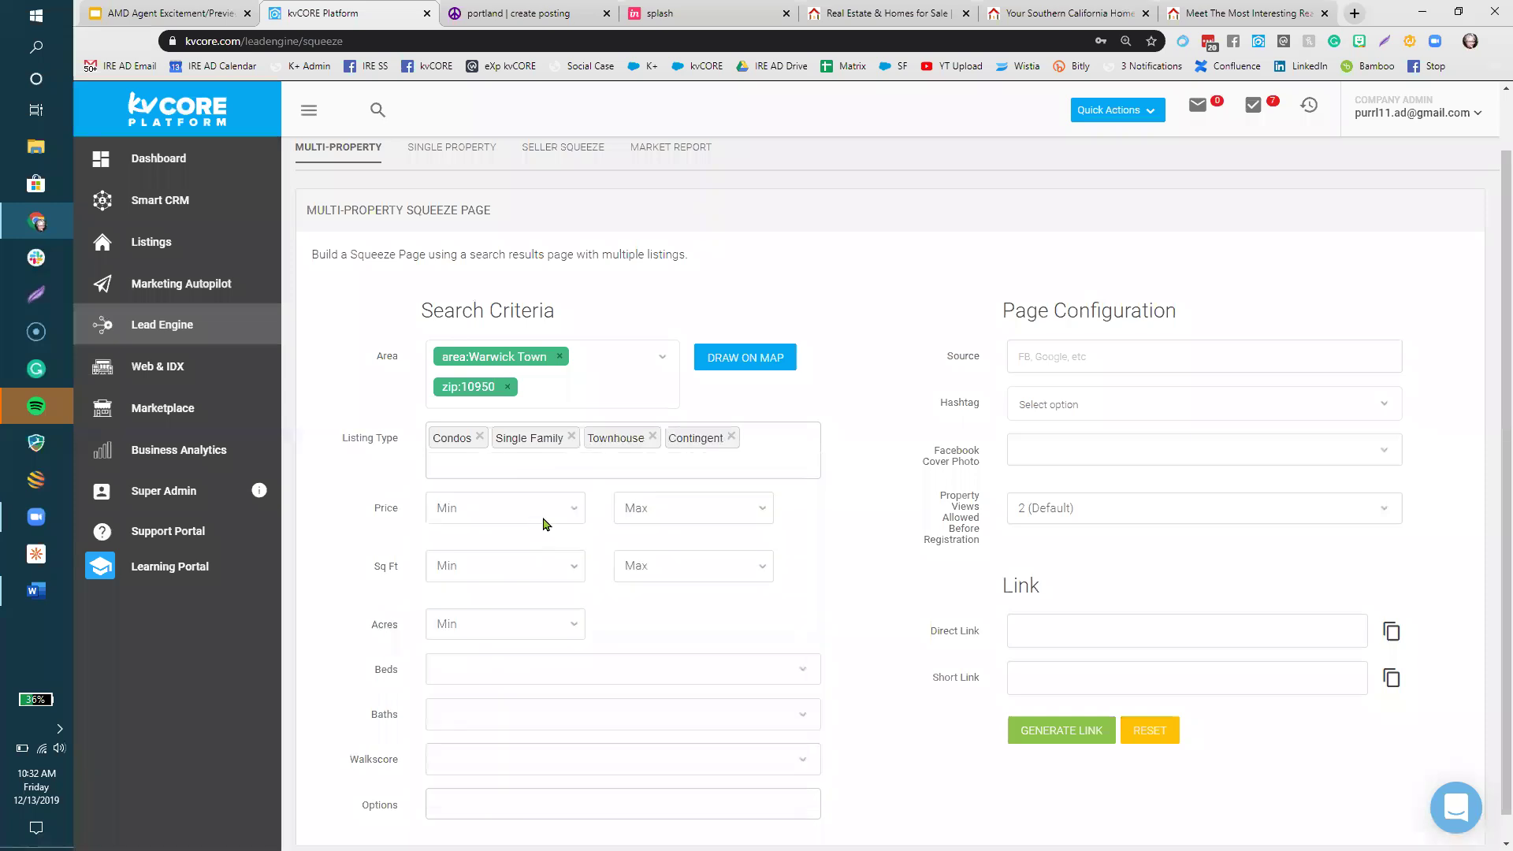
{"action": "left_click", "coordinate": [732, 434]}
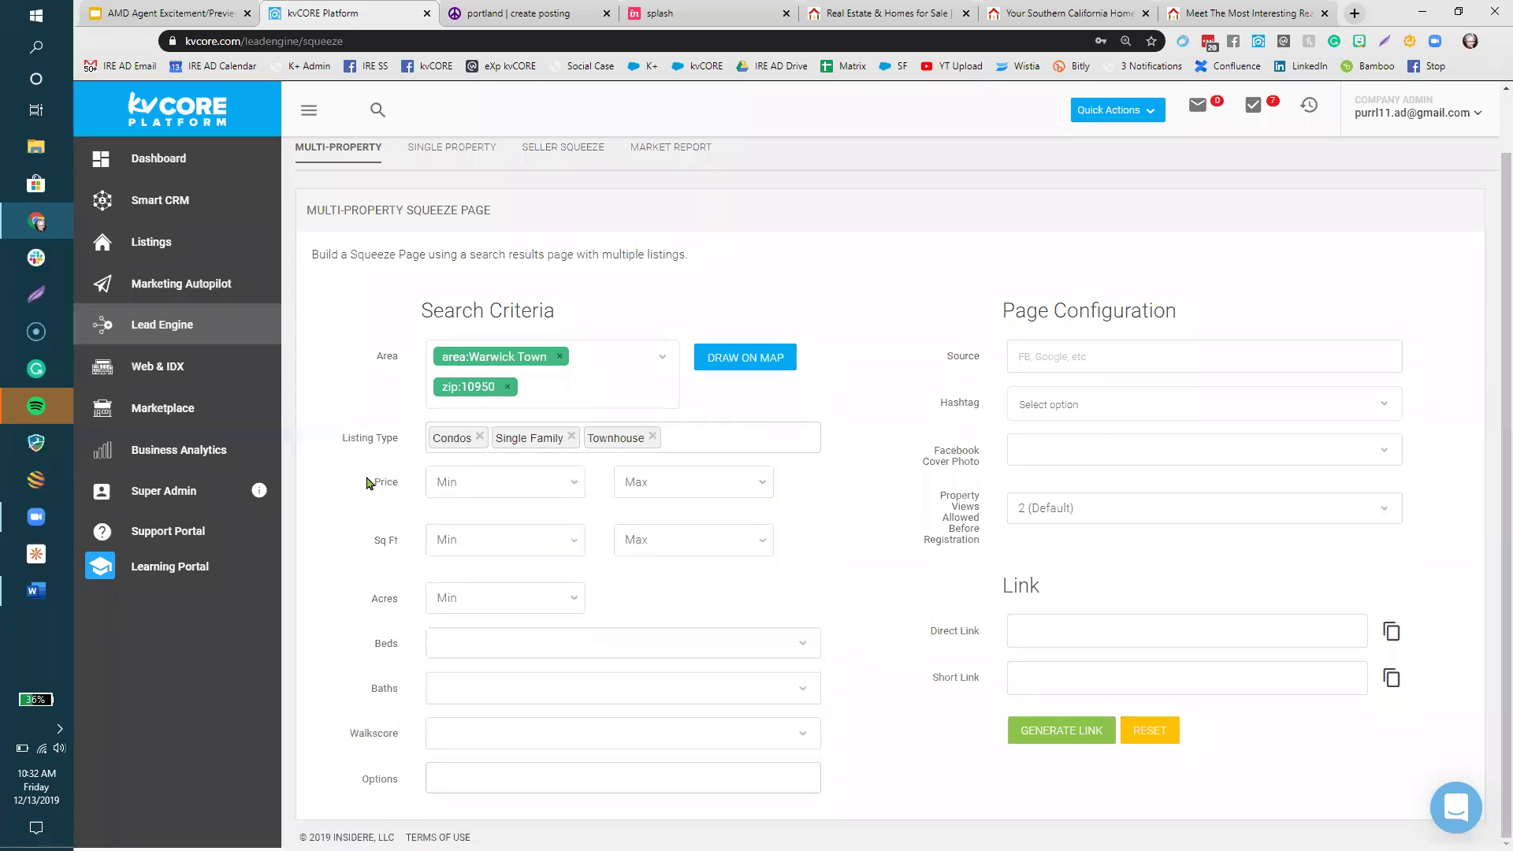
- Leave the price range and bedroom count unset, and bring up the listing Options list
{"action": "left_click", "coordinate": [552, 487]}
{"action": "key", "text": "Tab"}
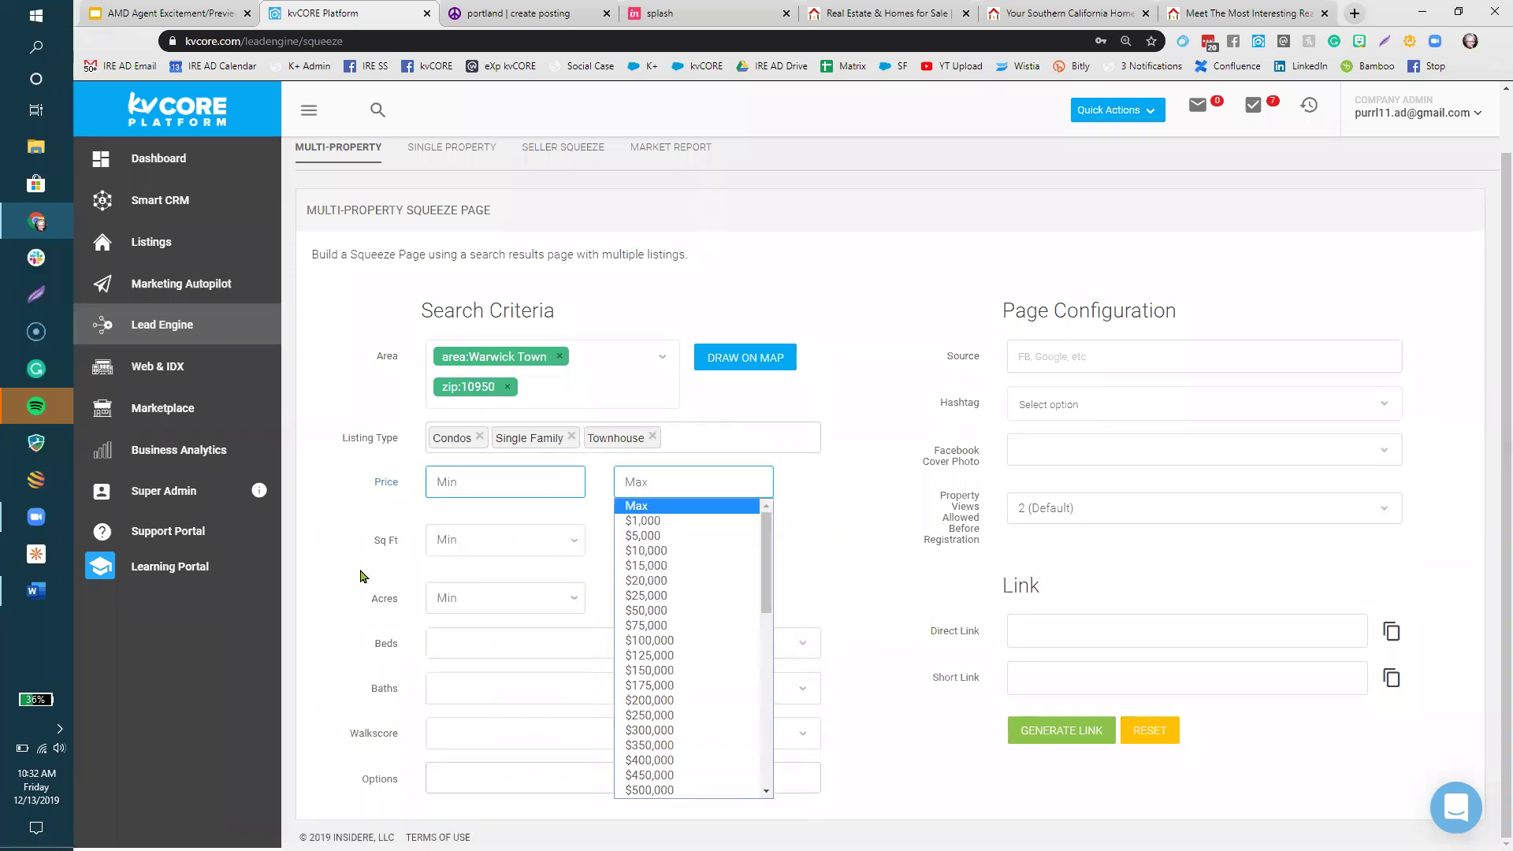
{"action": "left_click", "coordinate": [492, 549]}
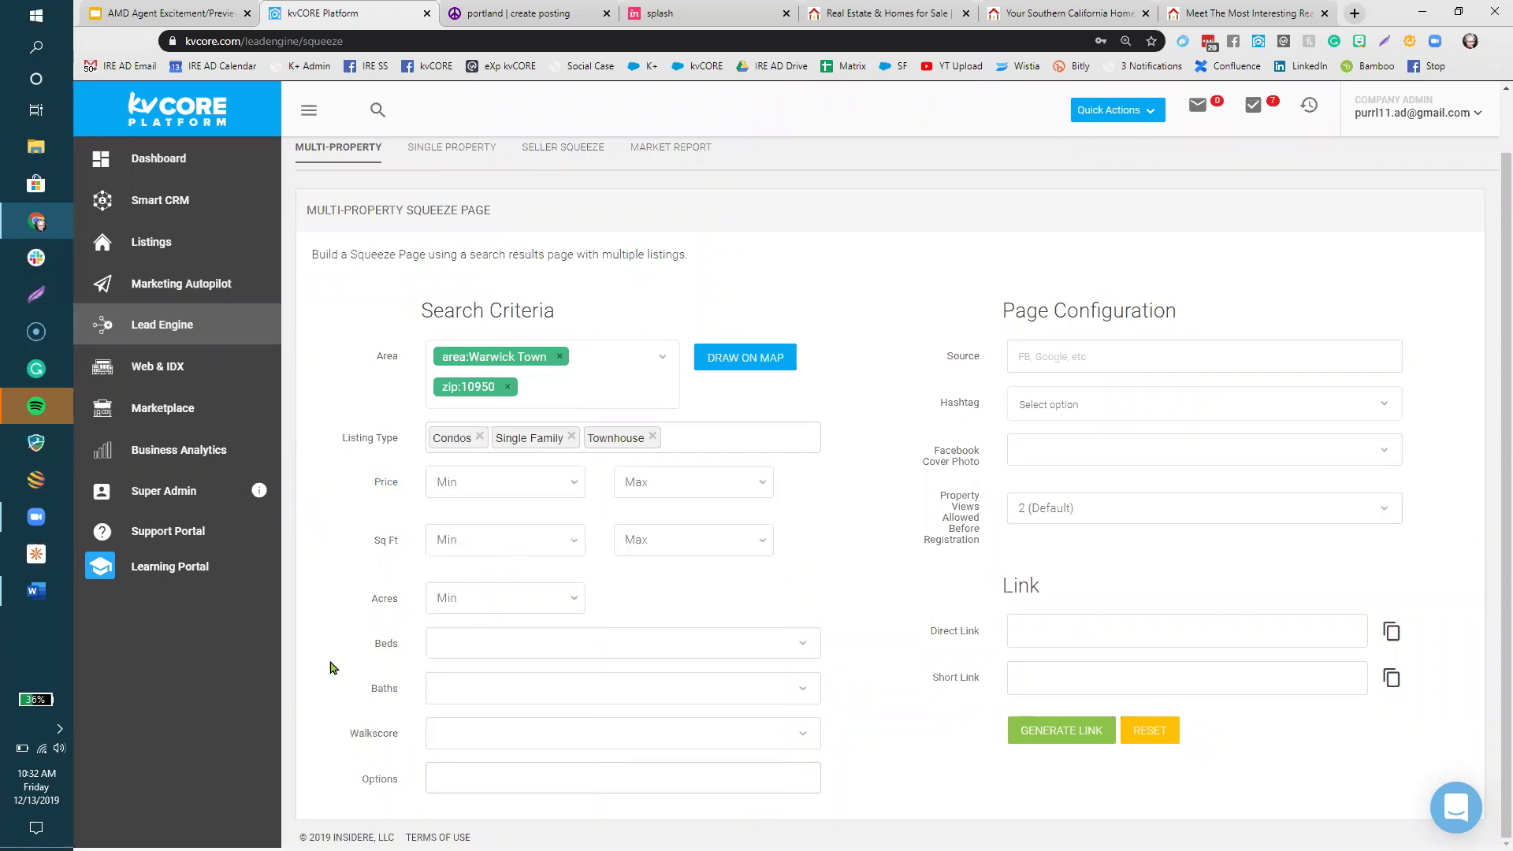
{"action": "left_click", "coordinate": [474, 643]}
{"action": "left_click", "coordinate": [353, 656]}
{"action": "left_click", "coordinate": [424, 780]}
{"action": "scroll", "coordinate": [887, 686], "scroll_direction": "down", "scroll_amount": 3}
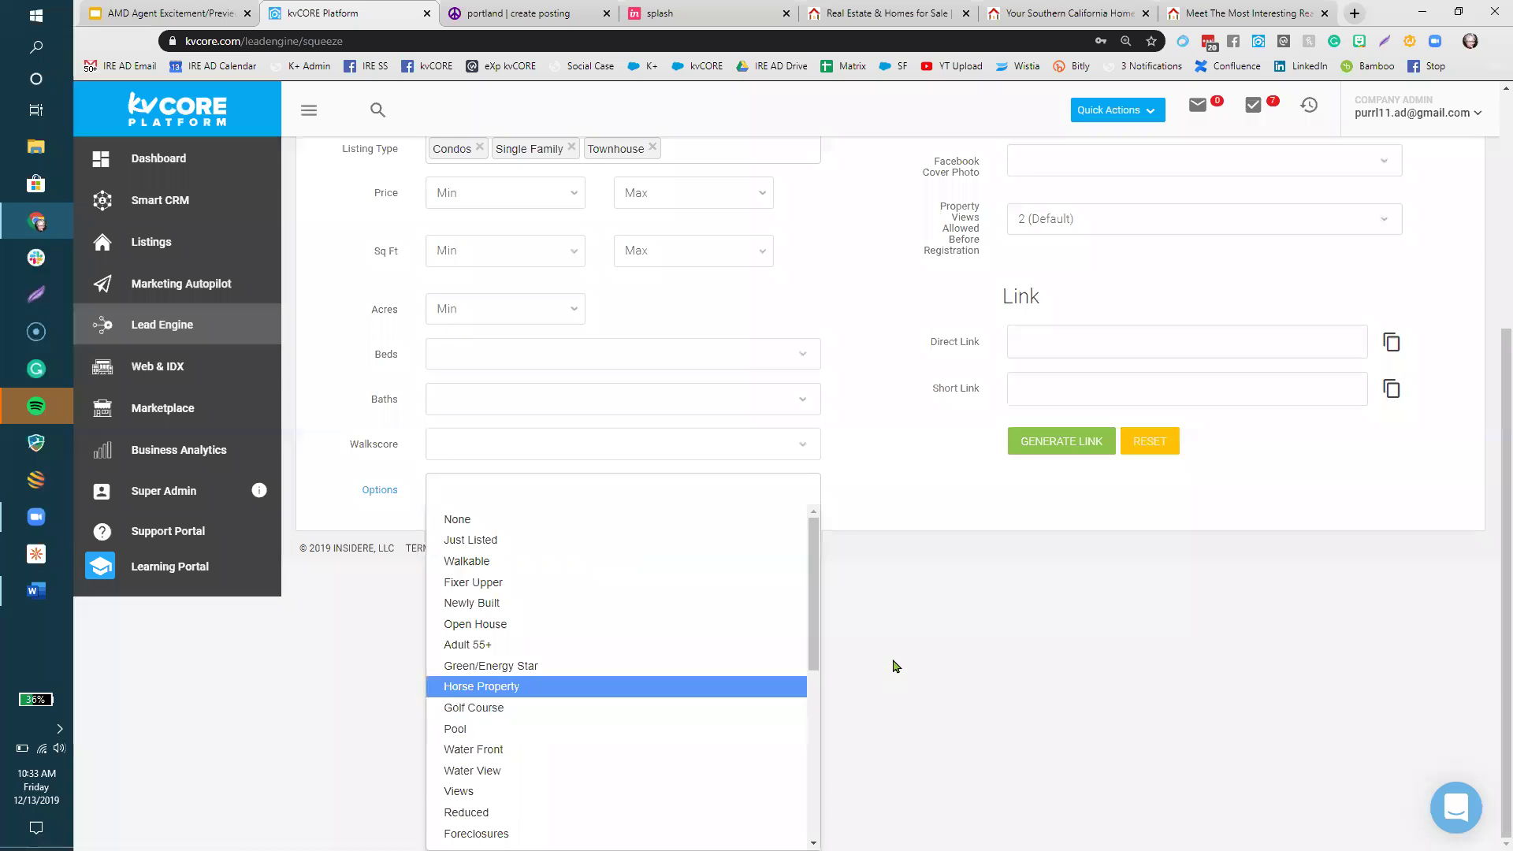
- Scroll the Options list and add Reduced as a listing filter
{"action": "left_click_drag", "start_coordinate": [813, 551], "coordinate": [822, 676]}
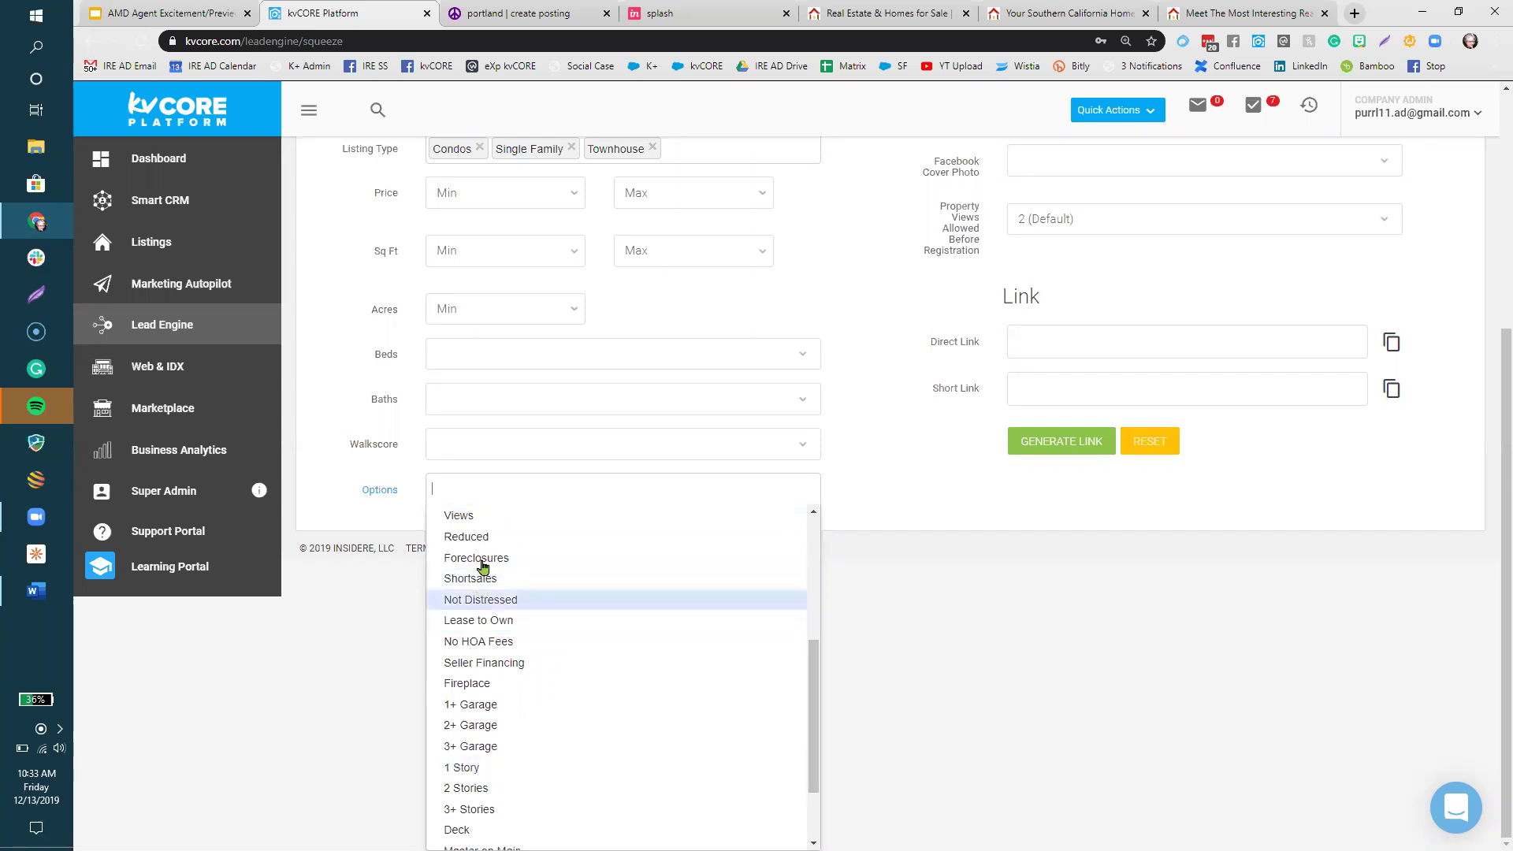
{"action": "left_click", "coordinate": [481, 537]}
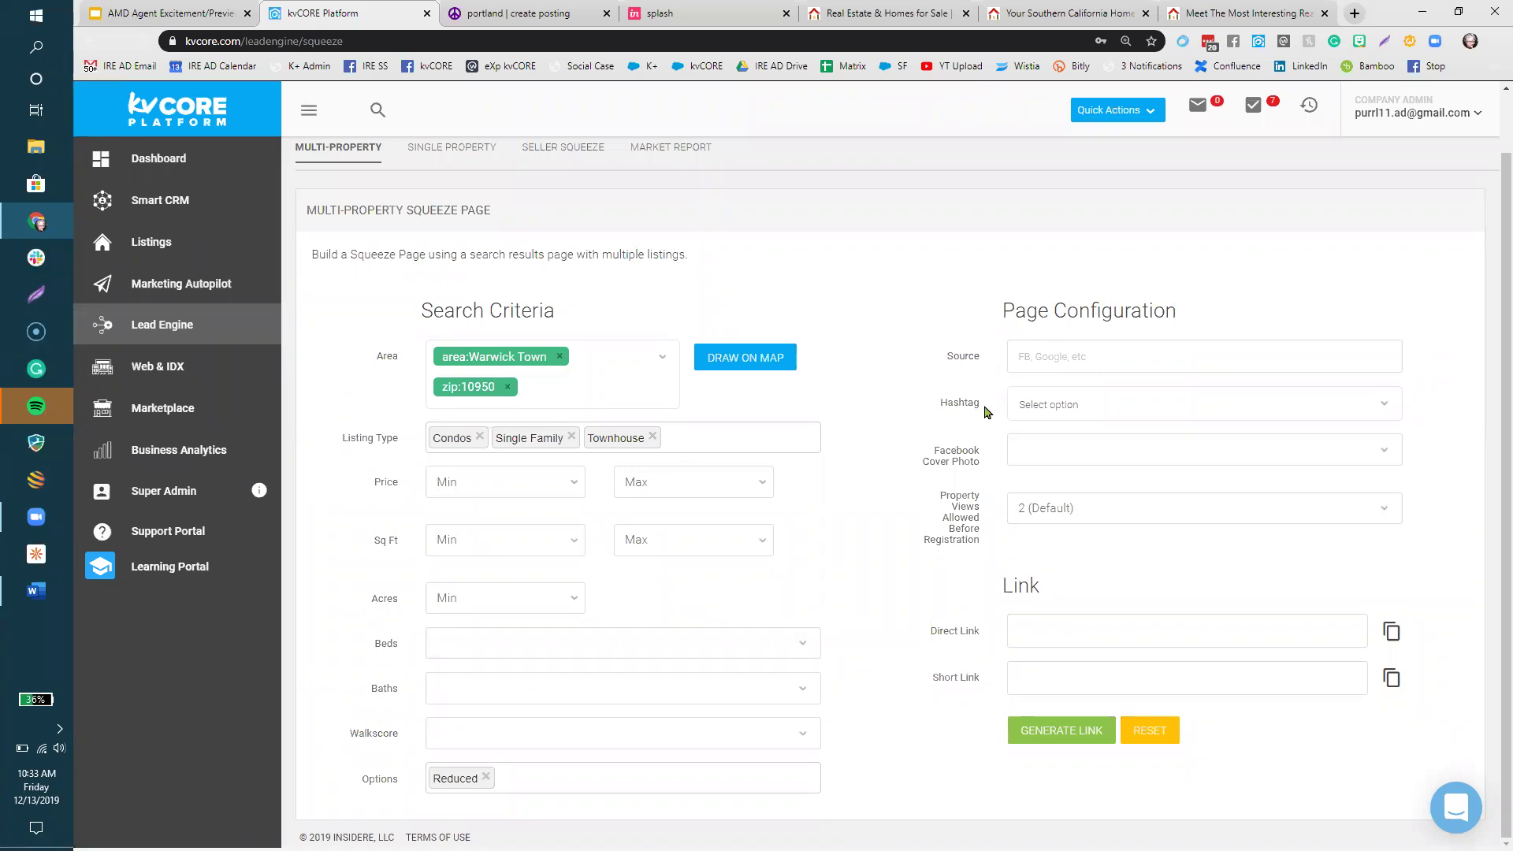
{"action": "double_click", "coordinate": [985, 412]}
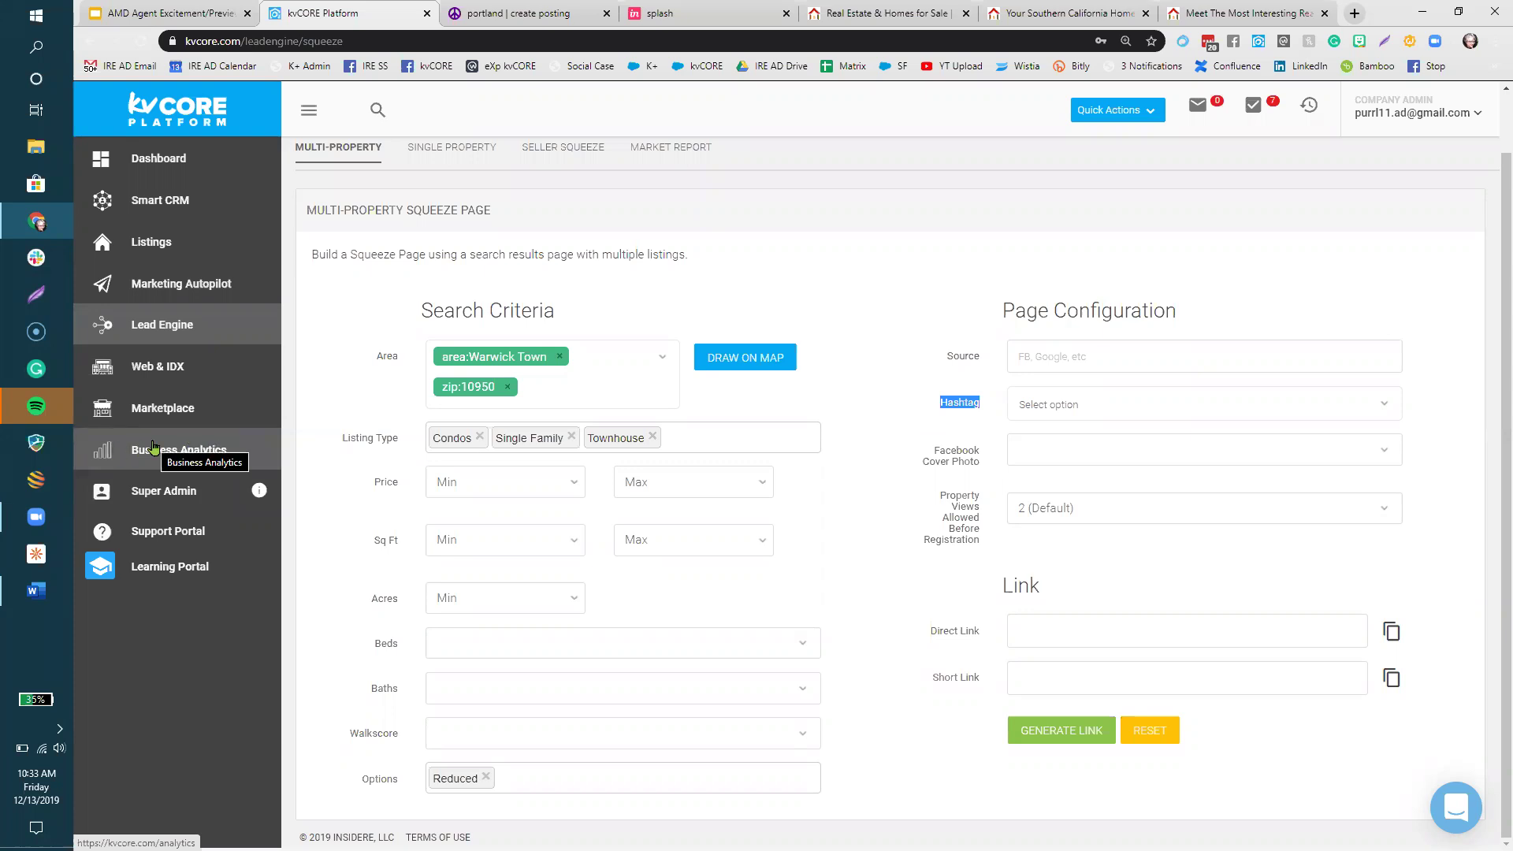
- Enter warwick10950pr in the squeeze page's Source field
{"action": "left_click", "coordinate": [914, 274]}
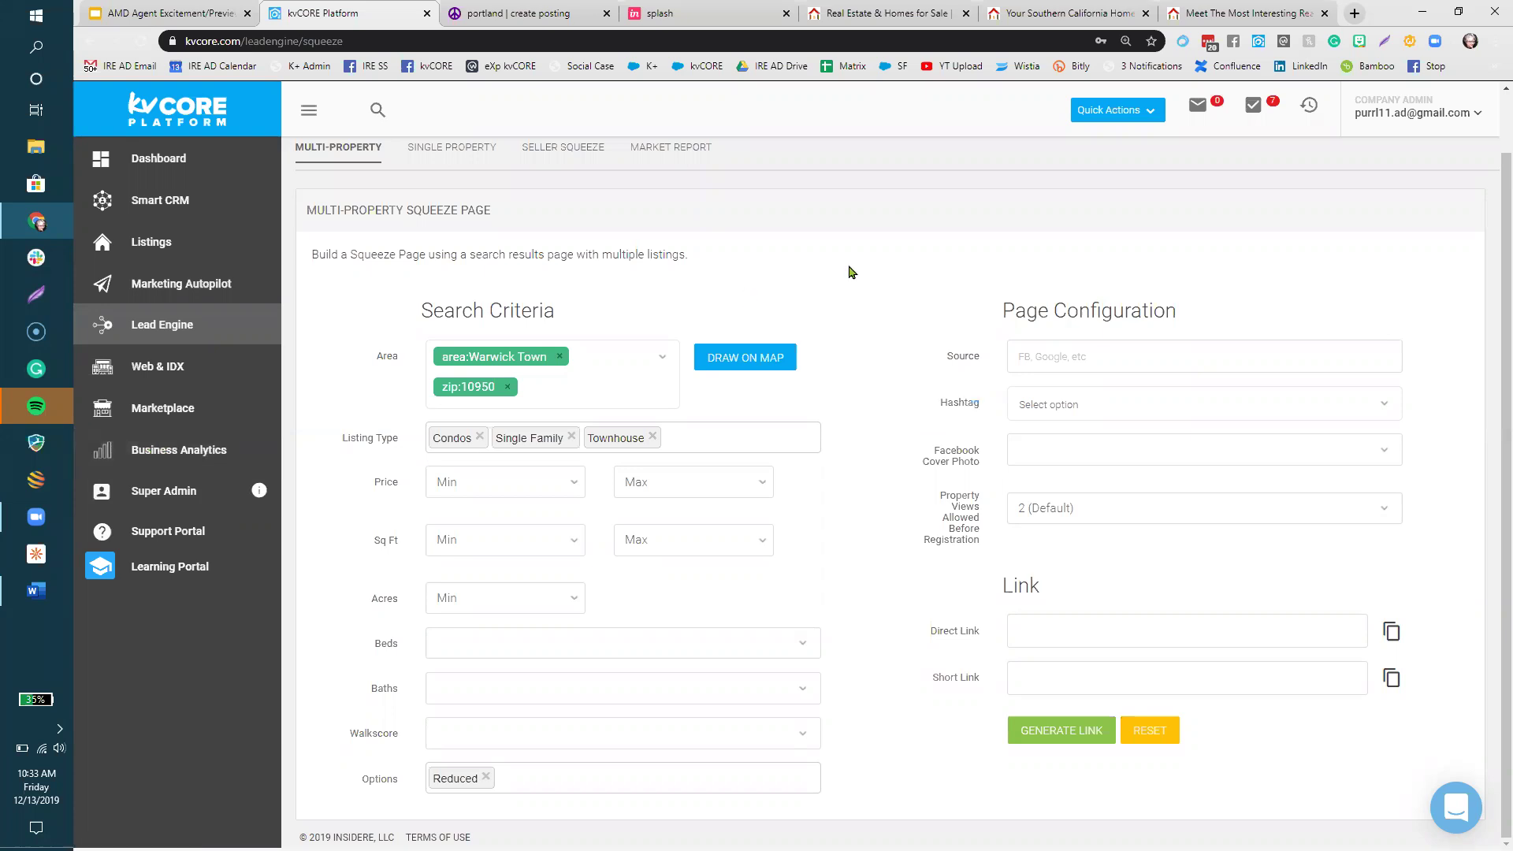
{"action": "left_click", "coordinate": [1028, 342]}
{"action": "type", "text": "warwo"}
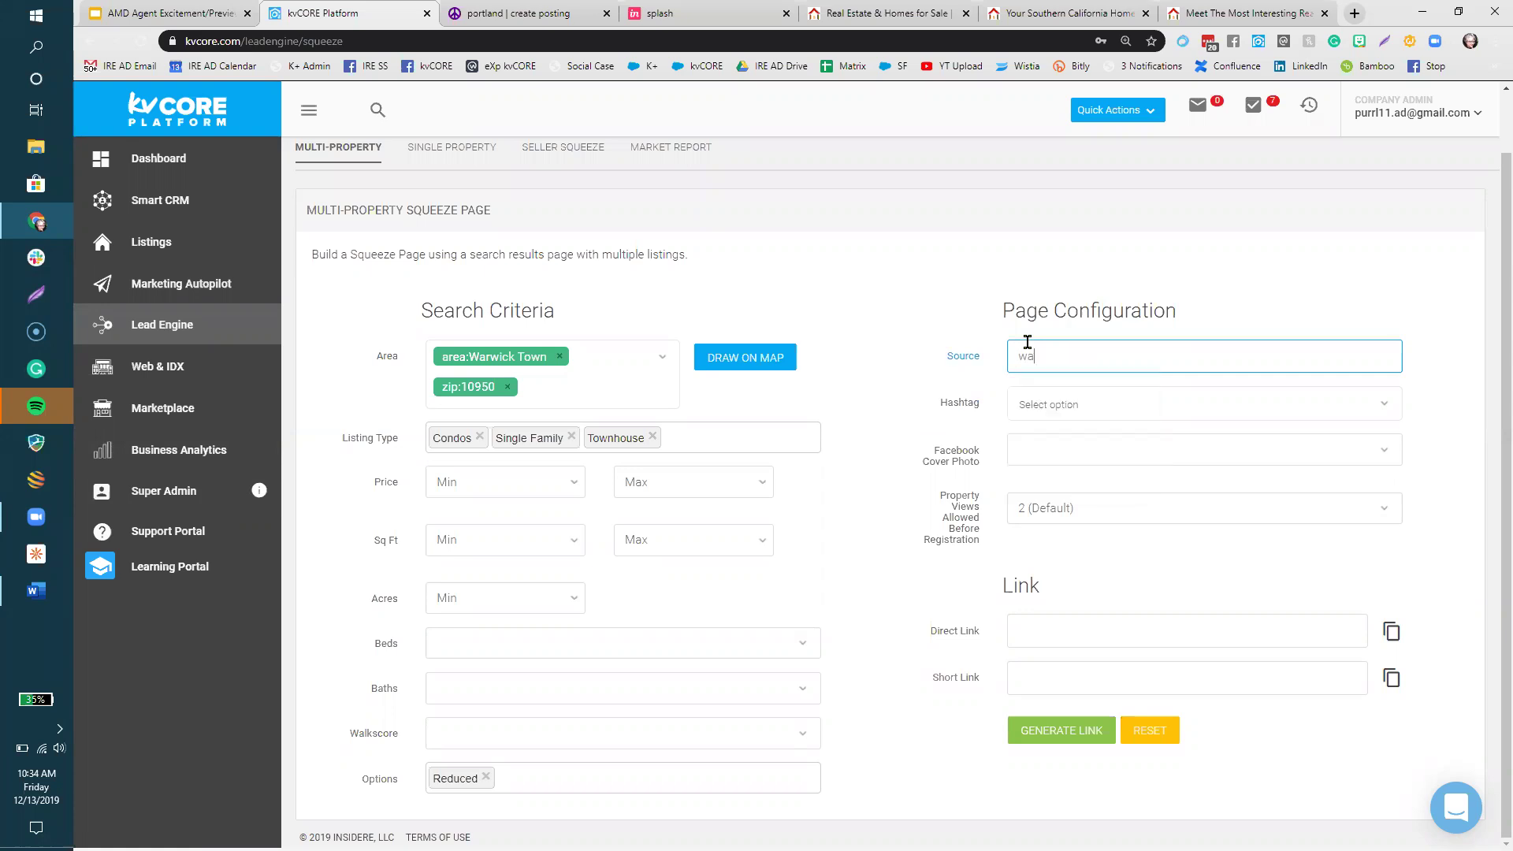
{"action": "key", "text": "BackSpace"}
{"action": "key", "text": "BackSpace"}
{"action": "key", "text": "BackSpace"}
{"action": "key", "text": "BackSpace"}
{"action": "key", "text": "BackSpace"}
{"action": "type", "text": "warwick10950pr"}
- Create and select warwick10950pr as a new Hashtag, then show the property-views-before-registration choices
{"action": "left_click", "coordinate": [1154, 402]}
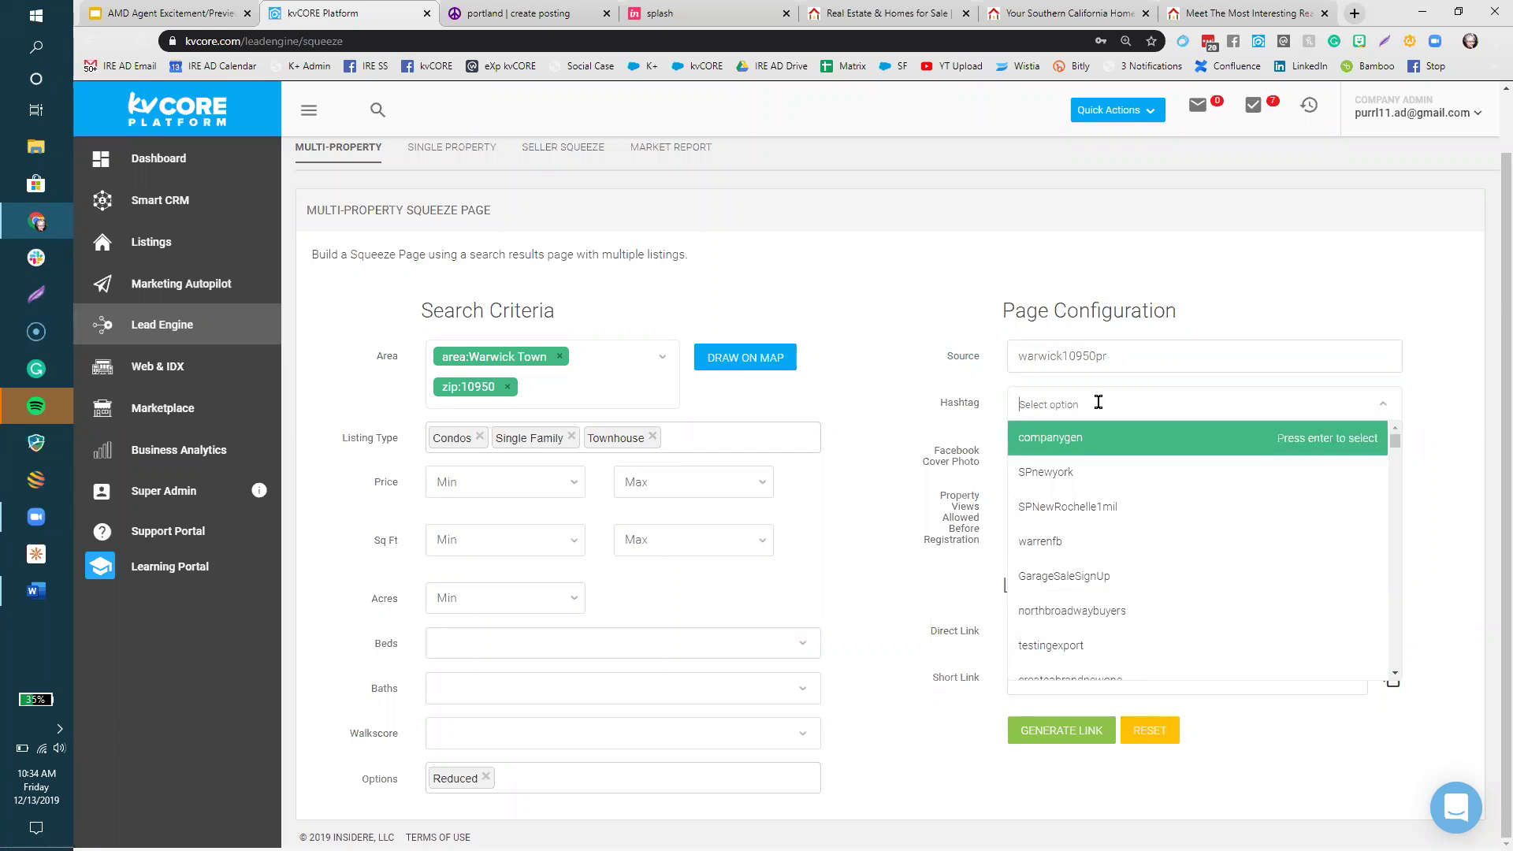
{"action": "type", "text": "warwick10950"}
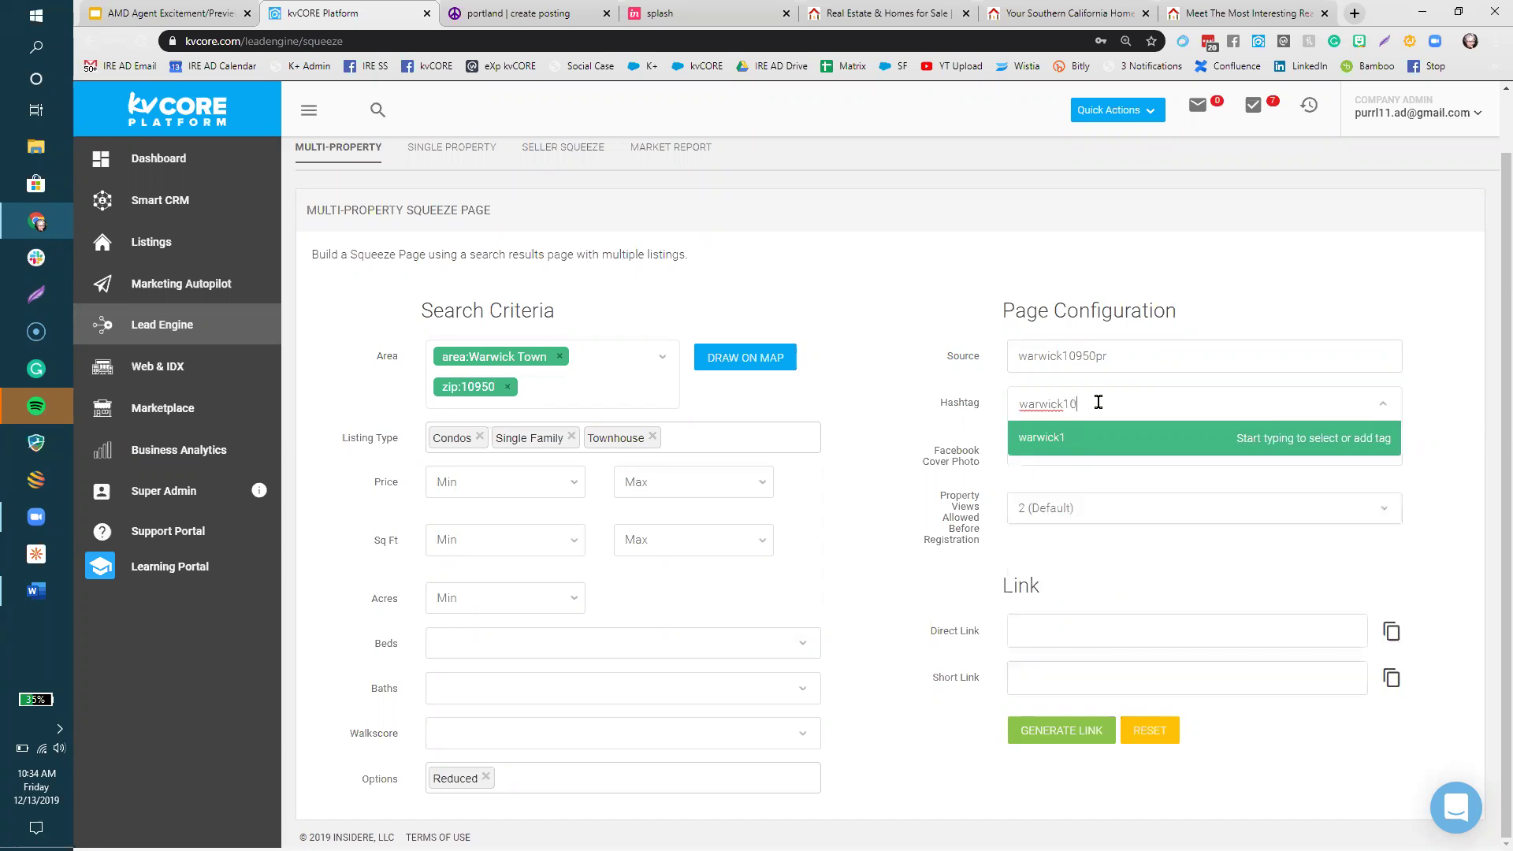
{"action": "type", "text": "pr"}
{"action": "key", "text": "BackSpace"}
{"action": "key", "text": "BackSpace"}
{"action": "key", "text": "BackSpace"}
{"action": "key", "text": "BackSpace"}
{"action": "key", "text": "BackSpace"}
{"action": "key", "text": "BackSpace"}
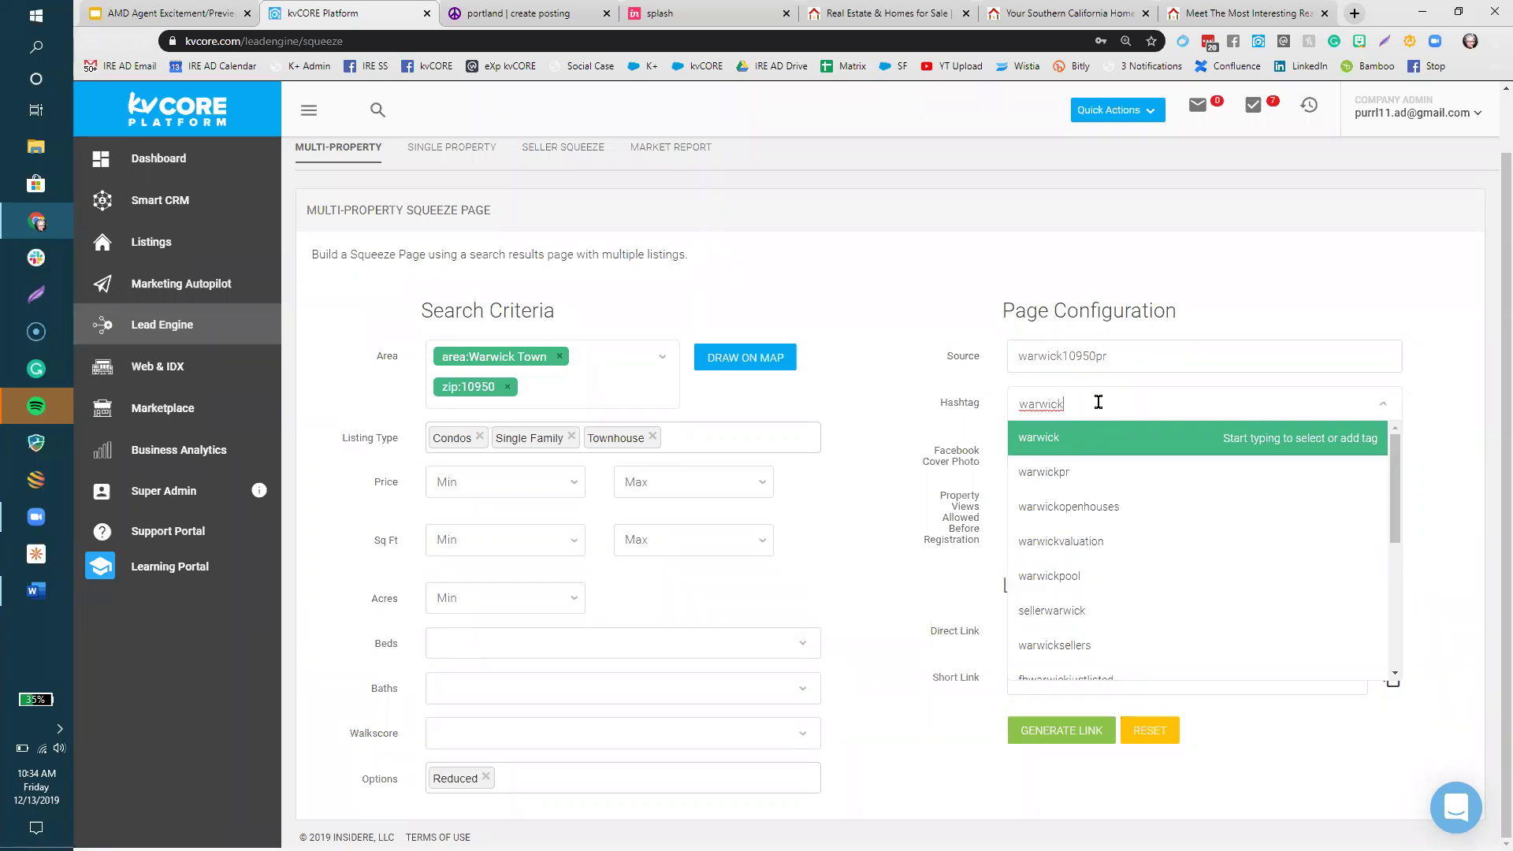
{"action": "type", "text": "1"}
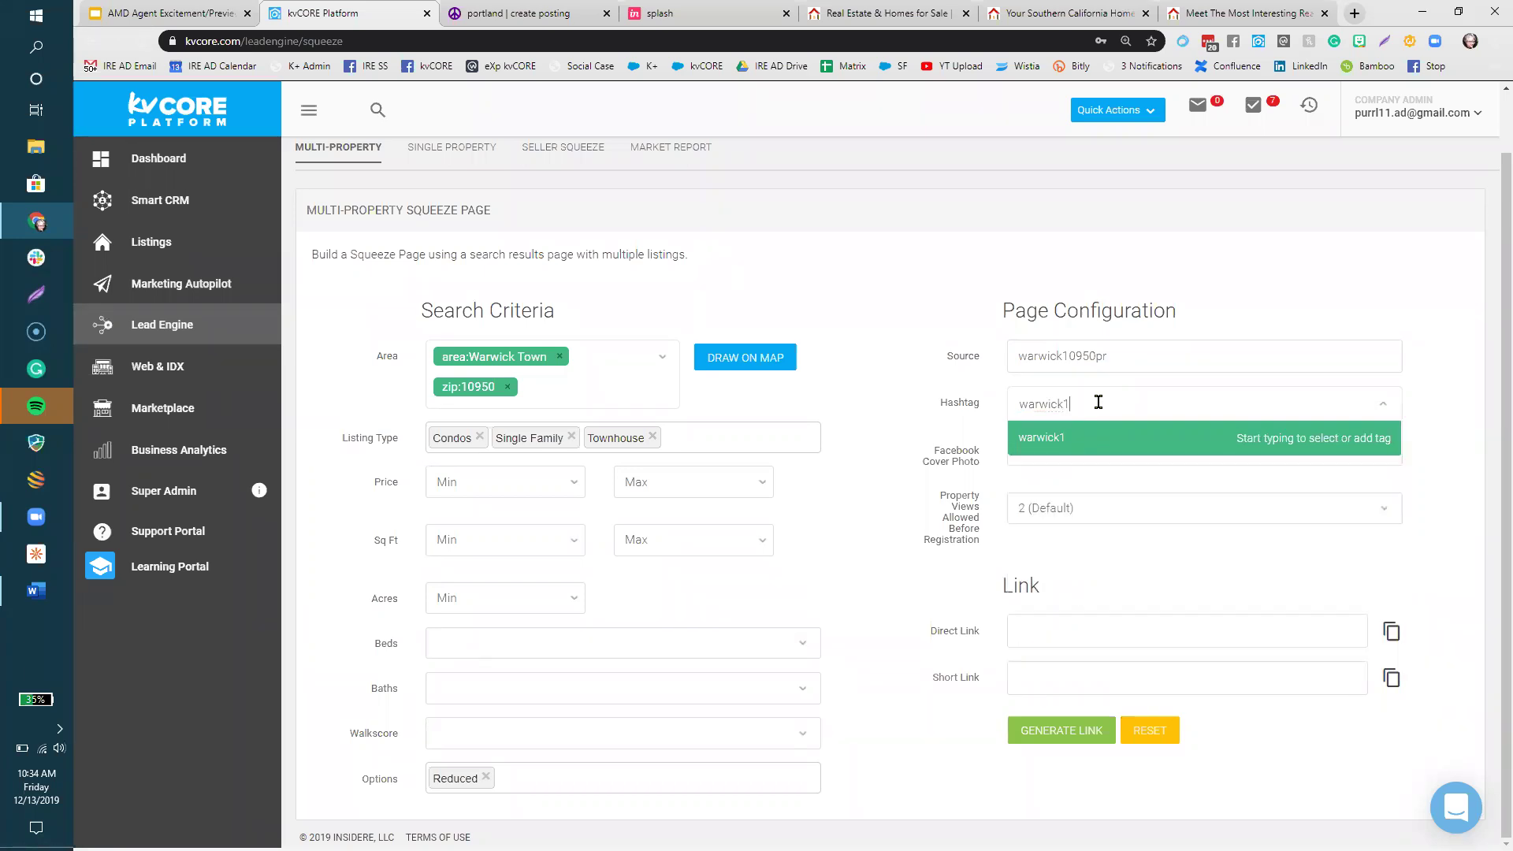
{"action": "type", "text": "0950pr"}
{"action": "left_click", "coordinate": [1073, 448]}
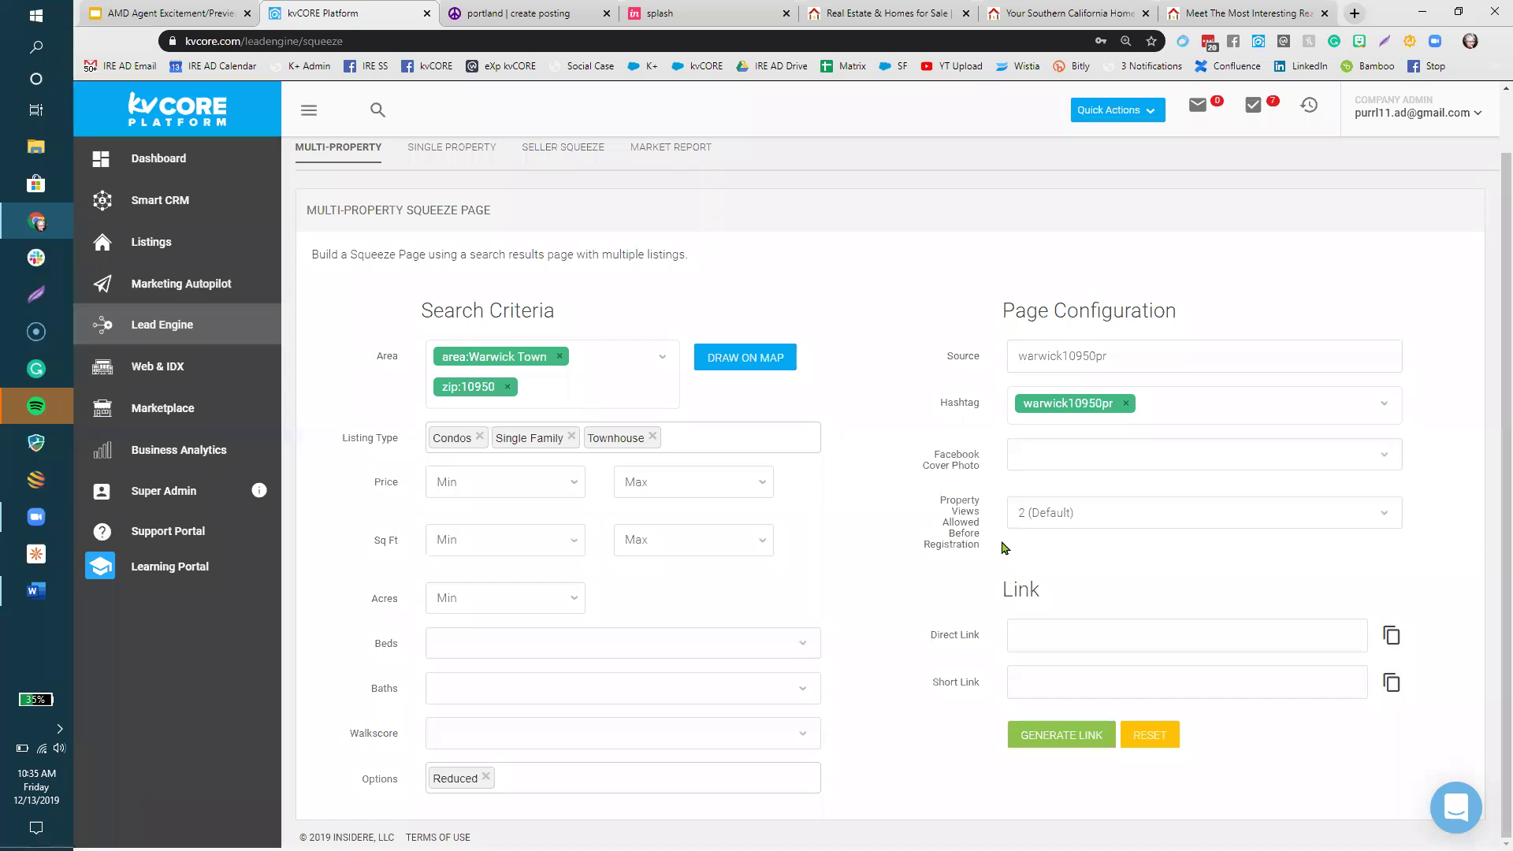
{"action": "left_click", "coordinate": [1034, 526]}
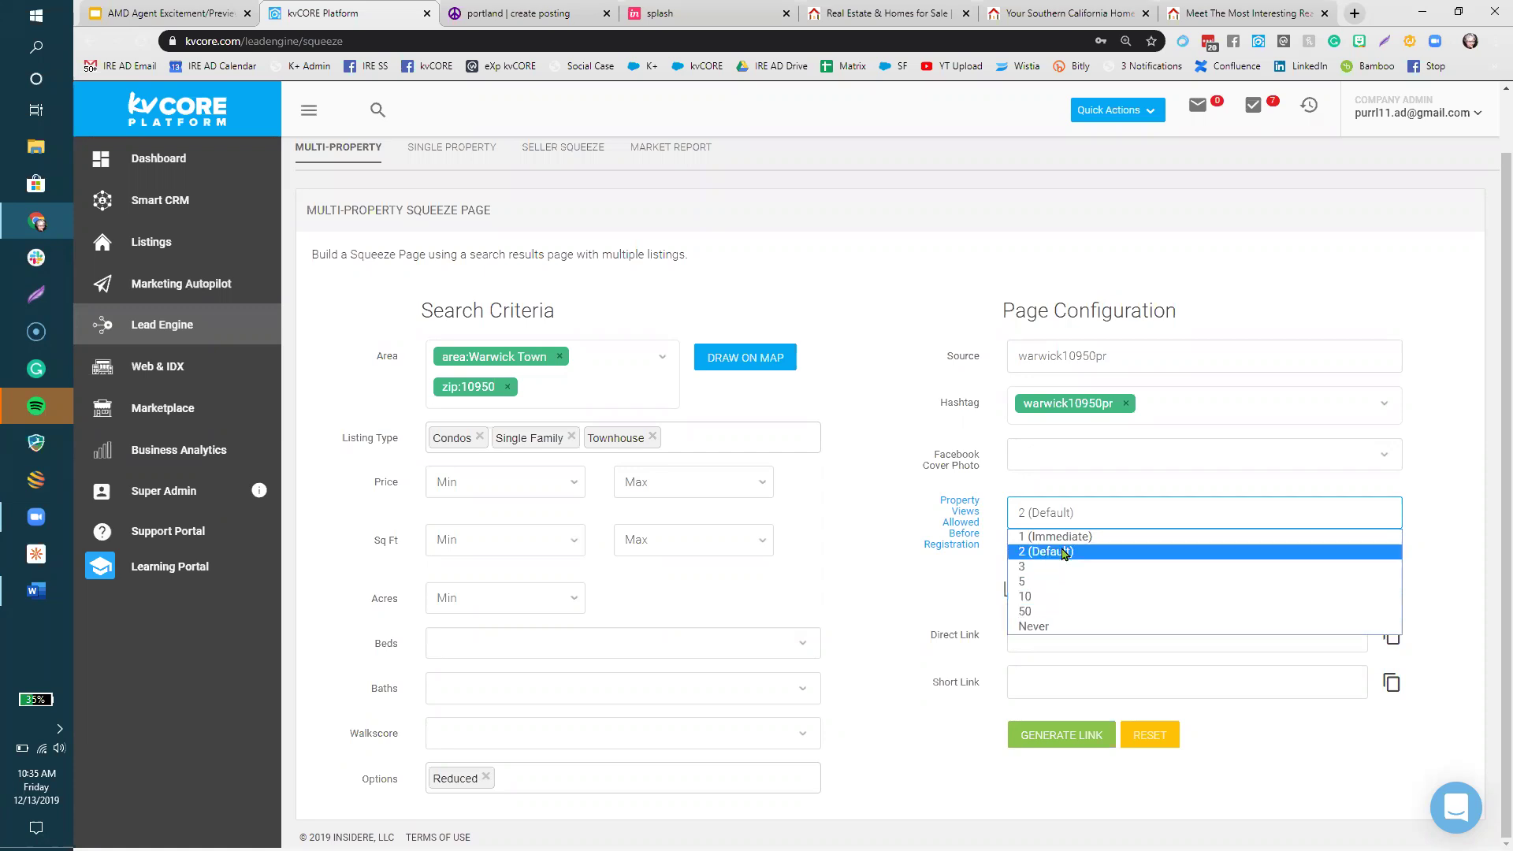
- Keep 2 property views before registration, copy the generated Direct Link, and go to the IRE SS group
{"action": "left_click", "coordinate": [1064, 551]}
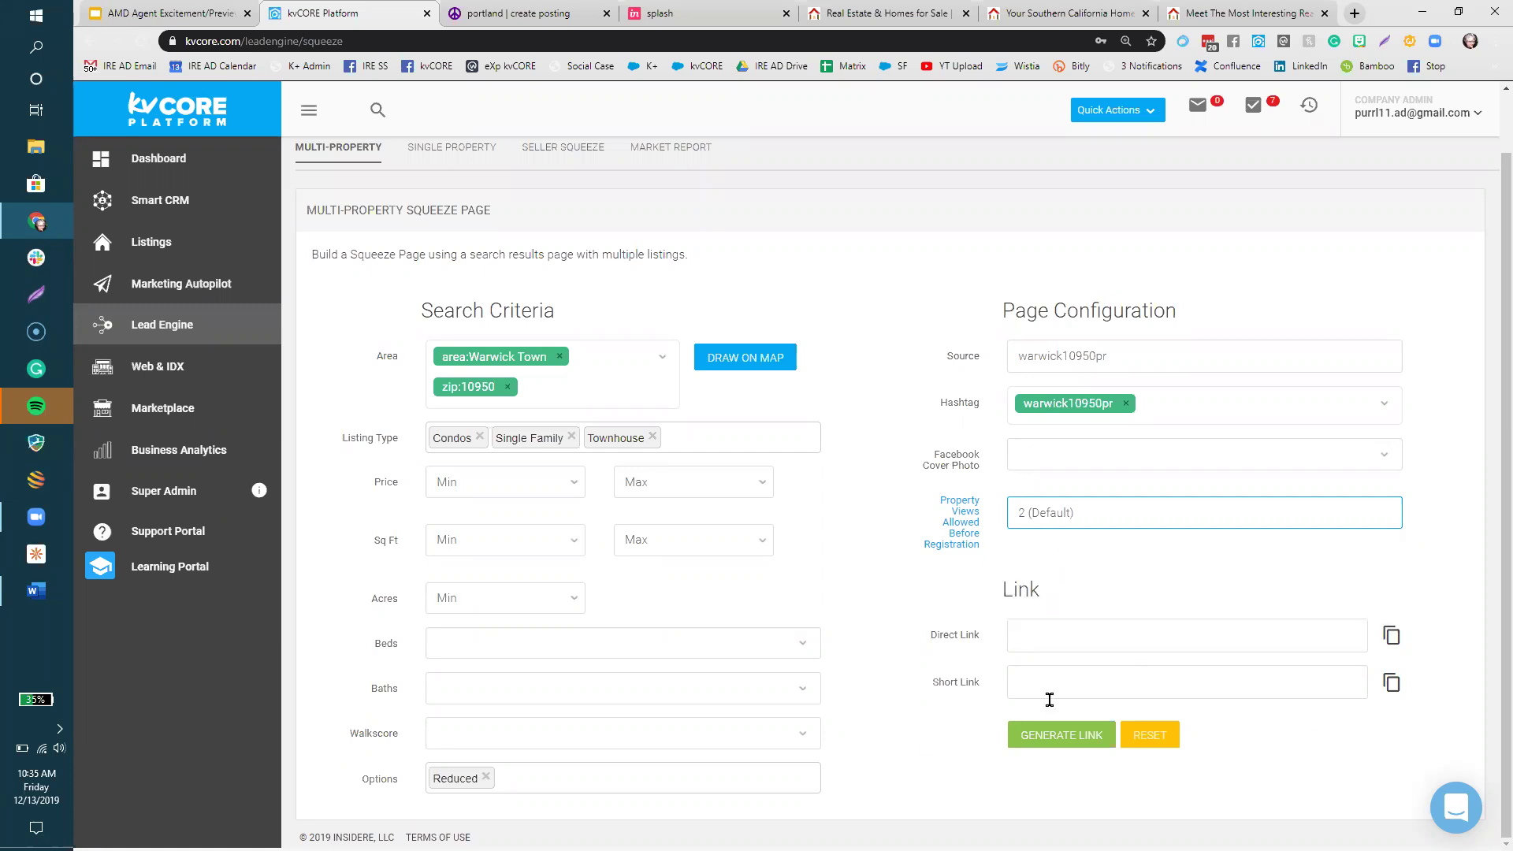
{"action": "left_click", "coordinate": [1077, 742]}
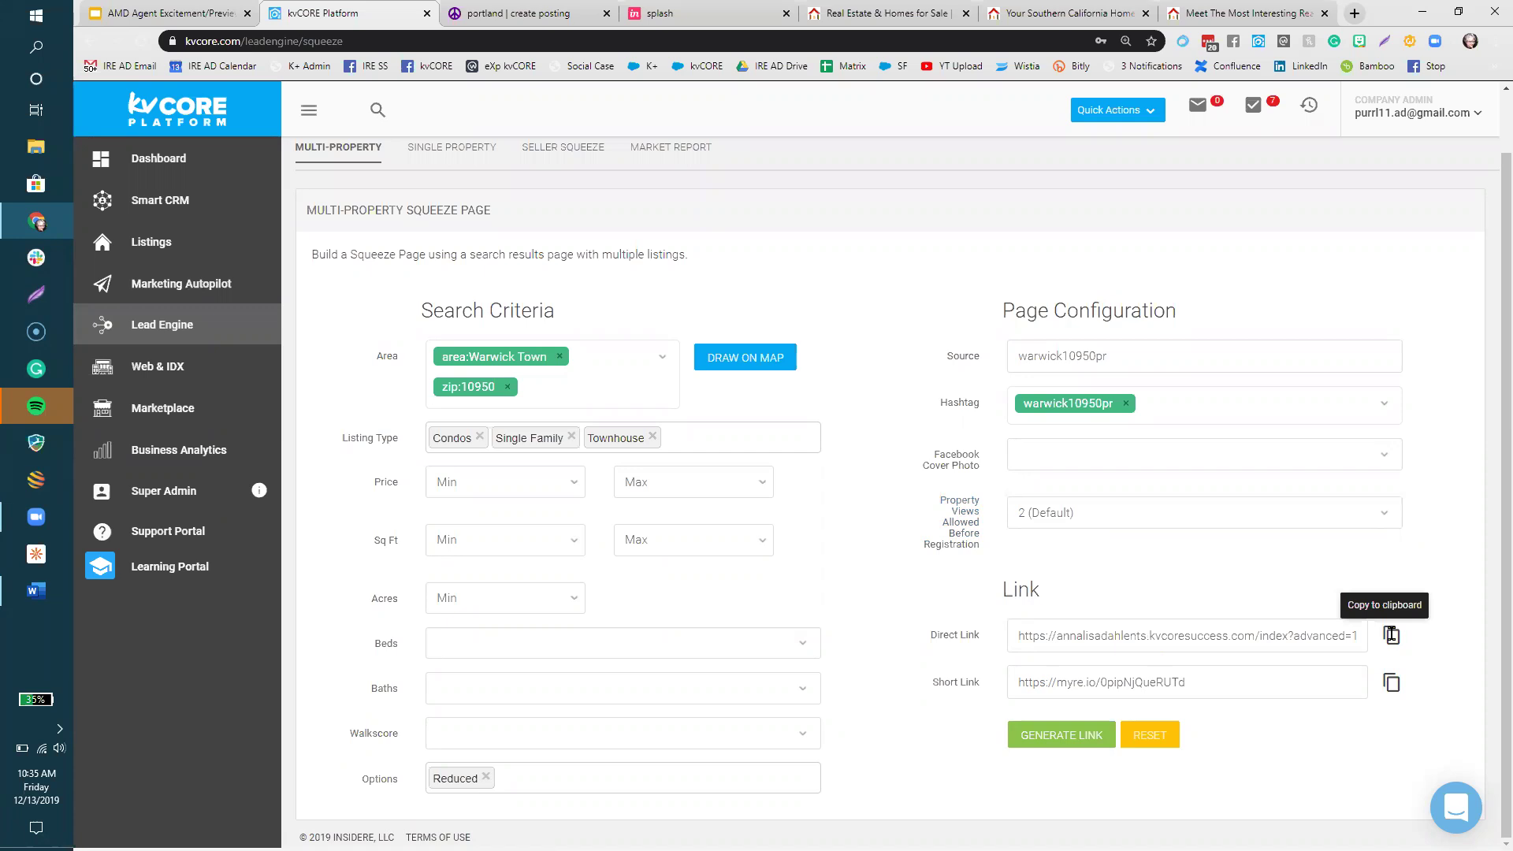
{"action": "left_click", "coordinate": [369, 68]}
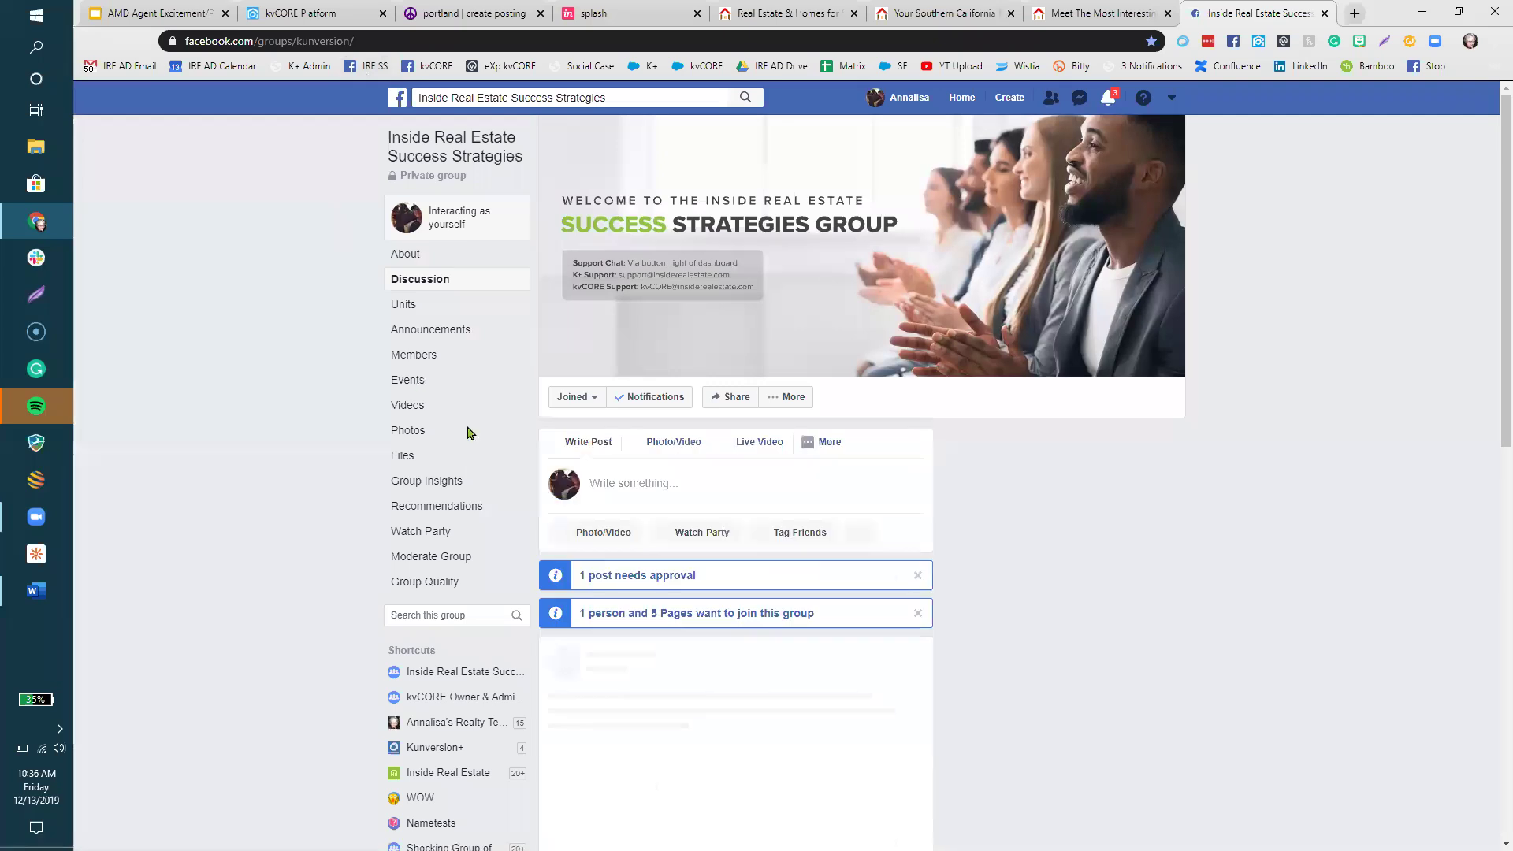
- Paste the Warwick search link into a group post, delete the URL text keeping the preview, then return to kvCORE
{"action": "right_click", "coordinate": [640, 491]}
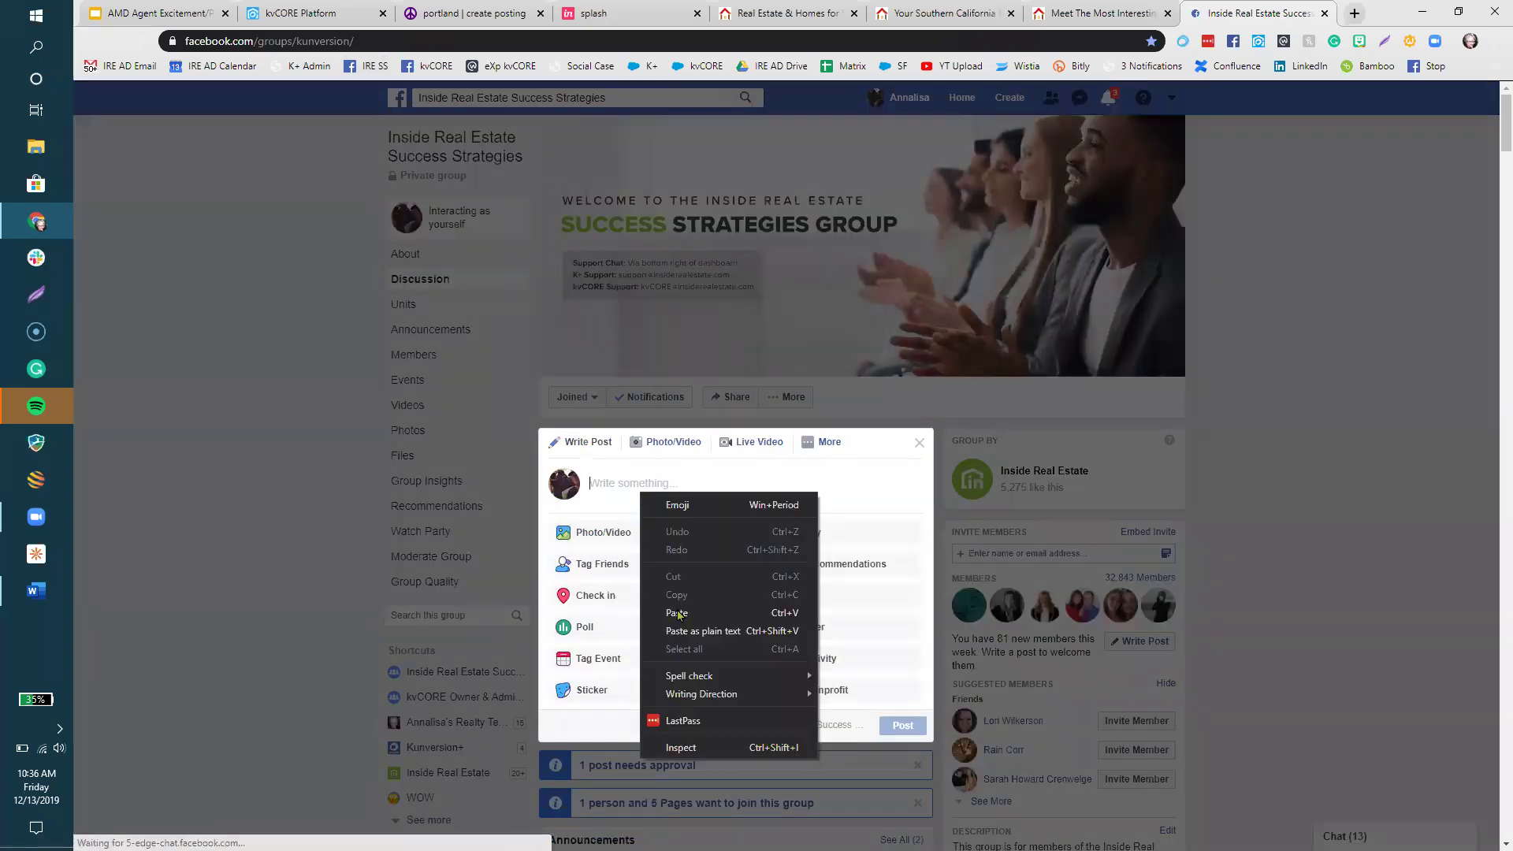
{"action": "left_click", "coordinate": [678, 614]}
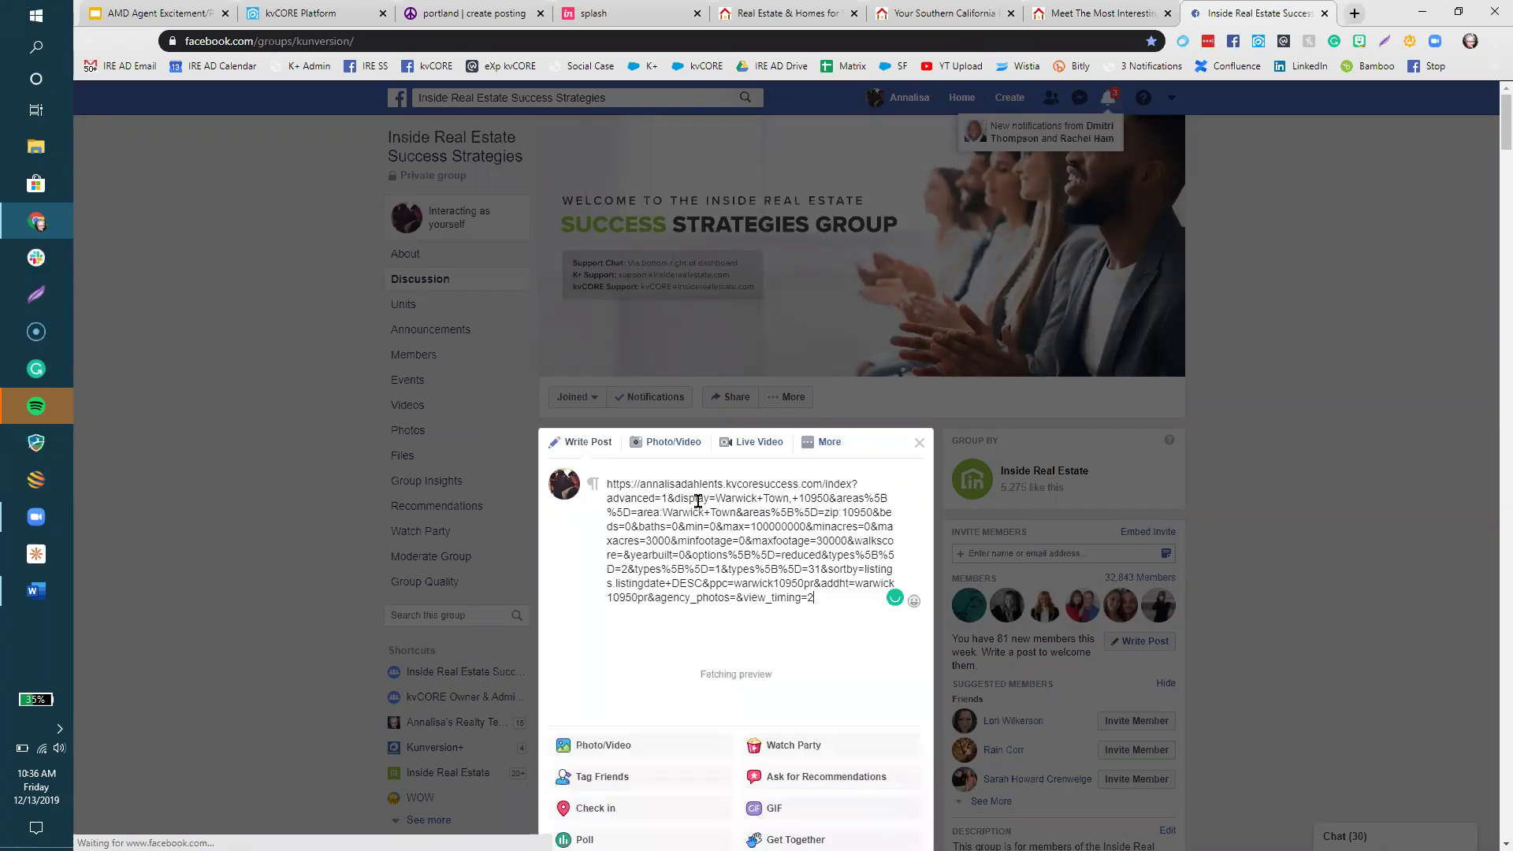
{"action": "scroll", "coordinate": [697, 501], "scroll_direction": "down", "scroll_amount": 1}
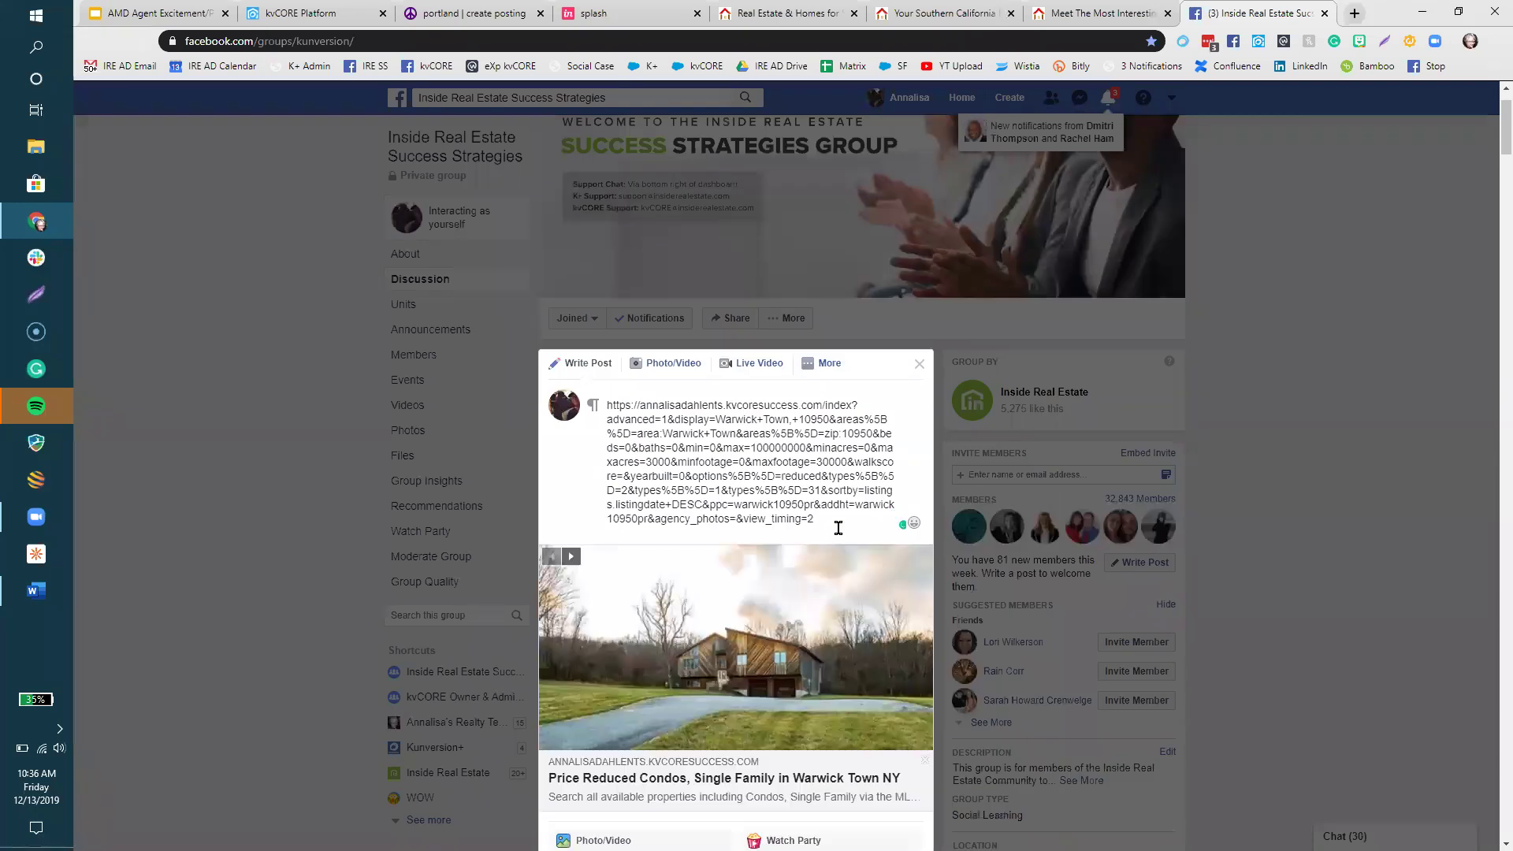
{"action": "scroll", "coordinate": [840, 529], "scroll_direction": "down", "scroll_amount": 1}
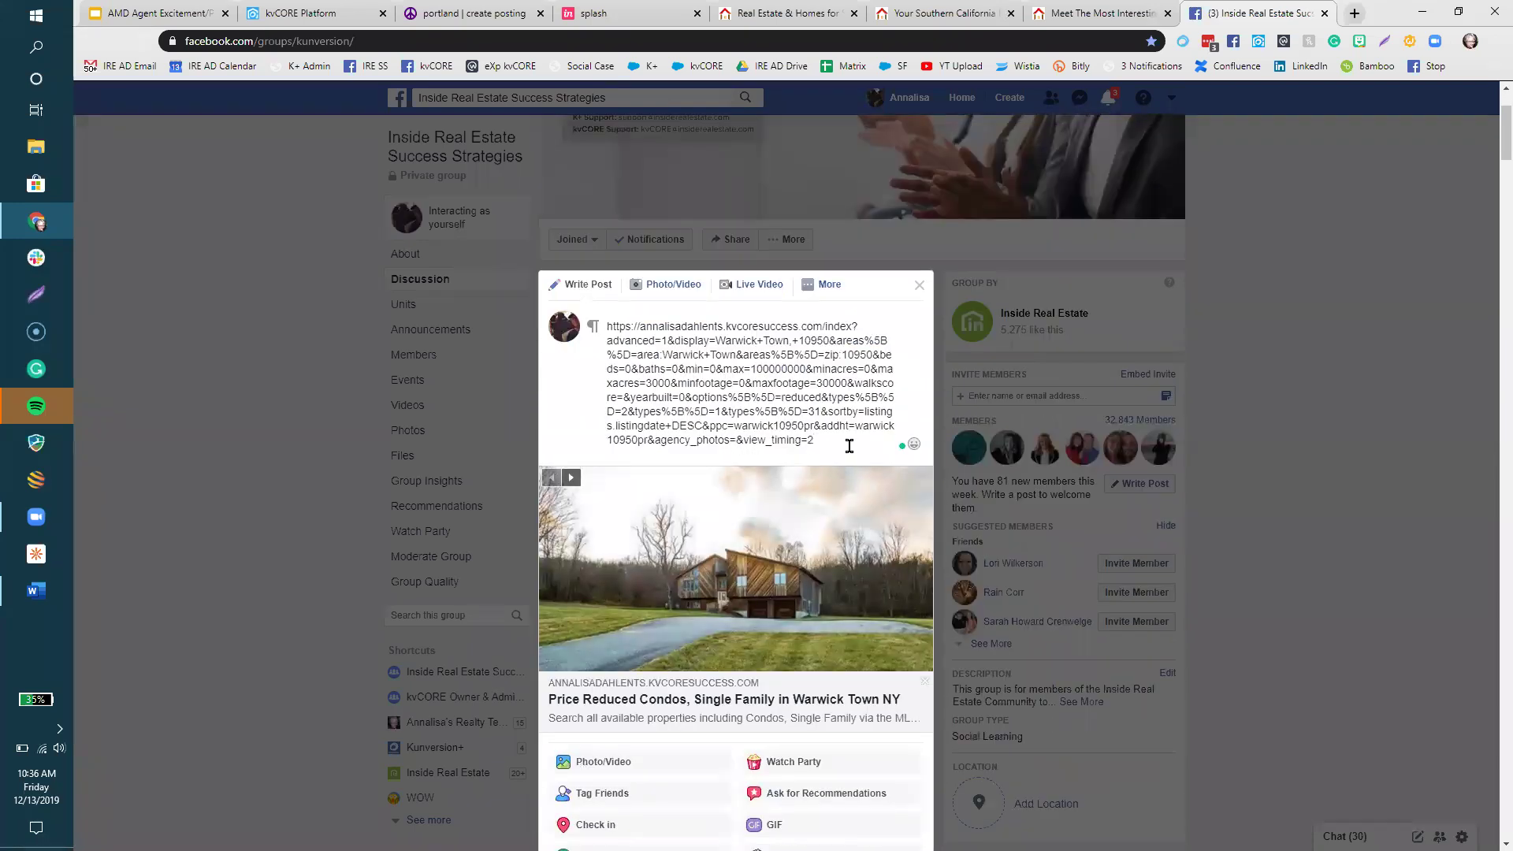
{"action": "left_click_drag", "start_coordinate": [824, 442], "coordinate": [594, 327]}
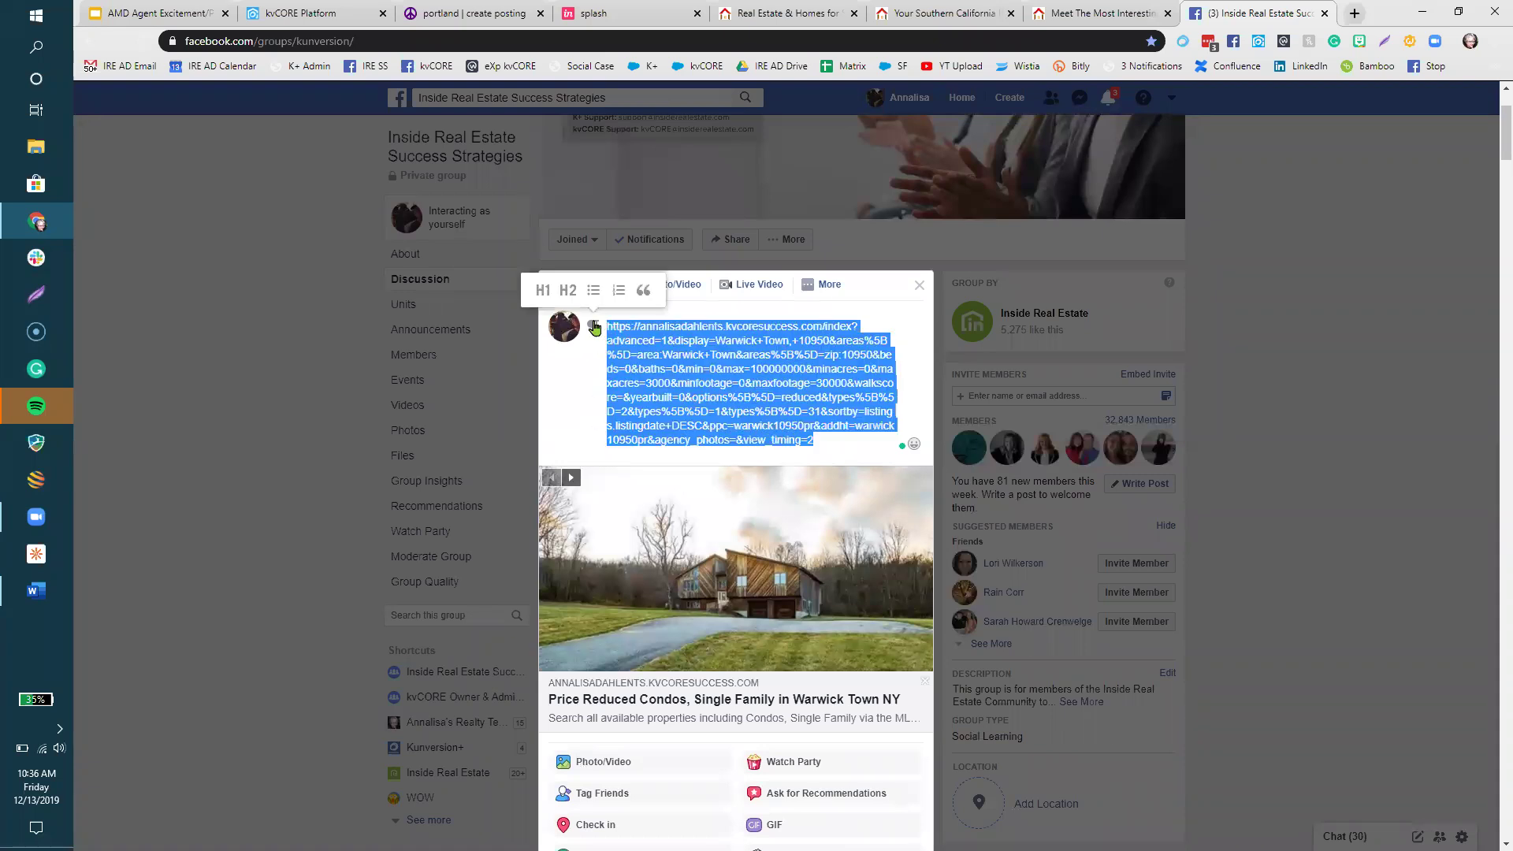
{"action": "key", "text": "BackSpace"}
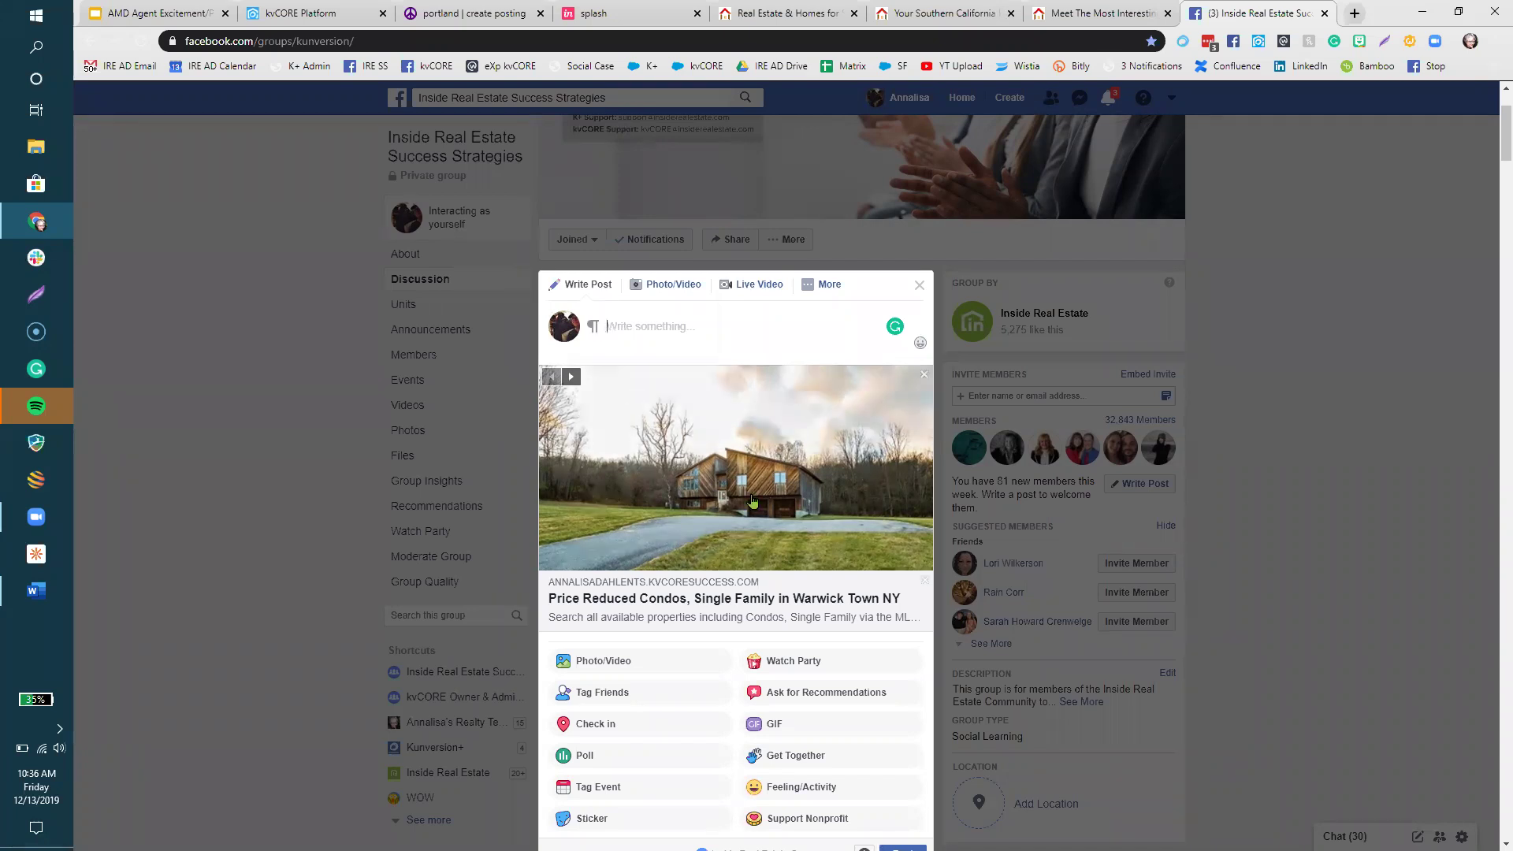
{"action": "left_click", "coordinate": [292, 17]}
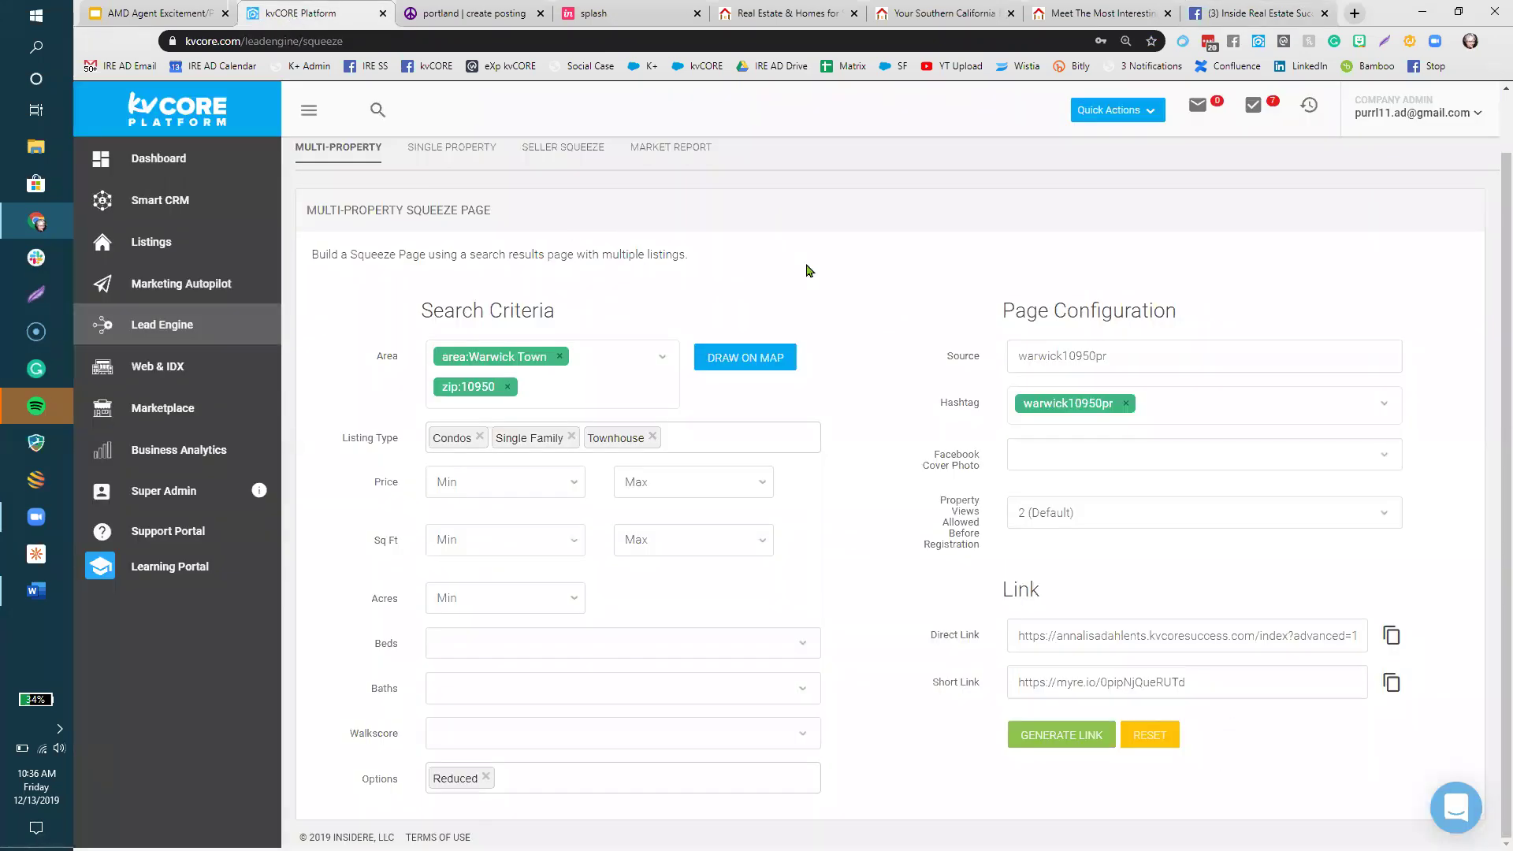
- From Lead Engine, choose the agent's site domain and start building a custom landing page
{"action": "left_click", "coordinate": [130, 319]}
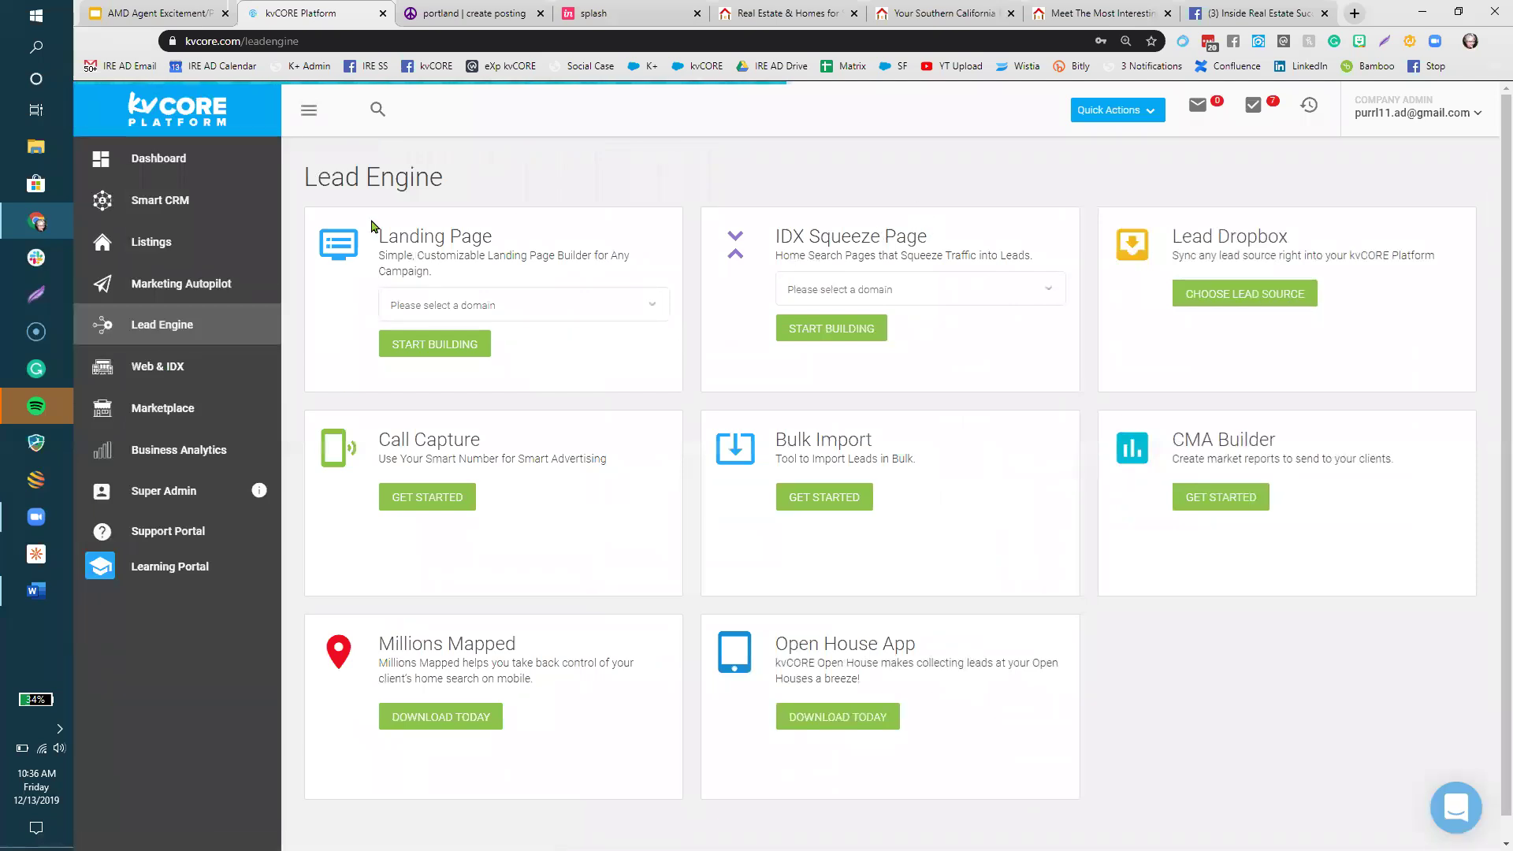
{"action": "left_click", "coordinate": [558, 306]}
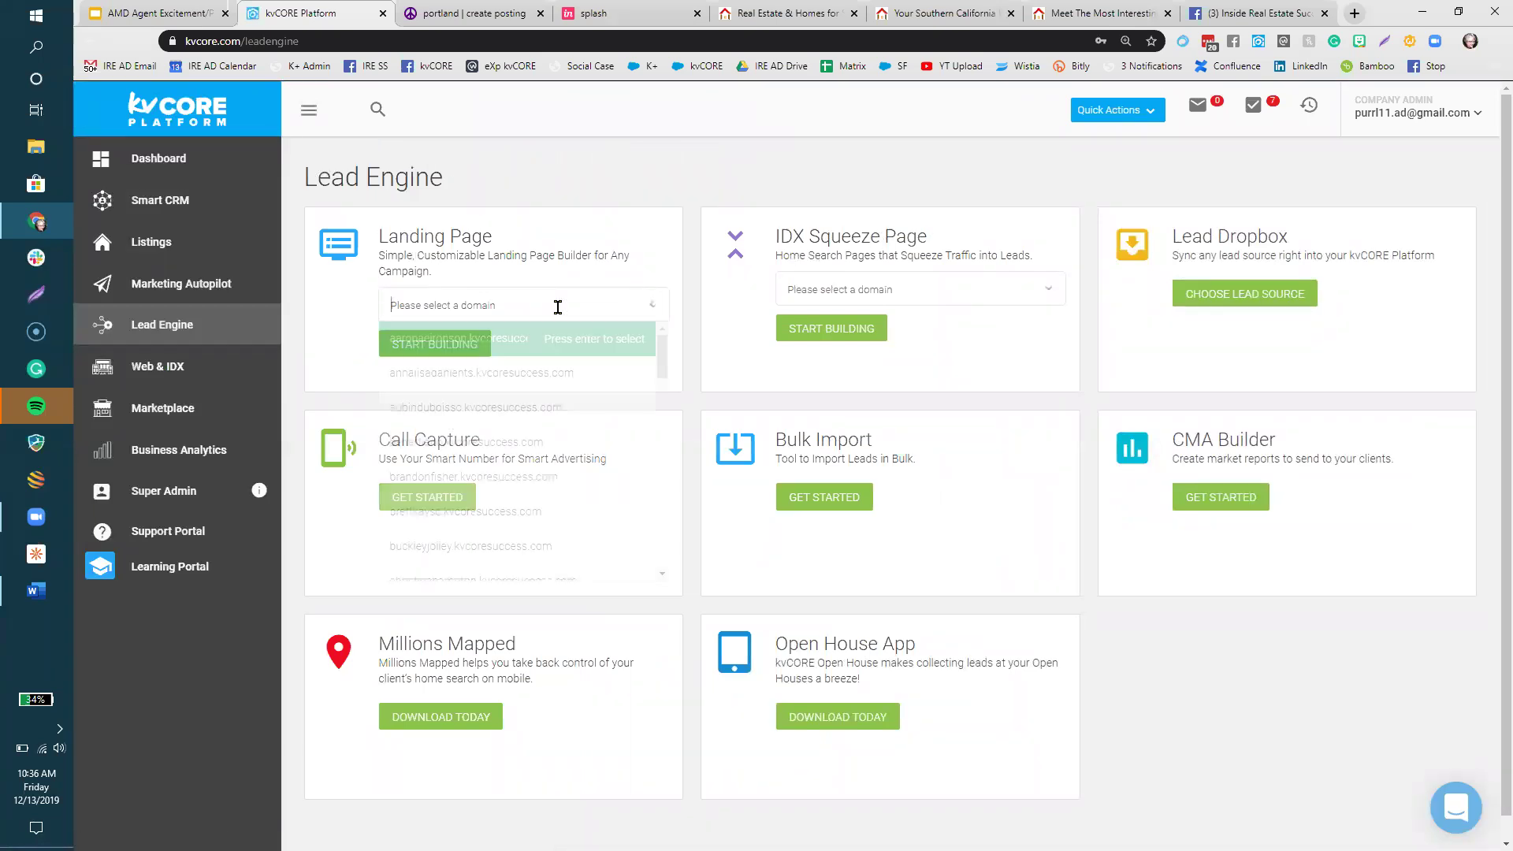
{"action": "left_click", "coordinate": [543, 375]}
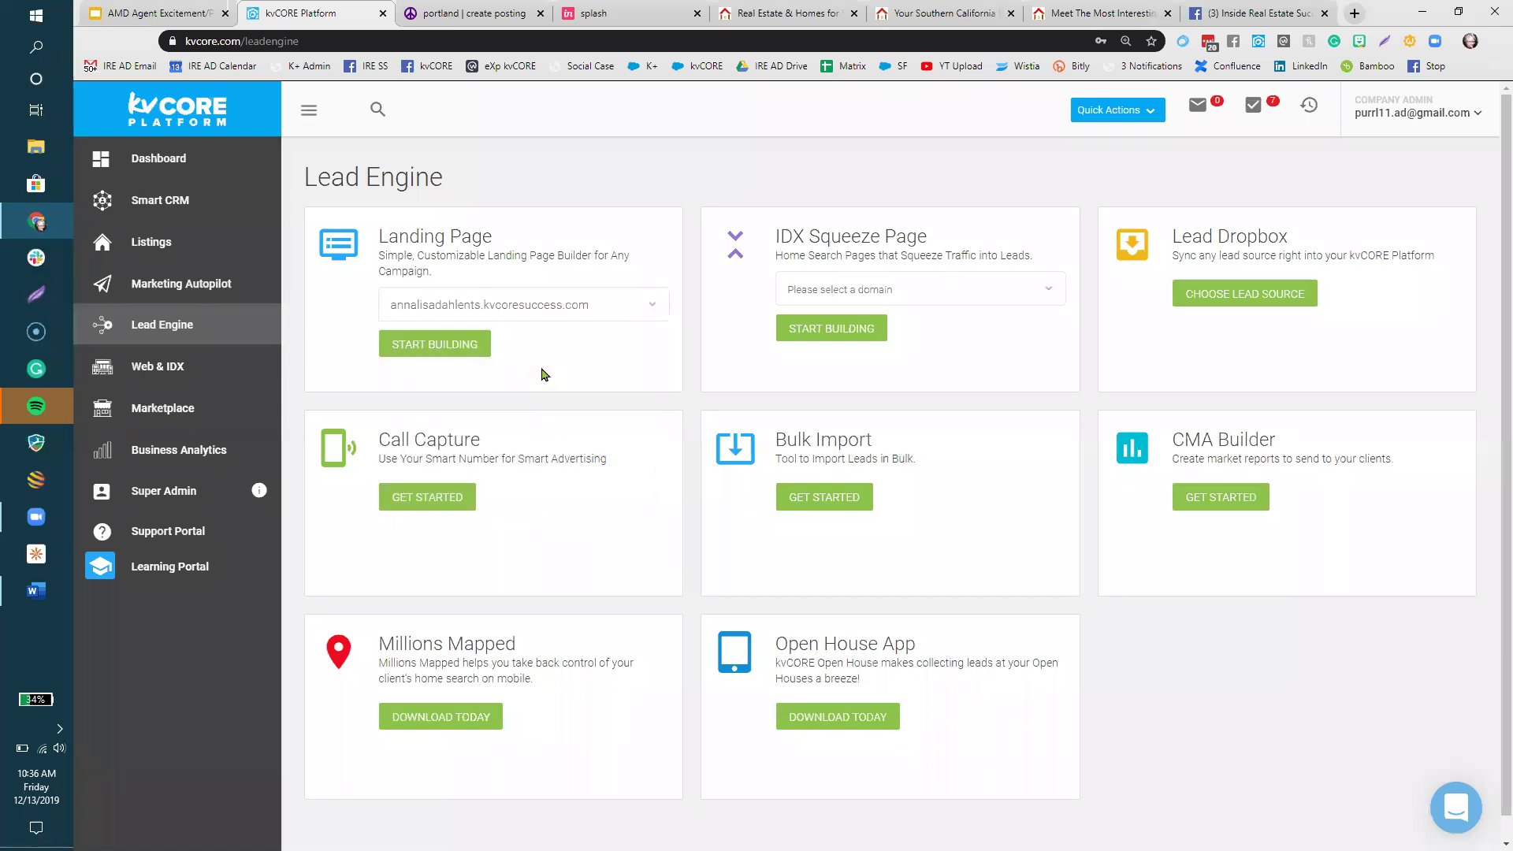
{"action": "left_click", "coordinate": [402, 345]}
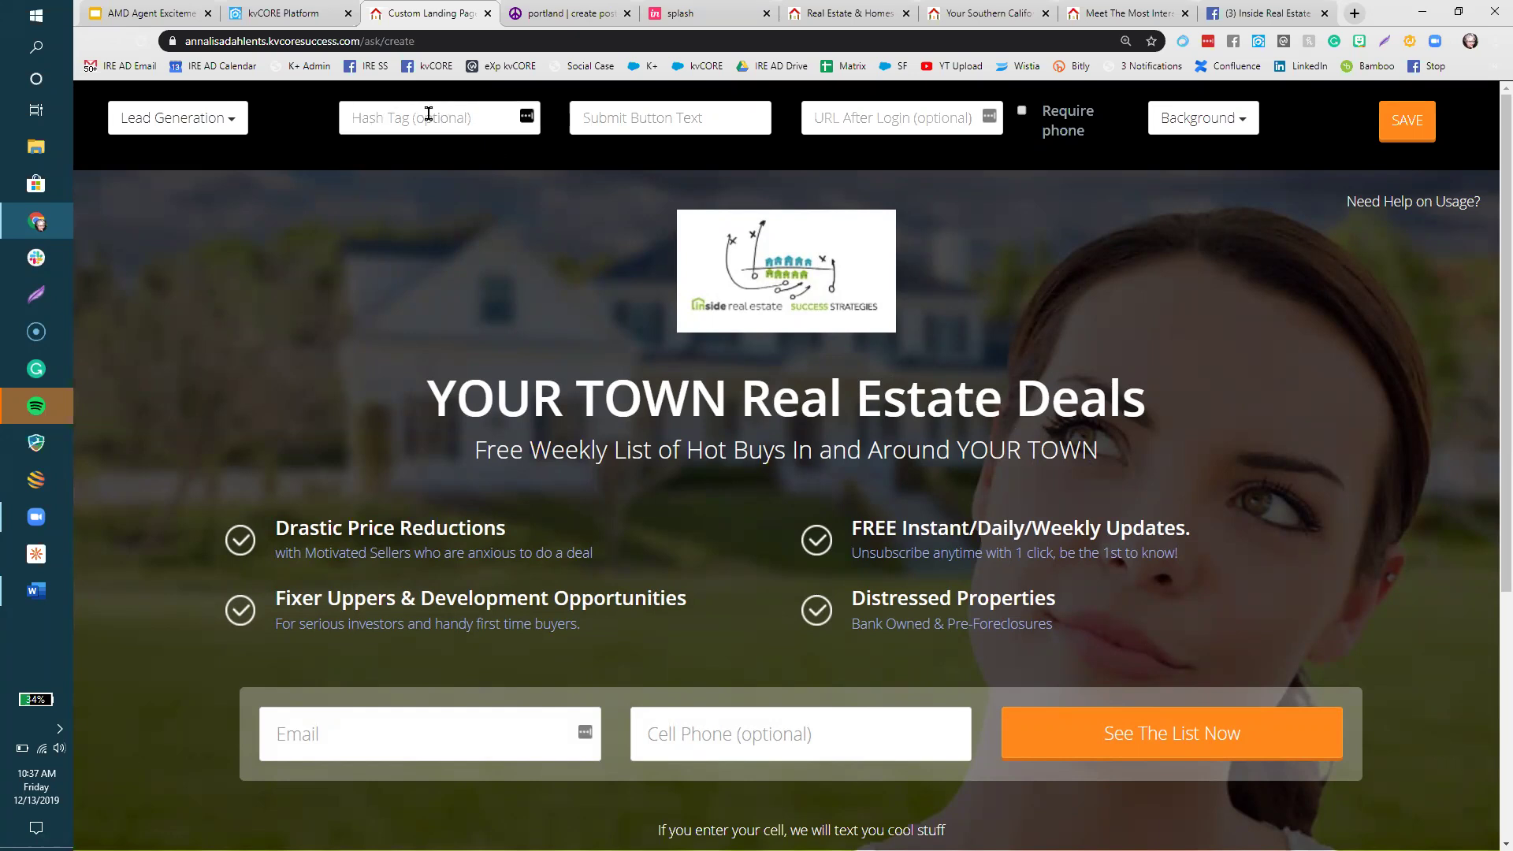
- Enter hashtag warwick10990pr, button text 'show me the homes', and paste the search link as the post-login URL
{"action": "left_click", "coordinate": [428, 114]}
{"action": "type", "text": "warwick10990pr"}
{"action": "left_click", "coordinate": [610, 120]}
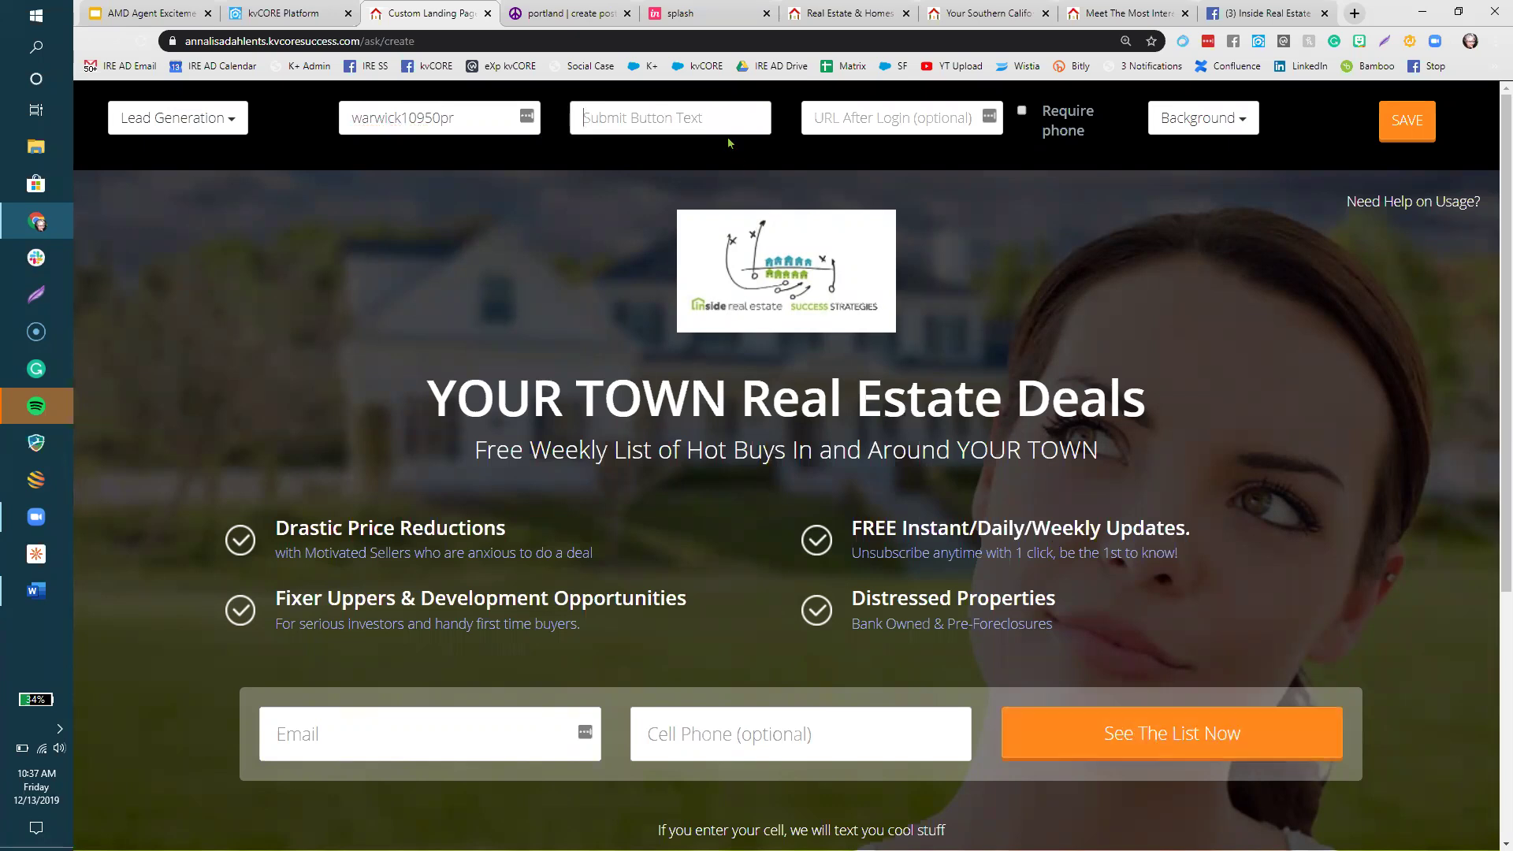
{"action": "type", "text": "show me th"}
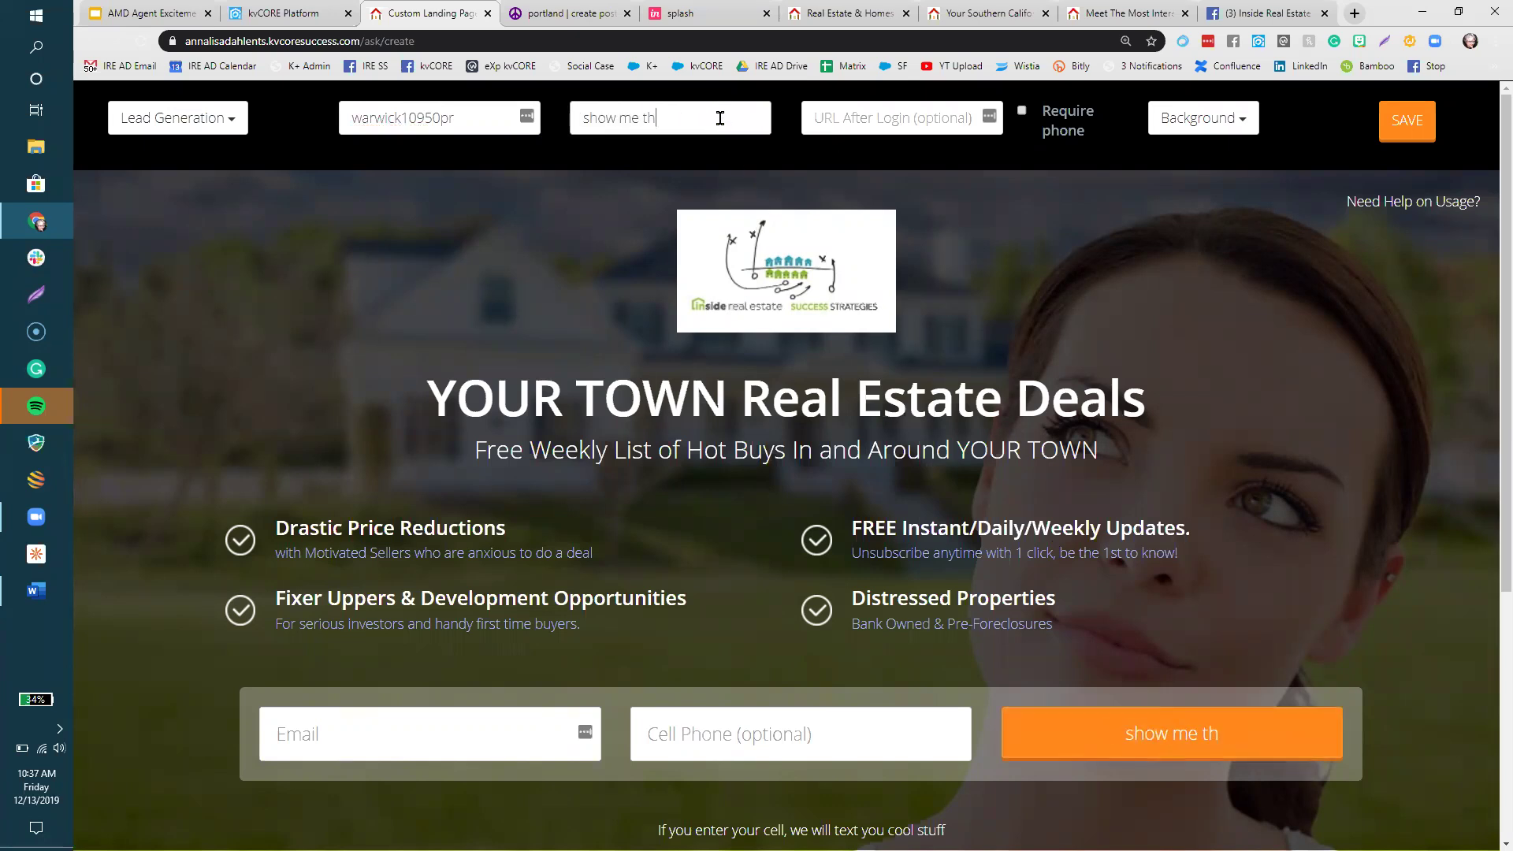
{"action": "type", "text": "e homes"}
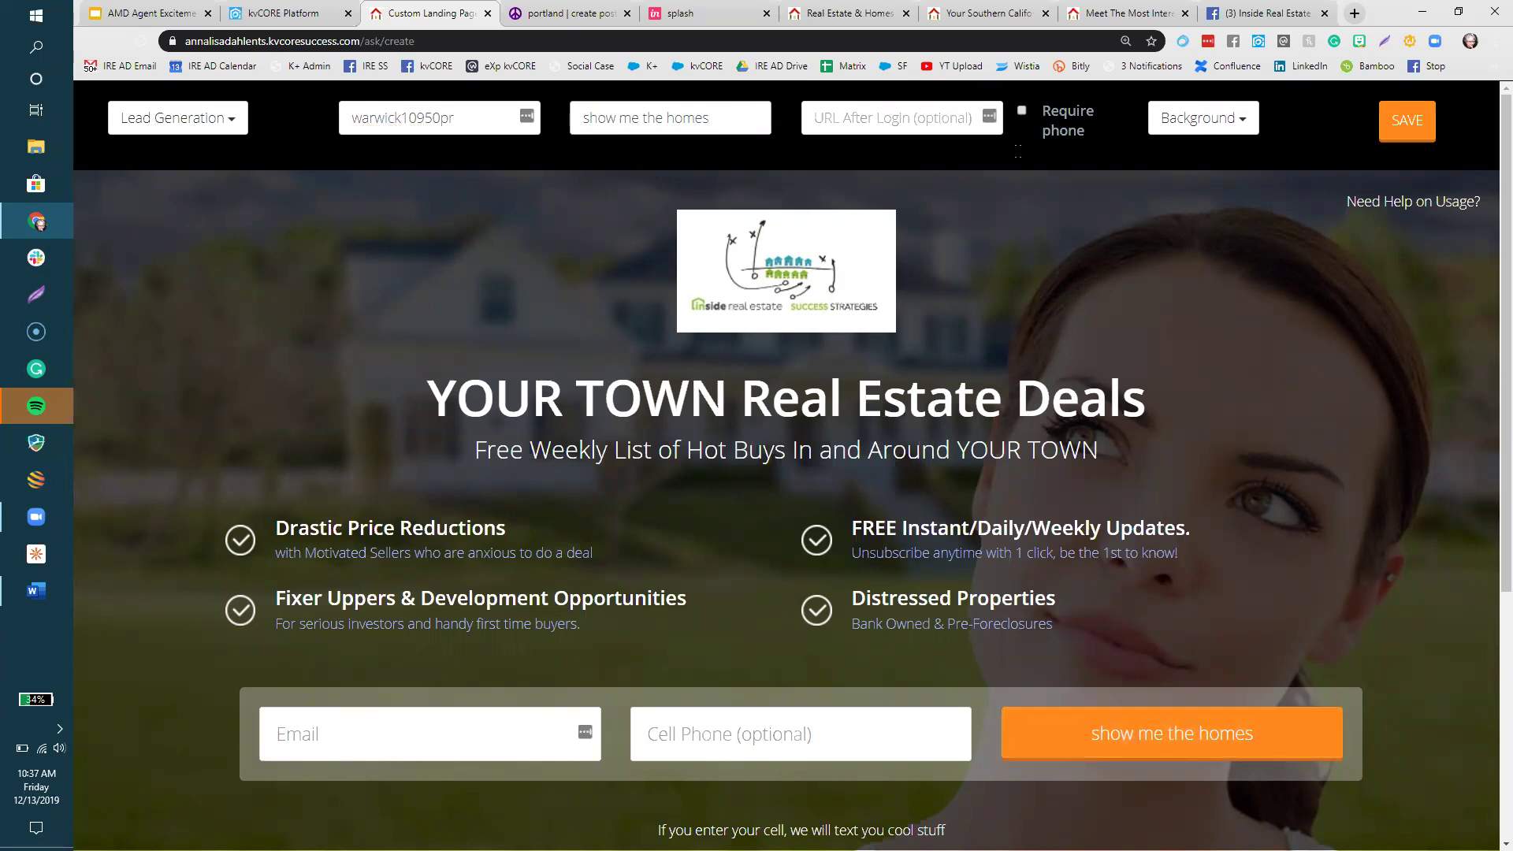
{"action": "right_click", "coordinate": [901, 115]}
{"action": "left_click", "coordinate": [931, 228]}
{"action": "left_click", "coordinate": [986, 230]}
- Toggle Require phone on and back off, and switch the background to the kitchen image
{"action": "left_click", "coordinate": [1050, 120]}
{"action": "left_click", "coordinate": [1022, 111]}
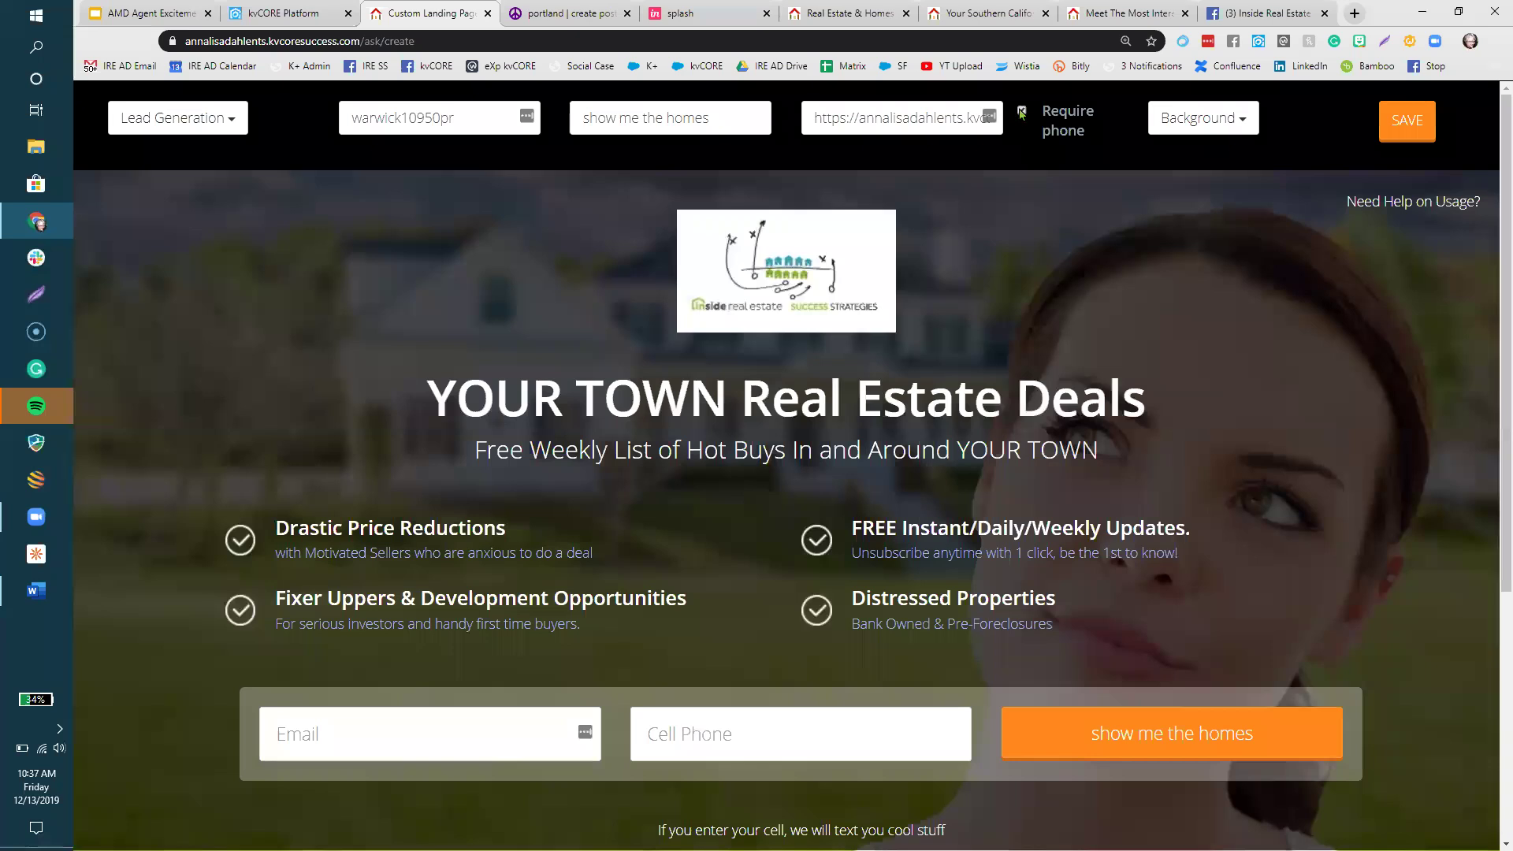
{"action": "left_click", "coordinate": [1208, 120]}
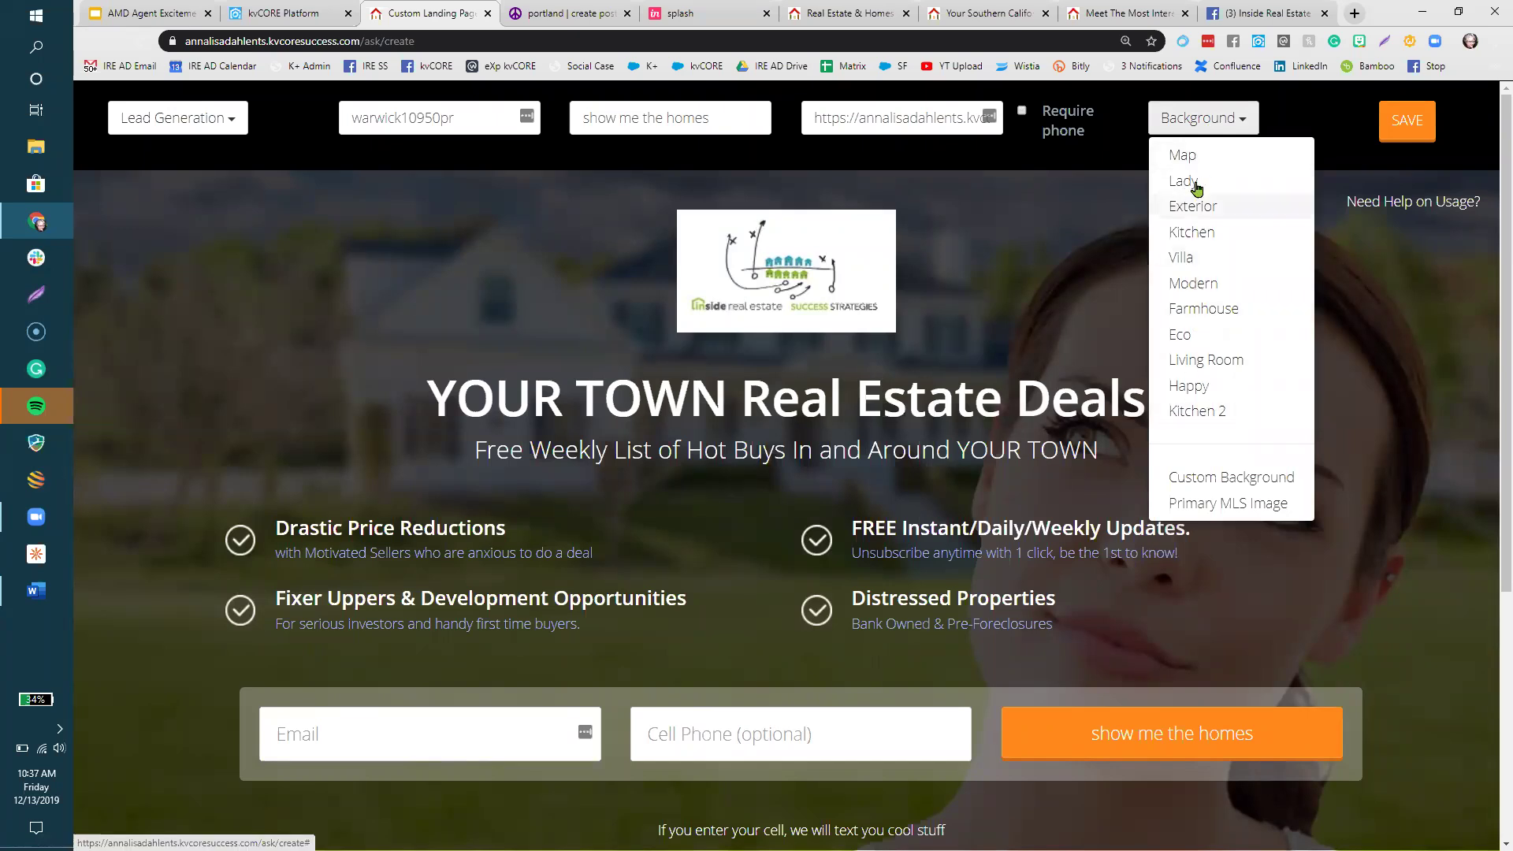
{"action": "left_click", "coordinate": [1206, 283]}
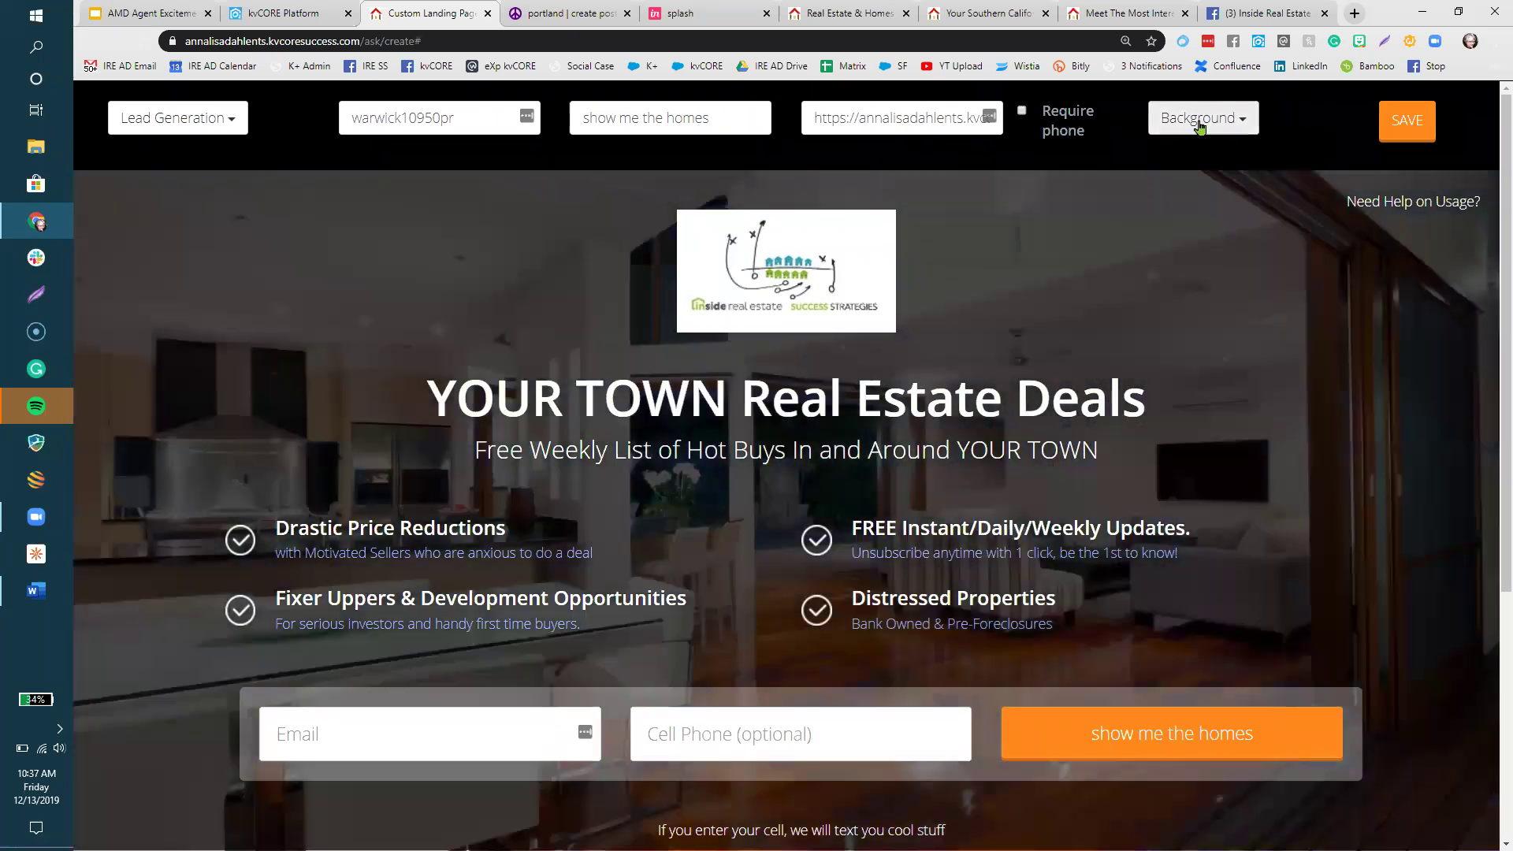
- Try the Lady and Happy backgrounds, keeping Happy, and cancel the logo removal prompt
{"action": "left_click", "coordinate": [1202, 126]}
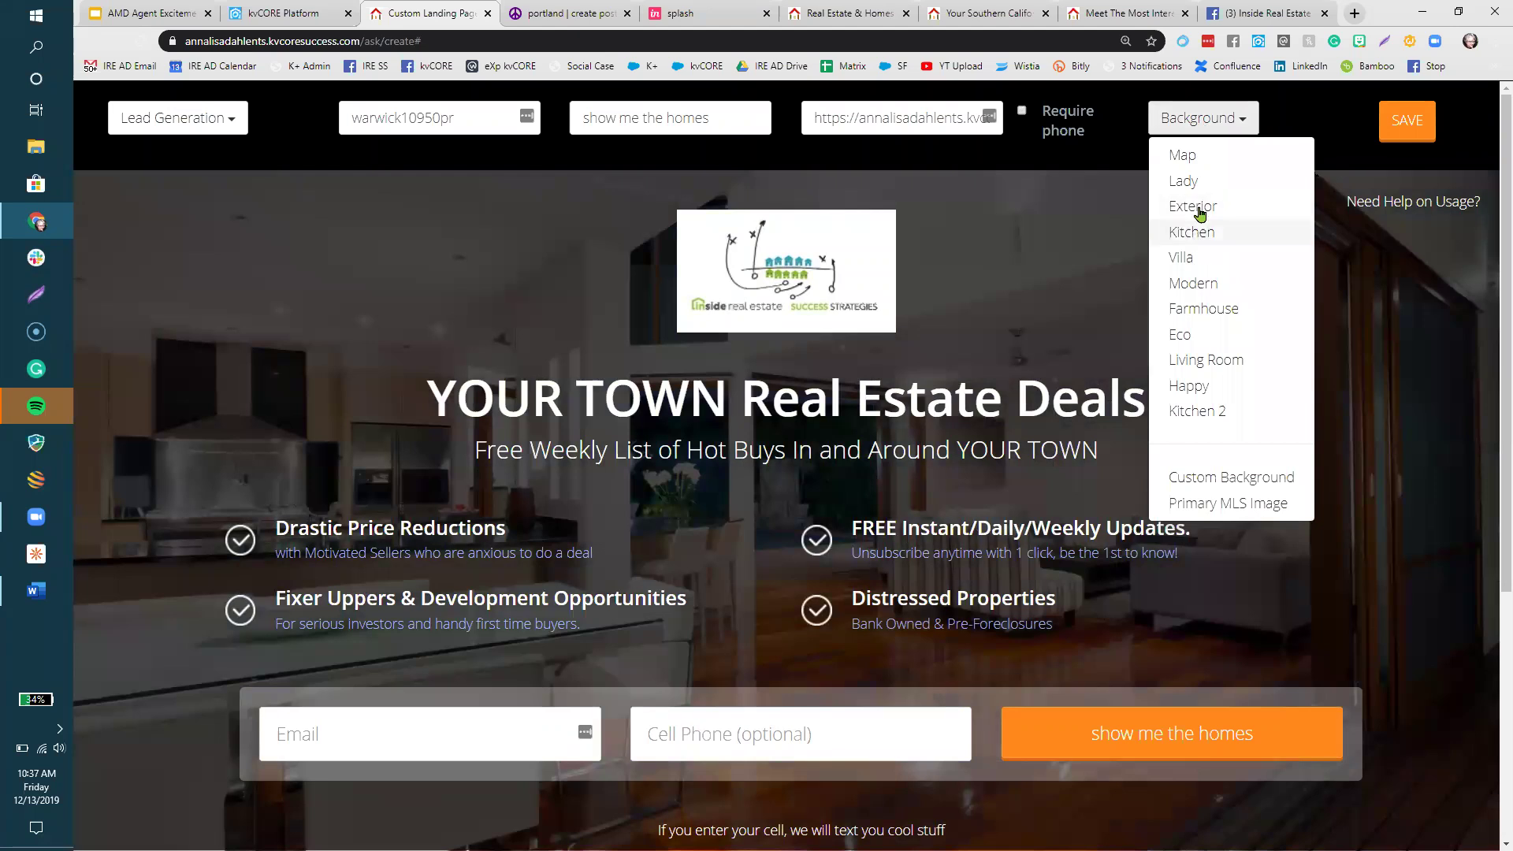
{"action": "left_click", "coordinate": [1195, 181]}
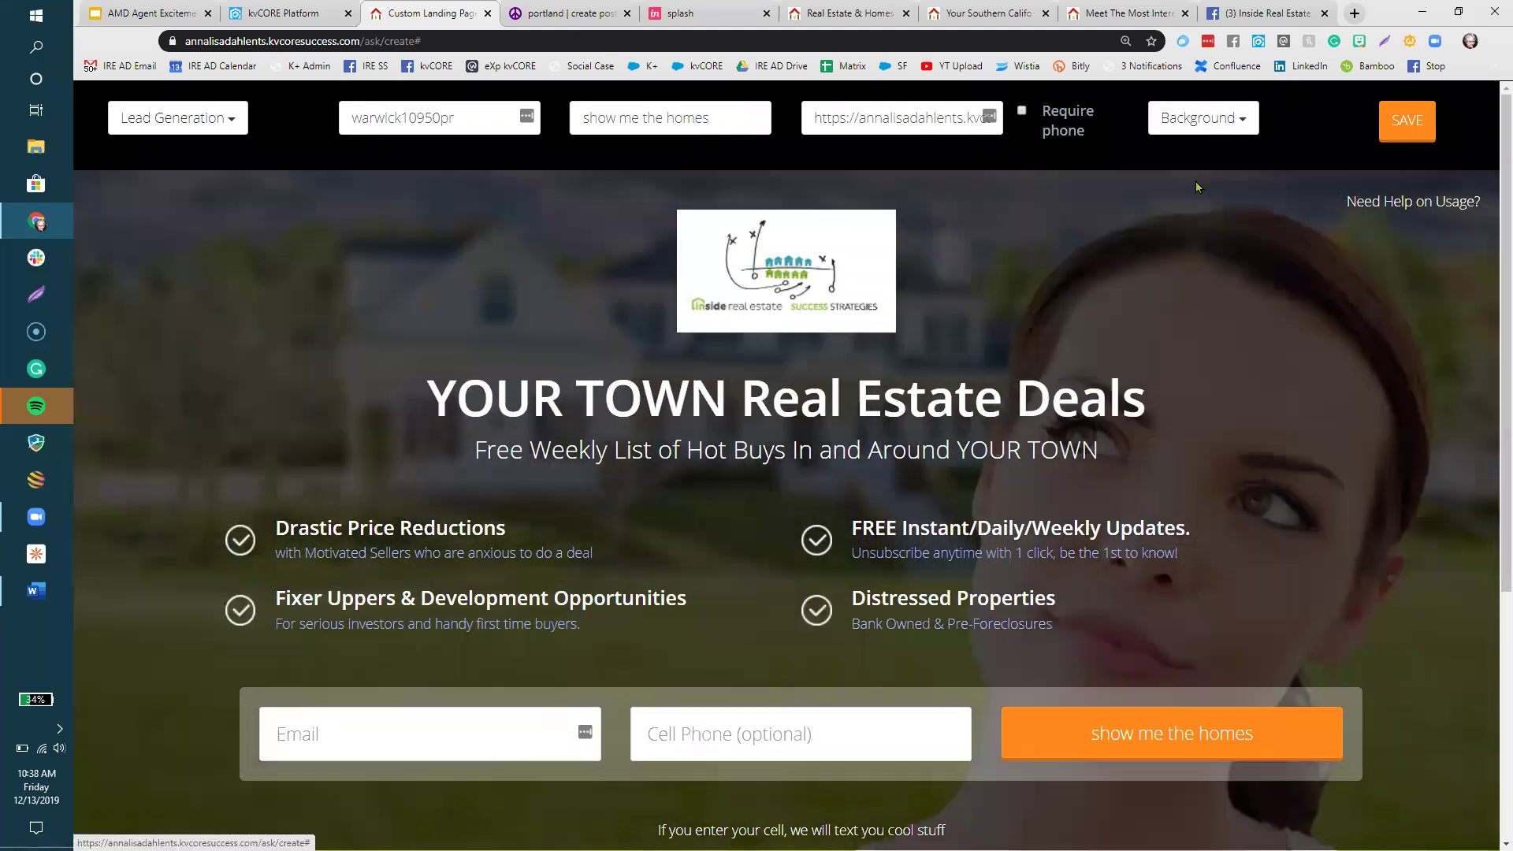
{"action": "left_click", "coordinate": [1185, 124]}
{"action": "left_click", "coordinate": [1212, 385]}
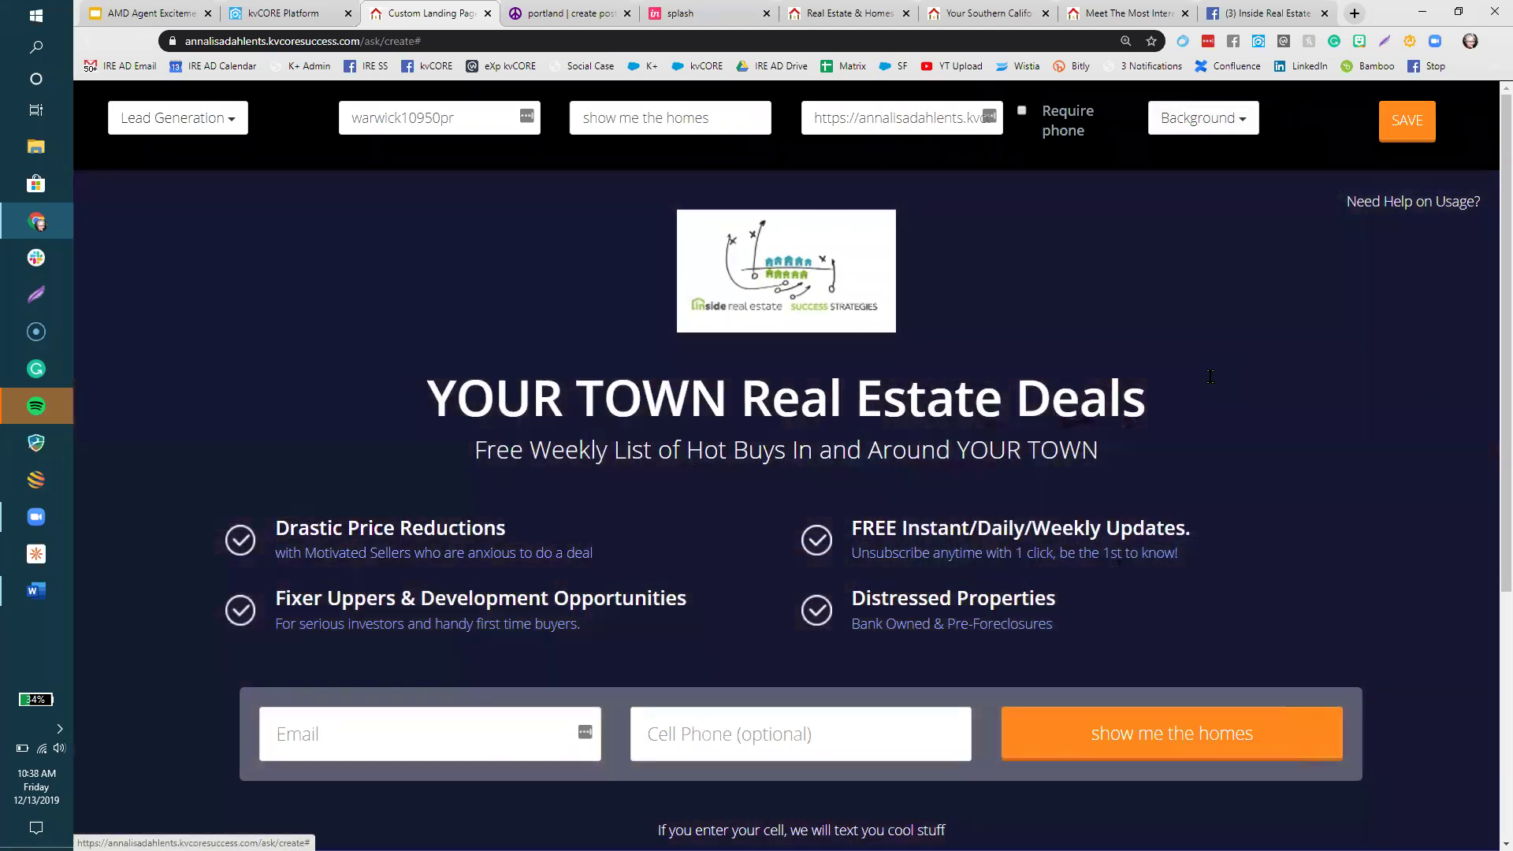
{"action": "left_click", "coordinate": [1228, 126]}
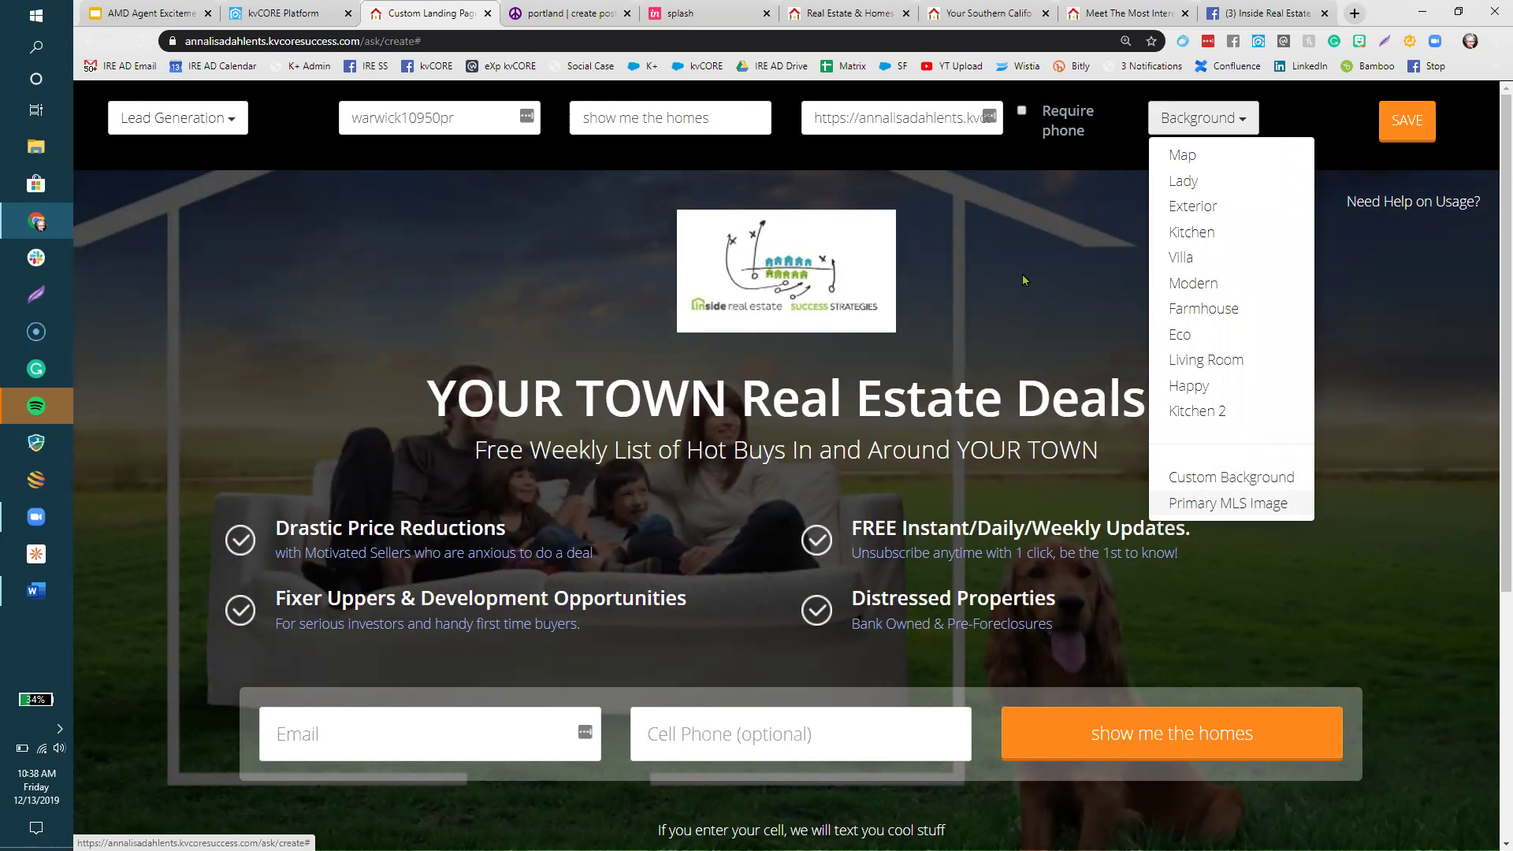
{"action": "left_click", "coordinate": [773, 296]}
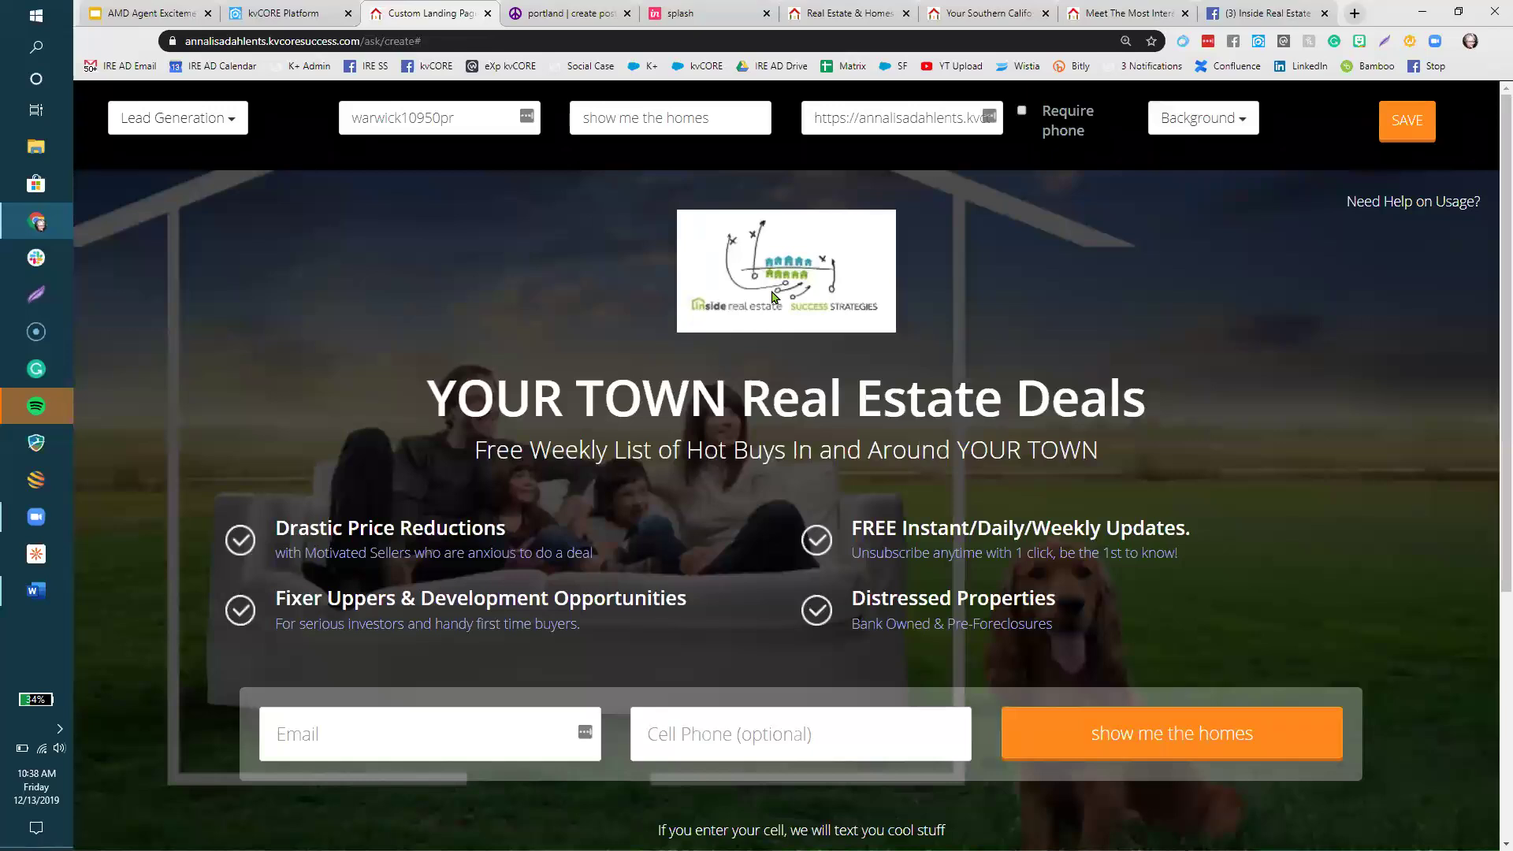
{"action": "left_click", "coordinate": [772, 297]}
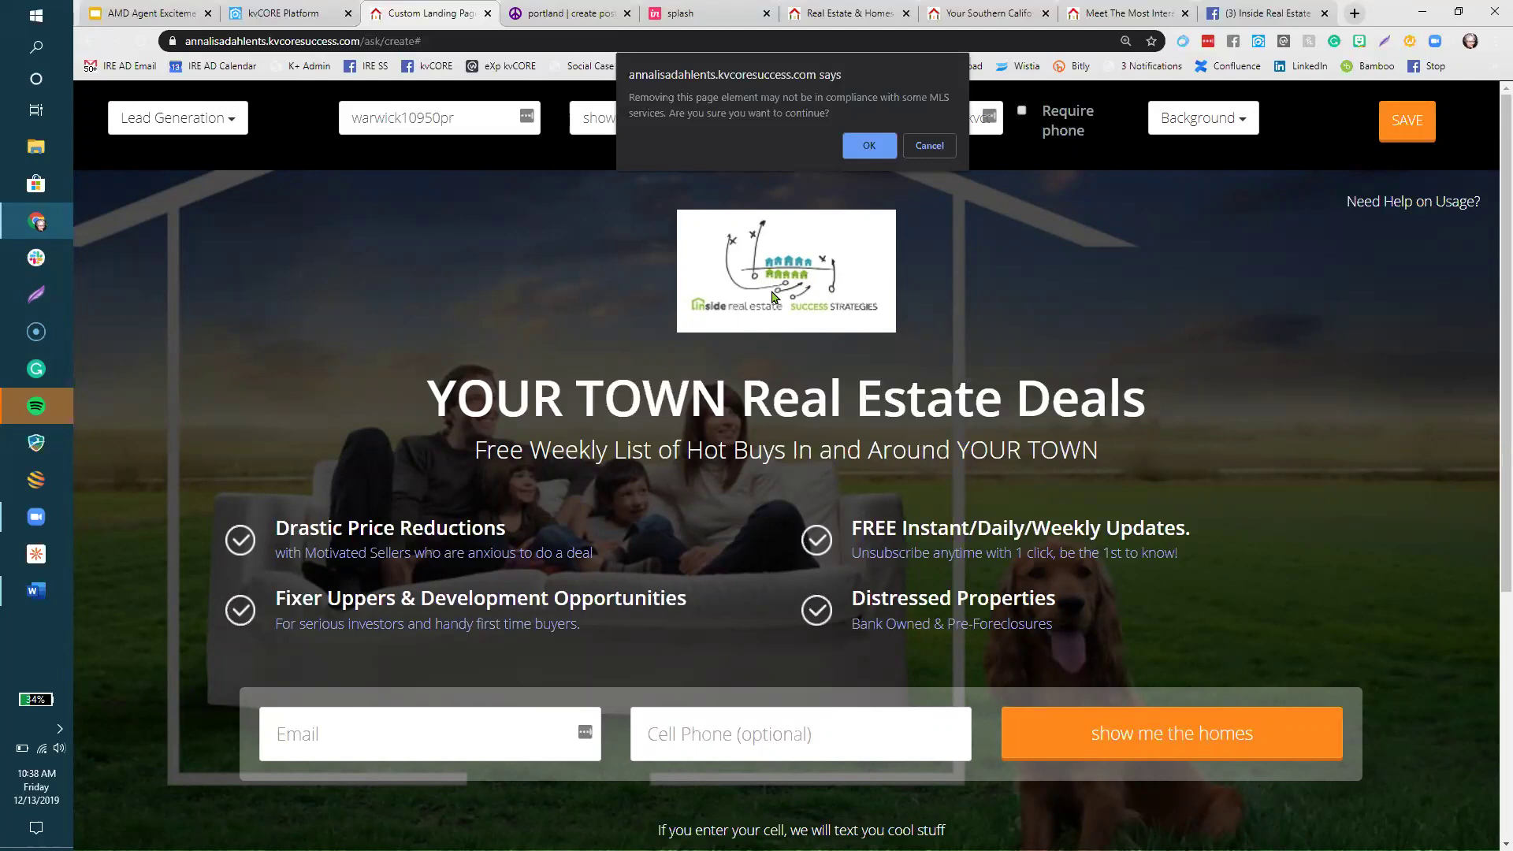
{"action": "left_click", "coordinate": [916, 150]}
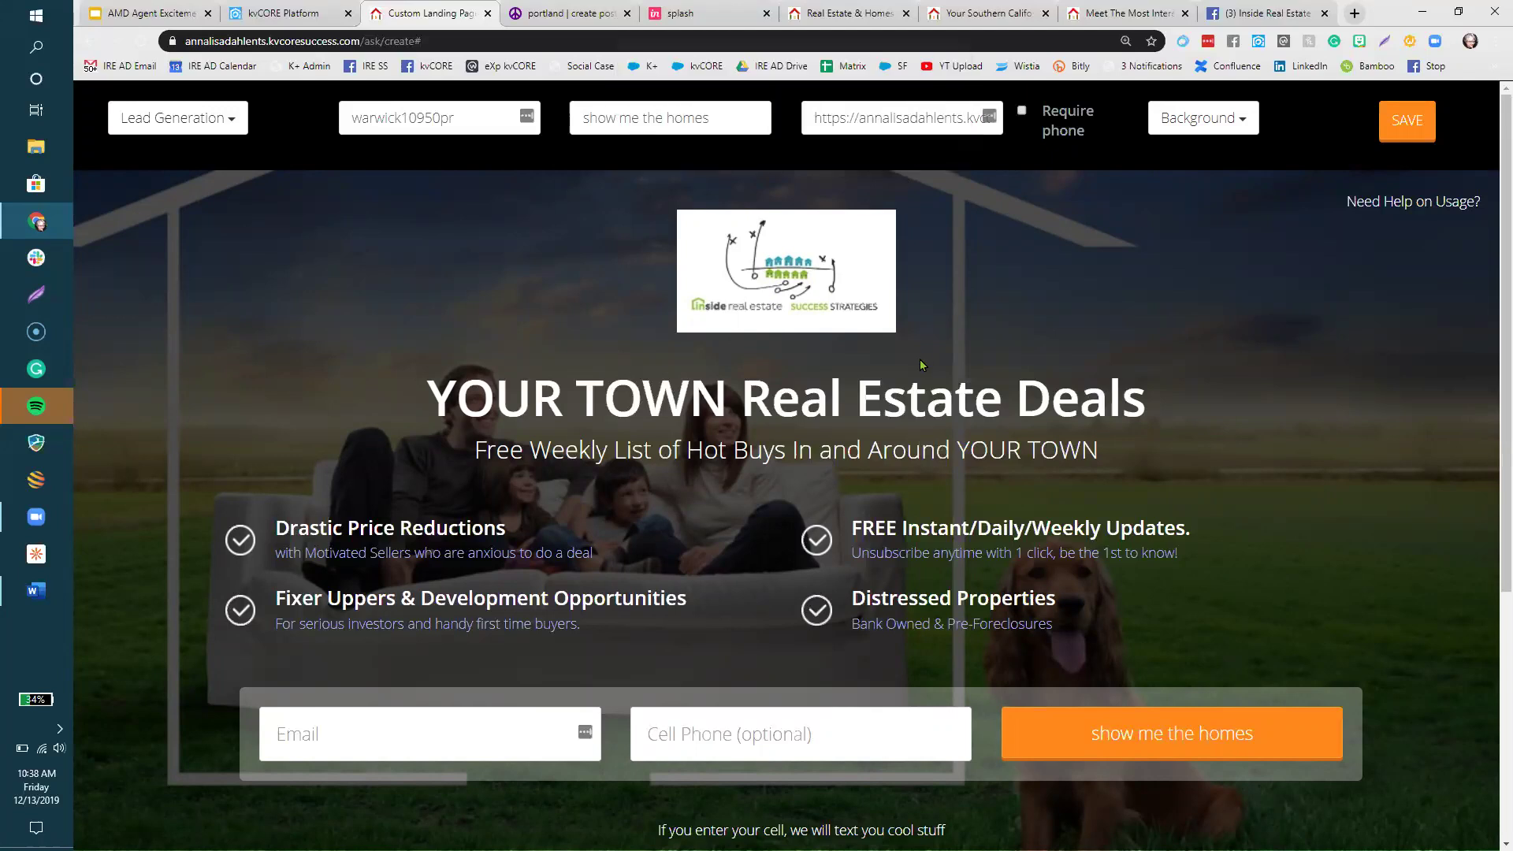
- Change the landing page headline to 'Price Reduced Homes in Warwick, 10950'
{"action": "left_click", "coordinate": [915, 389]}
{"action": "left_click_drag", "start_coordinate": [519, 394], "coordinate": [1171, 347]}
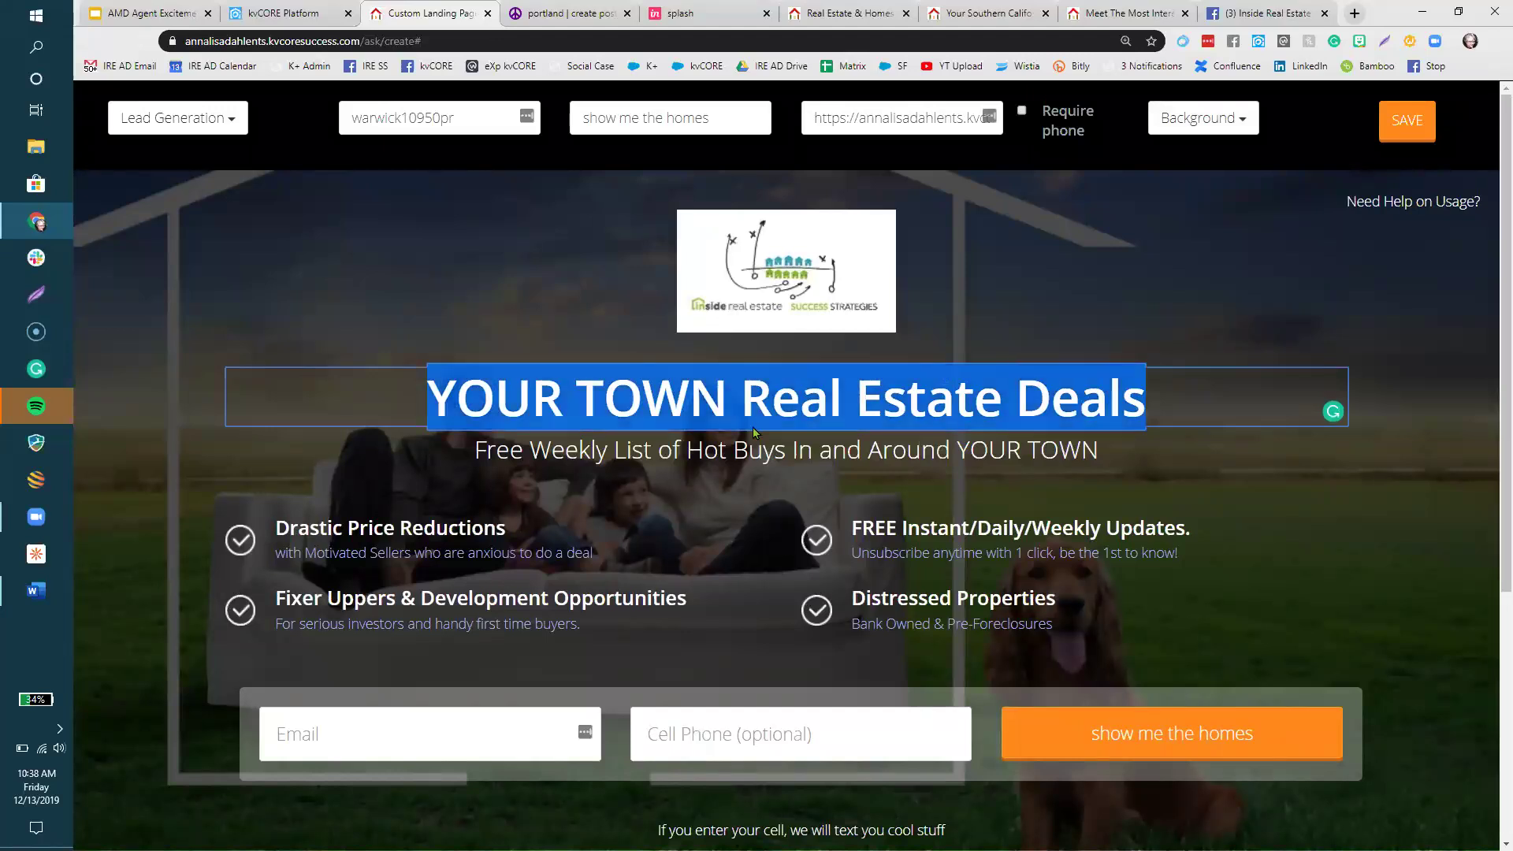
{"action": "left_click", "coordinate": [552, 410]}
{"action": "left_click_drag", "start_coordinate": [1171, 403], "coordinate": [436, 398]}
{"action": "type", "text": "Price REdu"}
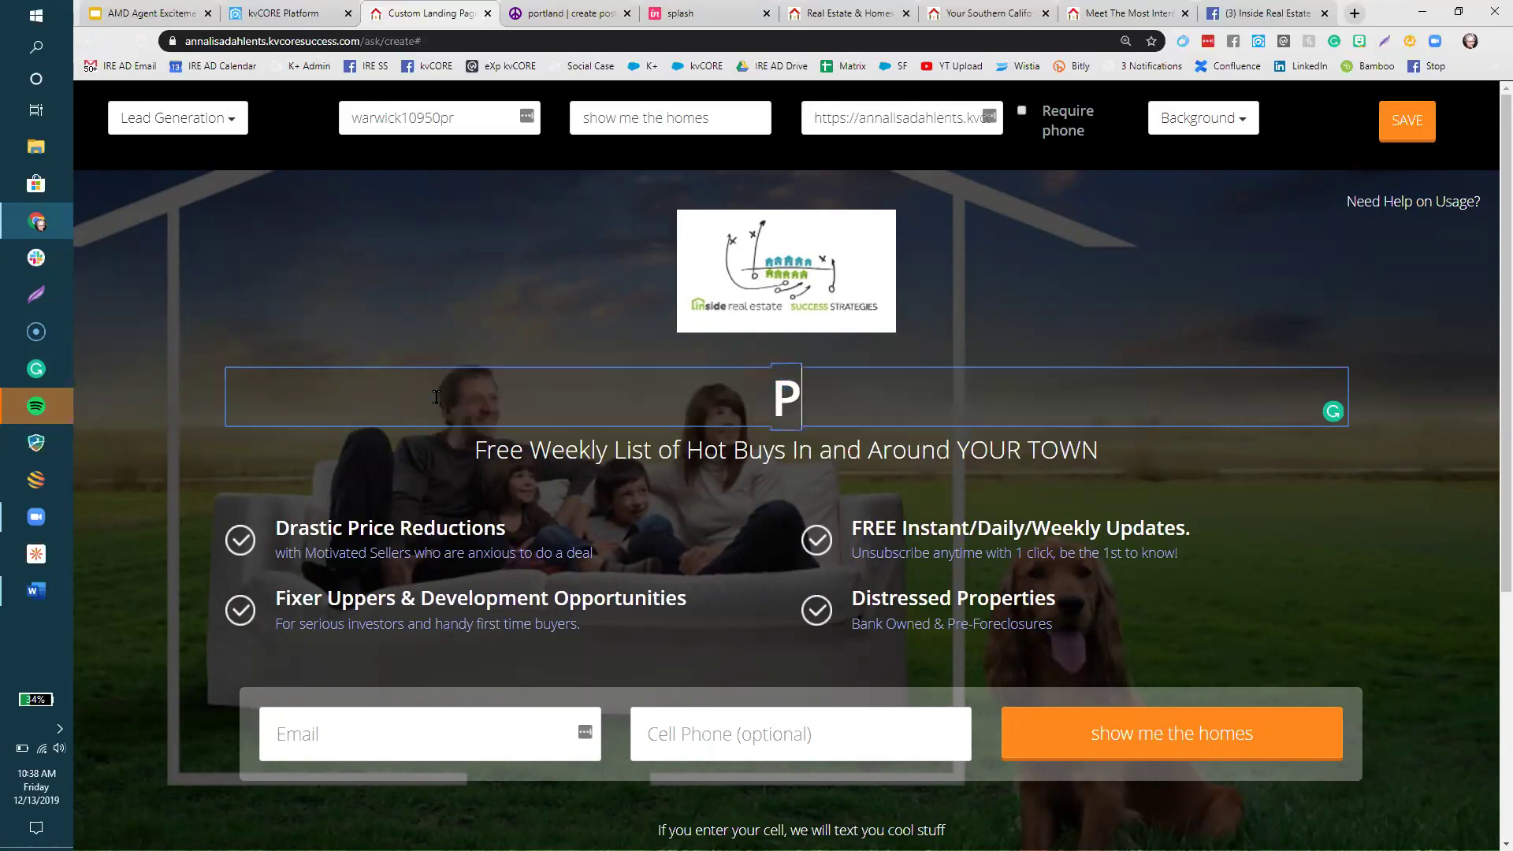
{"action": "key", "text": "BackSpace"}
{"action": "key", "text": "BackSpace"}
{"action": "key", "text": "BackSpace"}
{"action": "type", "text": "educe"}
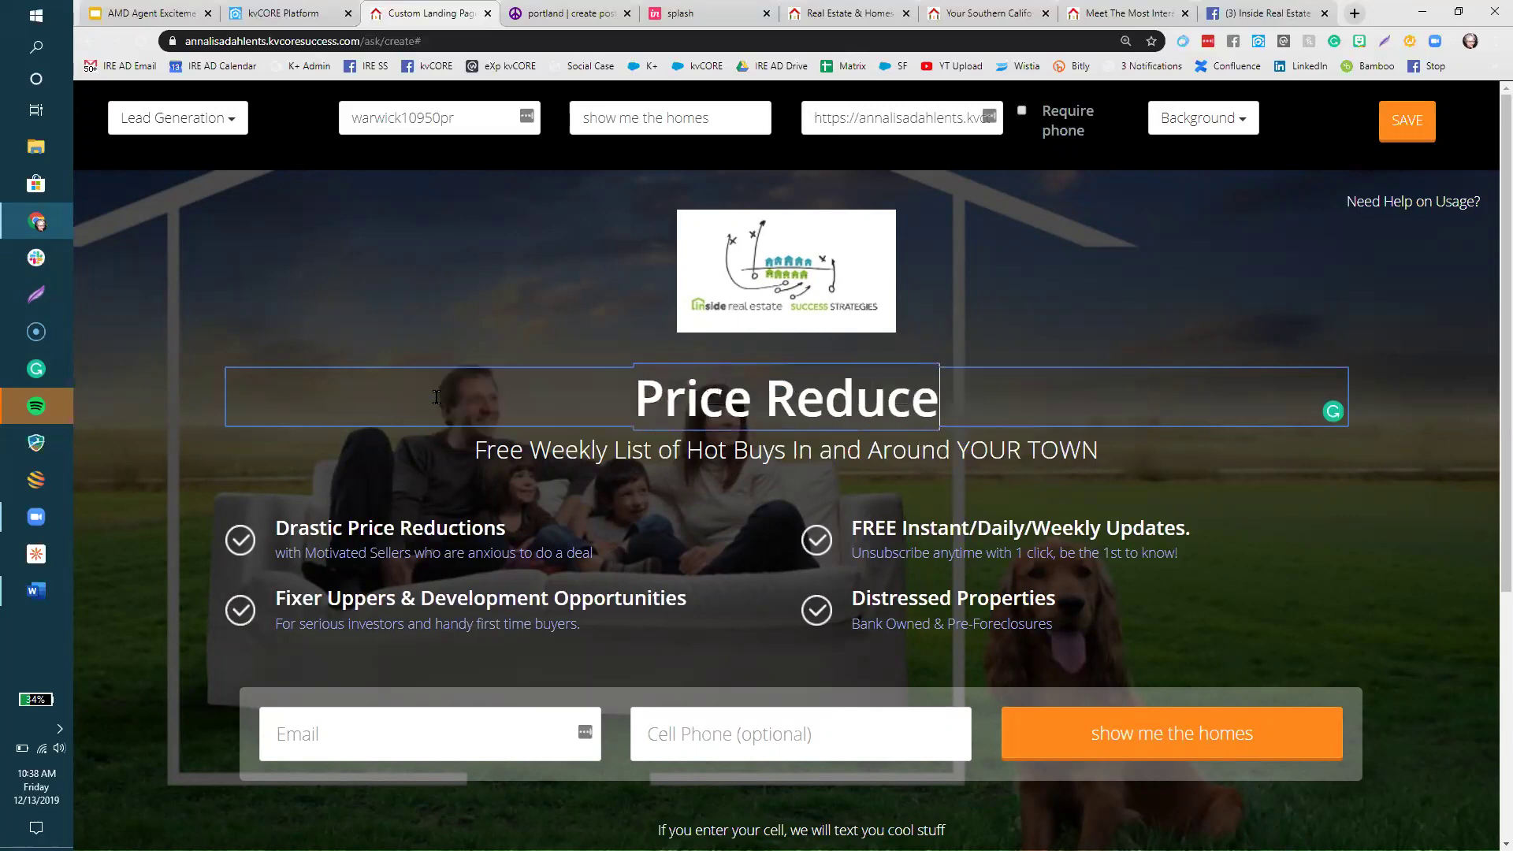
{"action": "type", "text": "d Homes in Warwi"}
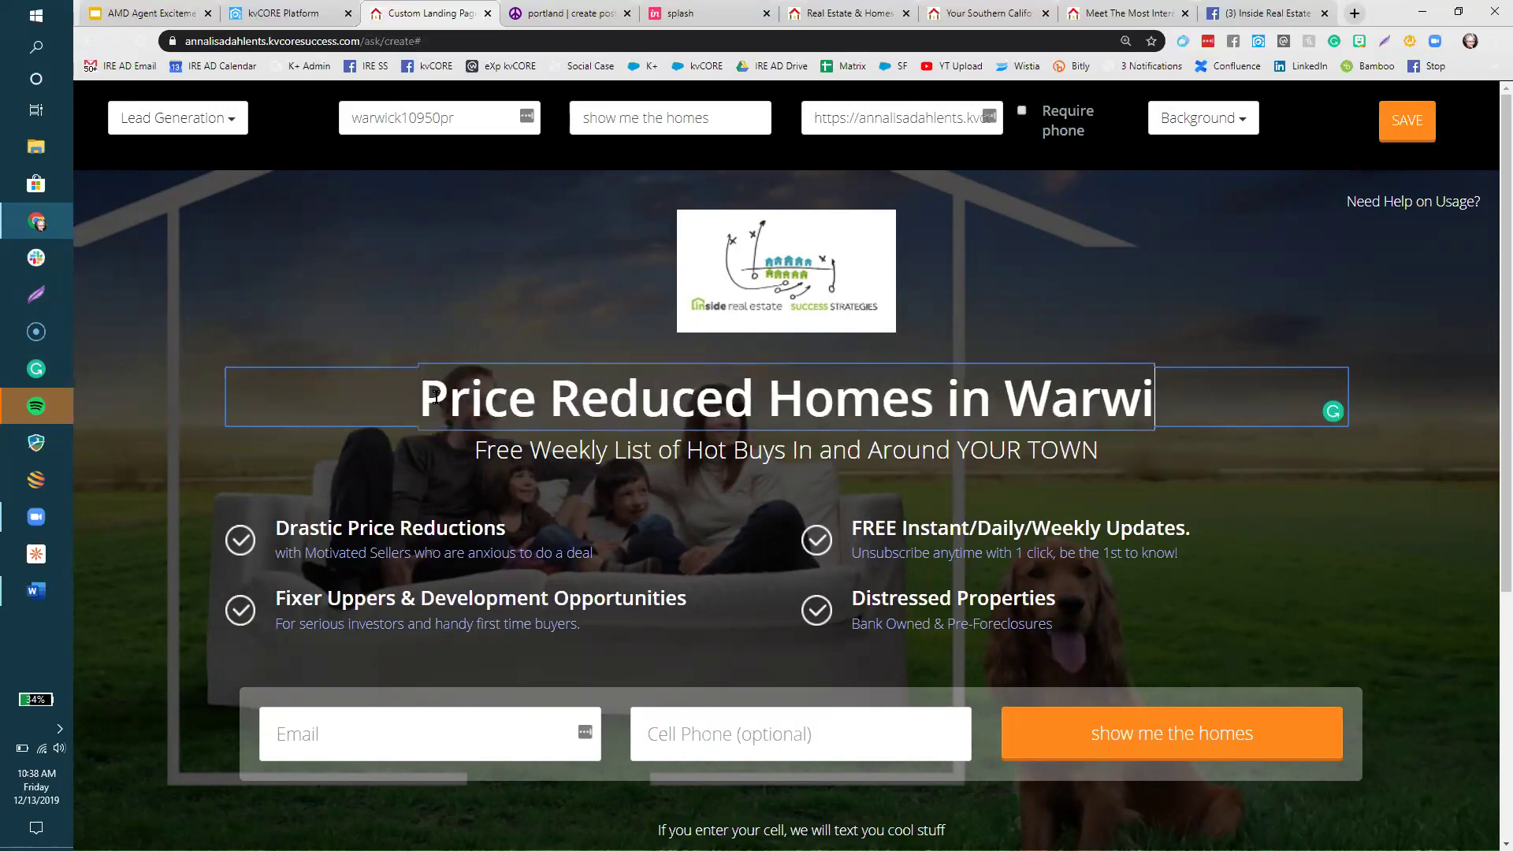
{"action": "type", "text": "ck, 10950"}
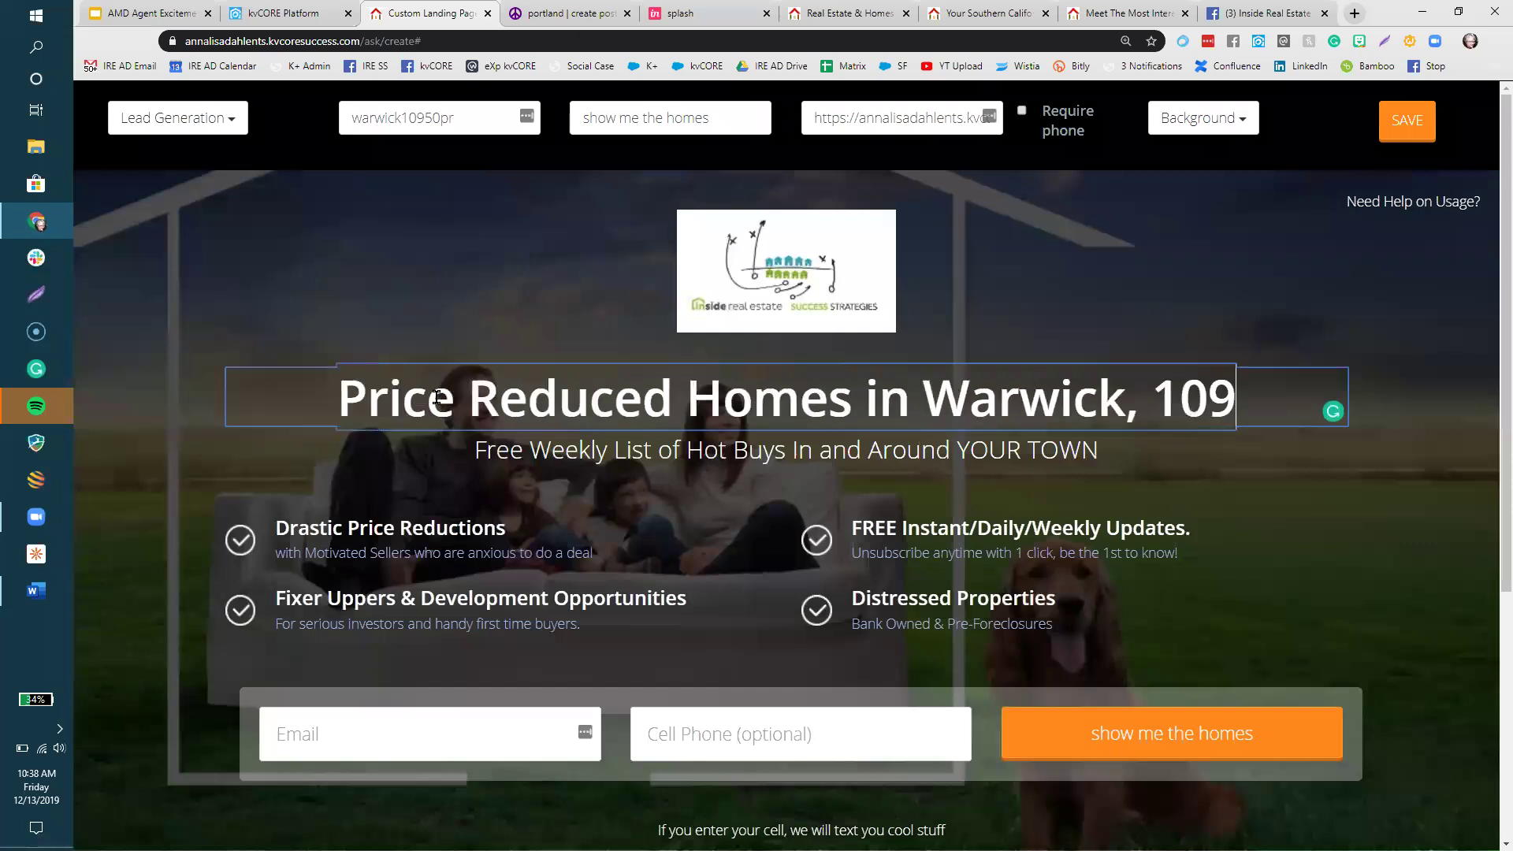
- In the subtitle, replace 'Weekly' with 'Daily' and 'YOUR TOWN' with 'Warwick'
{"action": "left_click", "coordinate": [545, 458]}
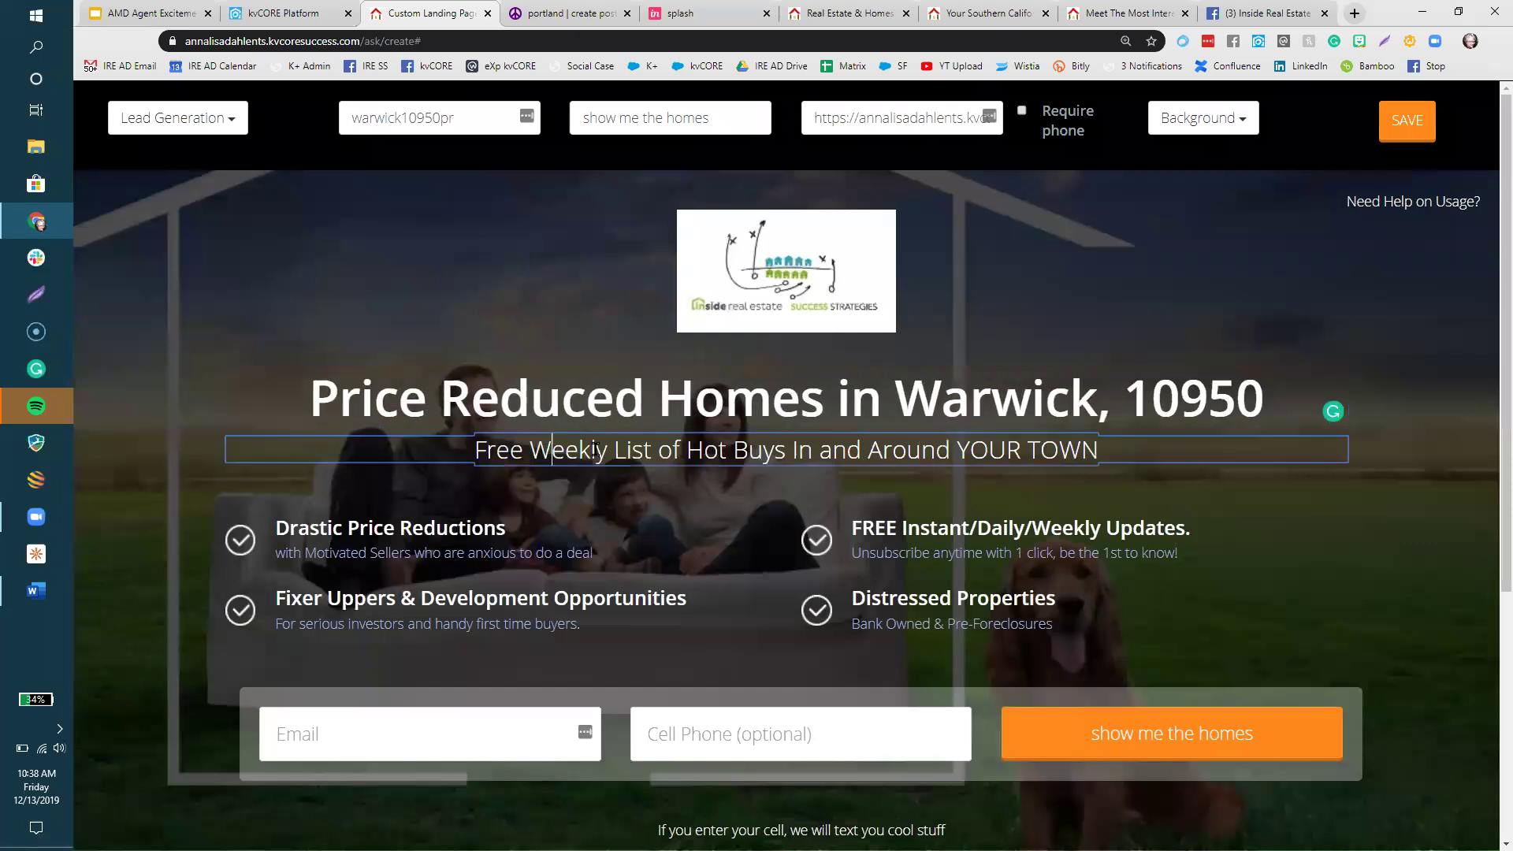
{"action": "left_click_drag", "start_coordinate": [596, 451], "coordinate": [537, 452]}
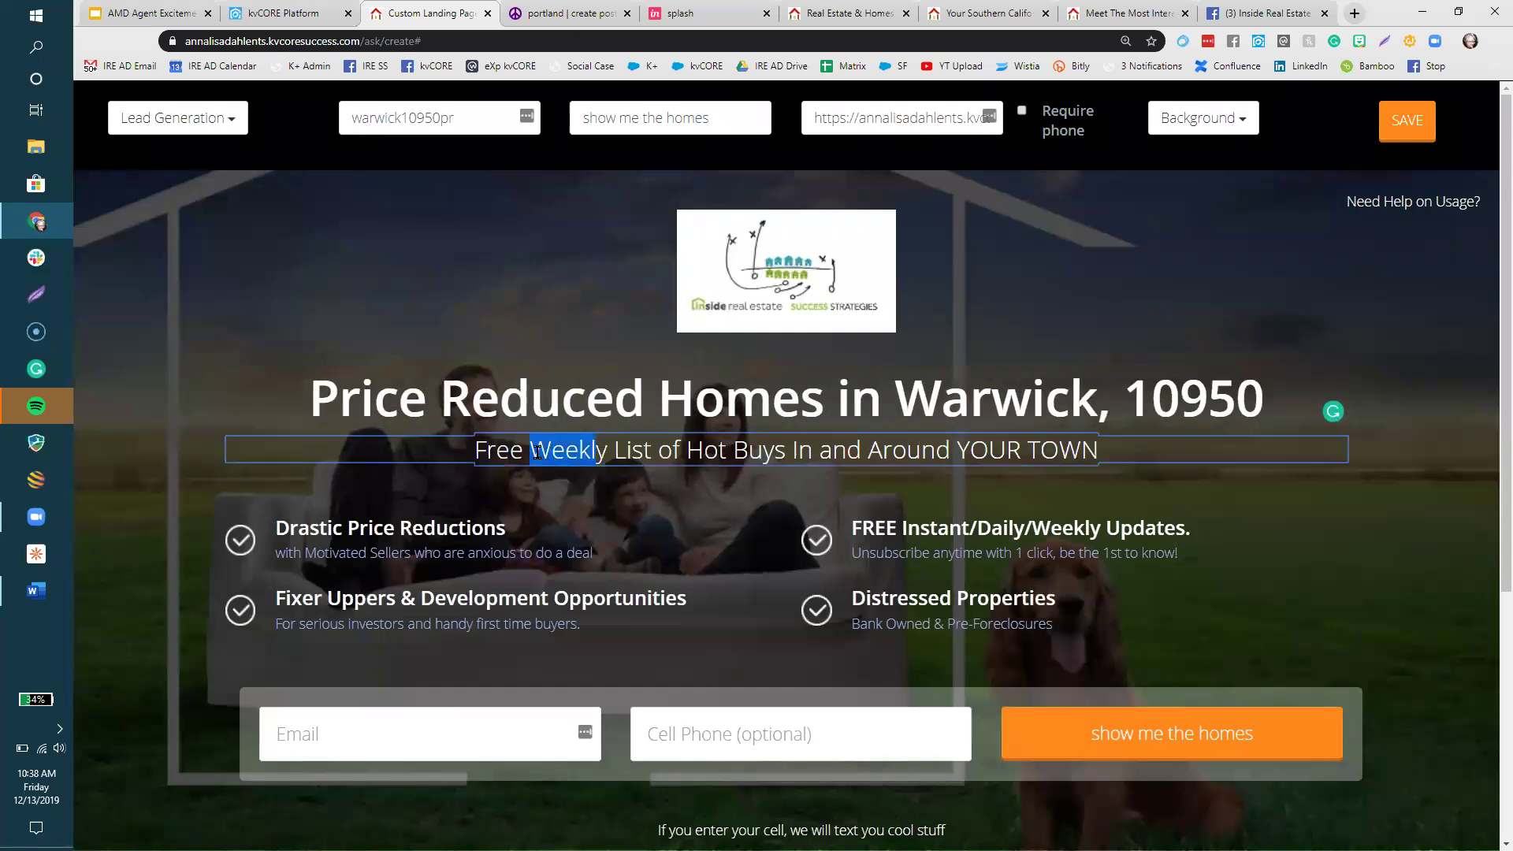
{"action": "type", "text": "Daily"}
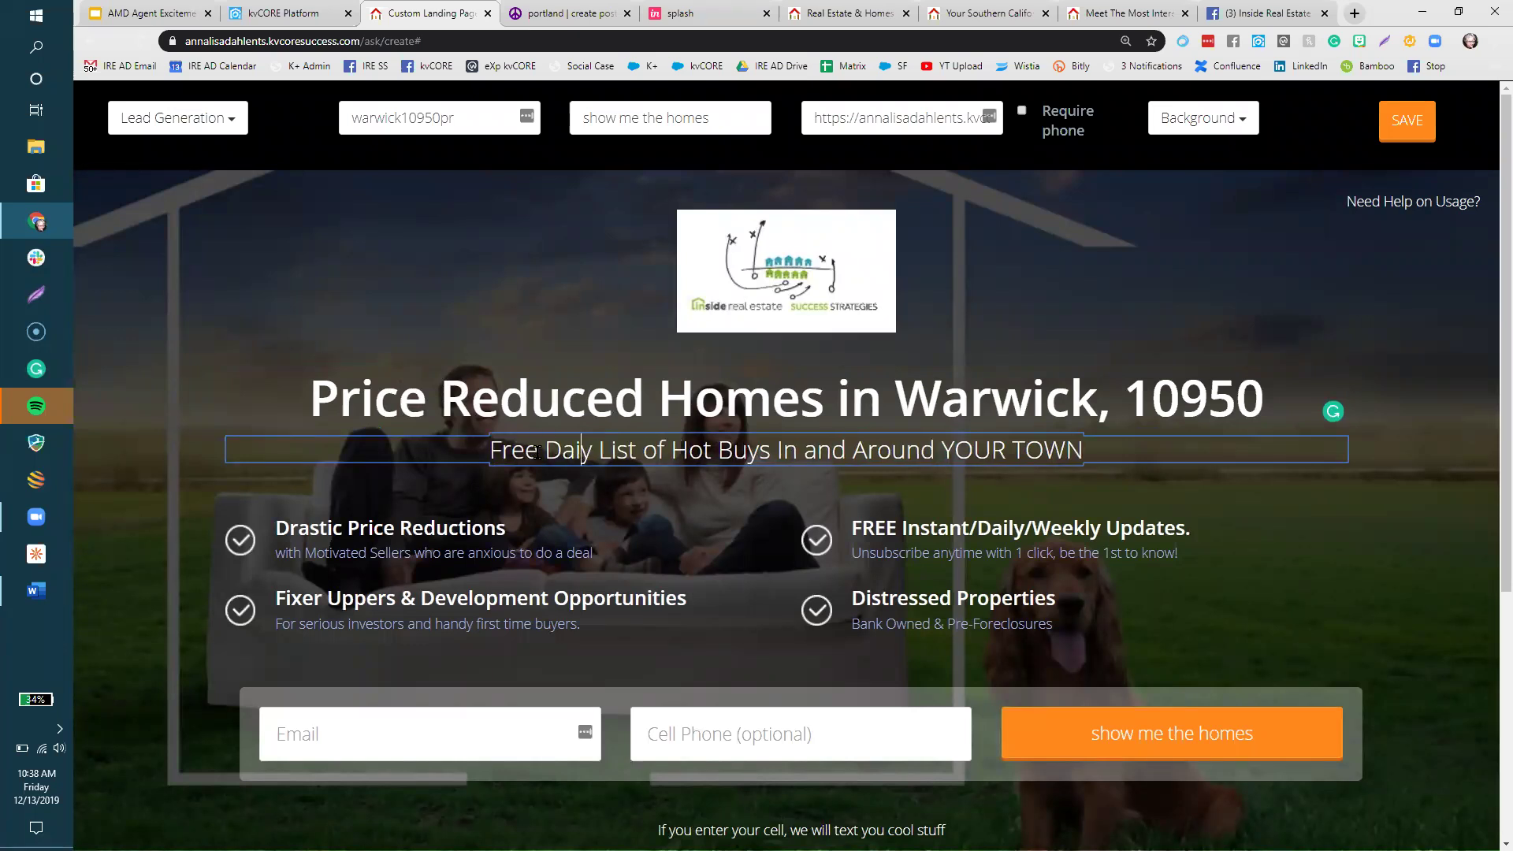
{"action": "left_click_drag", "start_coordinate": [1105, 435], "coordinate": [939, 443]}
{"action": "type", "text": "Warwick"}
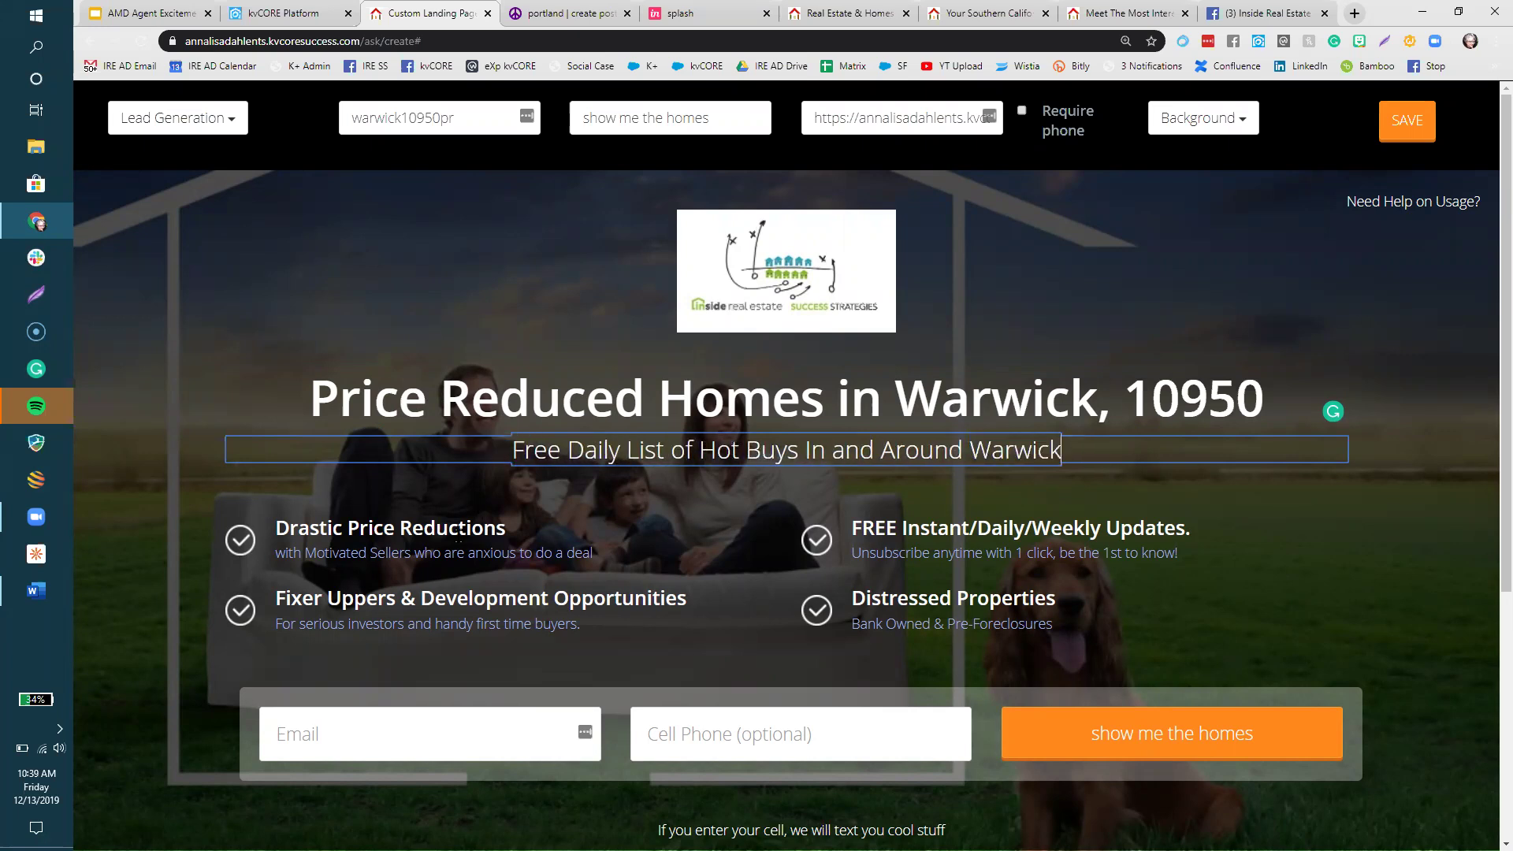
{"action": "left_click", "coordinate": [458, 536]}
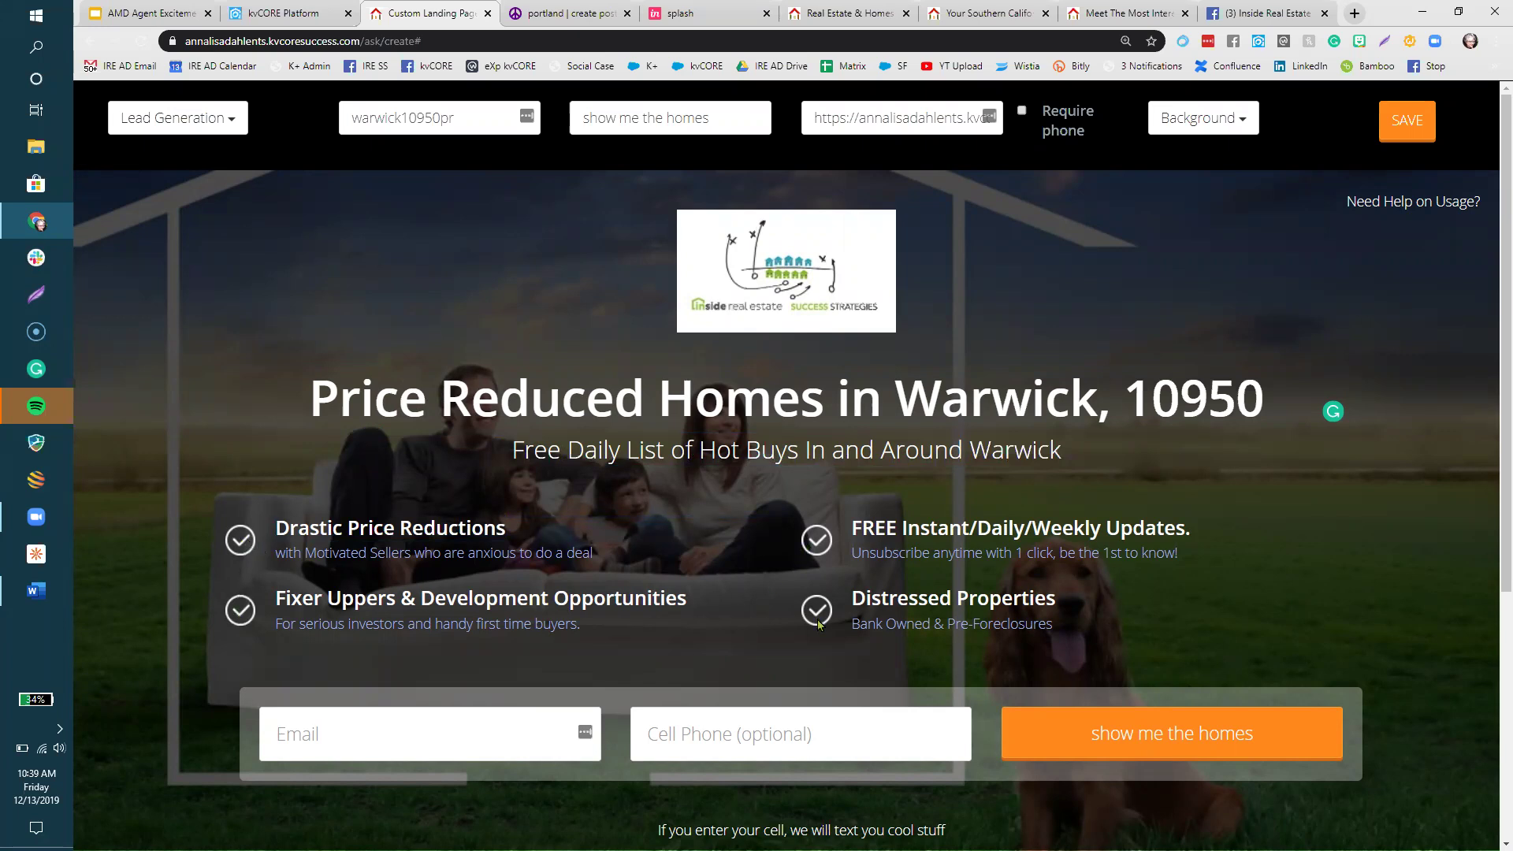
- Retext the first bullet as 'edit me if you want to' / 'change me up if you want to' and drop Distressed Properties
{"action": "left_click", "coordinate": [447, 529]}
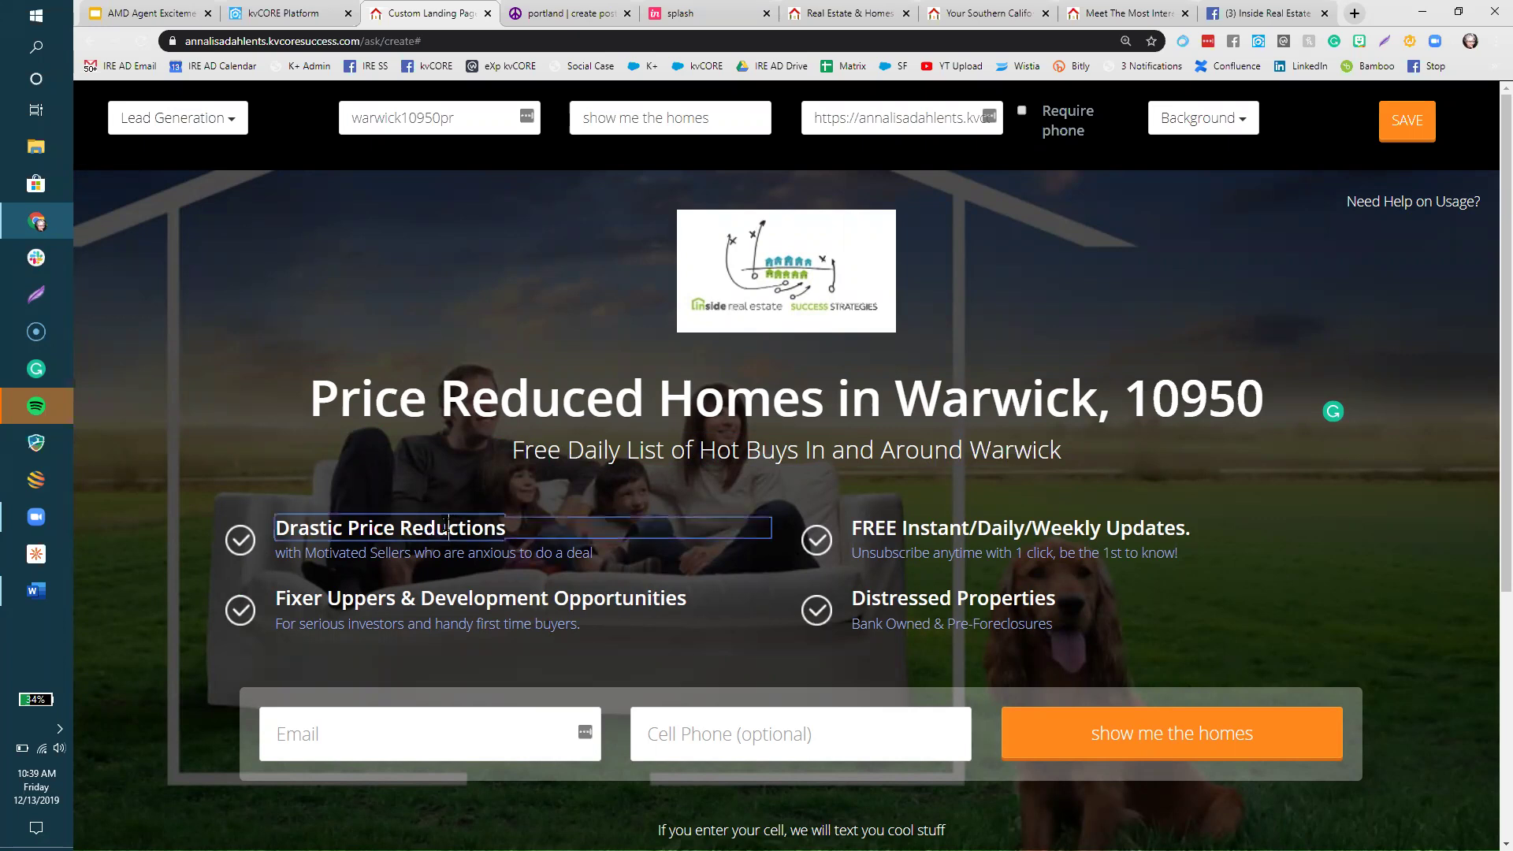
{"action": "left_click_drag", "start_coordinate": [506, 528], "coordinate": [274, 528]}
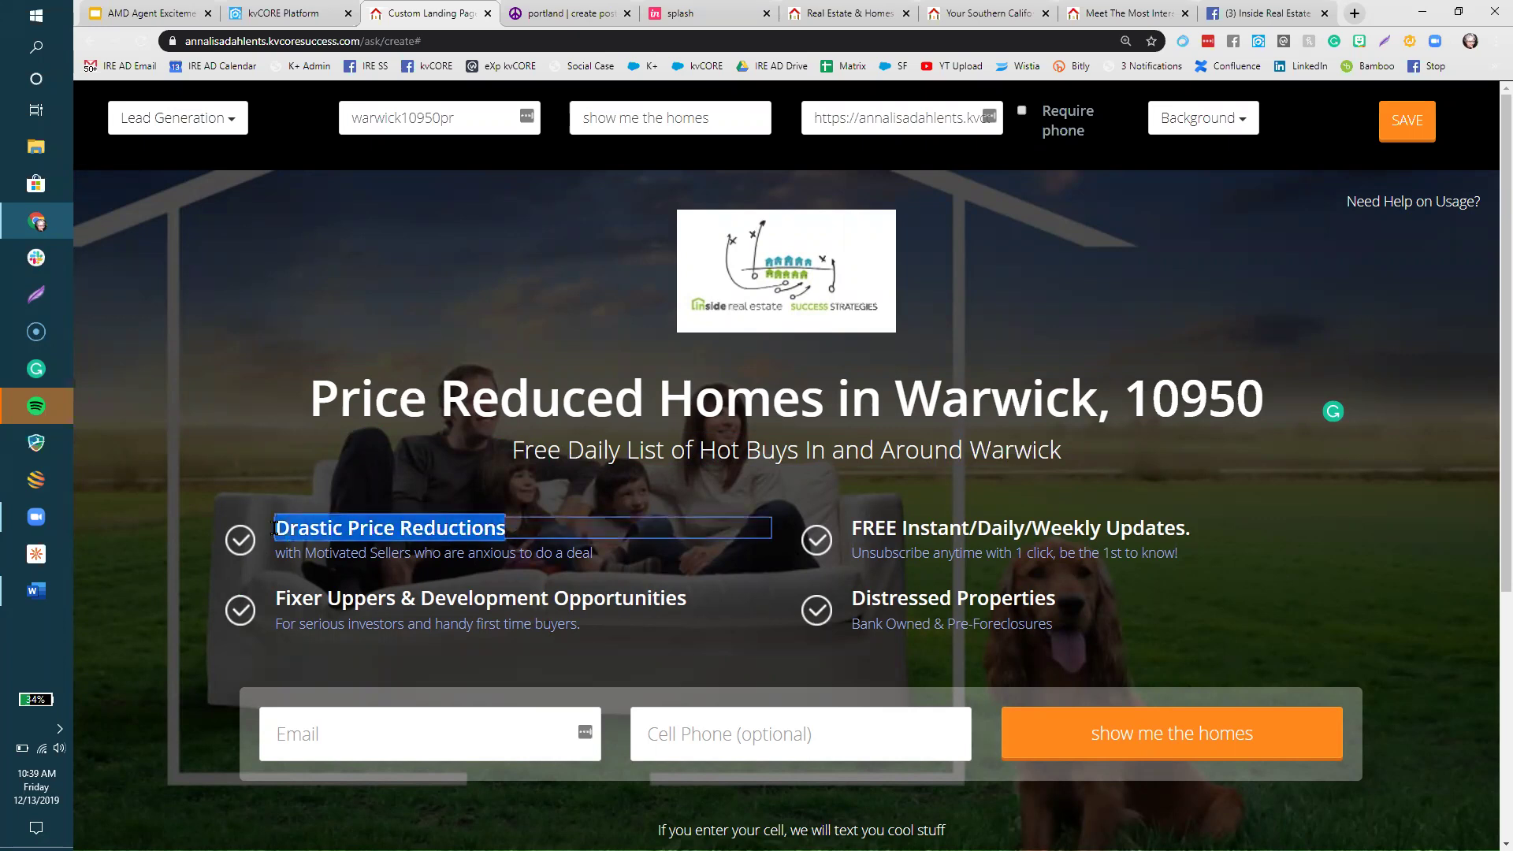
{"action": "type", "text": "edit me"}
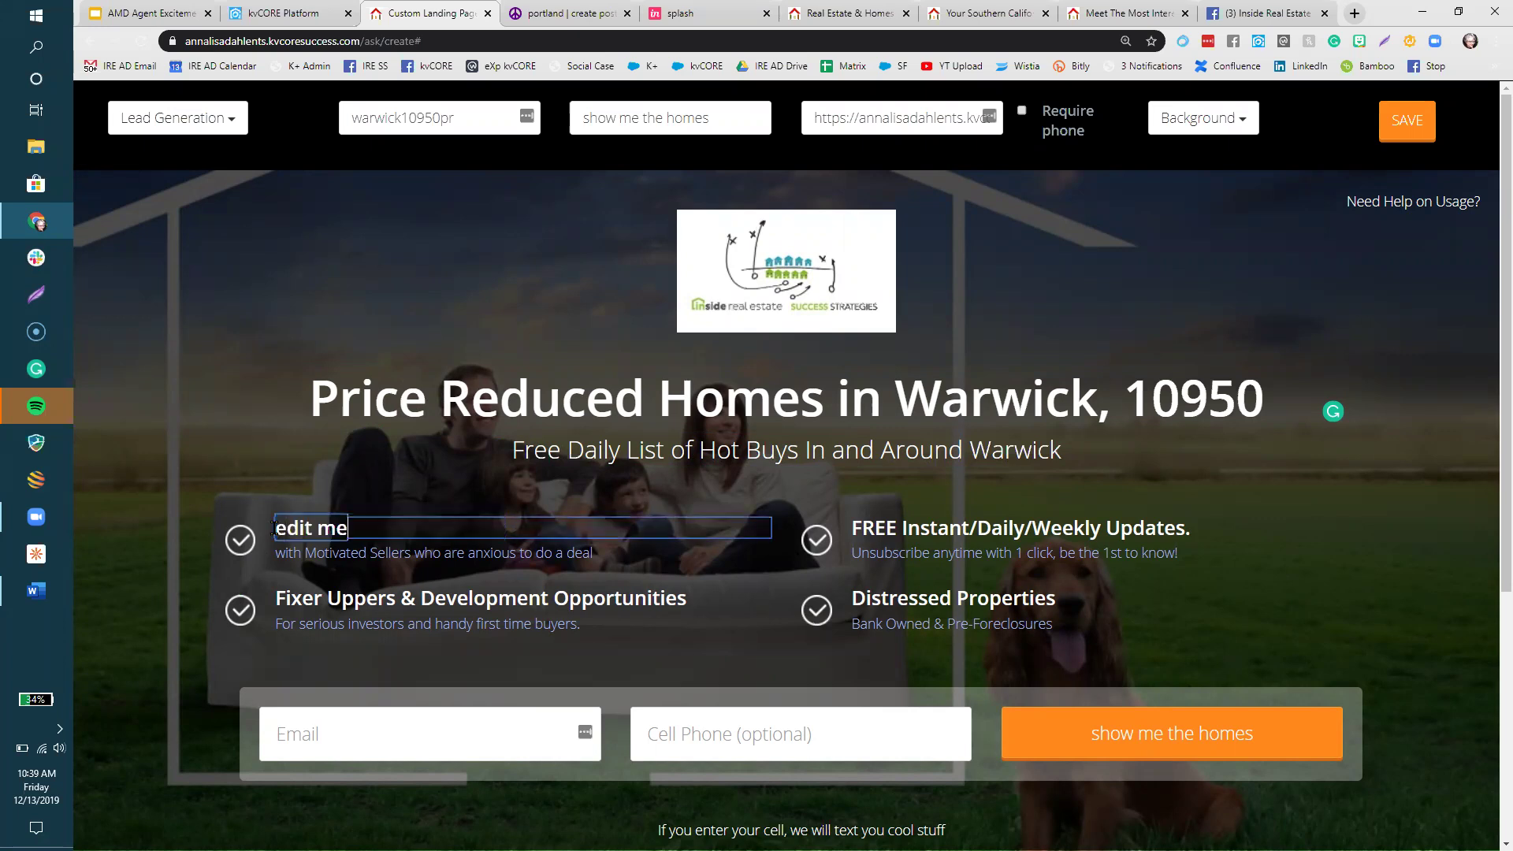
{"action": "type", "text": " if you want to"}
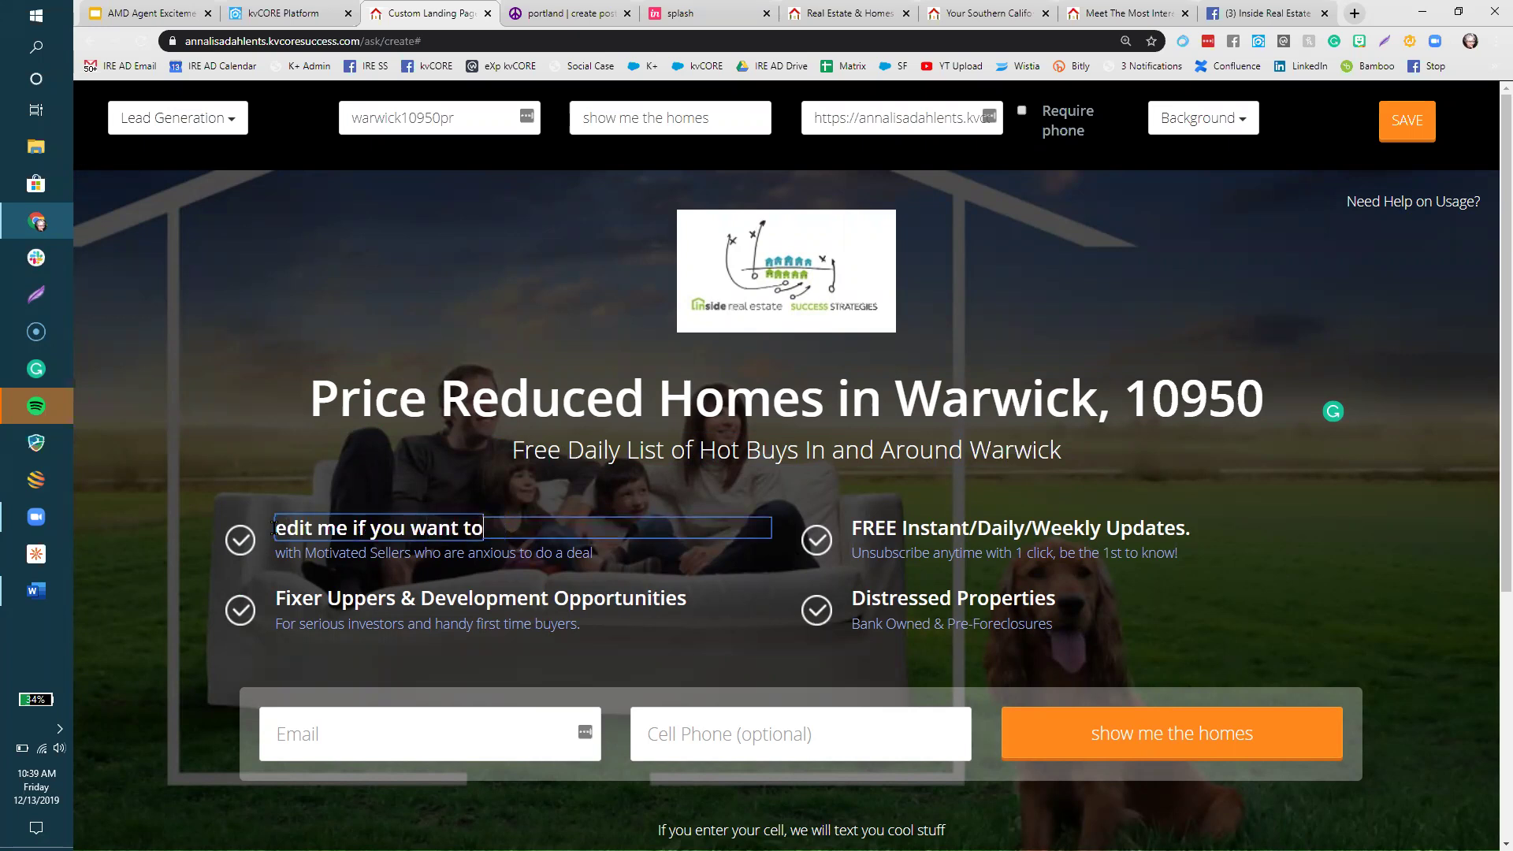
{"action": "left_click", "coordinate": [295, 552]}
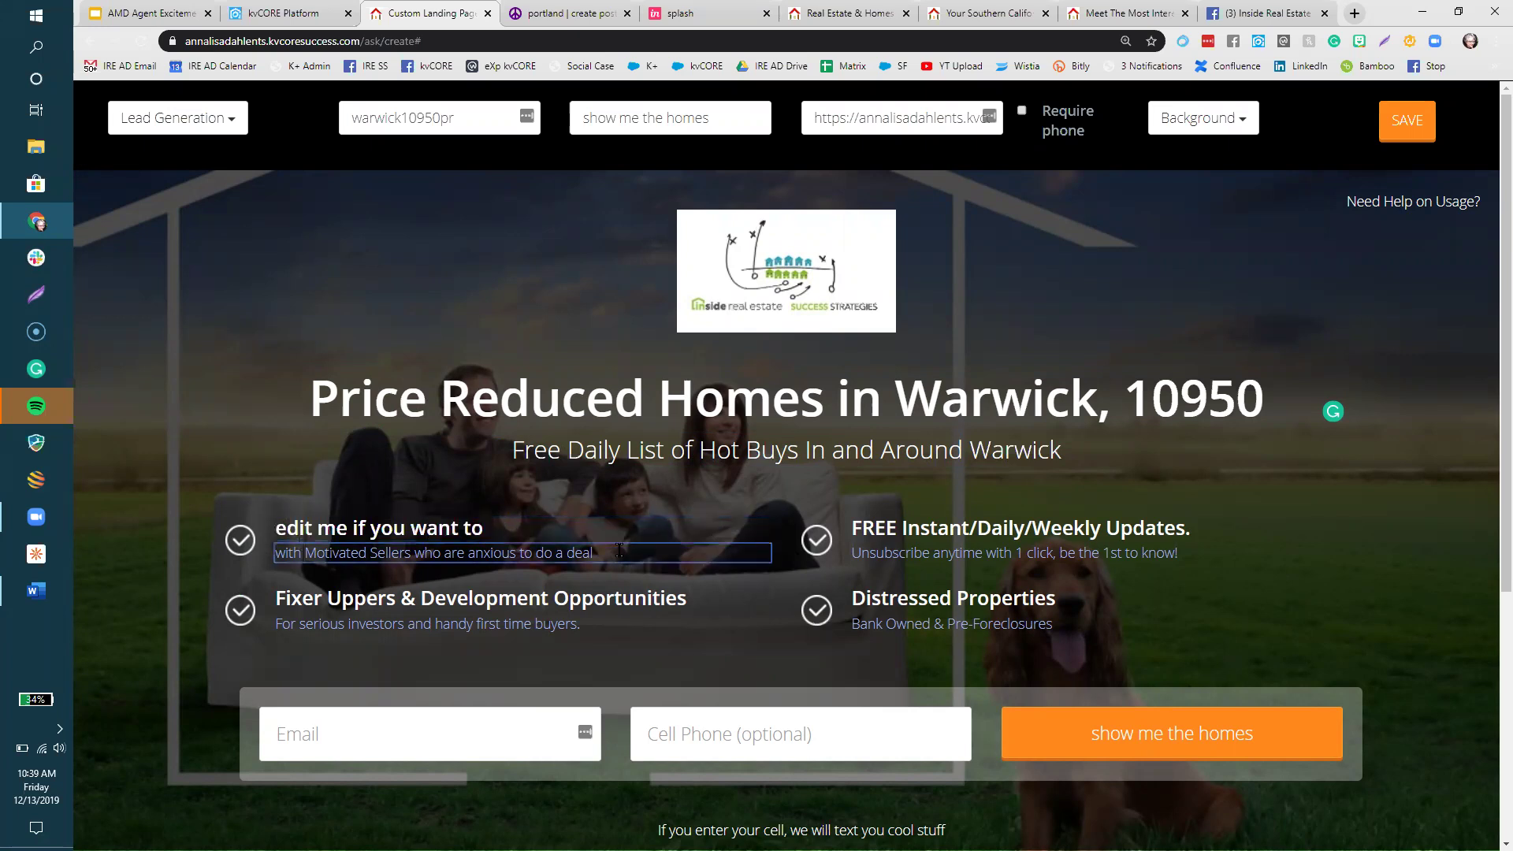
{"action": "left_click_drag", "start_coordinate": [618, 551], "coordinate": [277, 574]}
{"action": "type", "text": "ch"}
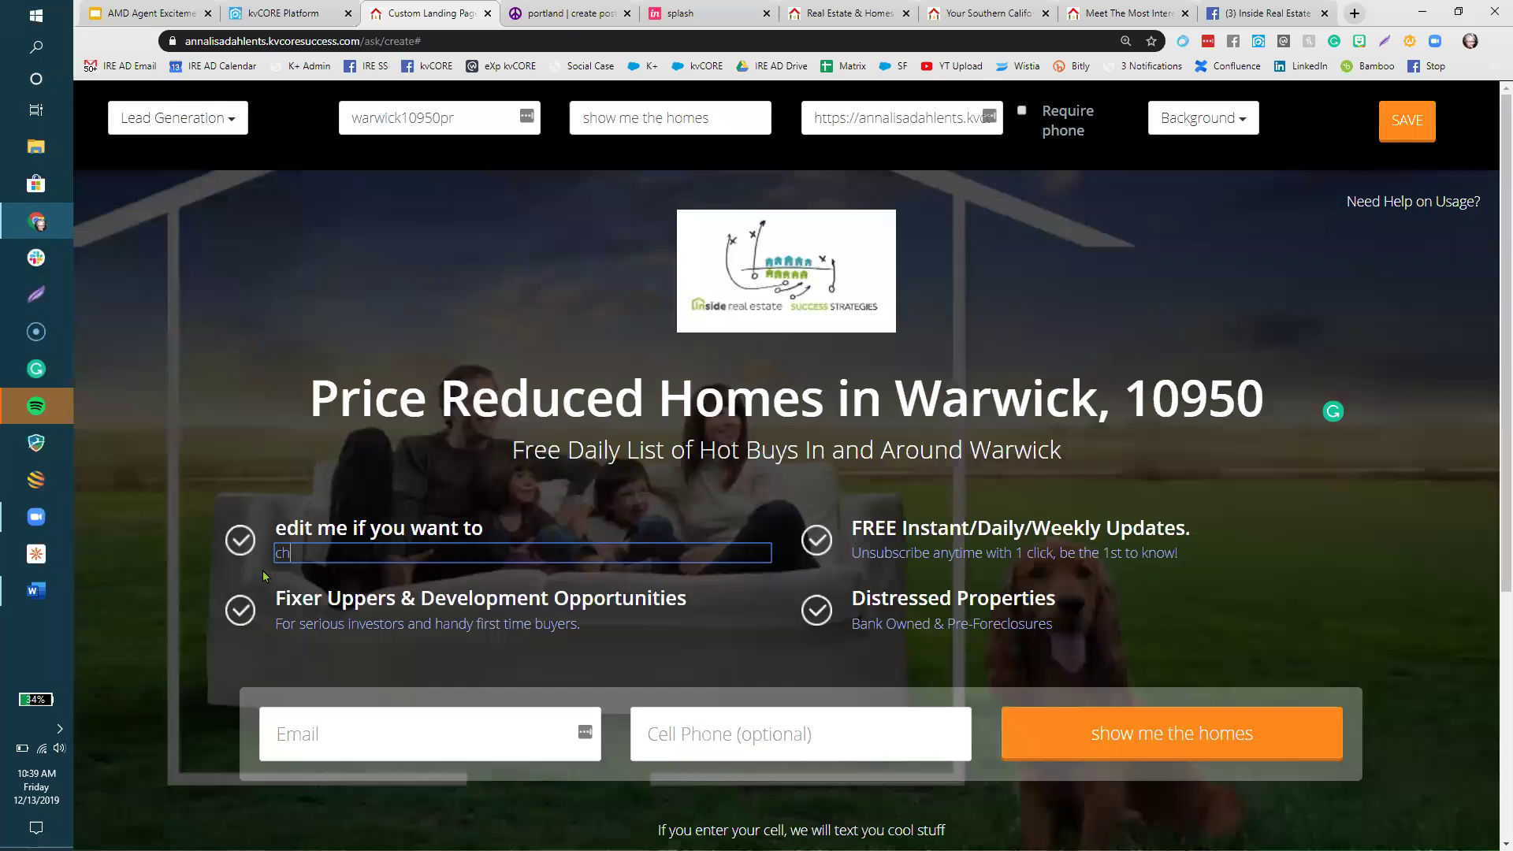
{"action": "type", "text": "ange me up if you want to"}
{"action": "left_click", "coordinate": [873, 555]}
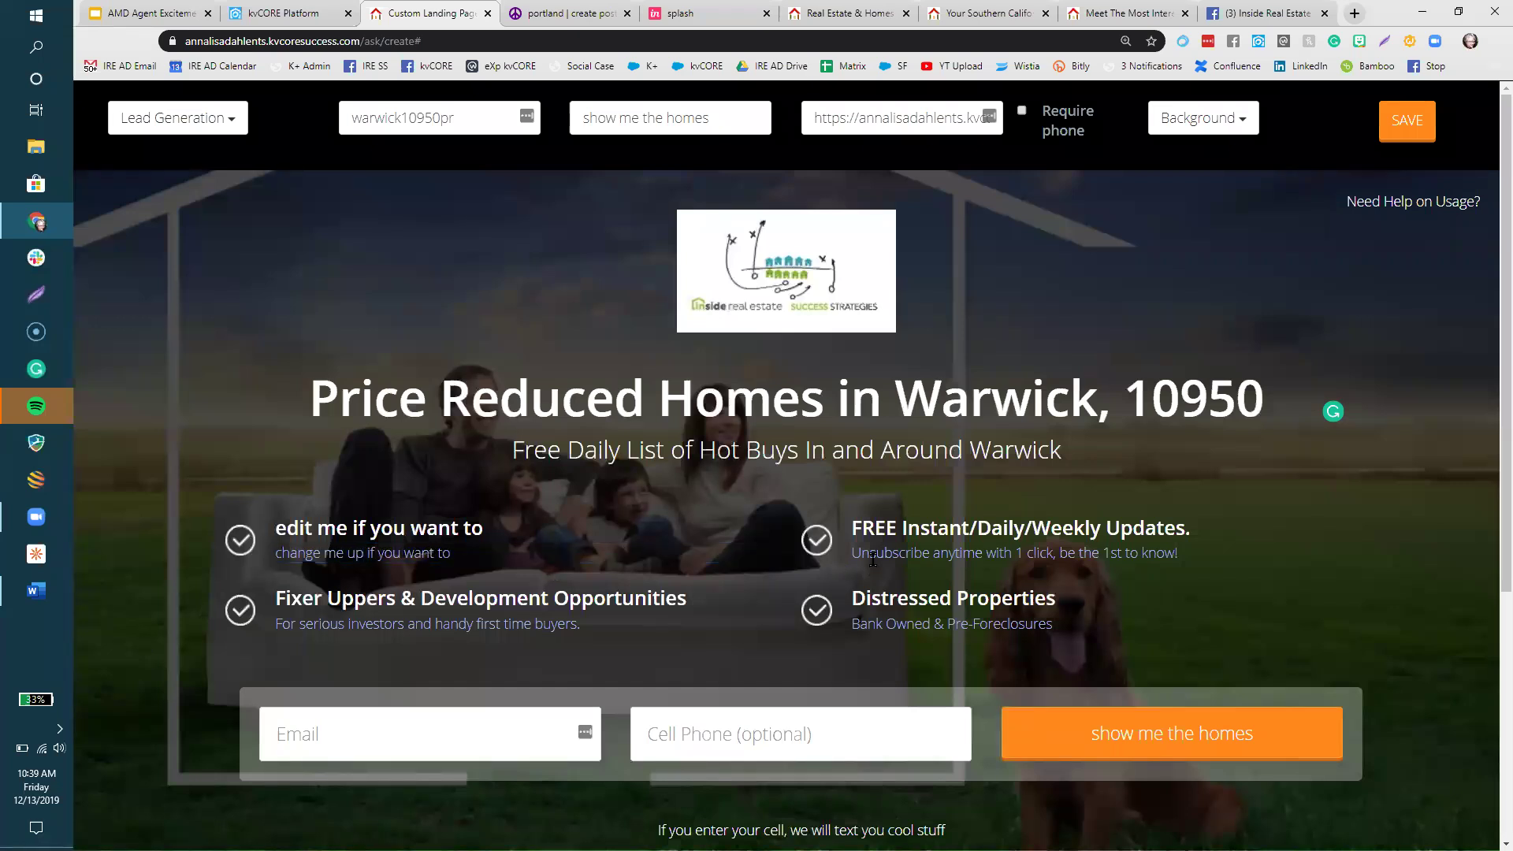
{"action": "left_click", "coordinate": [823, 624]}
- Rename the Instant/Daily/Weekly Updates heading to 'double click to get rid of bullets'
{"action": "left_click", "coordinate": [942, 513]}
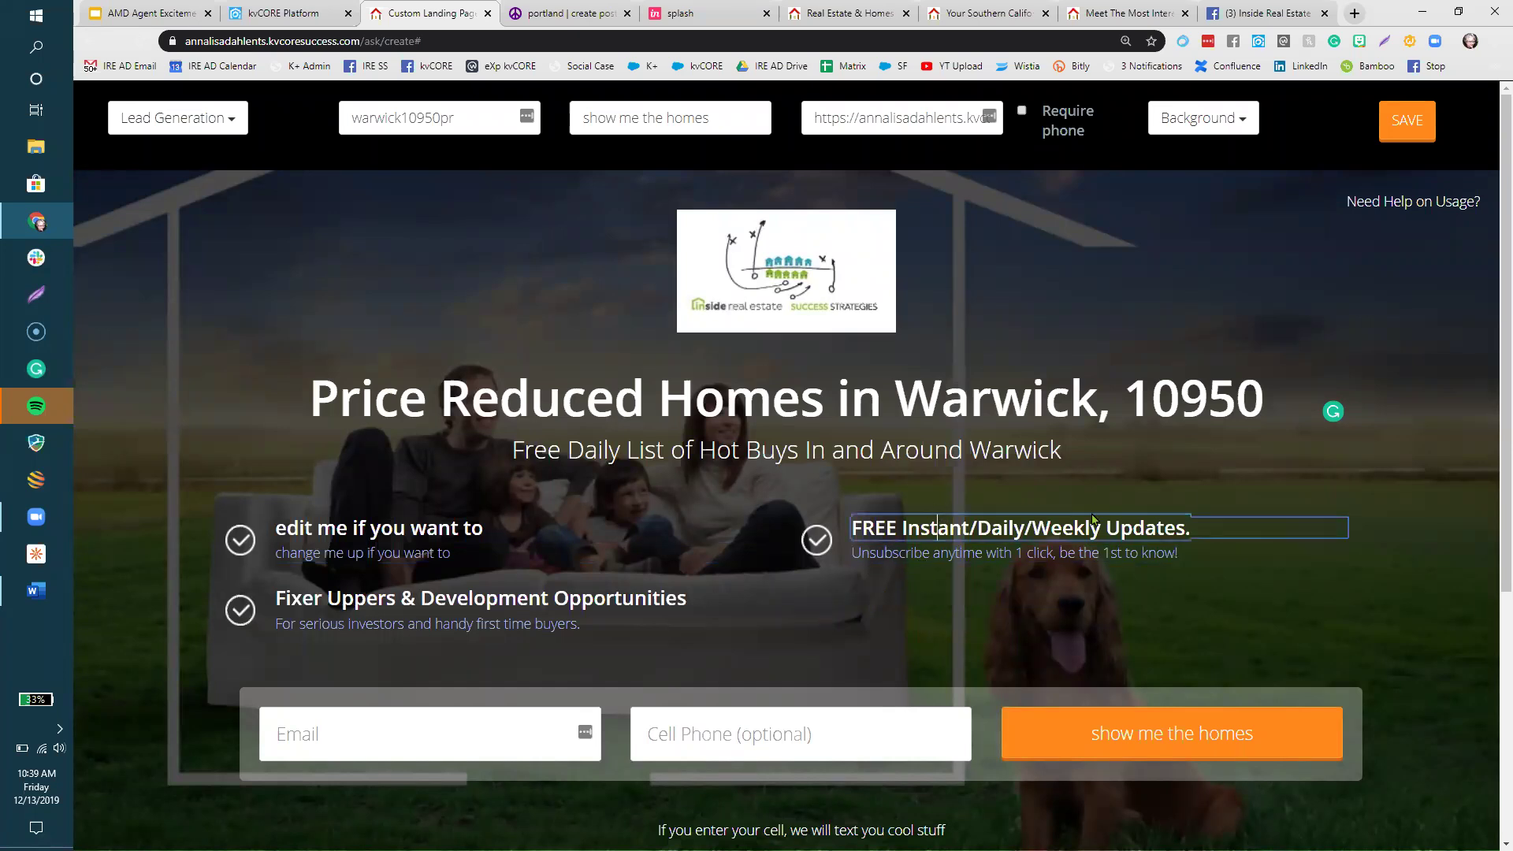
{"action": "left_click_drag", "start_coordinate": [1208, 532], "coordinate": [872, 557]}
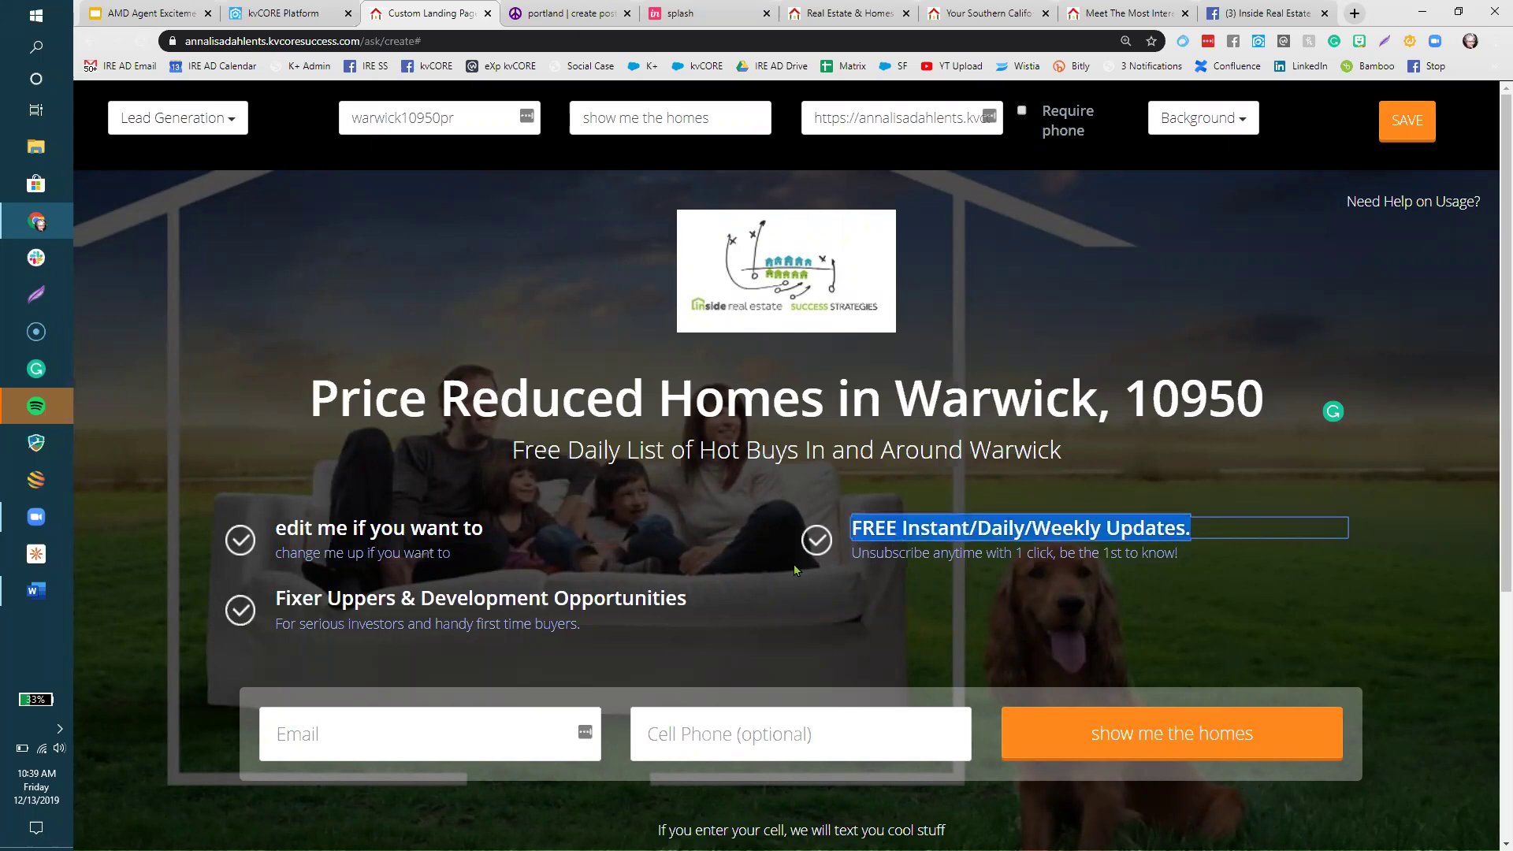
{"action": "type", "text": "doubole c"}
{"action": "key", "text": "BackSpace"}
{"action": "key", "text": "BackSpace"}
{"action": "key", "text": "BackSpace"}
{"action": "key", "text": "BackSpace"}
{"action": "key", "text": "BackSpace"}
{"action": "type", "text": "le clik"}
{"action": "key", "text": "BackSpace"}
{"action": "type", "text": "ck to get rid of bullets"}
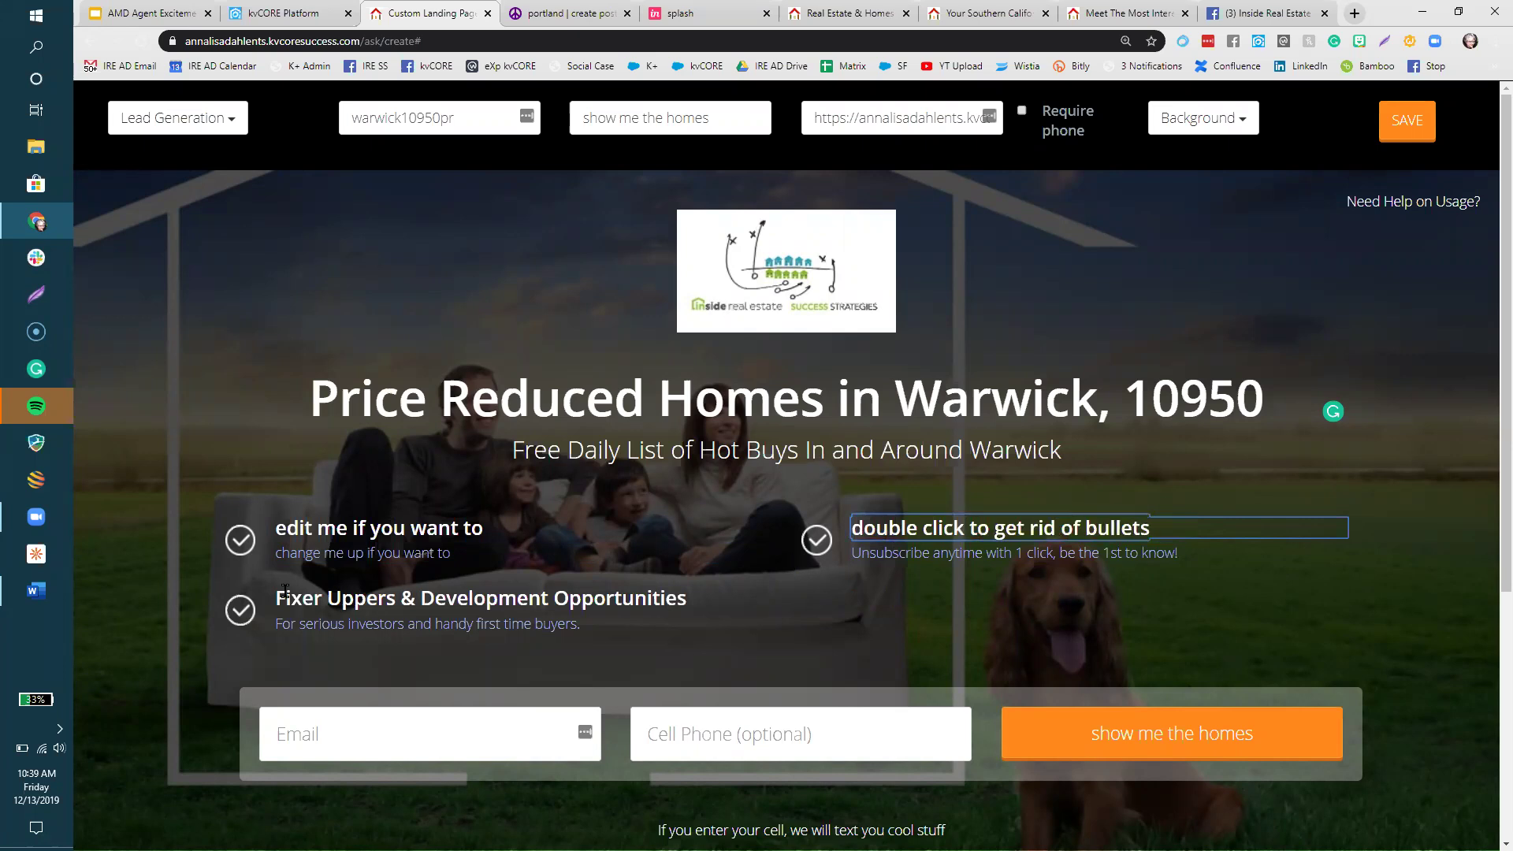
- Delete the remaining Fixer Uppers, 'edit me' and last bullets by double-clicking their icons
{"action": "double_click", "coordinate": [253, 615]}
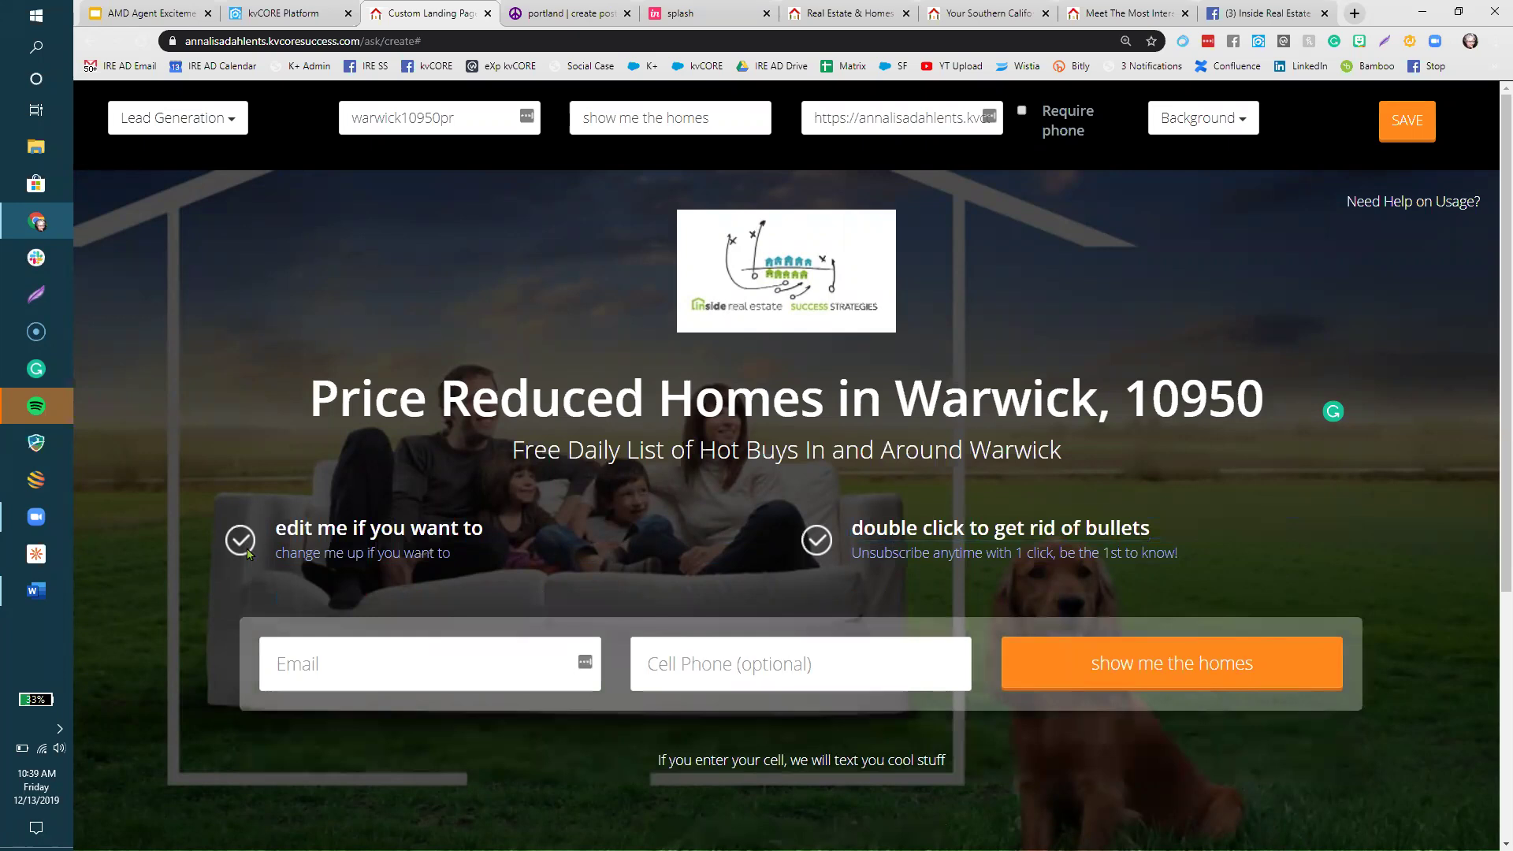
{"action": "double_click", "coordinate": [253, 549]}
{"action": "double_click", "coordinate": [820, 541]}
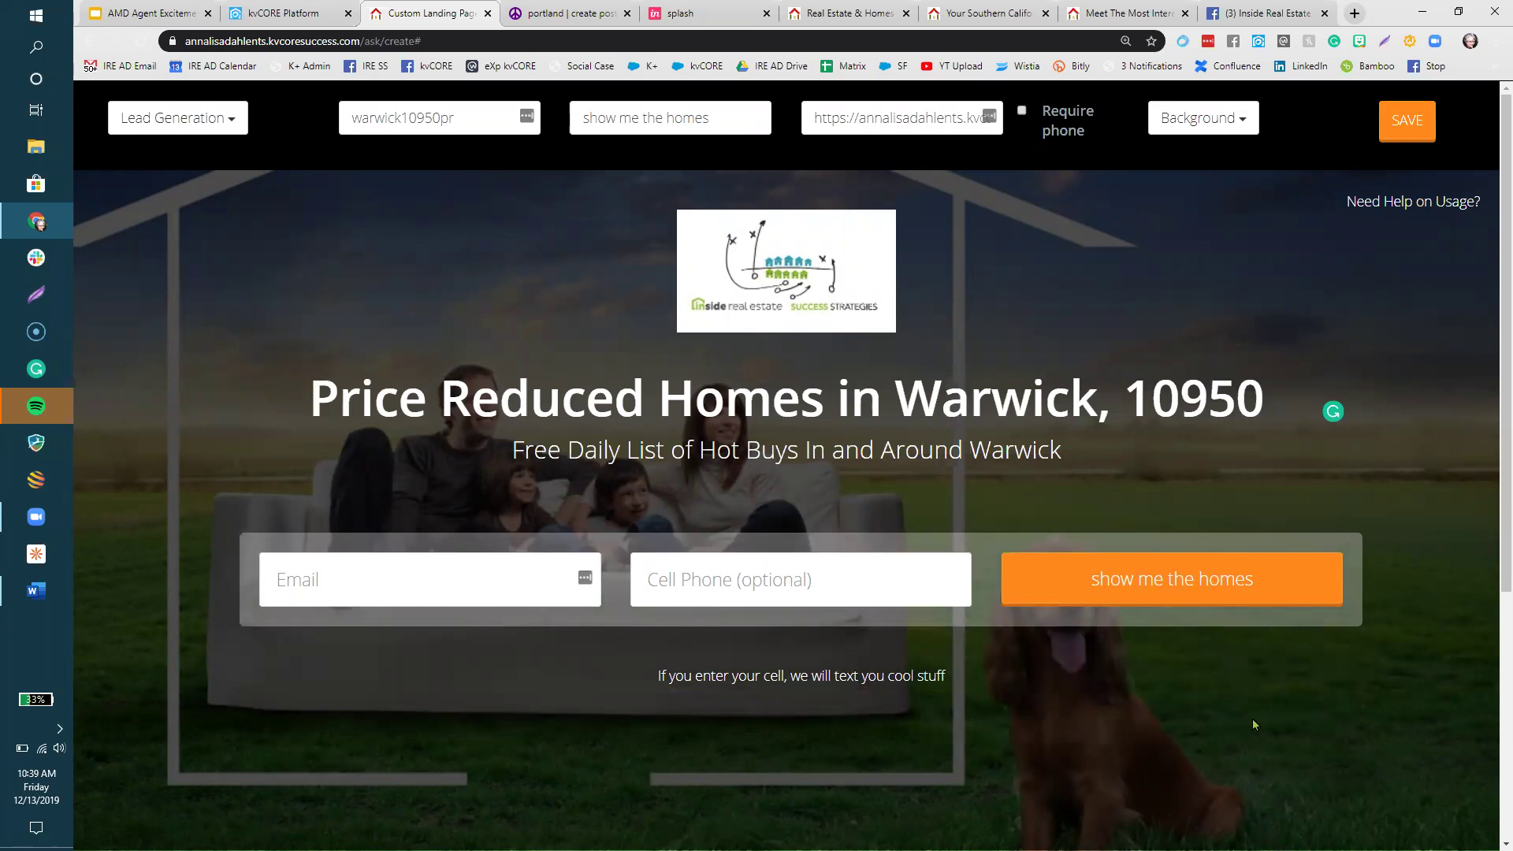
- Save and publish the Warwick landing page, backing out of the first prompt before confirming
{"action": "left_click", "coordinate": [1409, 129]}
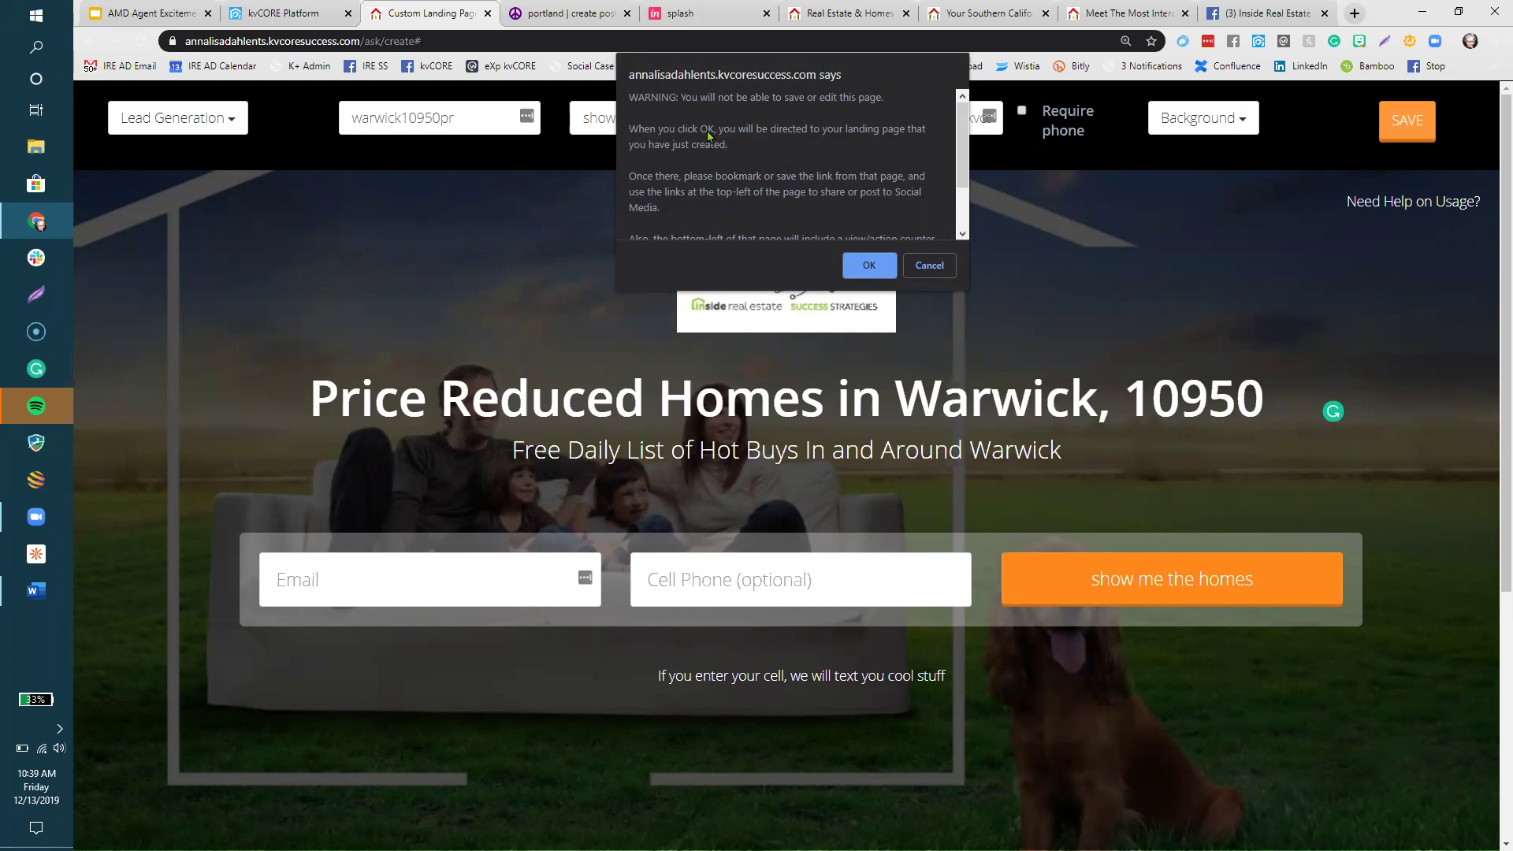
{"action": "left_click", "coordinate": [919, 266]}
{"action": "left_click_drag", "start_coordinate": [422, 41], "coordinate": [366, 47]}
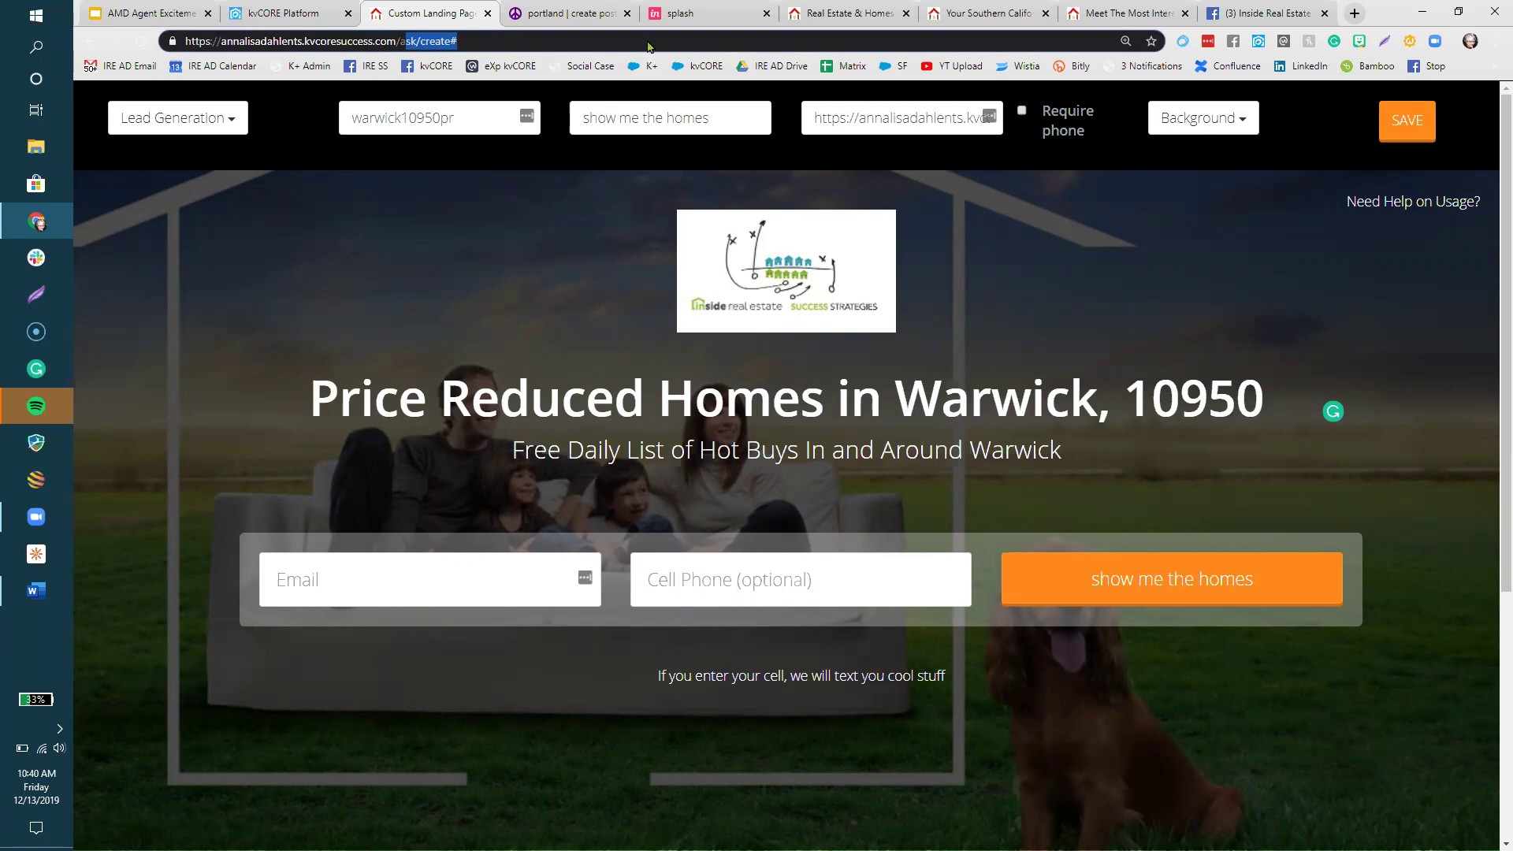
{"action": "left_click", "coordinate": [1391, 138]}
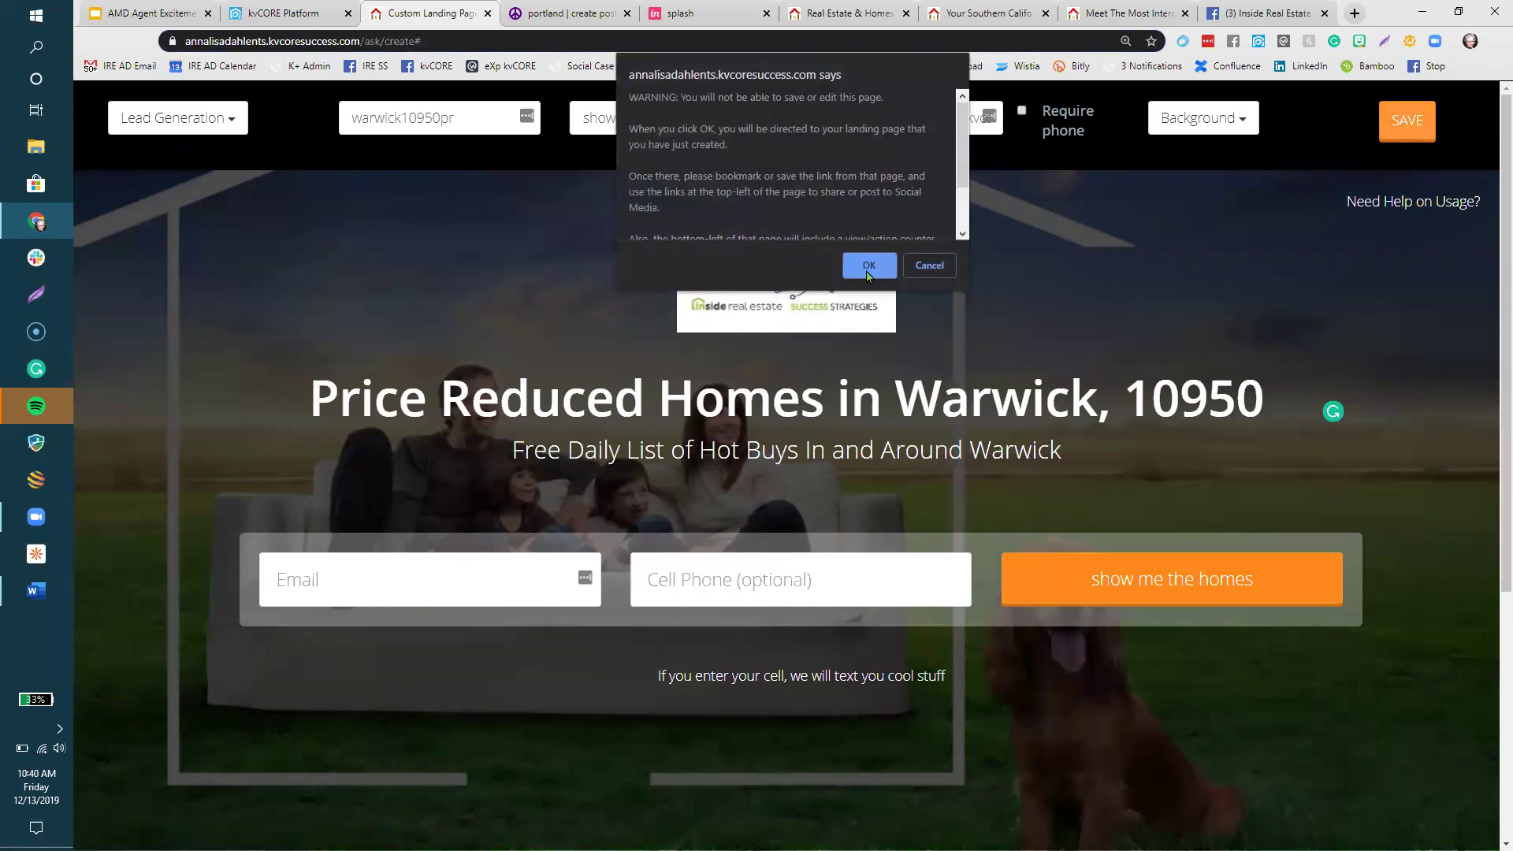
{"action": "key", "text": "Return"}
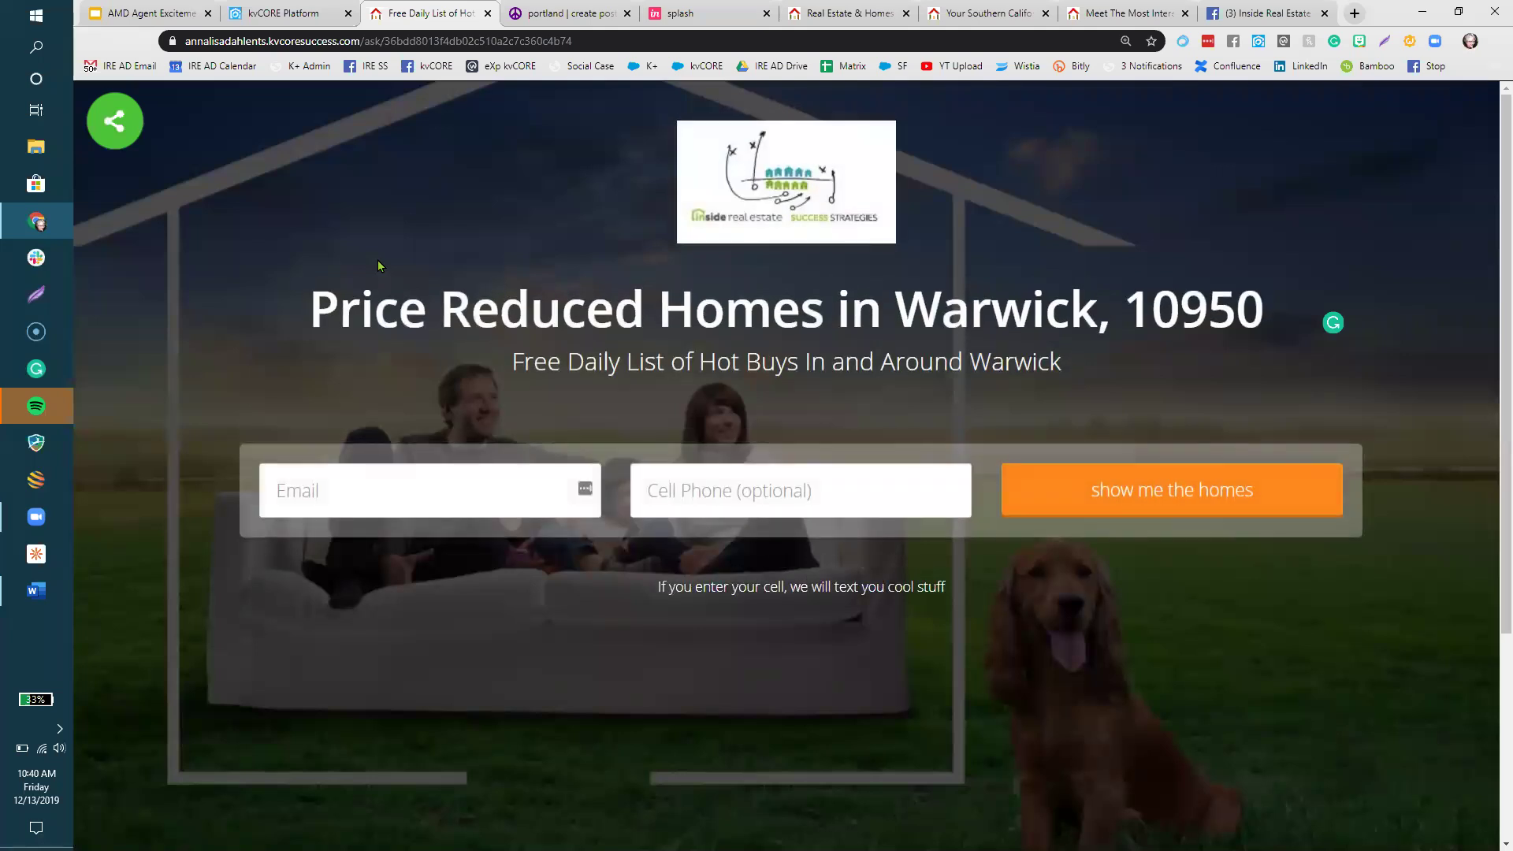
- Copy the live landing page's URL from the address bar
{"action": "left_click", "coordinate": [340, 41]}
{"action": "key", "text": "ctrl+c"}
{"action": "right_click", "coordinate": [341, 41]}
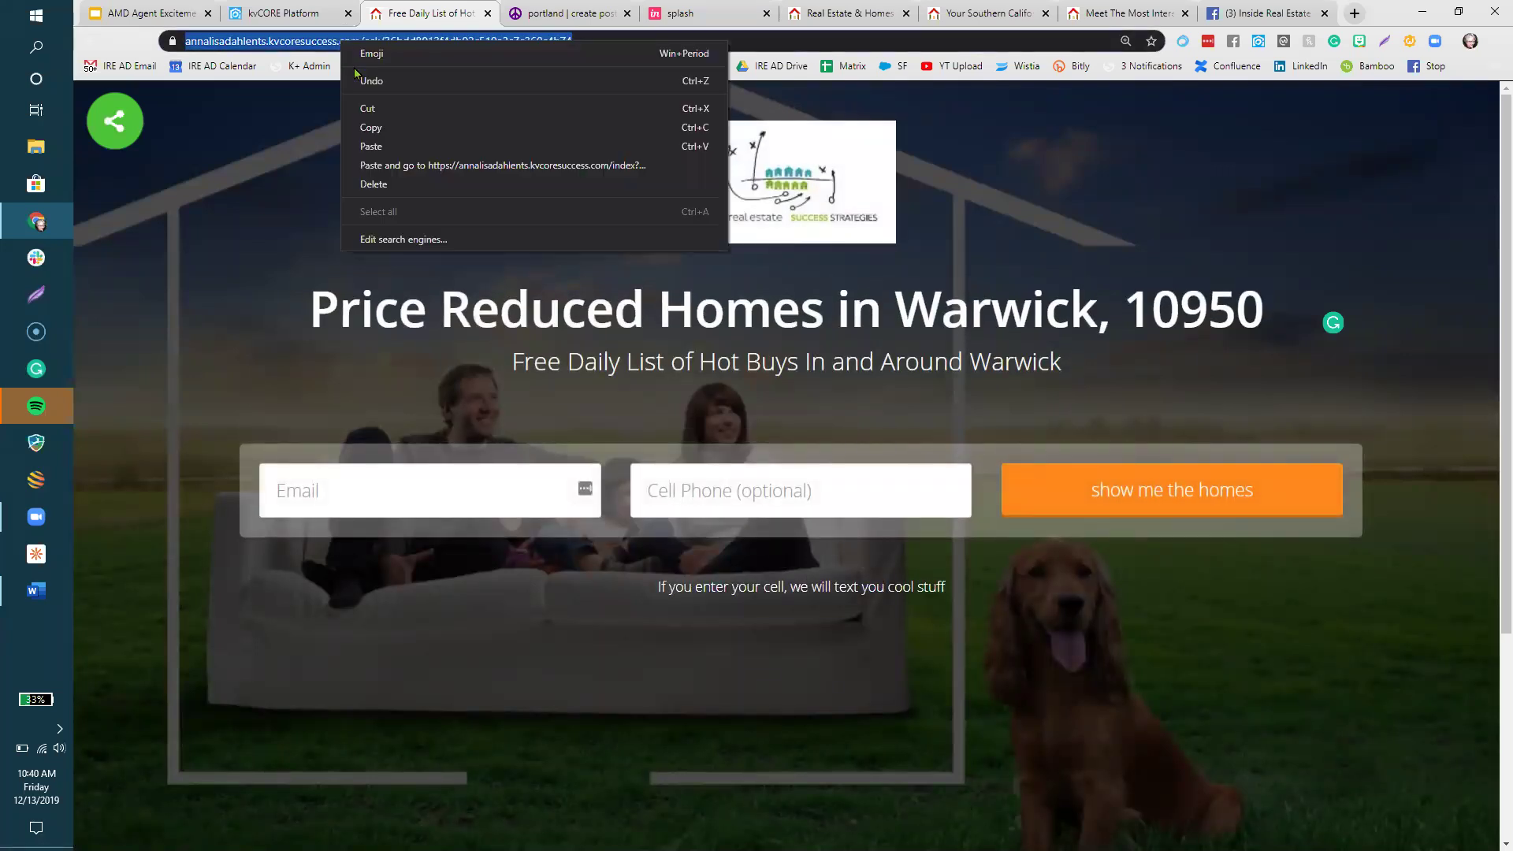
{"action": "left_click", "coordinate": [363, 130]}
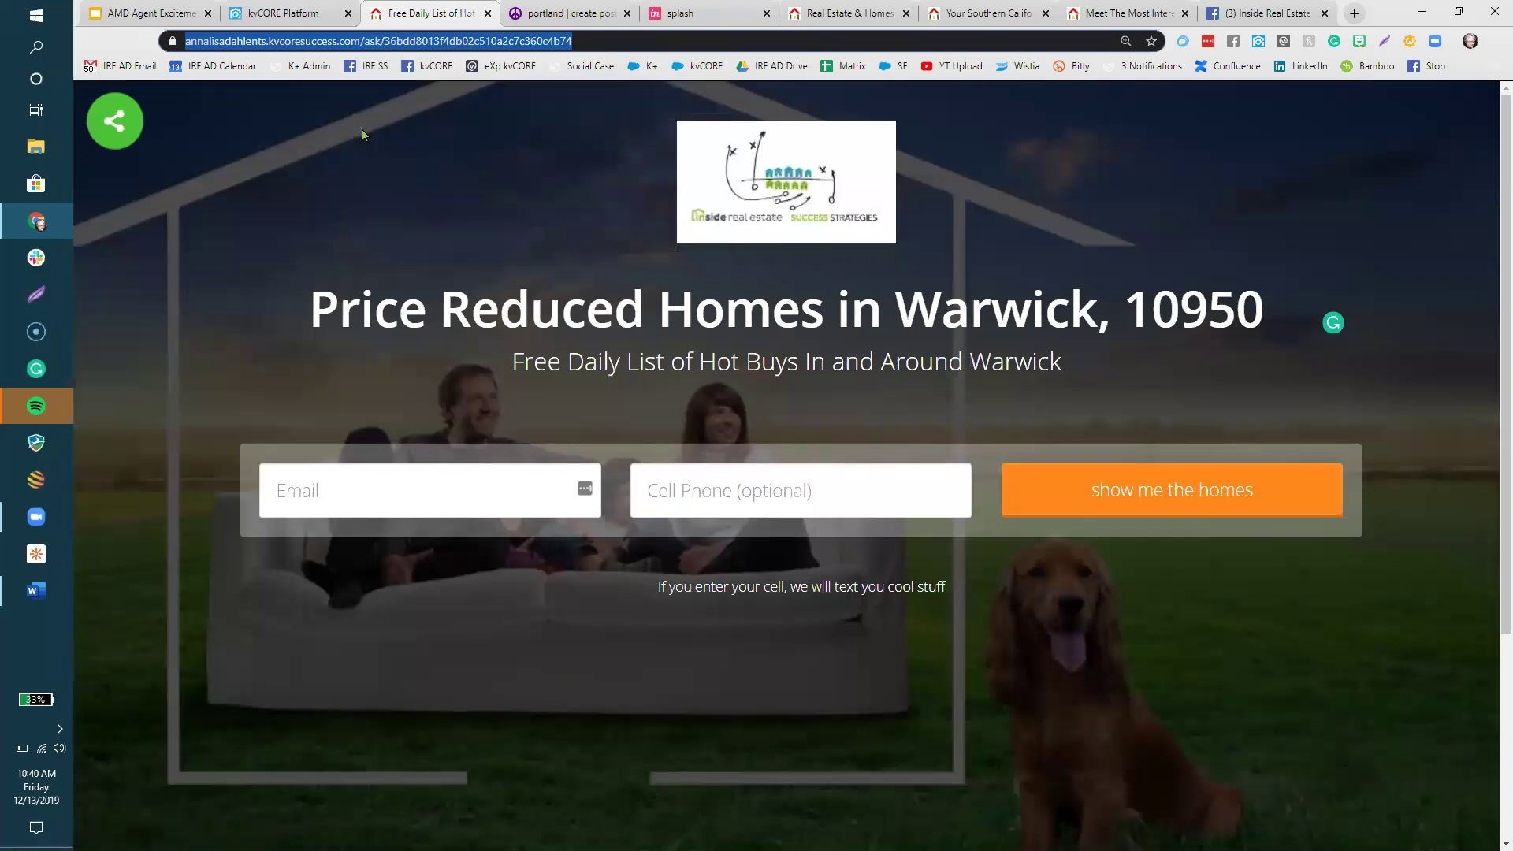
- Preview the page in the Facebook share window, then close it
{"action": "left_click", "coordinate": [107, 130]}
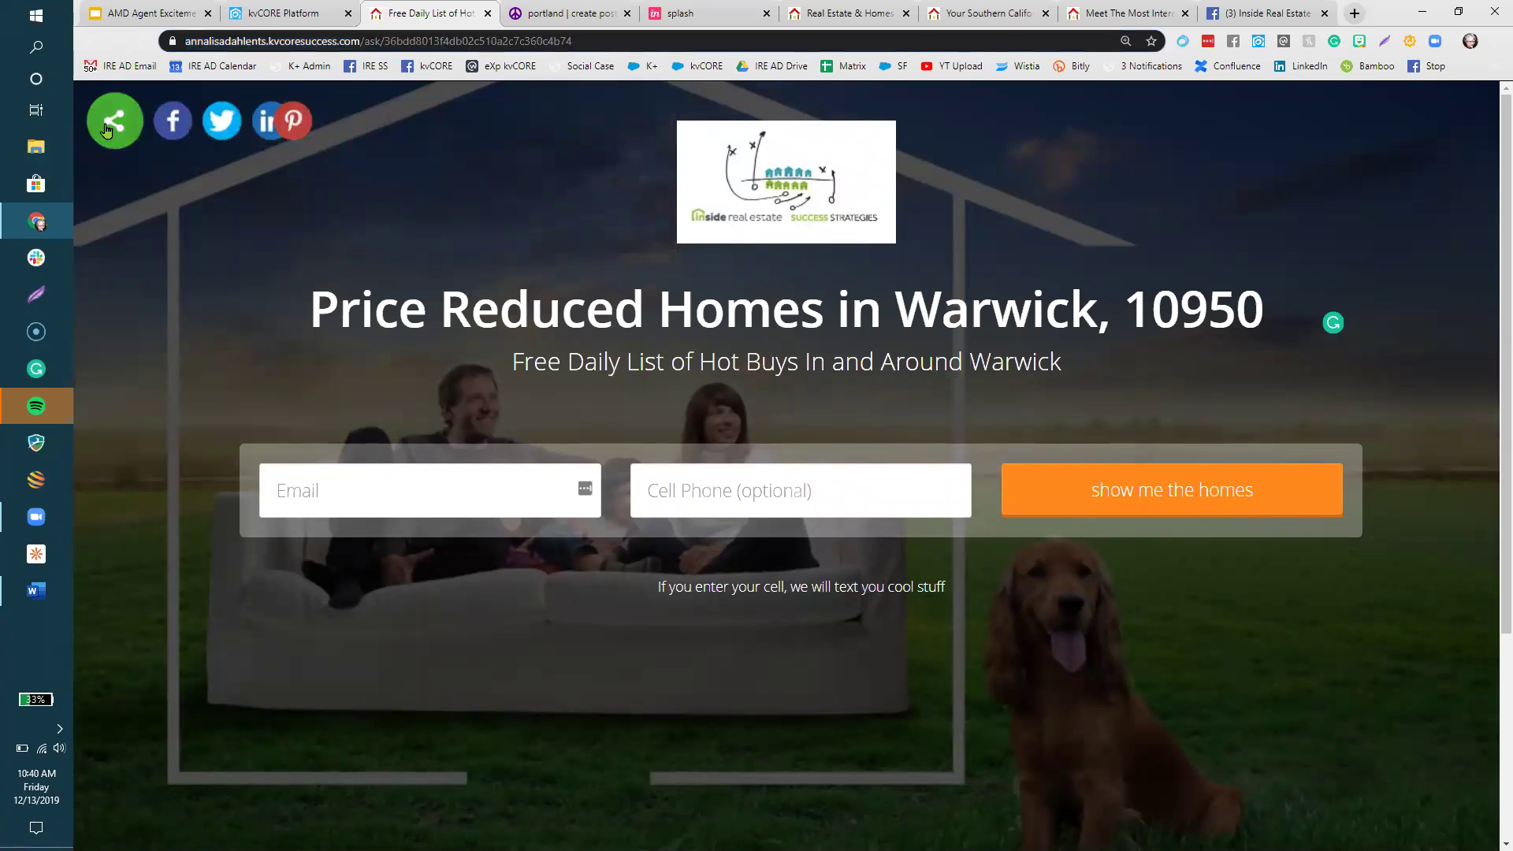
{"action": "left_click", "coordinate": [171, 131]}
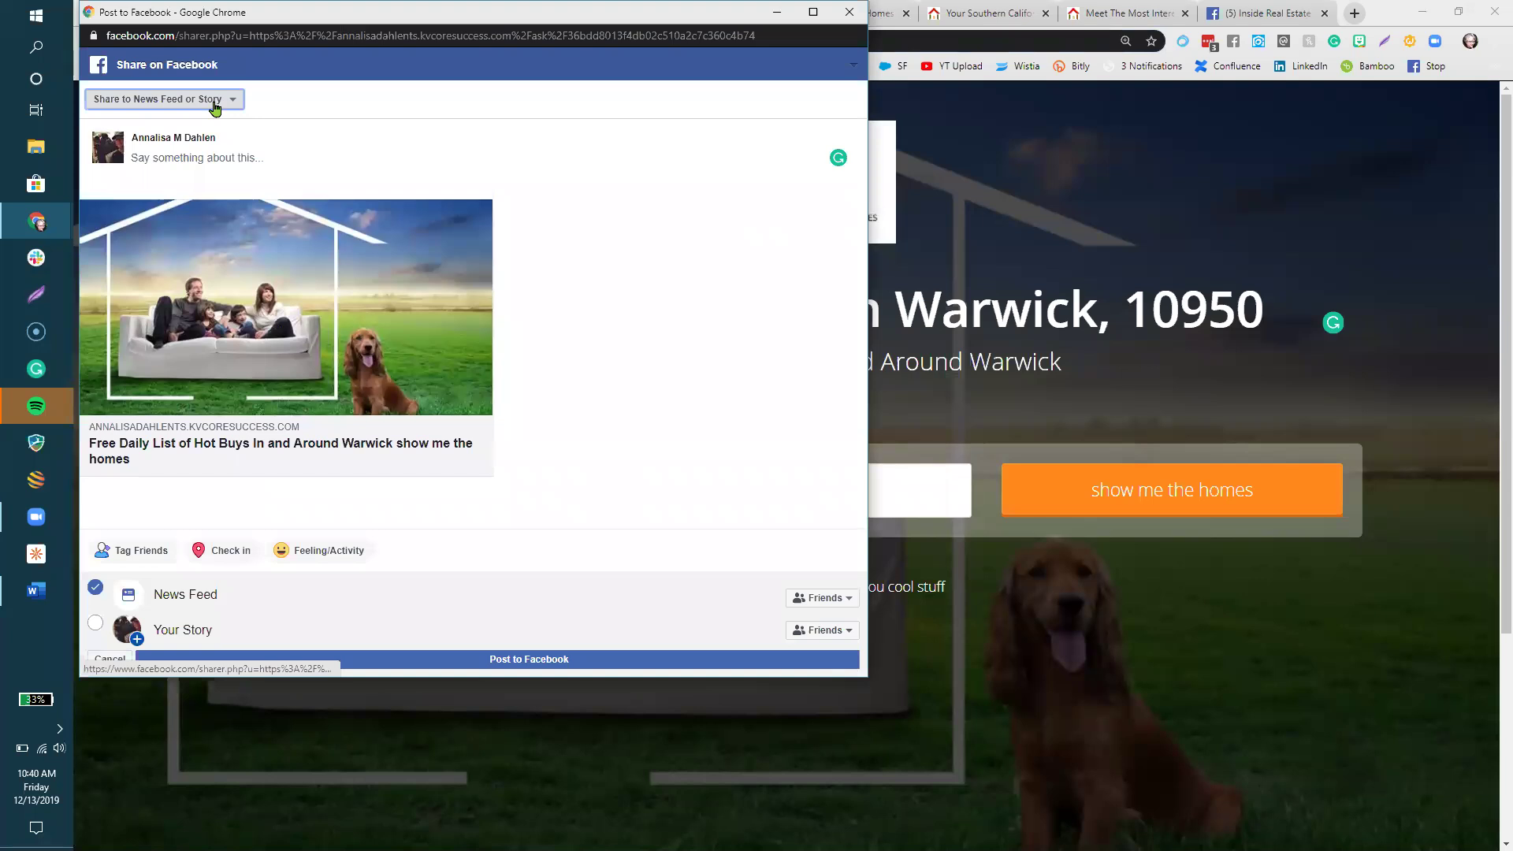
{"action": "left_click", "coordinate": [214, 105]}
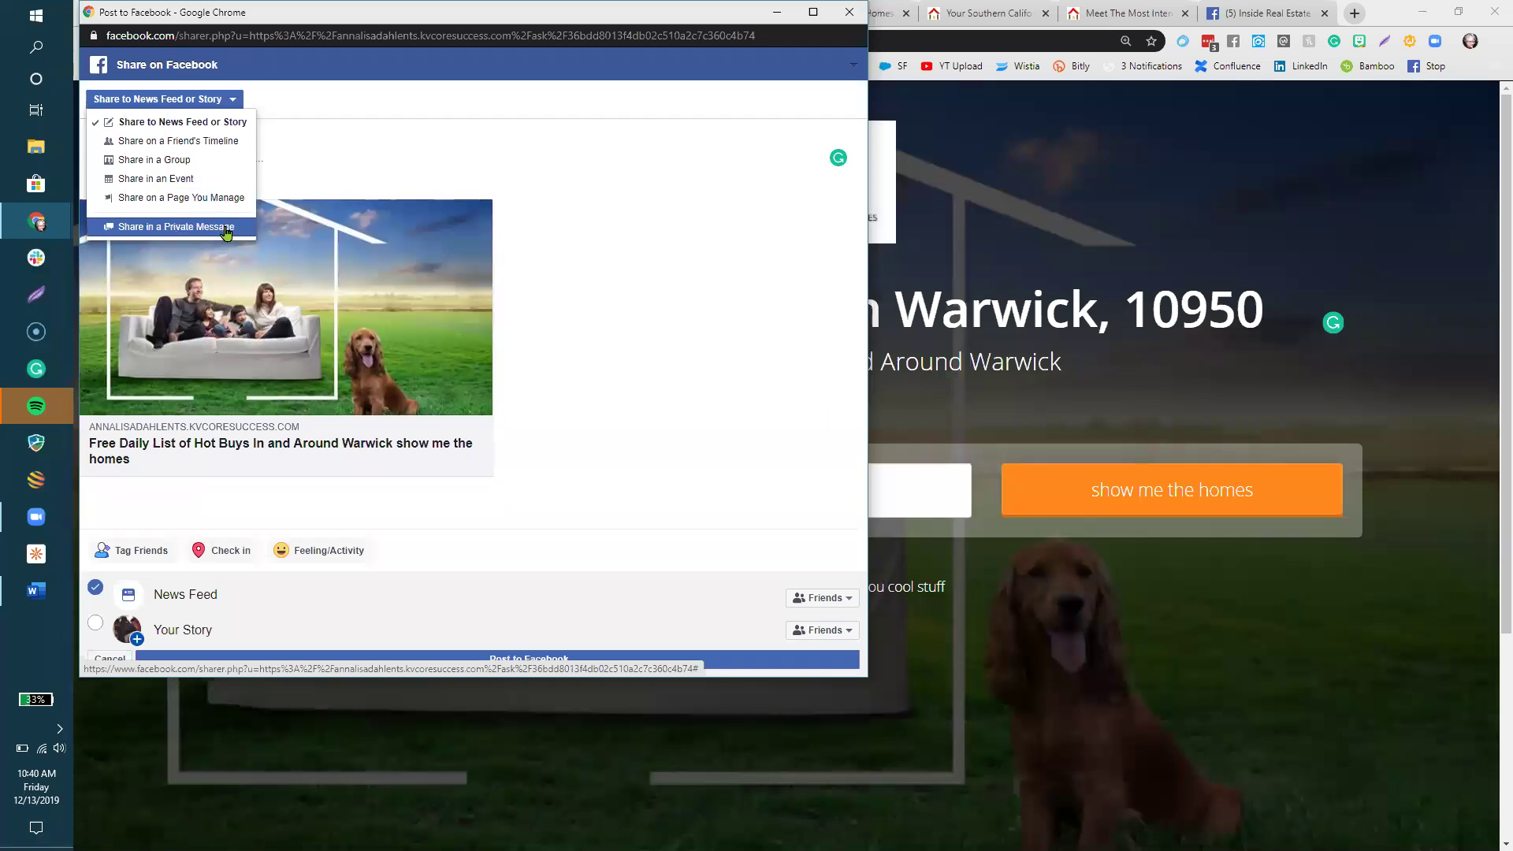
{"action": "left_click", "coordinate": [850, 12]}
{"action": "left_click", "coordinate": [557, 126]}
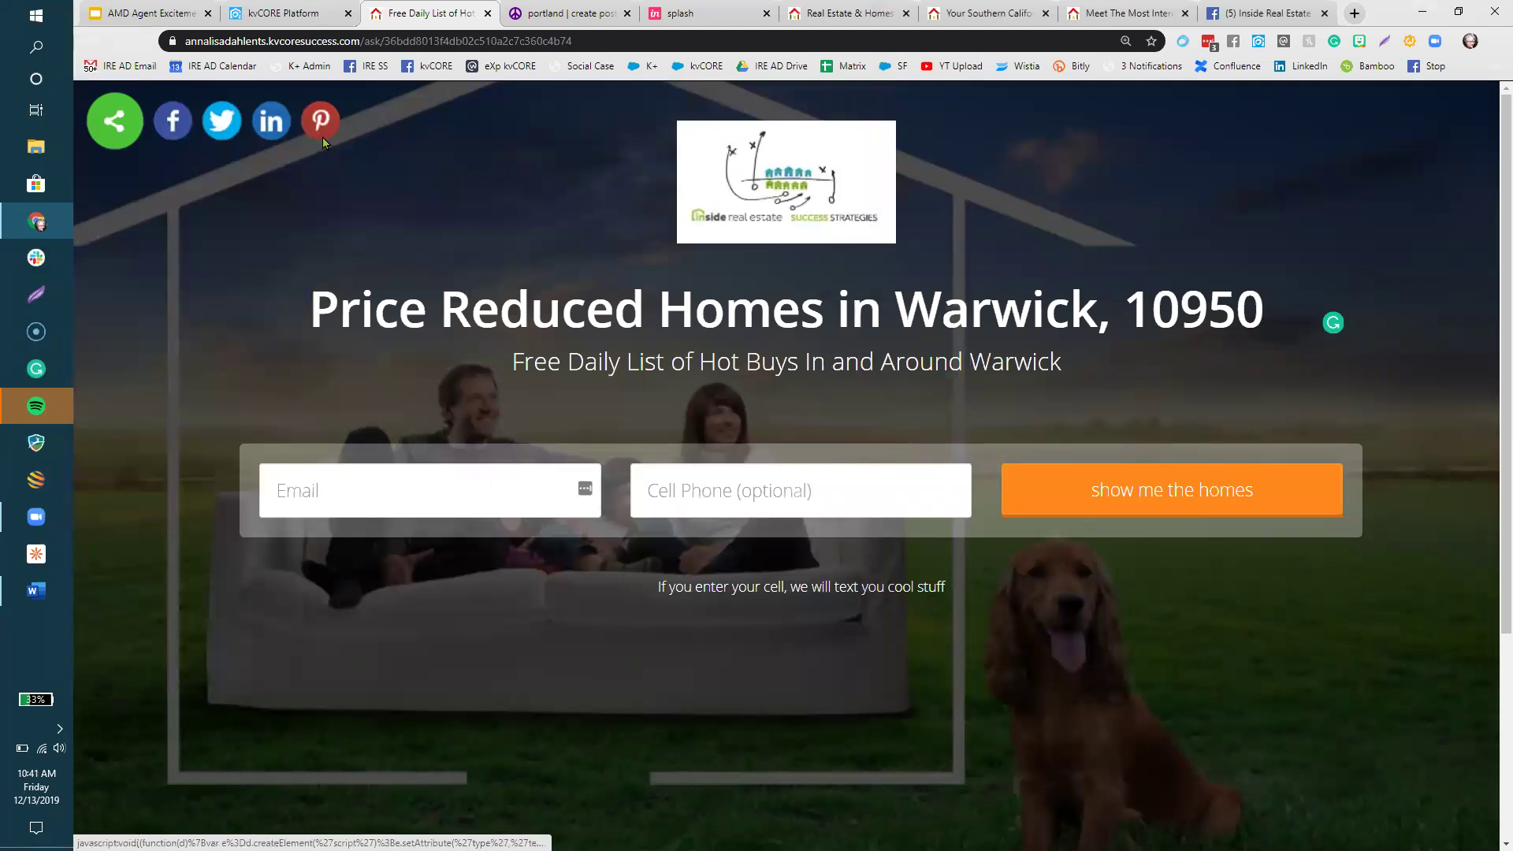
- In the Facebook group, start a post with the pasted link and remove the old listing preview
{"action": "left_click", "coordinate": [1265, 13]}
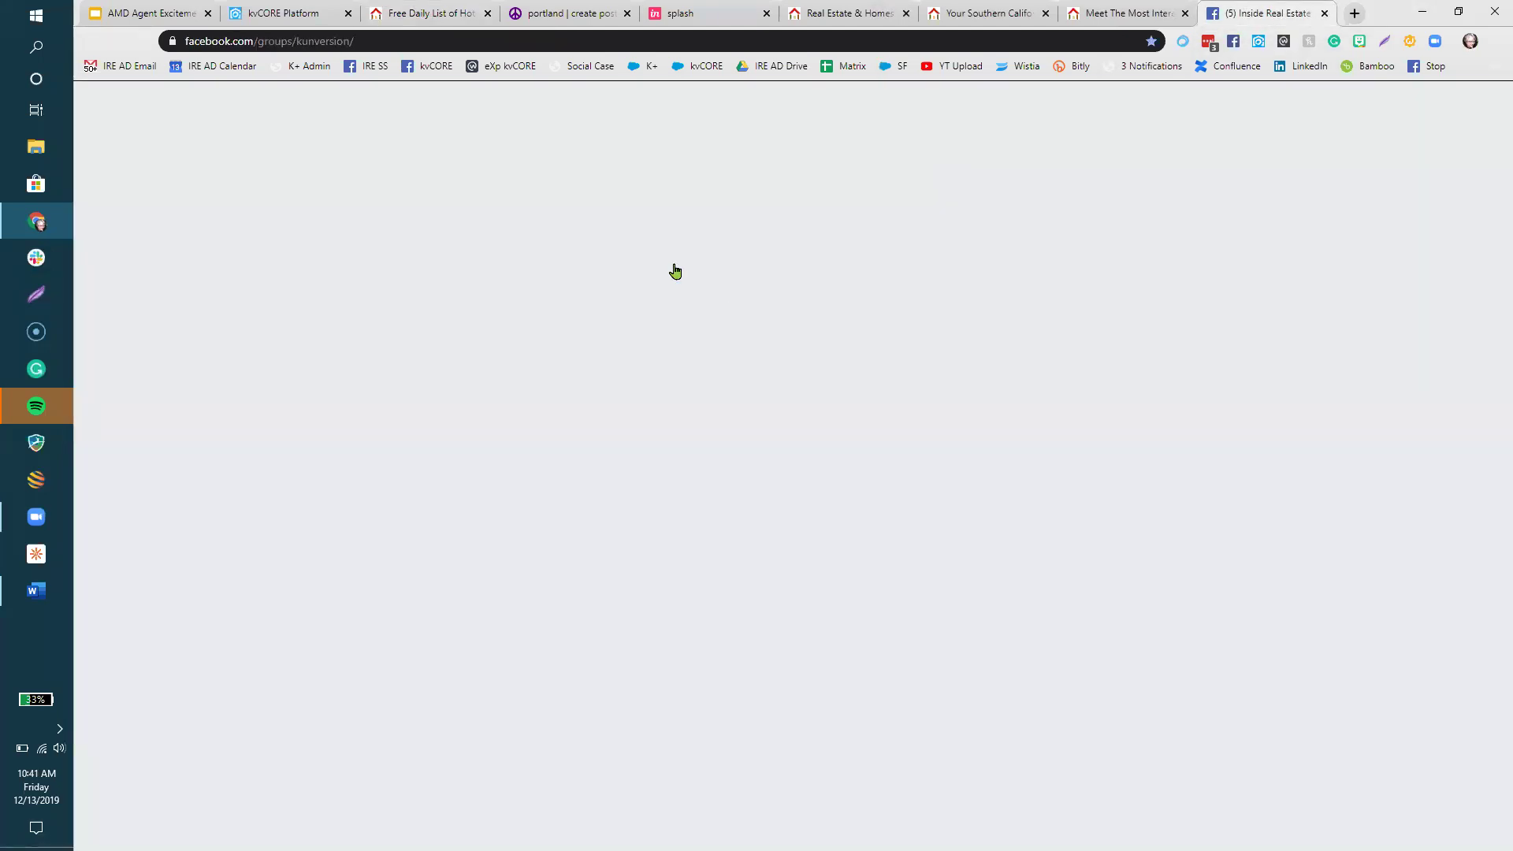
{"action": "left_click", "coordinate": [528, 422]}
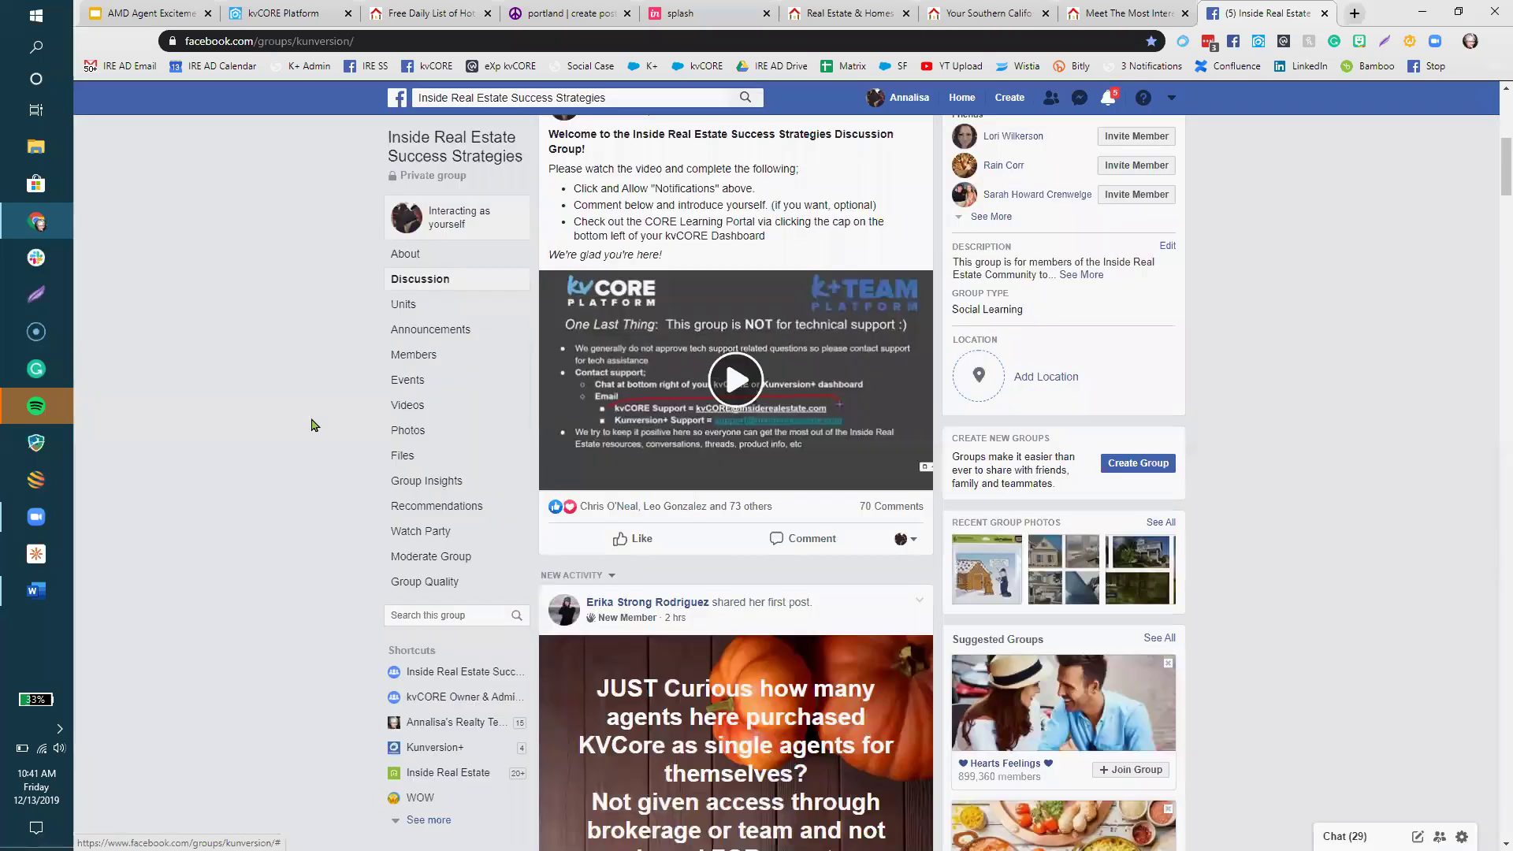
{"action": "scroll", "coordinate": [315, 422], "scroll_direction": "up", "scroll_amount": 4}
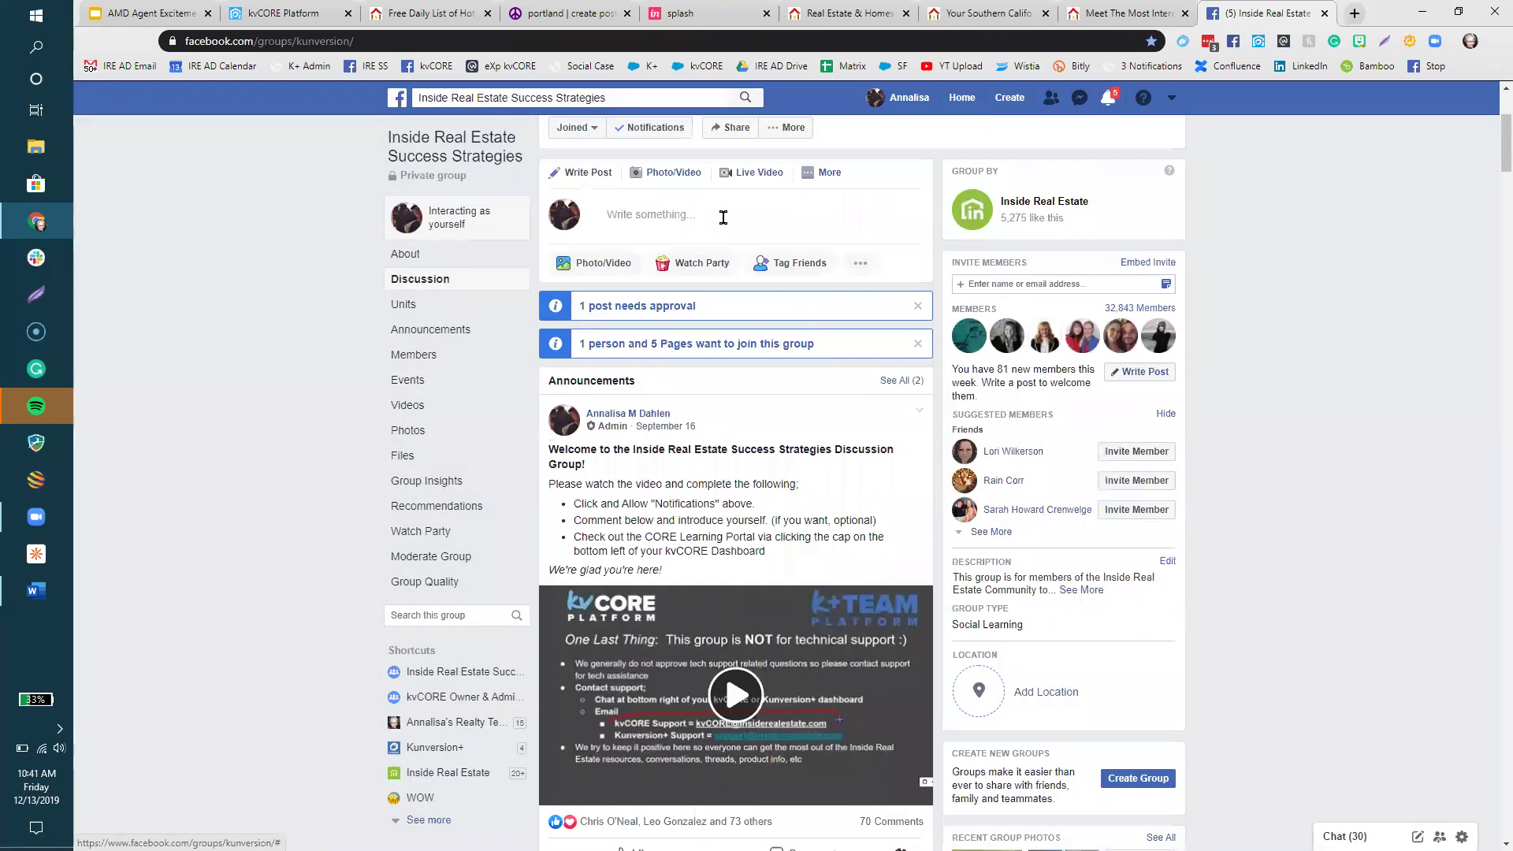
{"action": "left_click", "coordinate": [724, 217]}
{"action": "right_click", "coordinate": [725, 216]}
{"action": "left_click", "coordinate": [917, 177]}
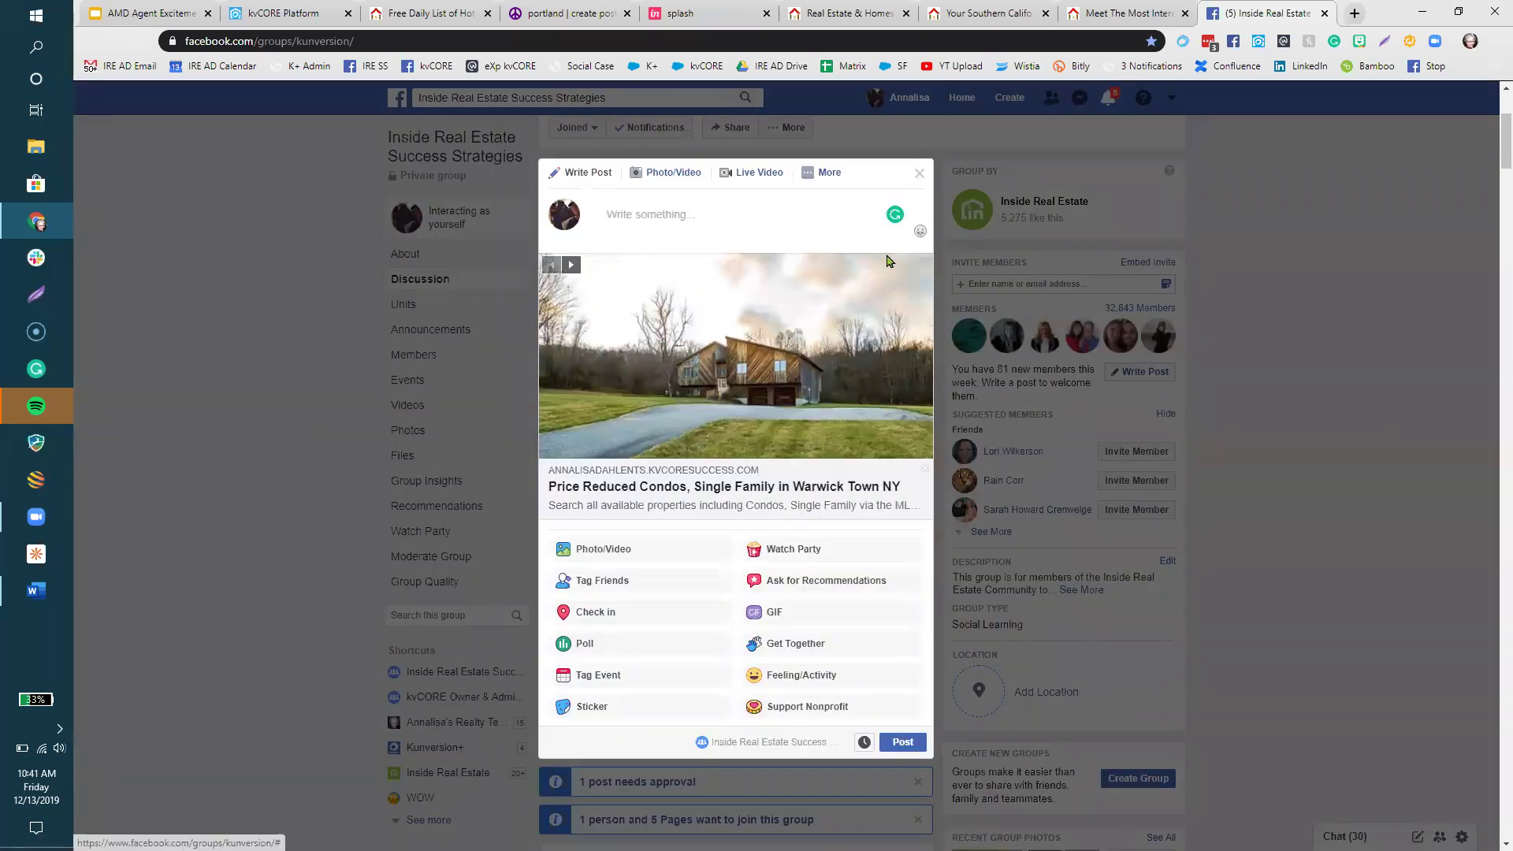
{"action": "right_click", "coordinate": [660, 213]}
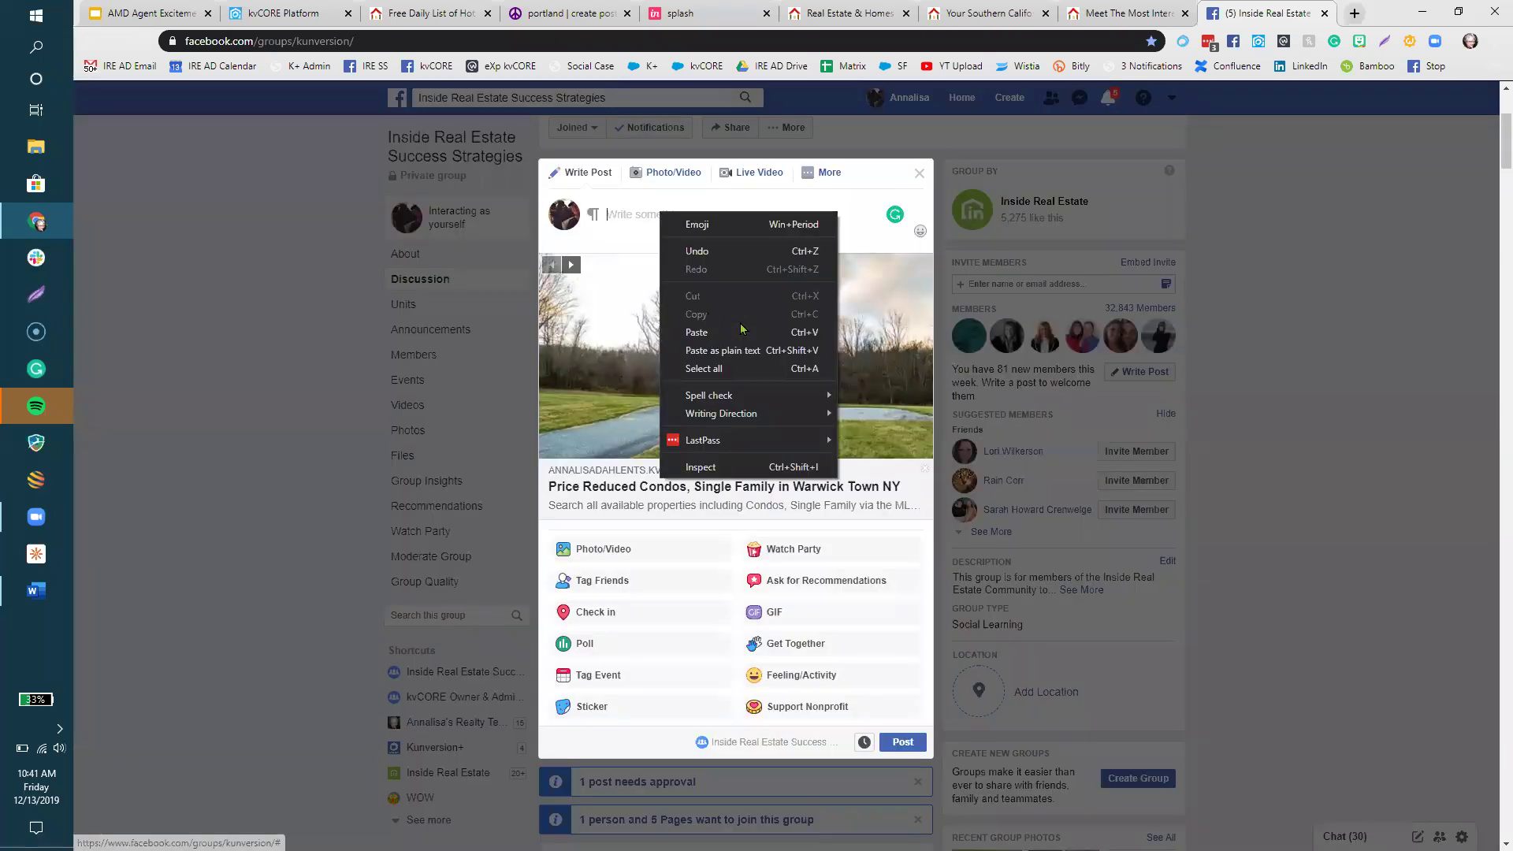
{"action": "left_click", "coordinate": [917, 269]}
{"action": "left_click", "coordinate": [917, 269]}
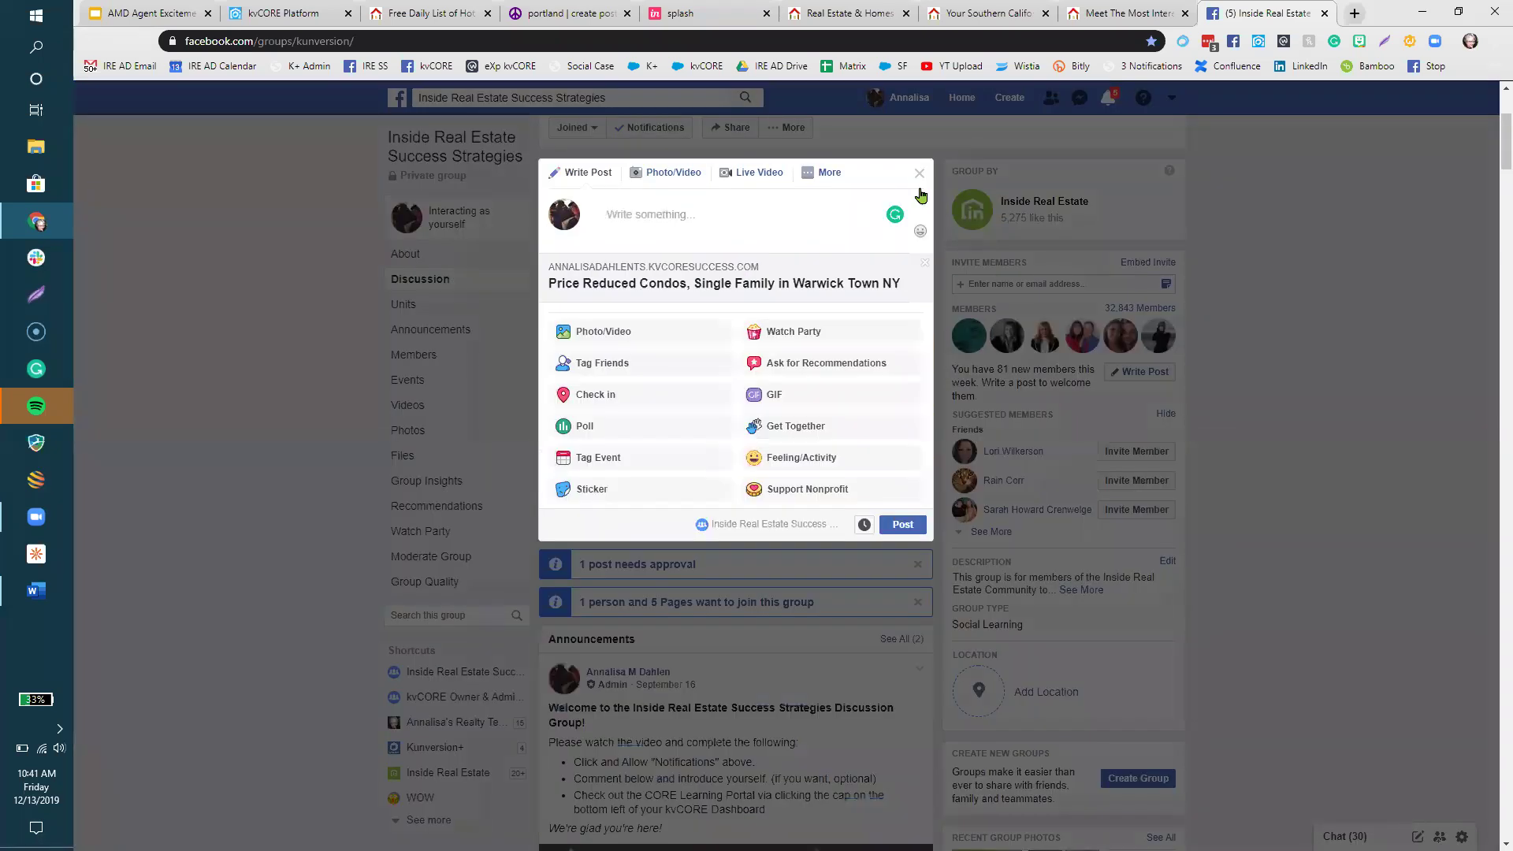
- Reload the group page to discard the unsent draft and start a fresh post
{"action": "right_click", "coordinate": [1247, 11]}
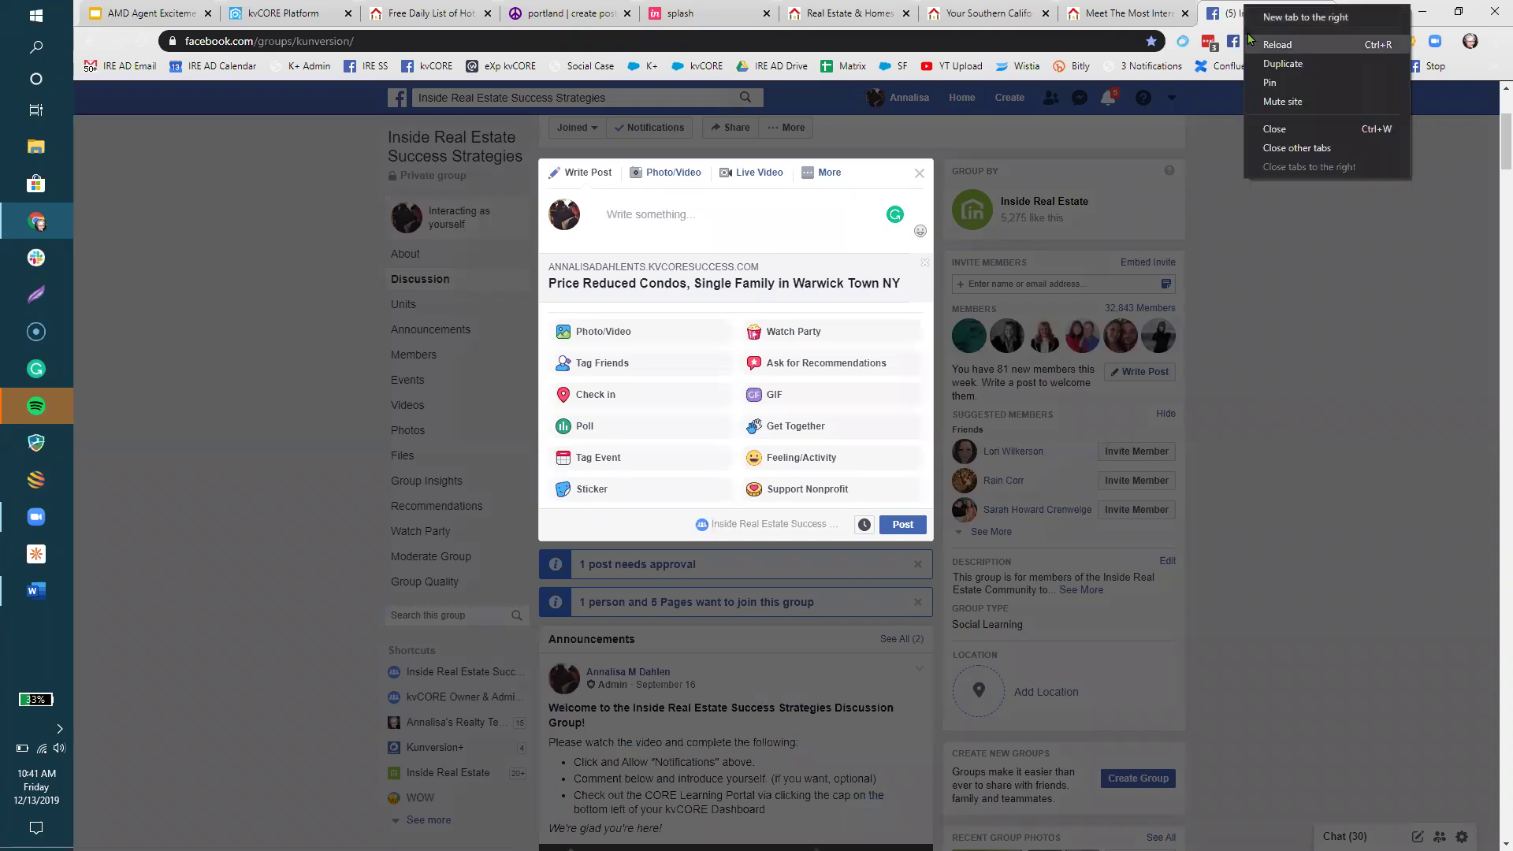
{"action": "left_click", "coordinate": [1271, 45]}
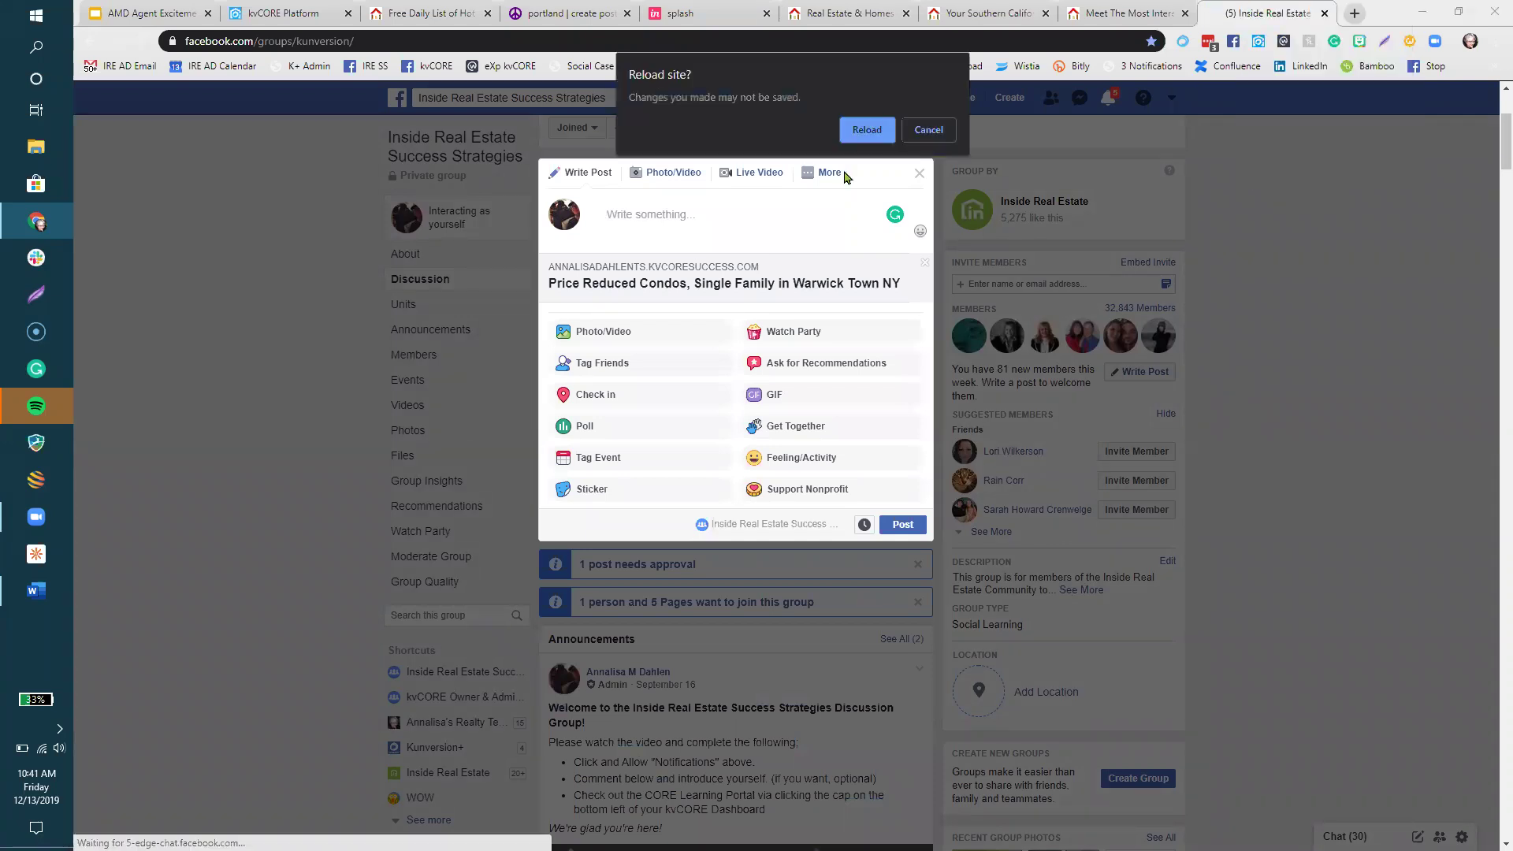
{"action": "key", "text": "Return"}
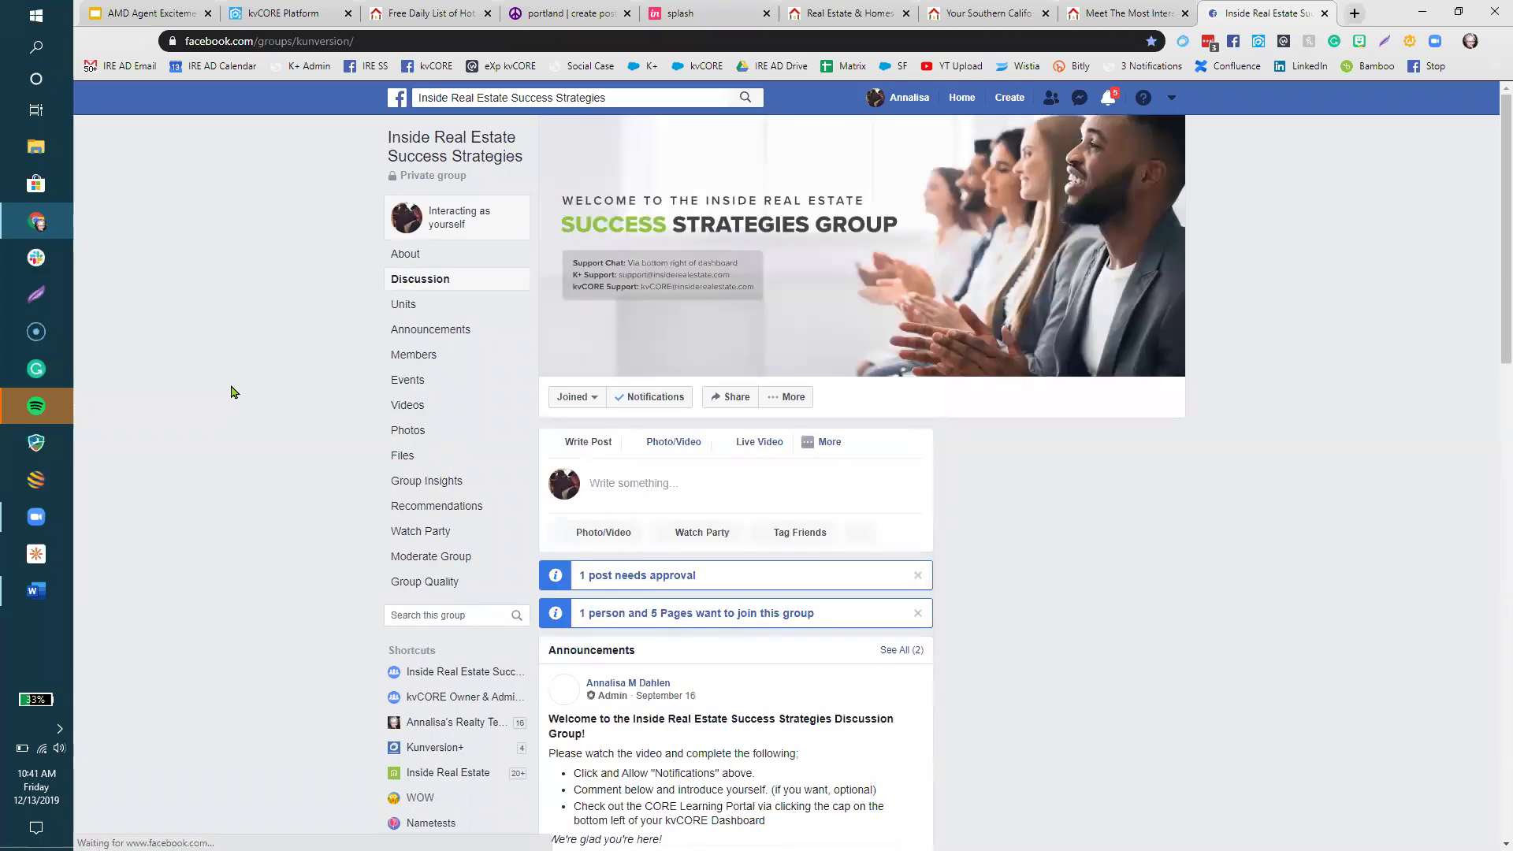
{"action": "scroll", "coordinate": [231, 392], "scroll_direction": "down", "scroll_amount": 1}
{"action": "left_click", "coordinate": [650, 318]}
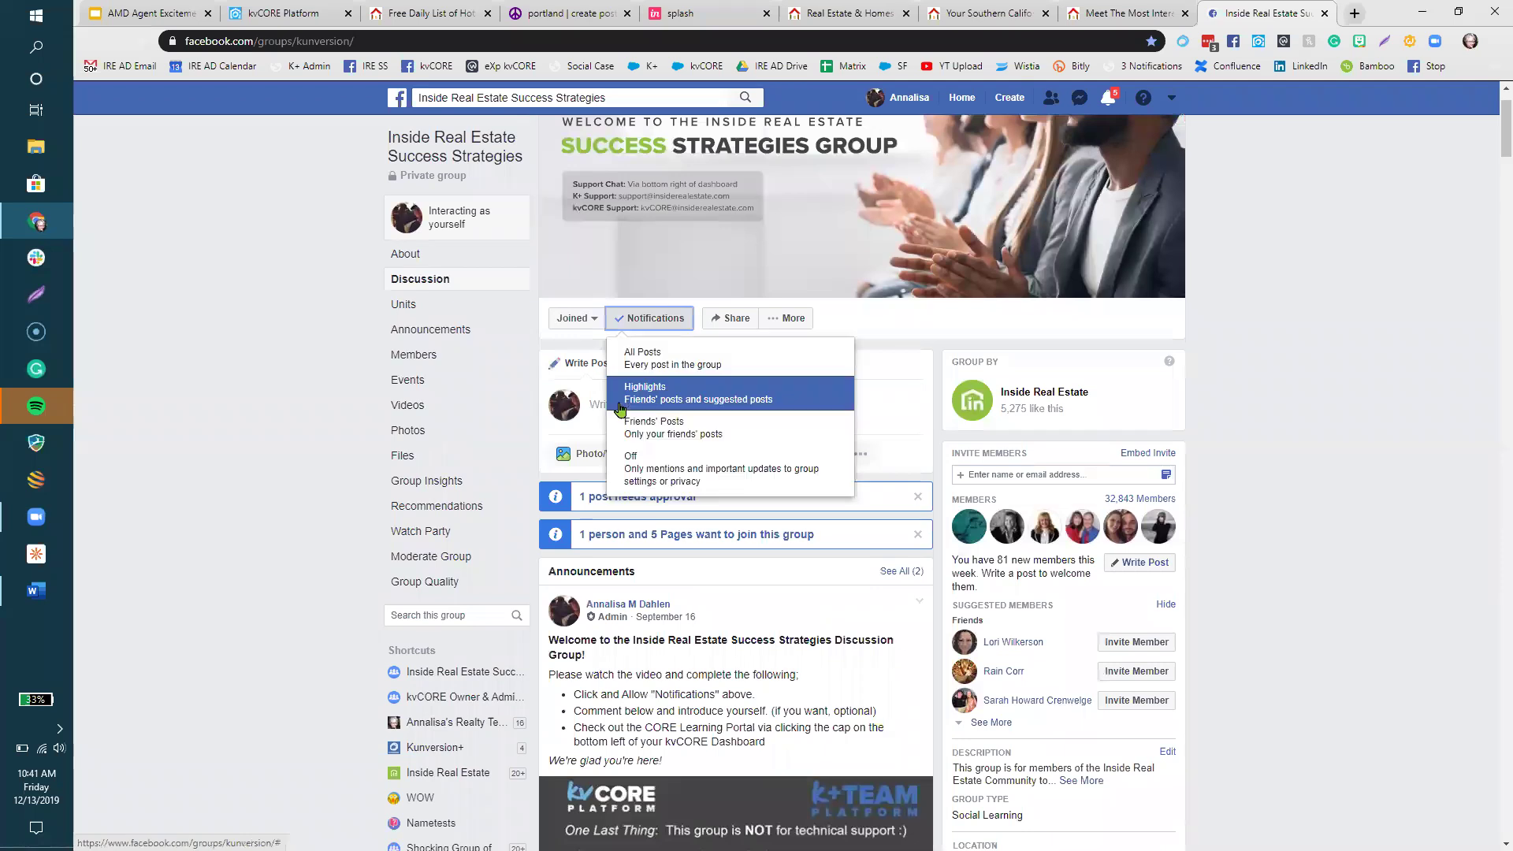
{"action": "left_click", "coordinate": [599, 412]}
- Paste the landing page link into the post, then delete the URL text, keeping the preview card
{"action": "right_click", "coordinate": [620, 405]}
{"action": "left_click", "coordinate": [655, 523]}
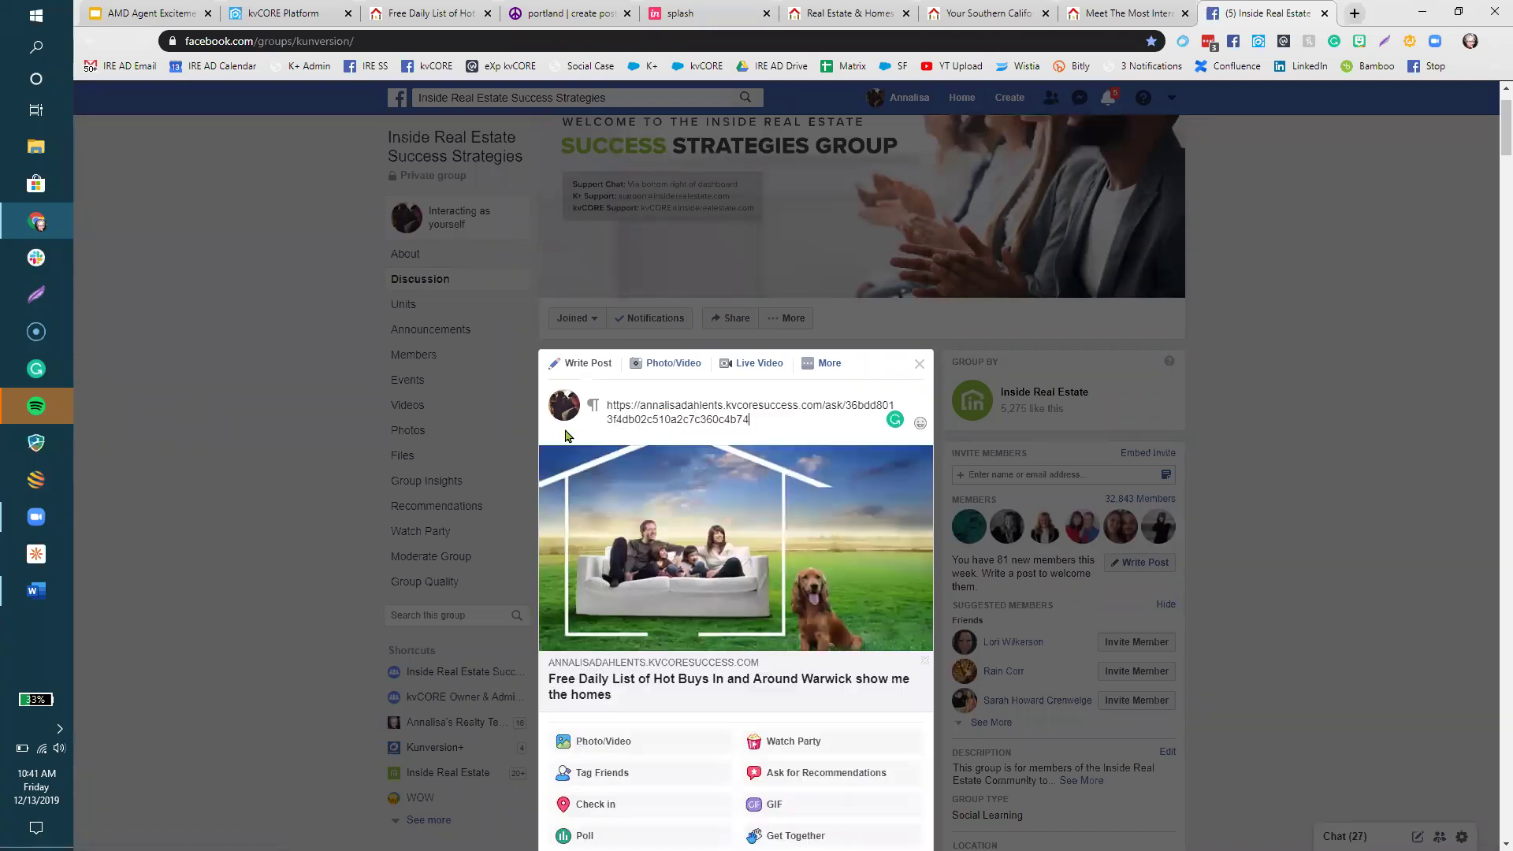
{"action": "left_click_drag", "start_coordinate": [784, 419], "coordinate": [592, 412]}
{"action": "left_click", "coordinate": [771, 427]}
{"action": "left_click_drag", "start_coordinate": [771, 428], "coordinate": [609, 405]}
{"action": "key", "text": "BackSpace"}
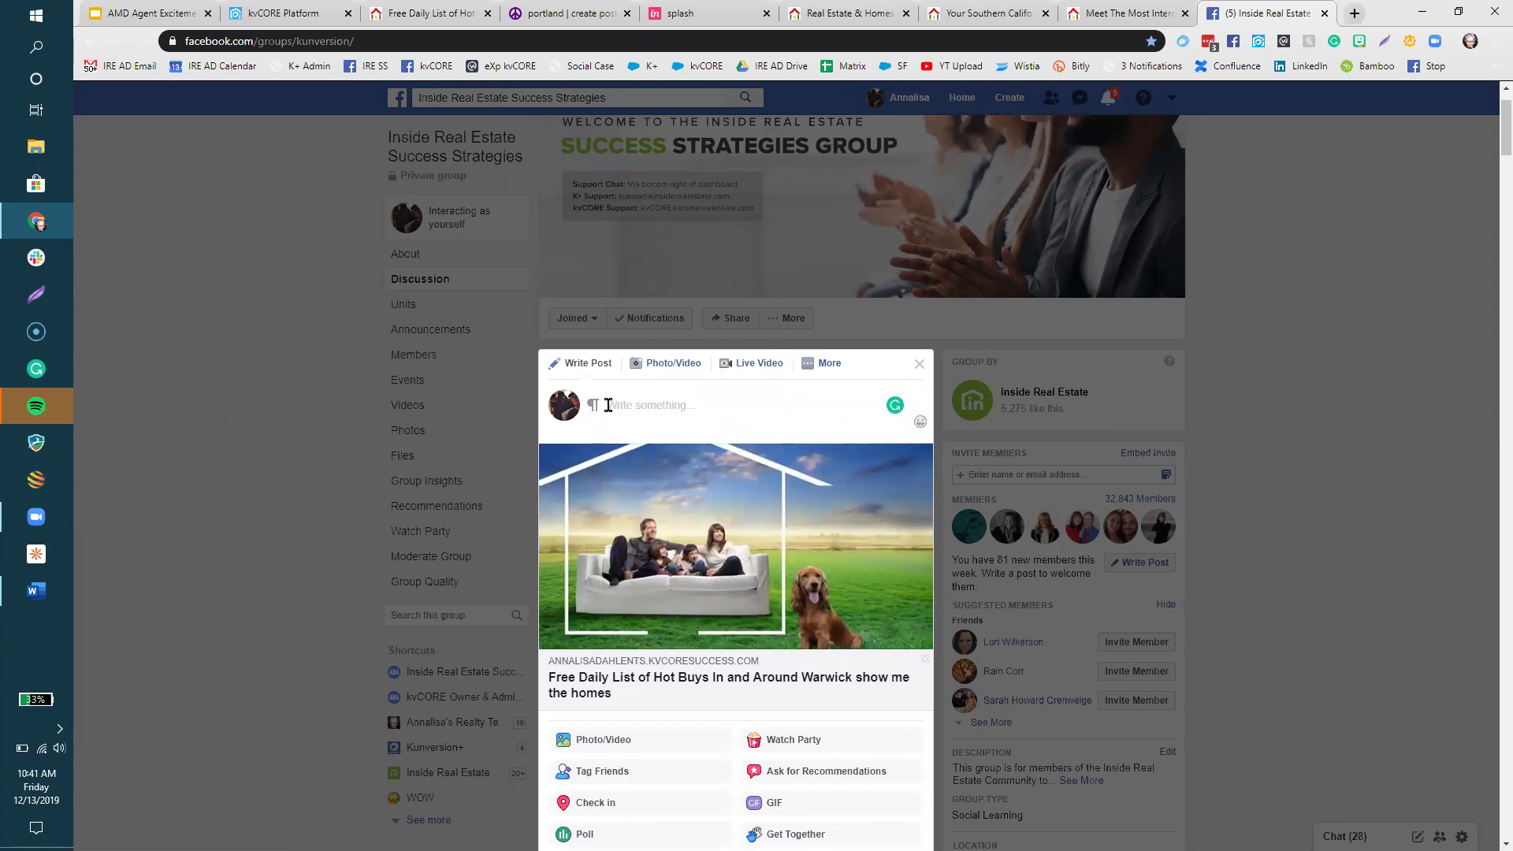
- Caption it 'property search of the day - reduced in Warwick!', capitalizing Warwick, and post it
{"action": "type", "text": "proerp"}
{"action": "key", "text": "BackSpace"}
{"action": "type", "text": "perty search of the day - reduced in warwick!"}
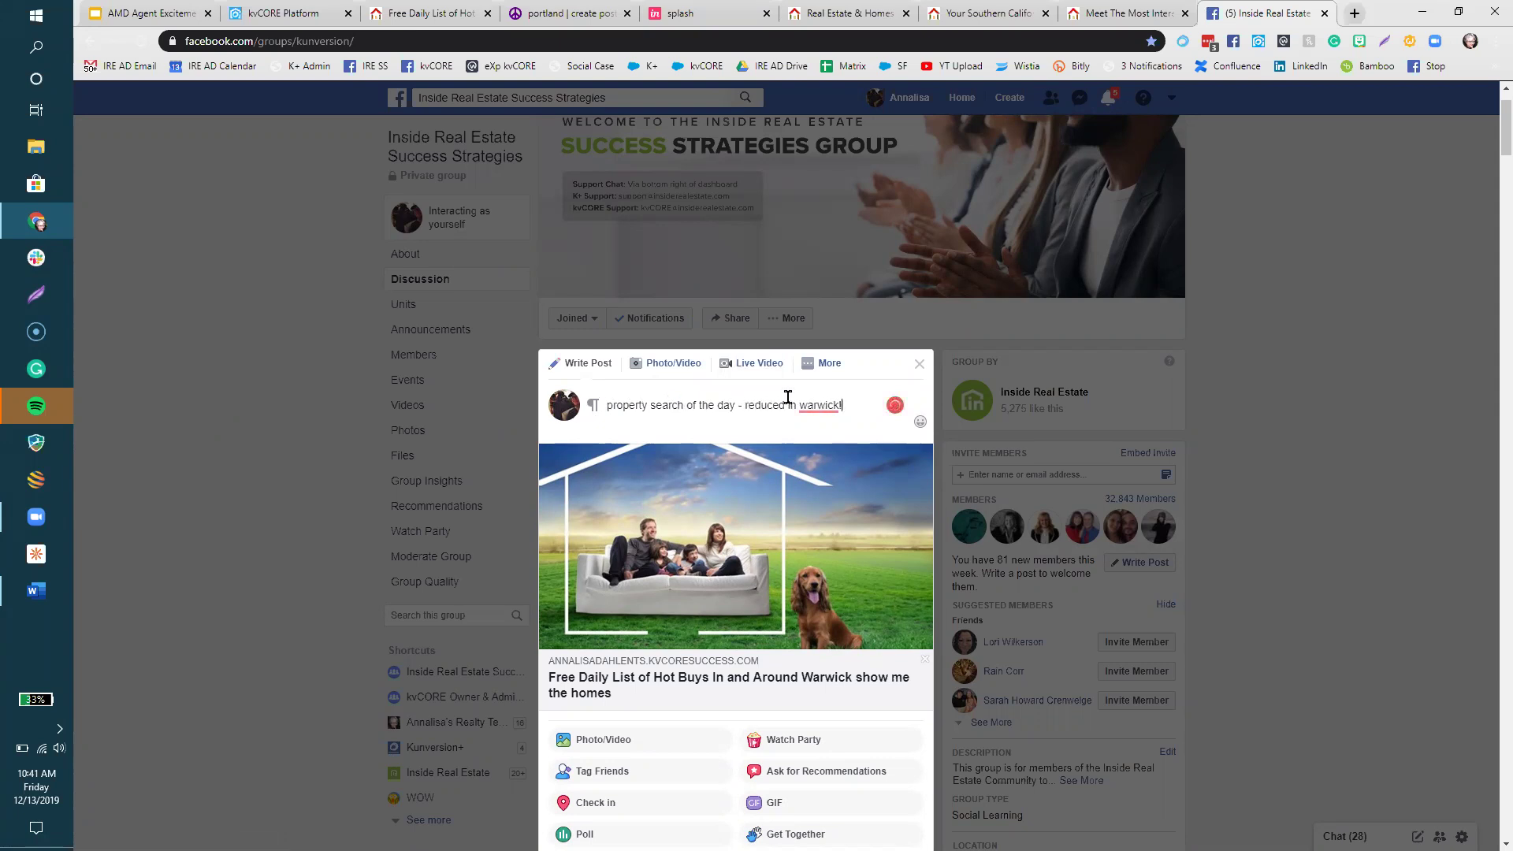
{"action": "mouse_move", "coordinate": [806, 405]}
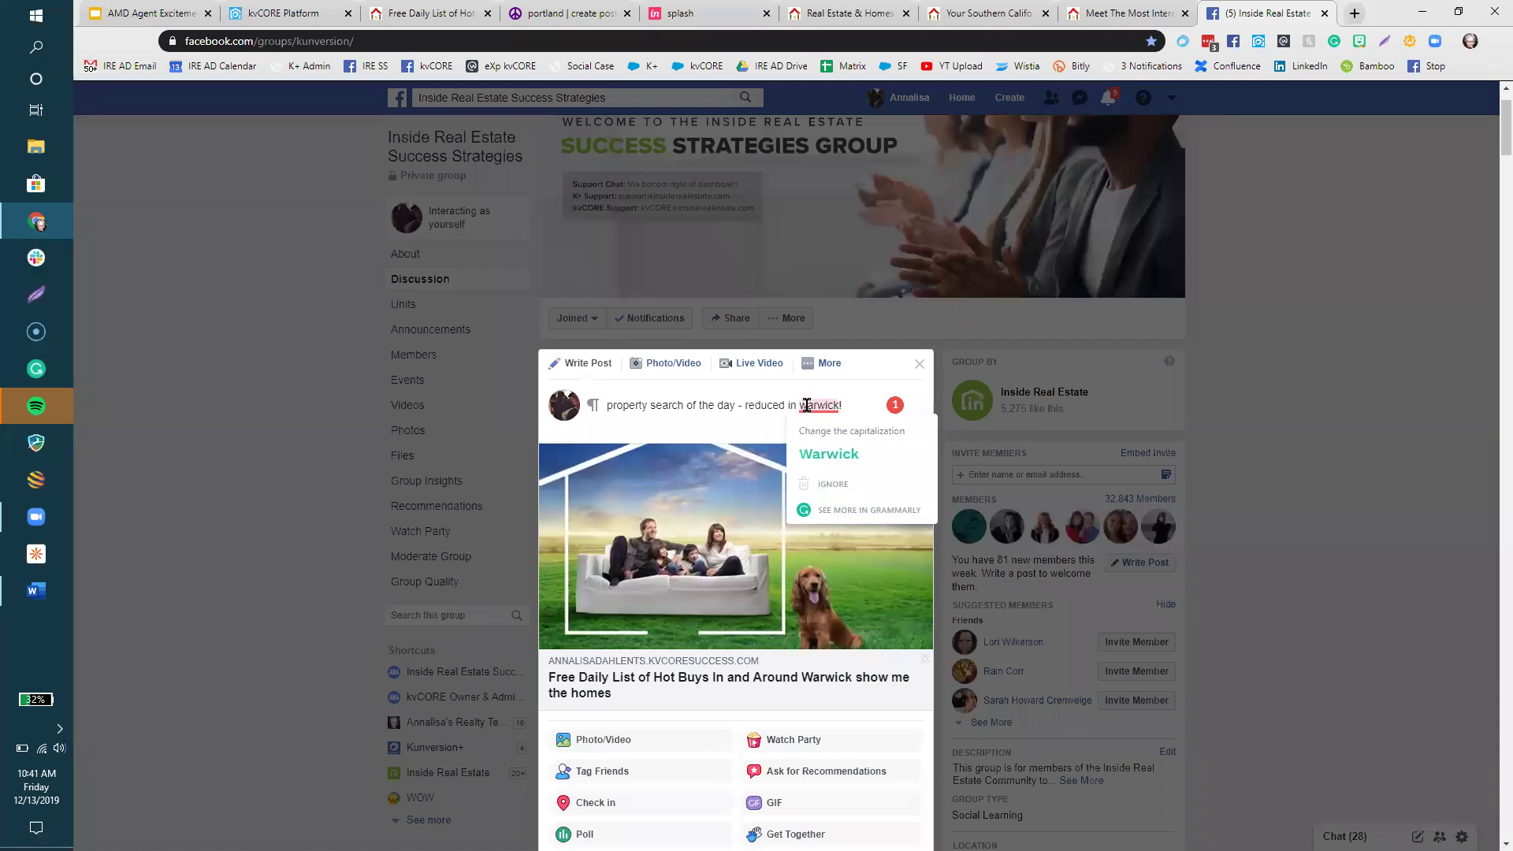
{"action": "left_click", "coordinate": [828, 454]}
{"action": "scroll", "coordinate": [820, 534], "scroll_direction": "down", "scroll_amount": 3}
{"action": "left_click", "coordinate": [903, 698]}
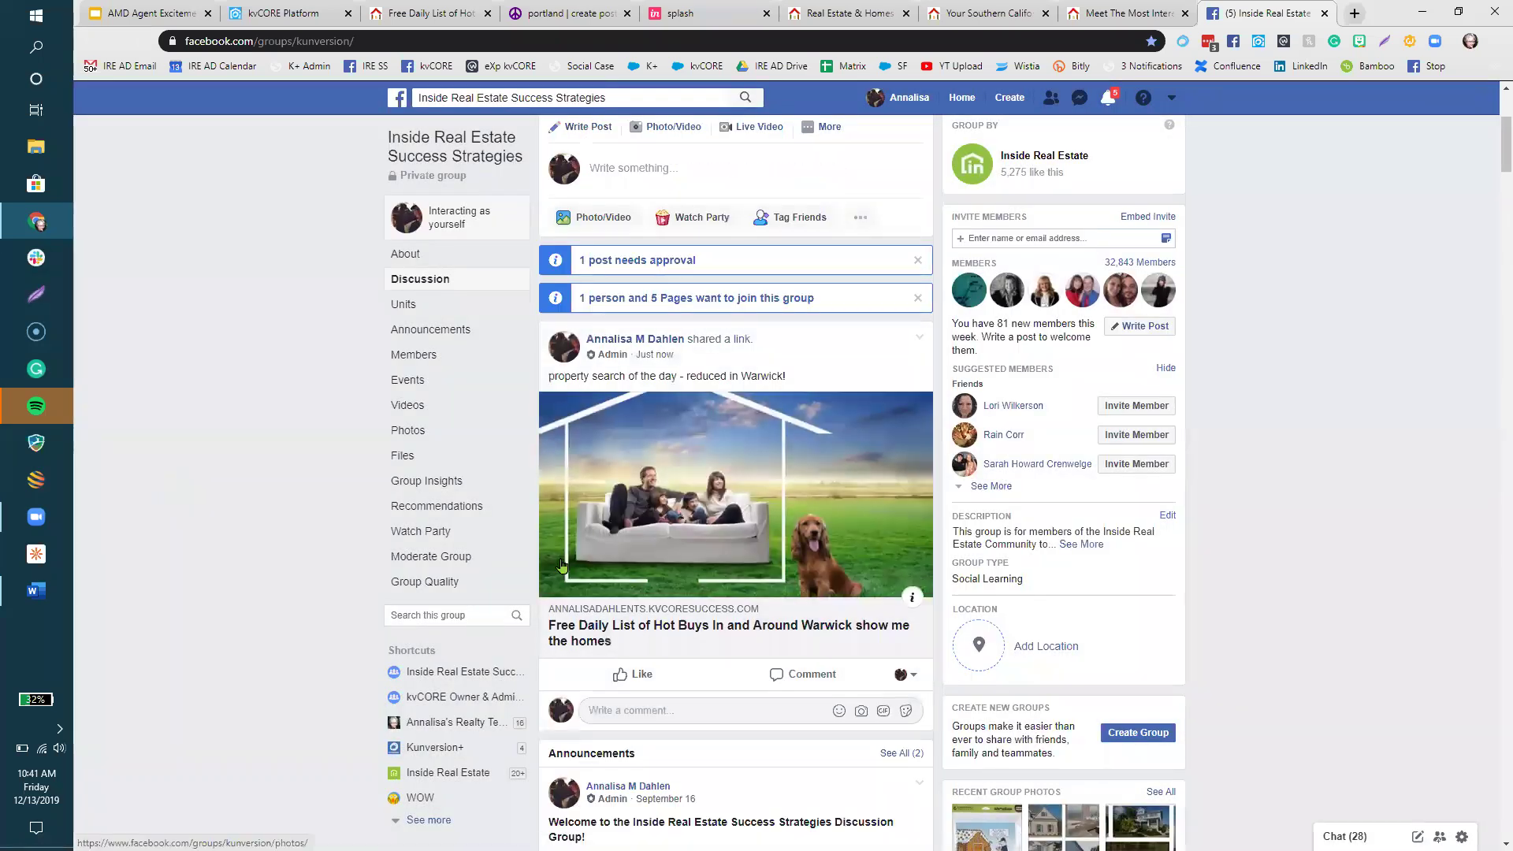
- Open the posted landing page, sign up with a test e-mail and cell number, and check the 168 results
{"action": "left_click", "coordinate": [744, 589]}
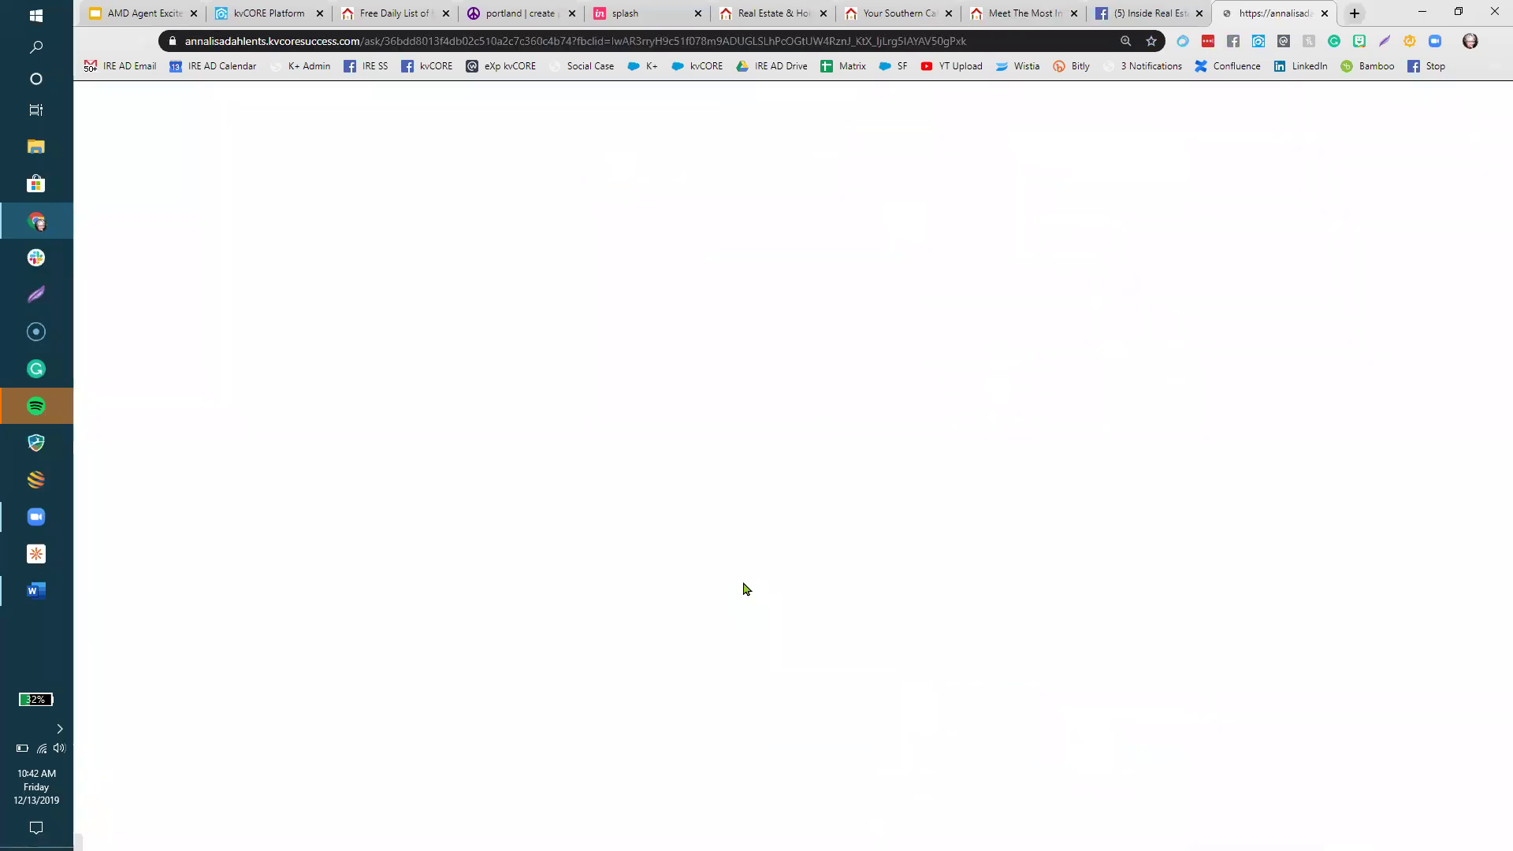
{"action": "left_click", "coordinate": [518, 499]}
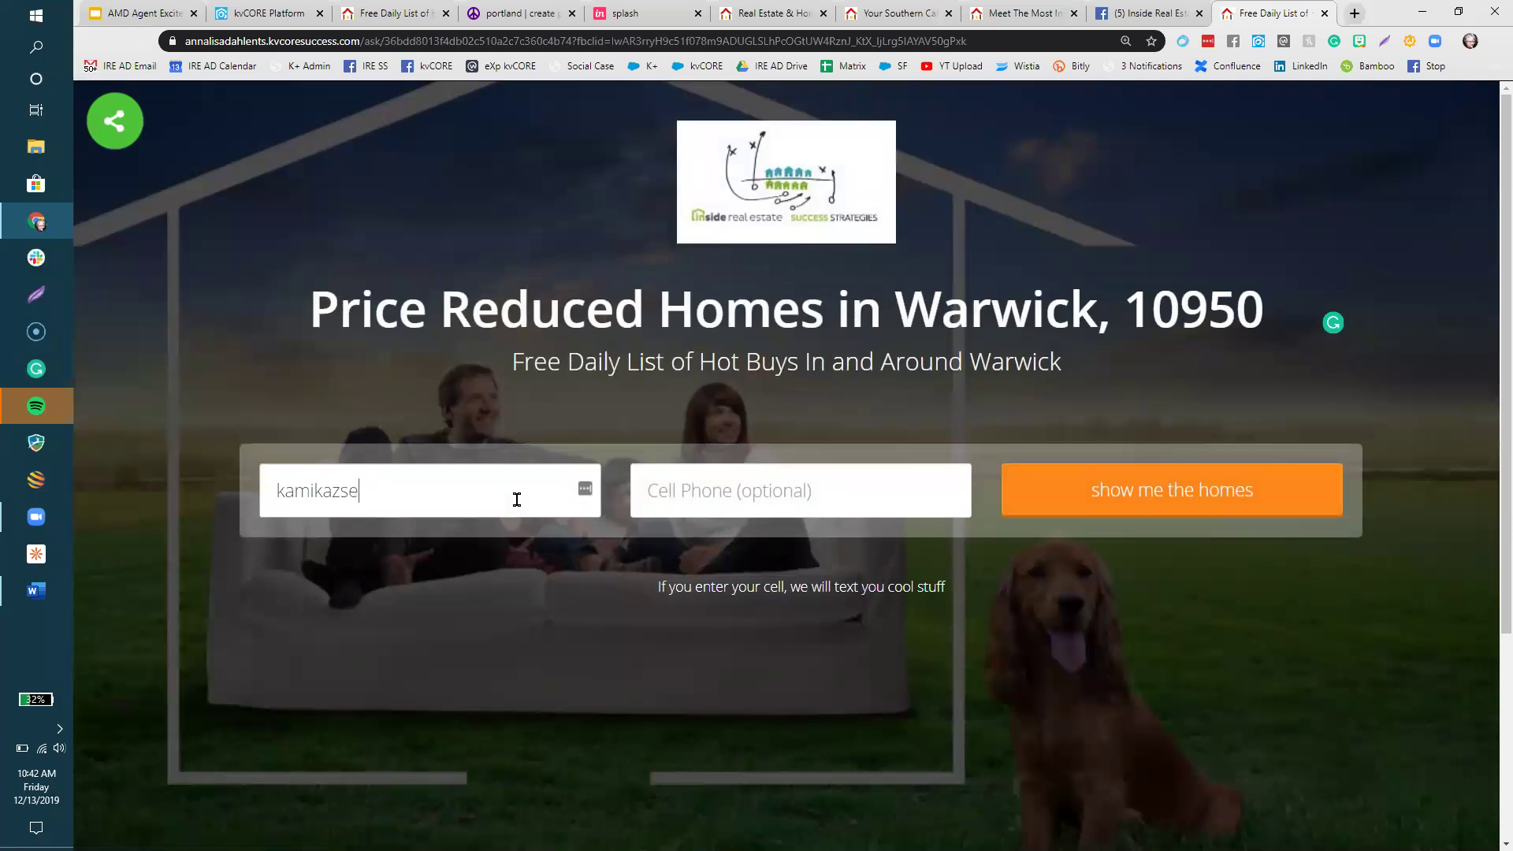
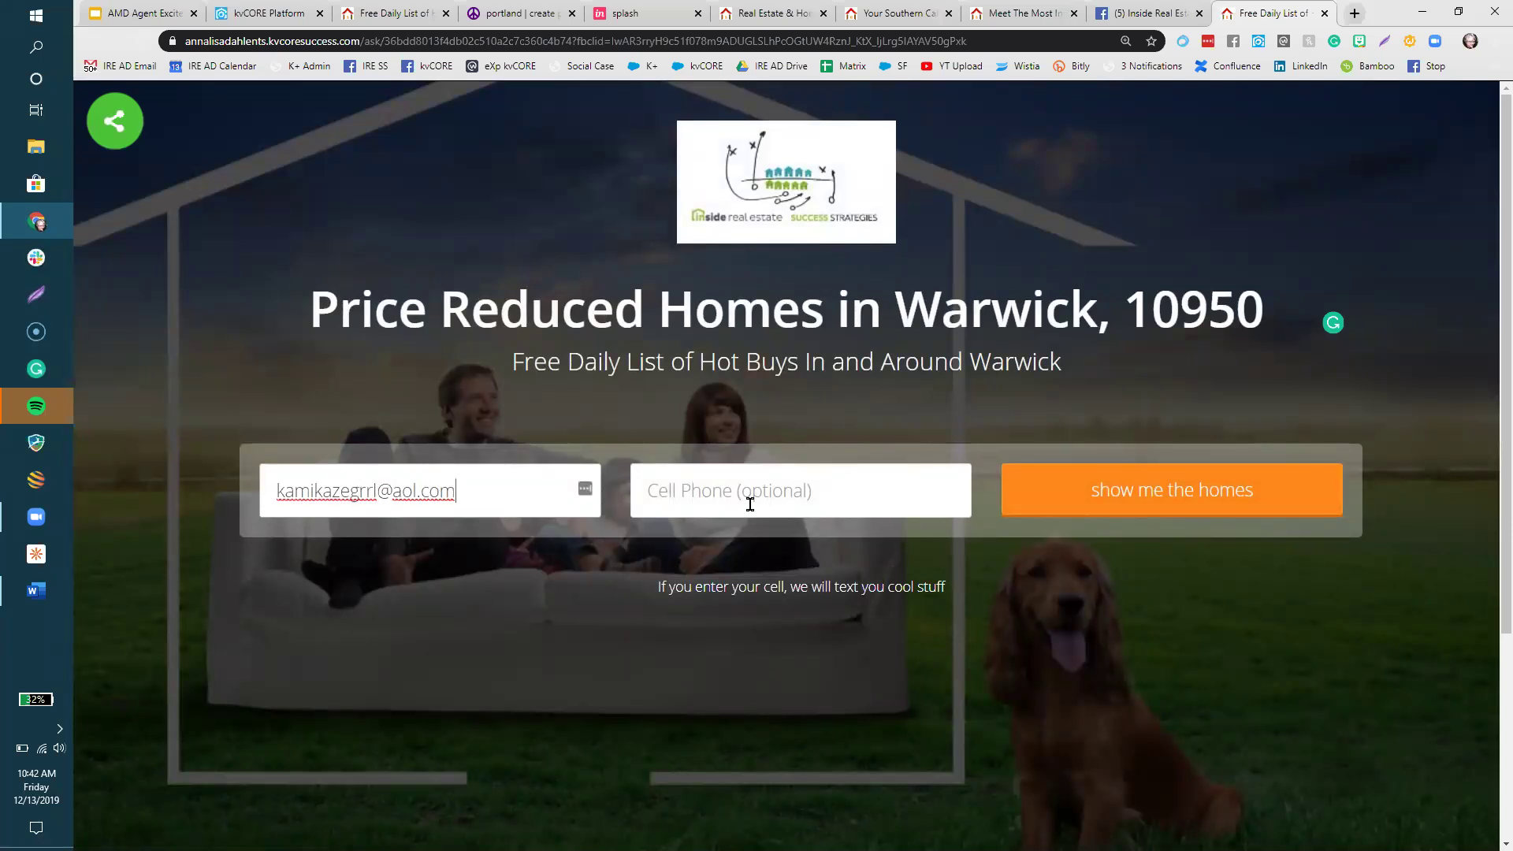
{"action": "left_click", "coordinate": [750, 504]}
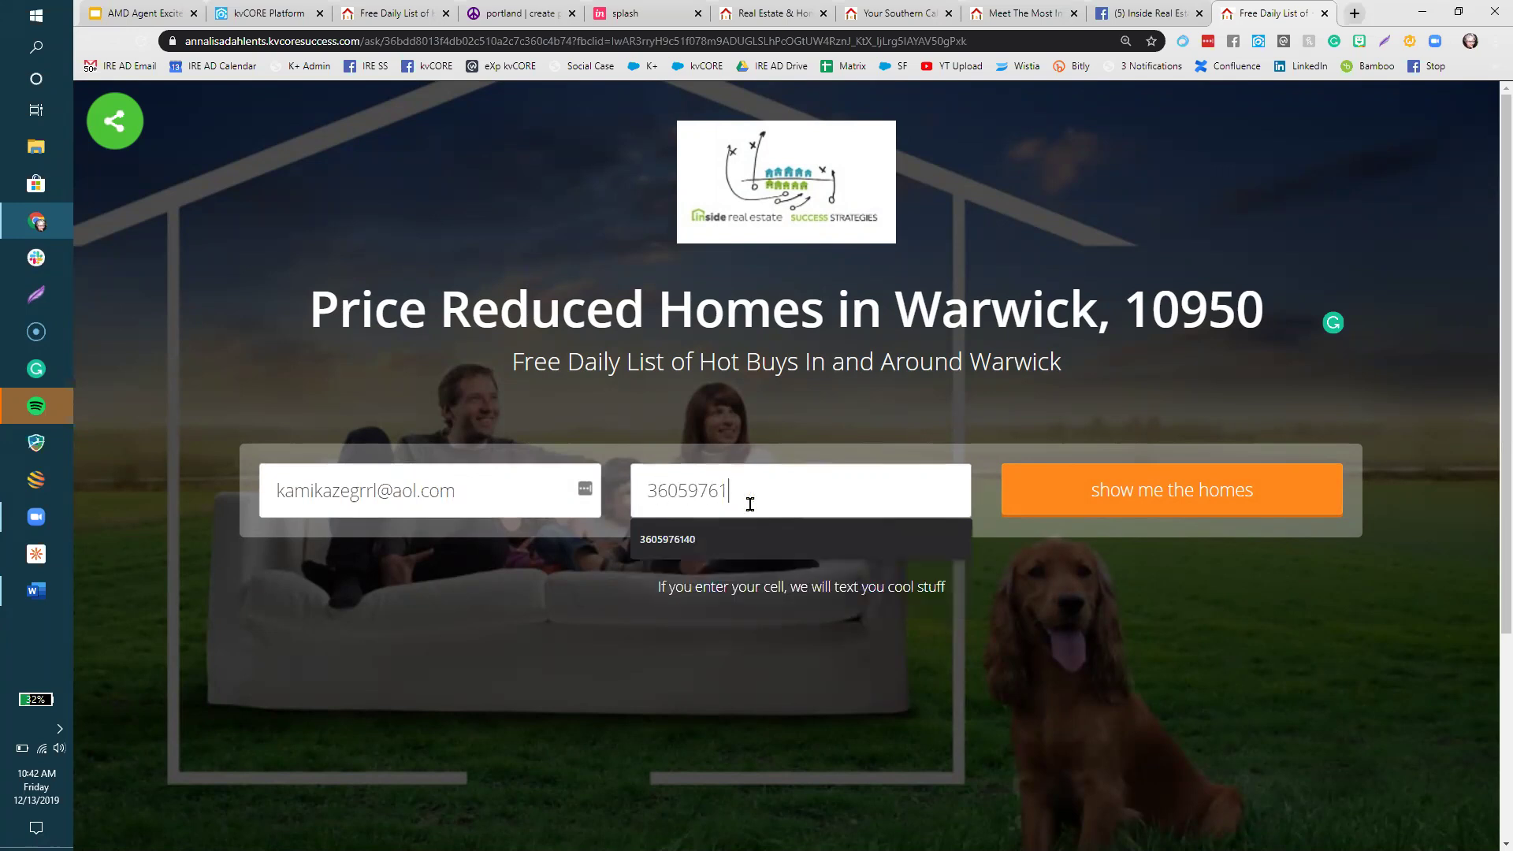
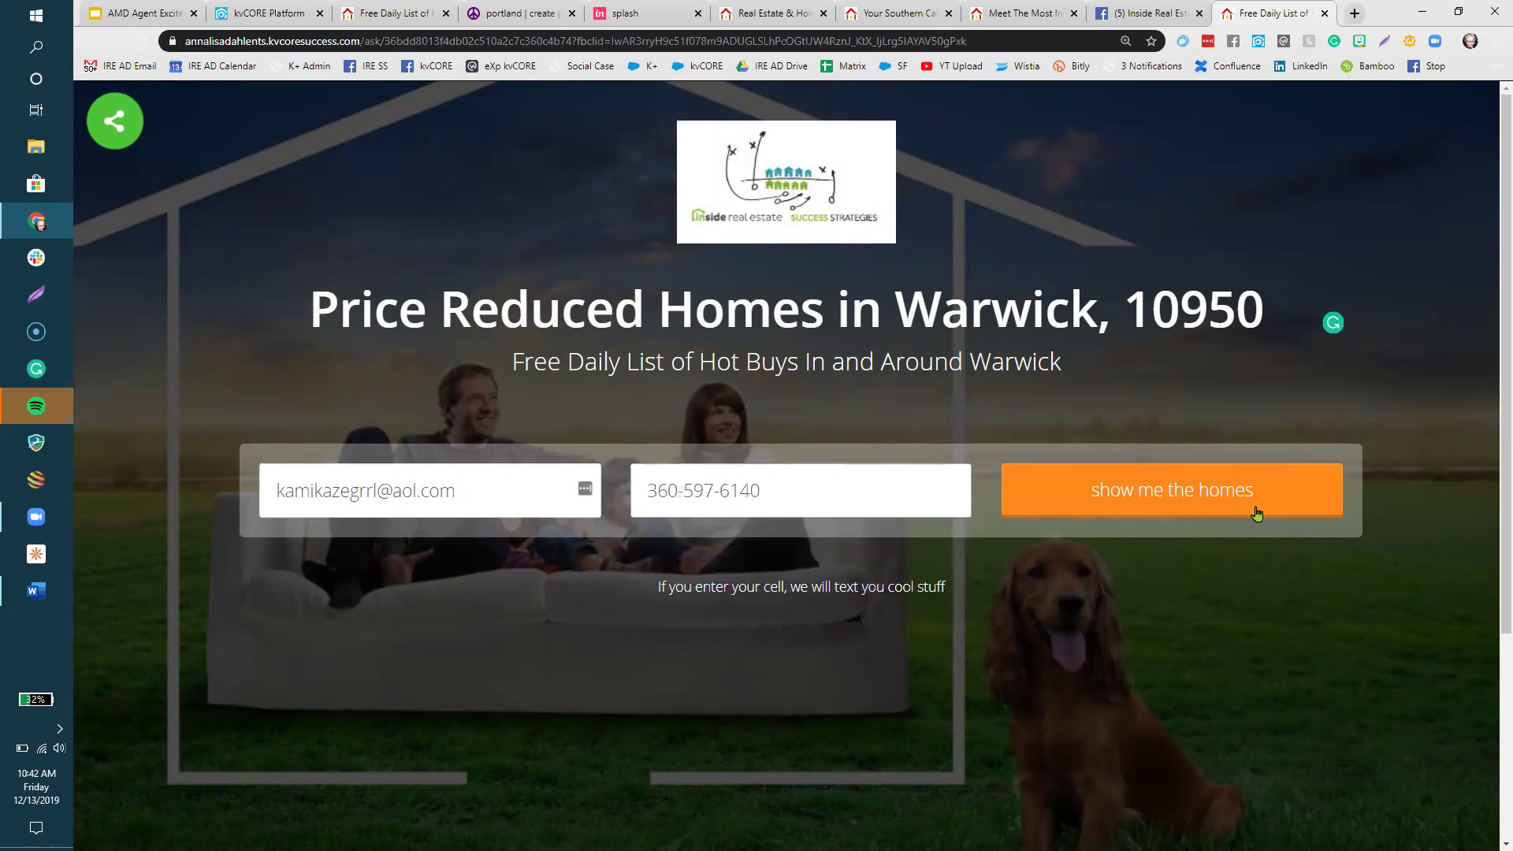
{"action": "left_click", "coordinate": [1204, 508]}
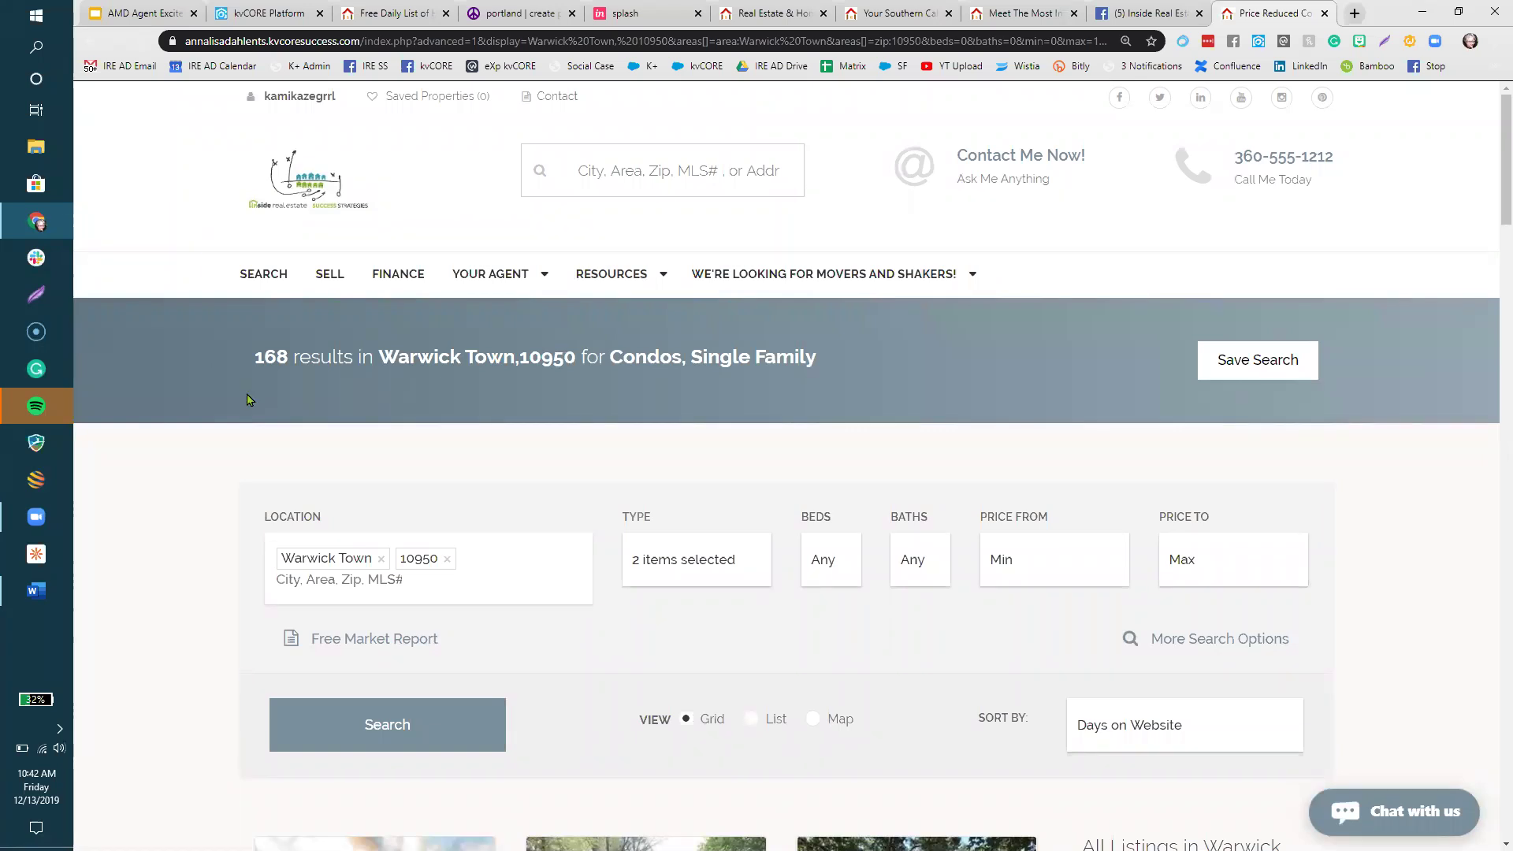
{"action": "left_click_drag", "start_coordinate": [319, 358], "coordinate": [261, 362]}
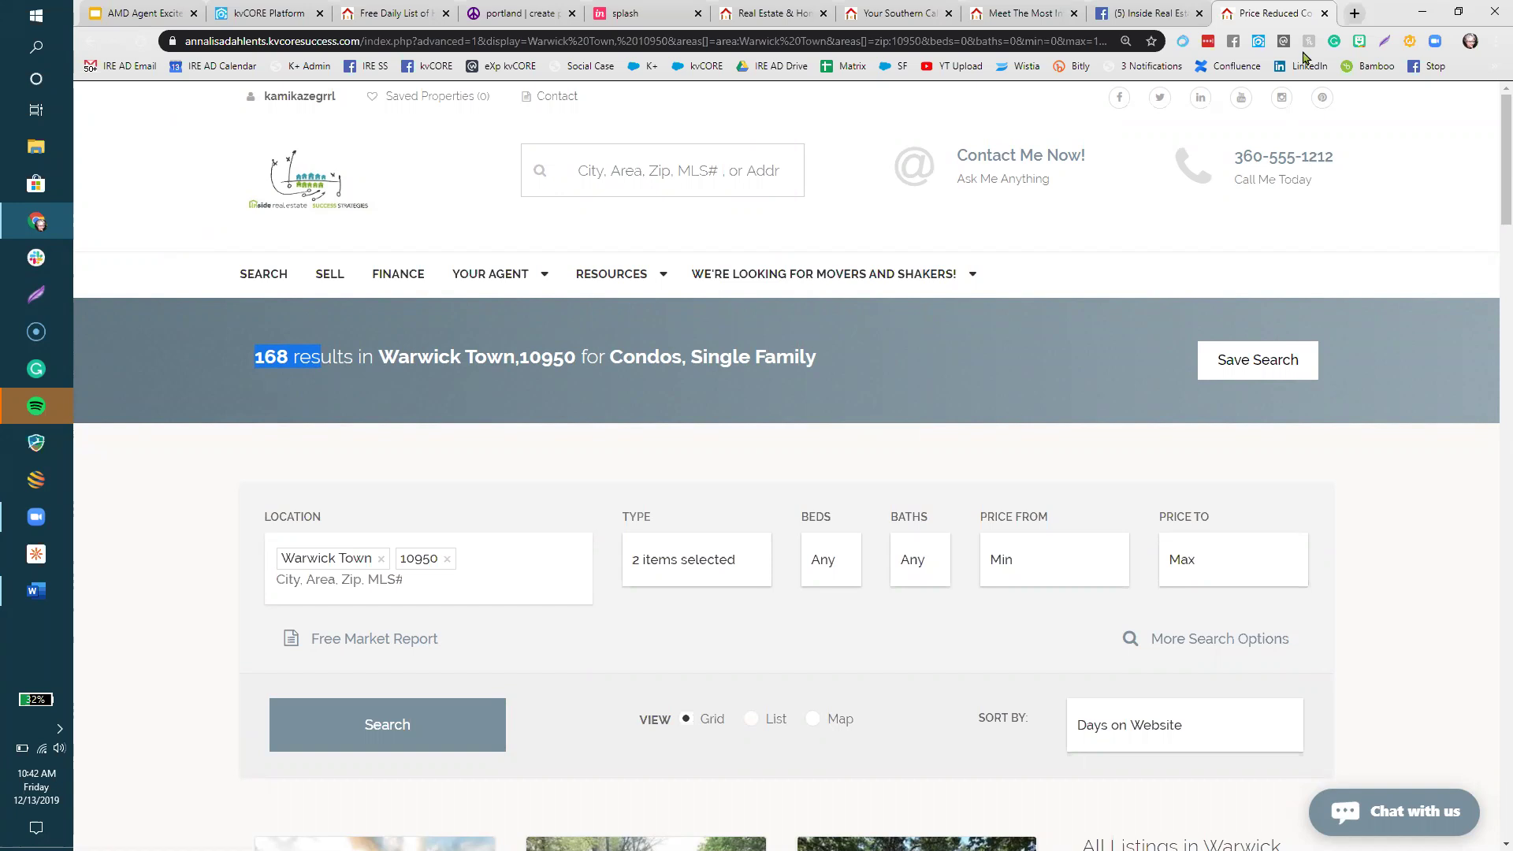
- Close the results and Facebook tabs, show the presentation, then open the kvCORE Marketplace
{"action": "left_click", "coordinate": [1325, 13]}
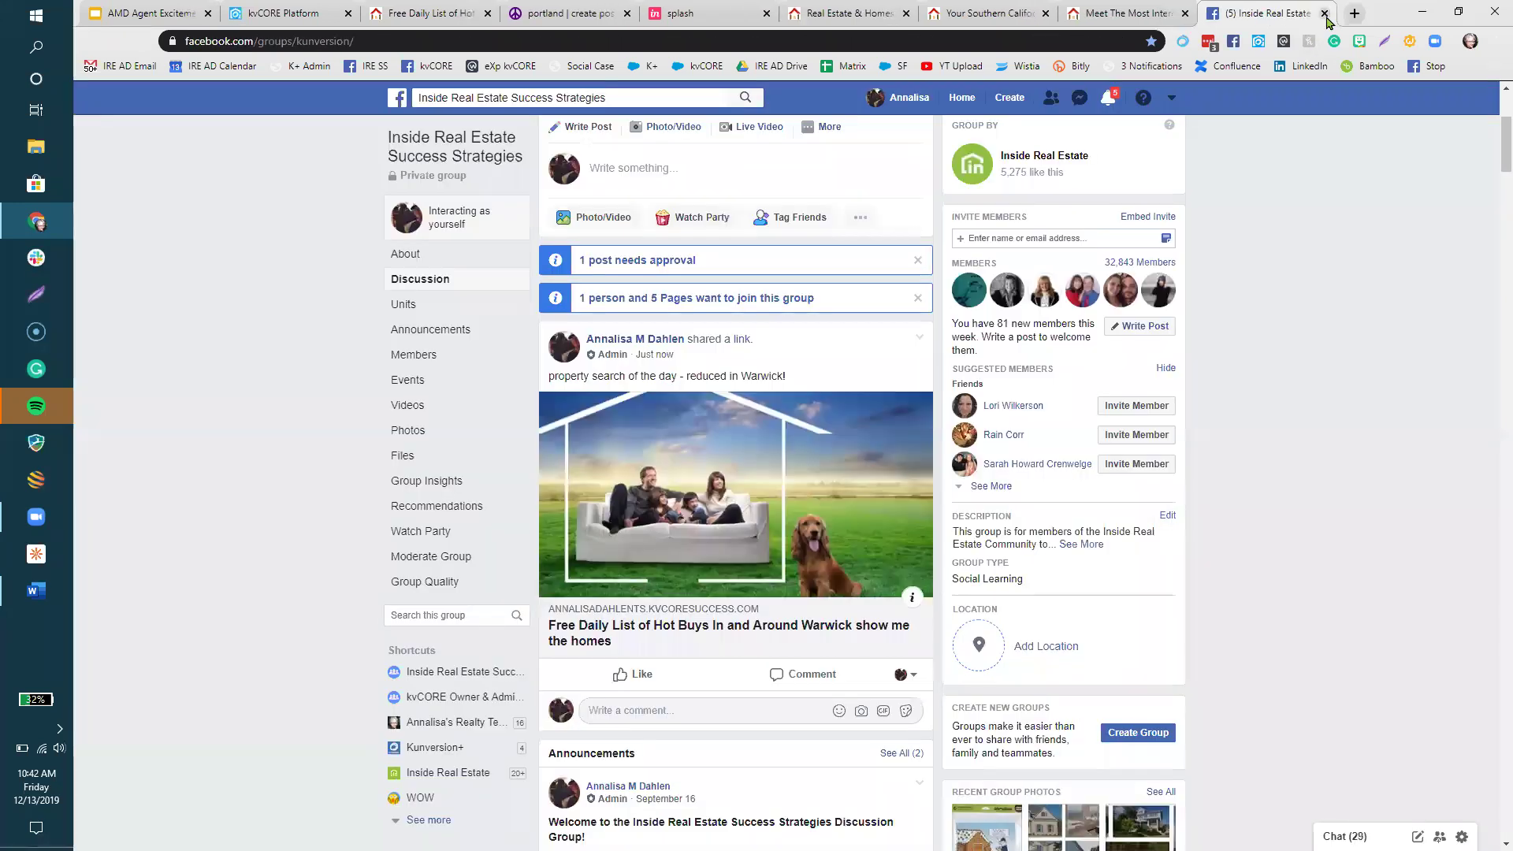
{"action": "key", "text": "ctrl+w"}
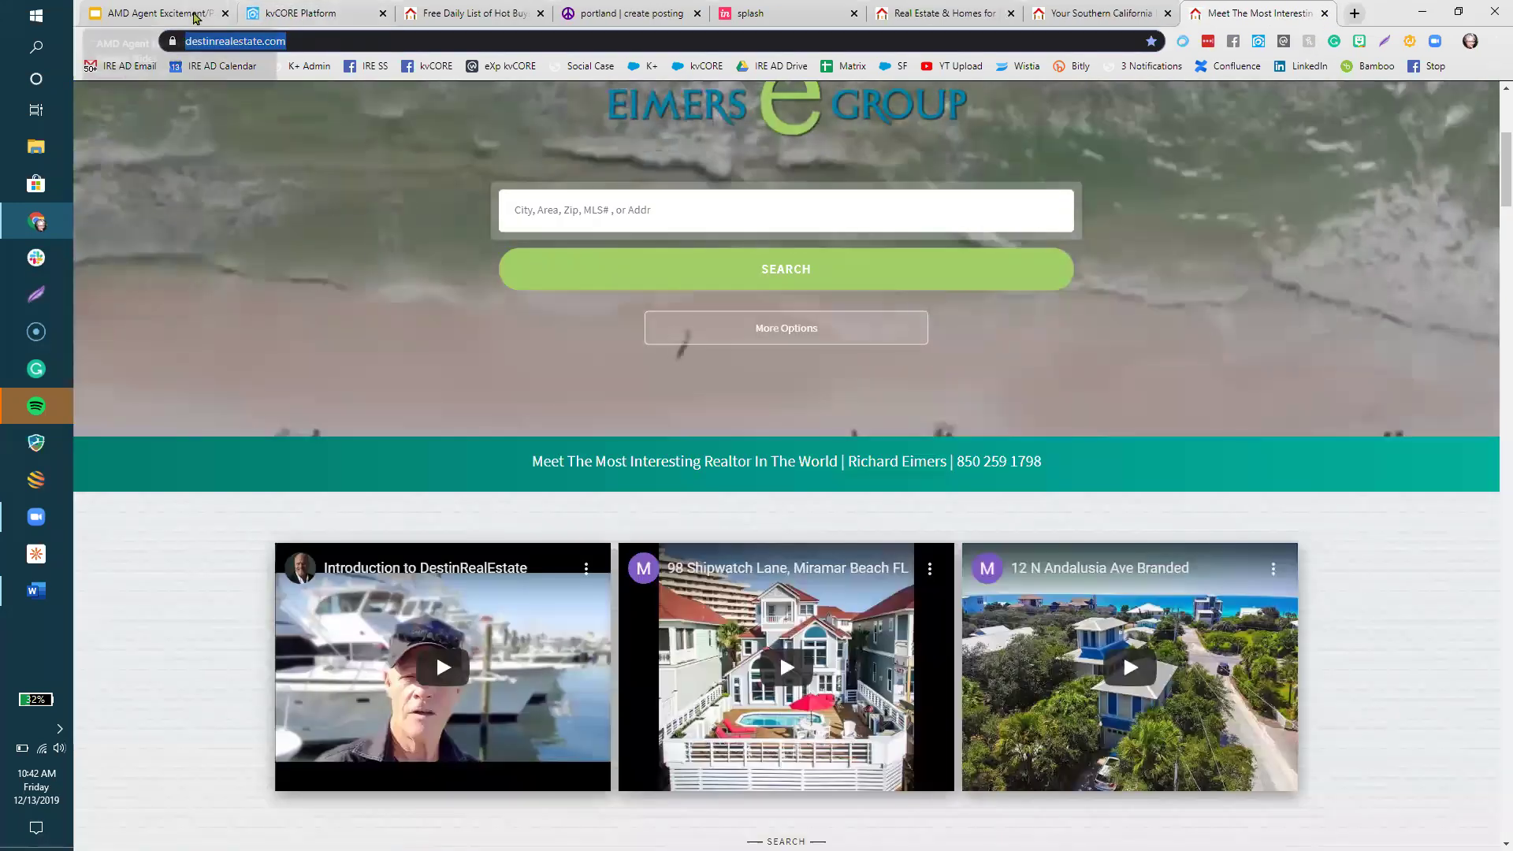
{"action": "left_click", "coordinate": [154, 14]}
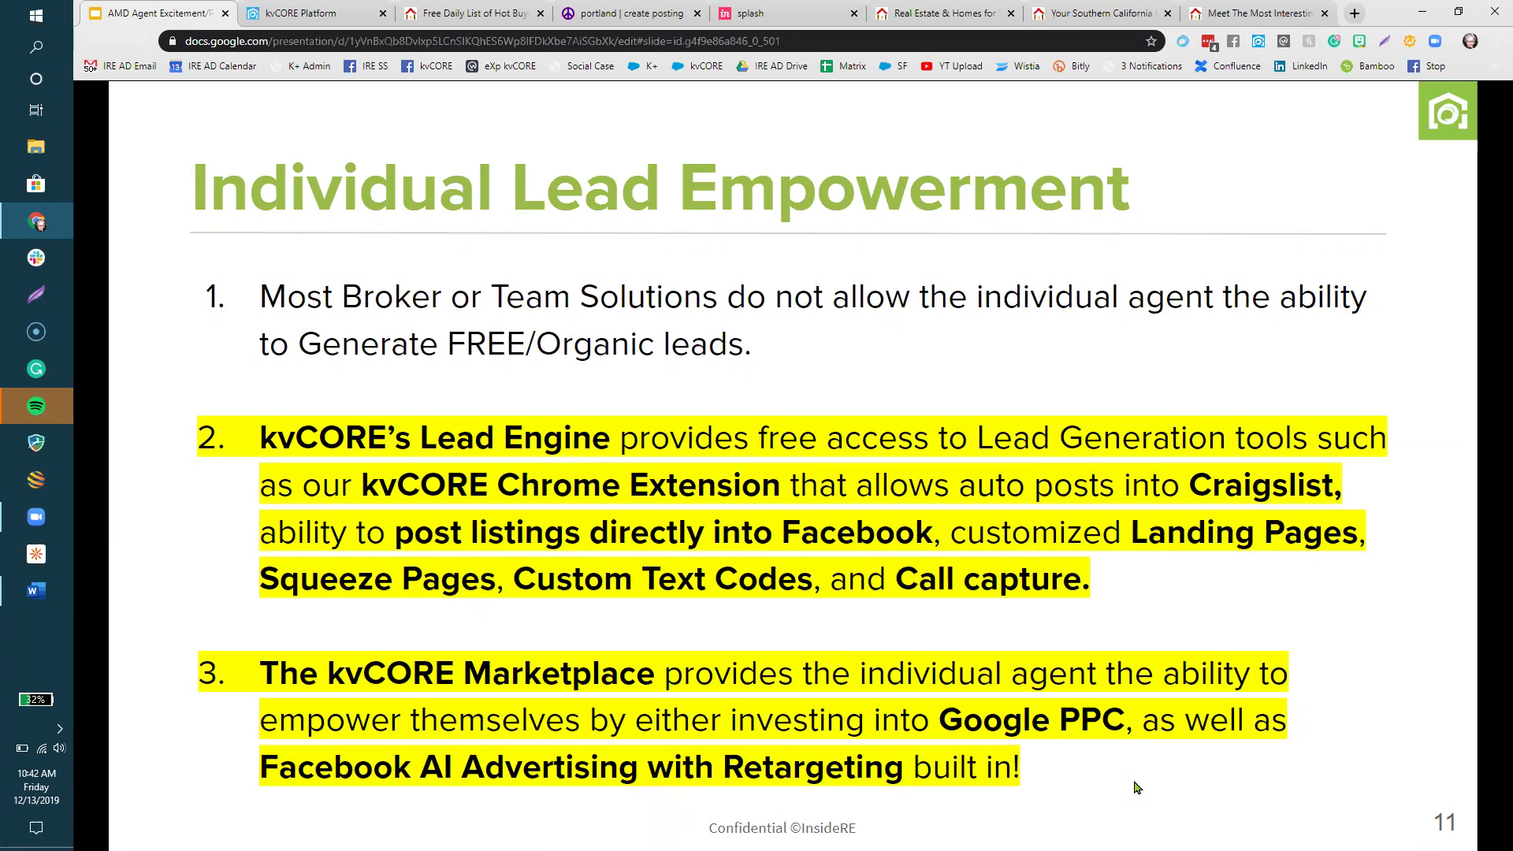
{"action": "key", "text": "ctrl+Tab"}
{"action": "left_click", "coordinate": [142, 414]}
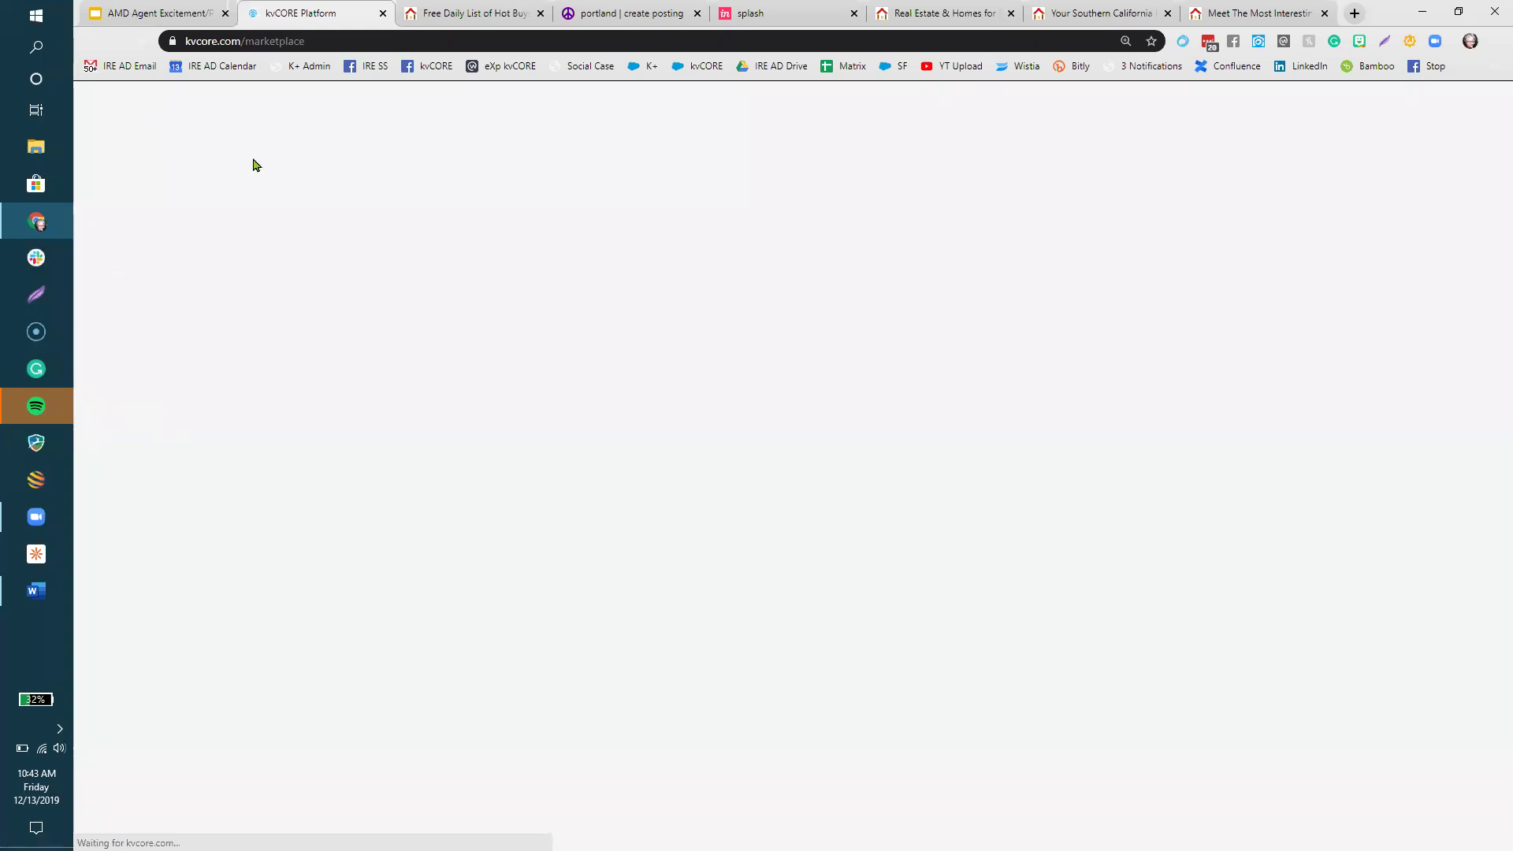
- Scroll through the kvCORE Marketplace add-on cards, then advance the slides to Ability to Scale Up
{"action": "right_click", "coordinate": [307, 9]}
{"action": "left_click", "coordinate": [325, 46]}
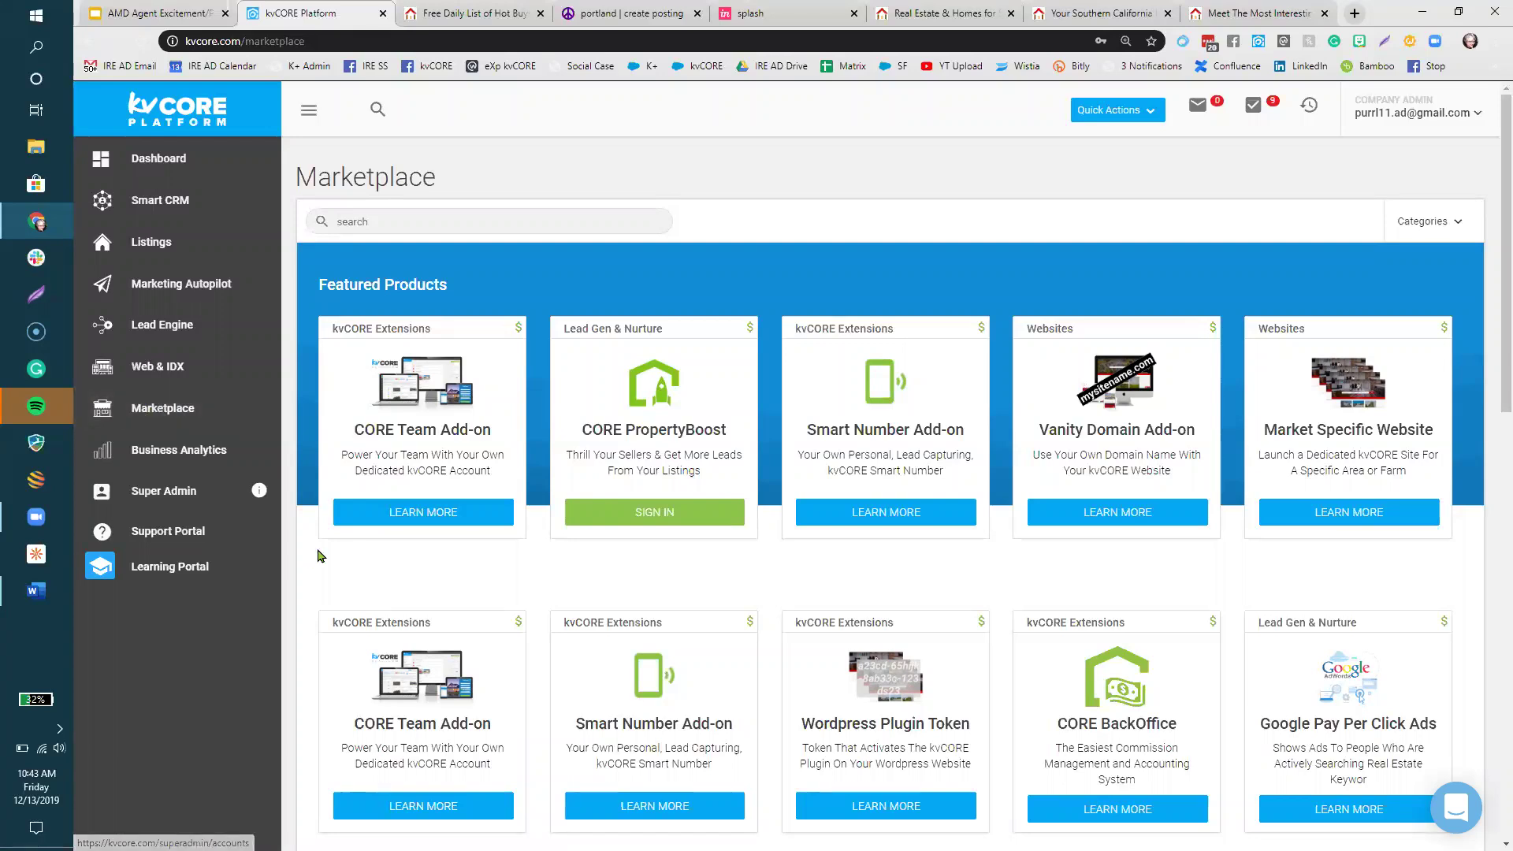
{"action": "scroll", "coordinate": [316, 549], "scroll_direction": "down", "scroll_amount": 1}
{"action": "scroll", "coordinate": [313, 536], "scroll_direction": "down", "scroll_amount": 6}
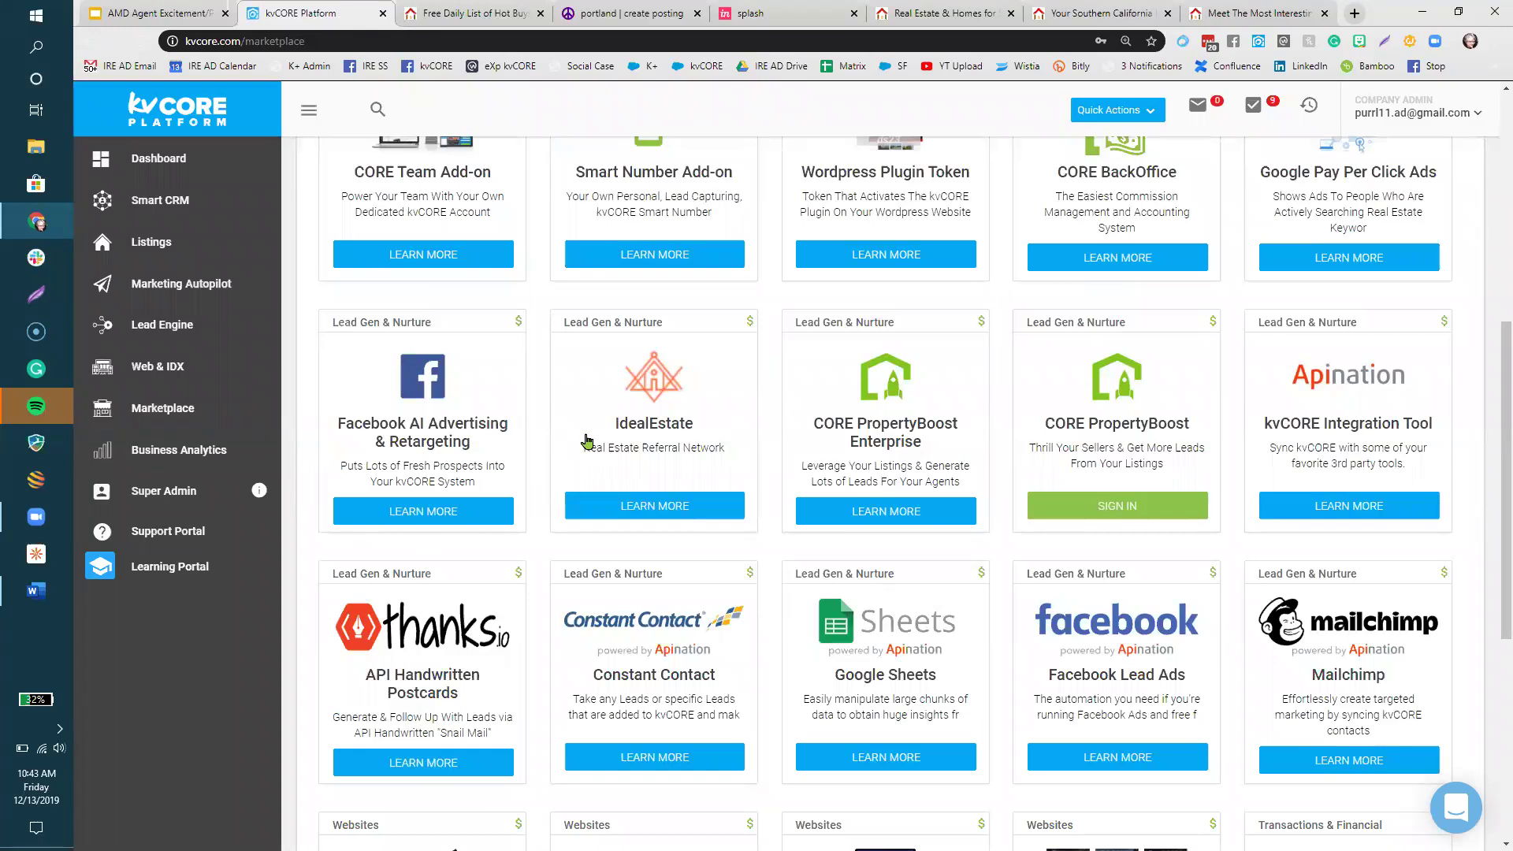
{"action": "scroll", "coordinate": [430, 328], "scroll_direction": "down", "scroll_amount": 3}
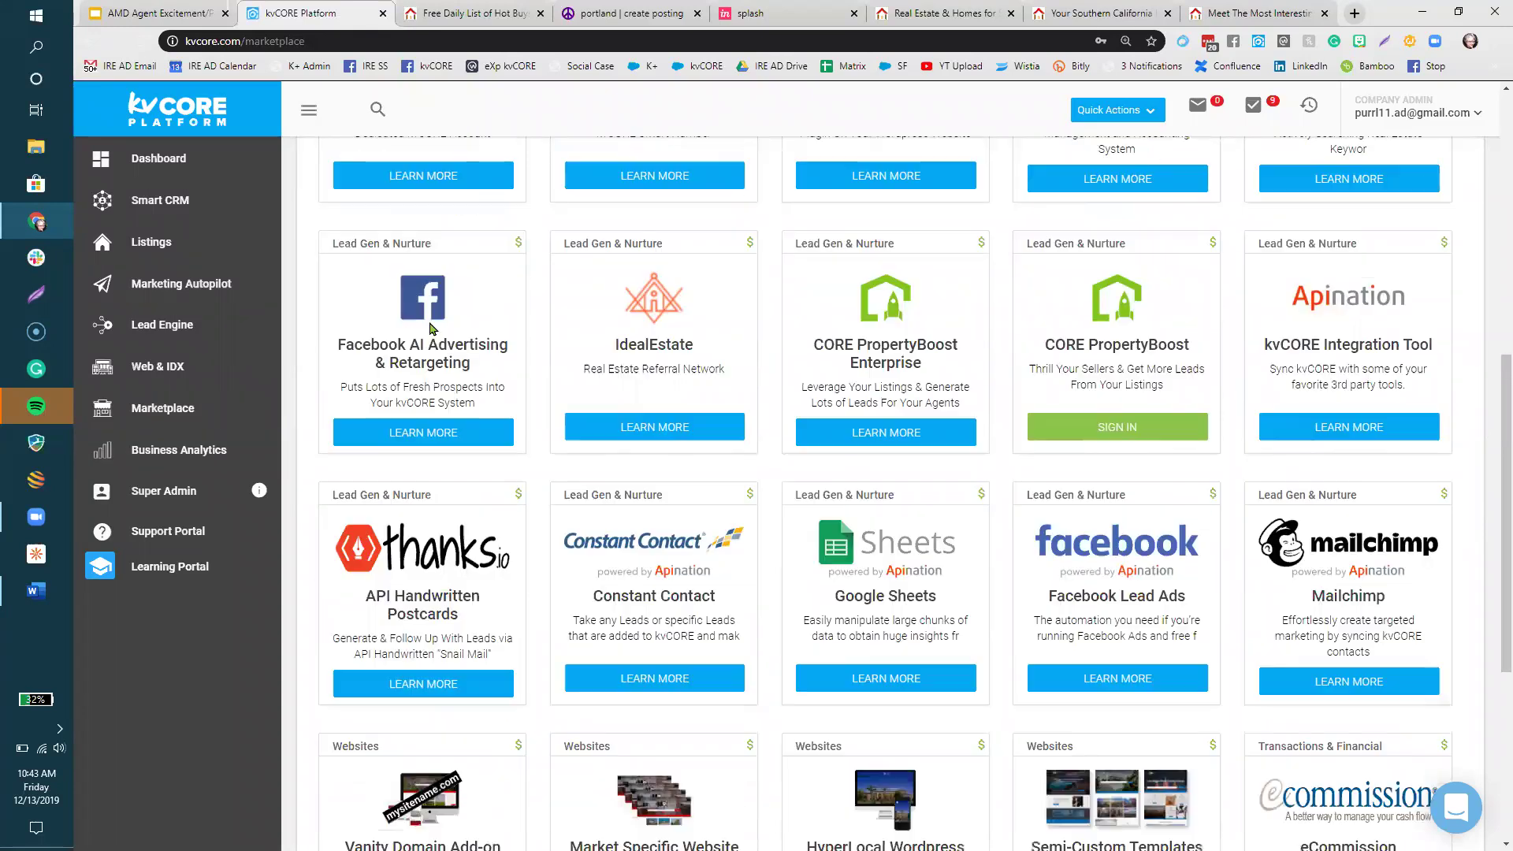
{"action": "scroll", "coordinate": [430, 328], "scroll_direction": "down", "scroll_amount": 4}
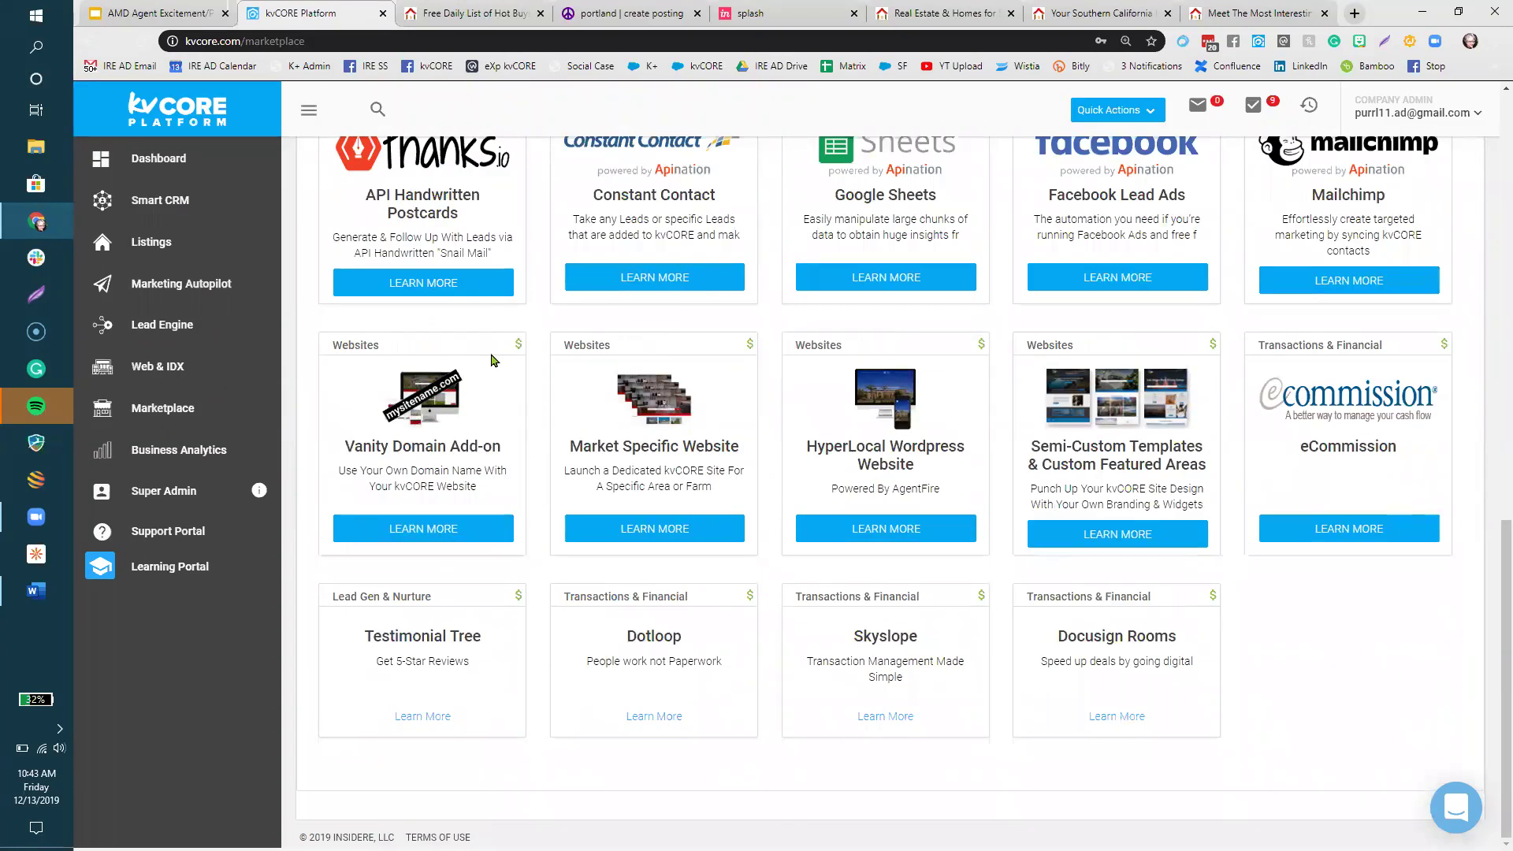
{"action": "scroll", "coordinate": [494, 359], "scroll_direction": "up", "scroll_amount": 2}
{"action": "scroll", "coordinate": [494, 359], "scroll_direction": "up", "scroll_amount": 4}
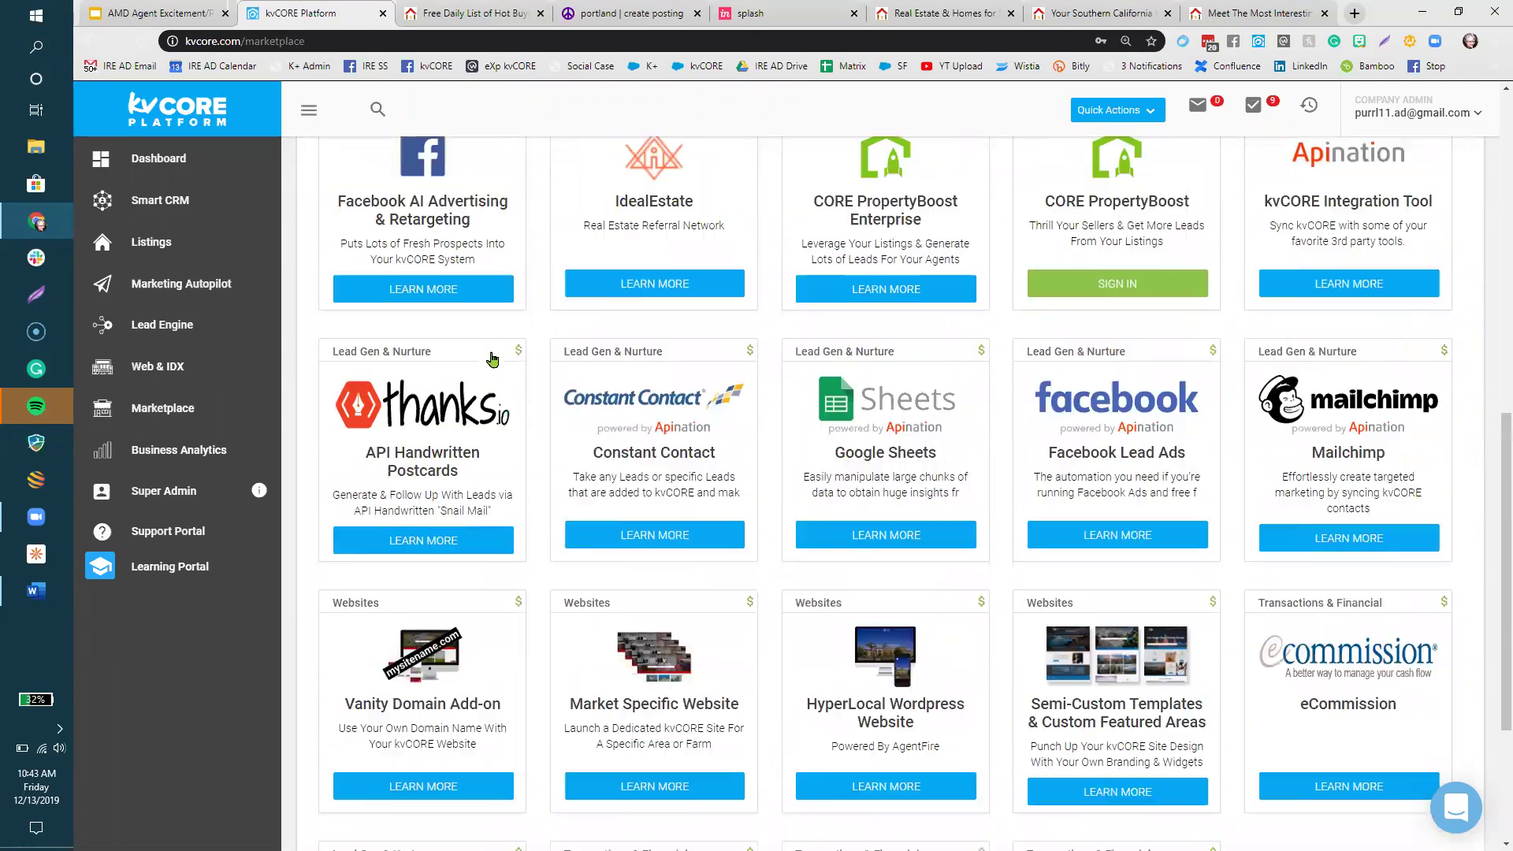
{"action": "scroll", "coordinate": [494, 360], "scroll_direction": "up", "scroll_amount": 9}
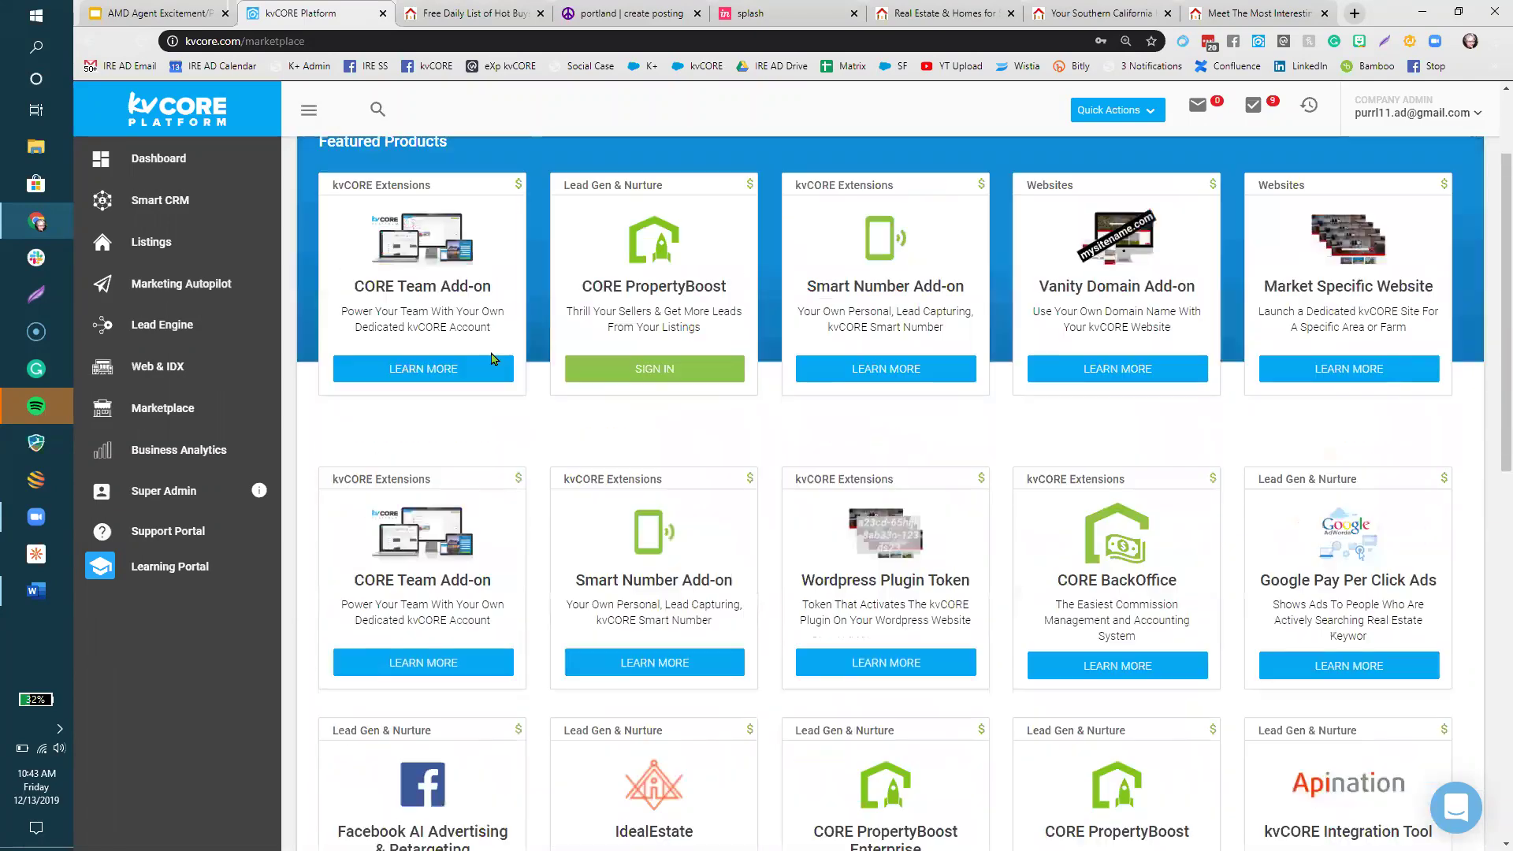
{"action": "scroll", "coordinate": [492, 358], "scroll_direction": "down", "scroll_amount": 9}
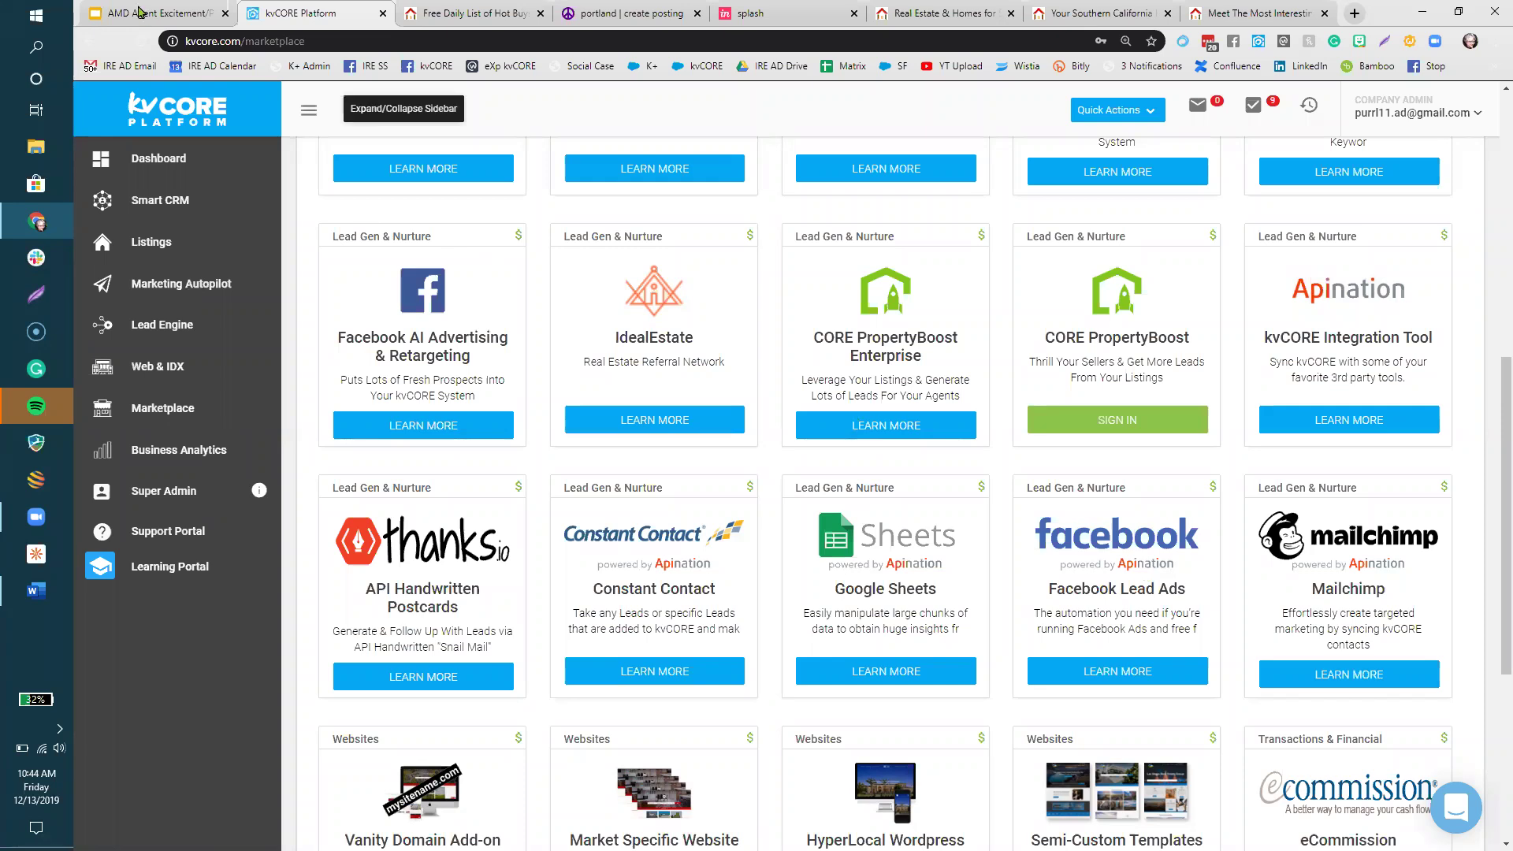
{"action": "key", "text": "ctrl+shift+Tab"}
{"action": "key", "text": "Right"}
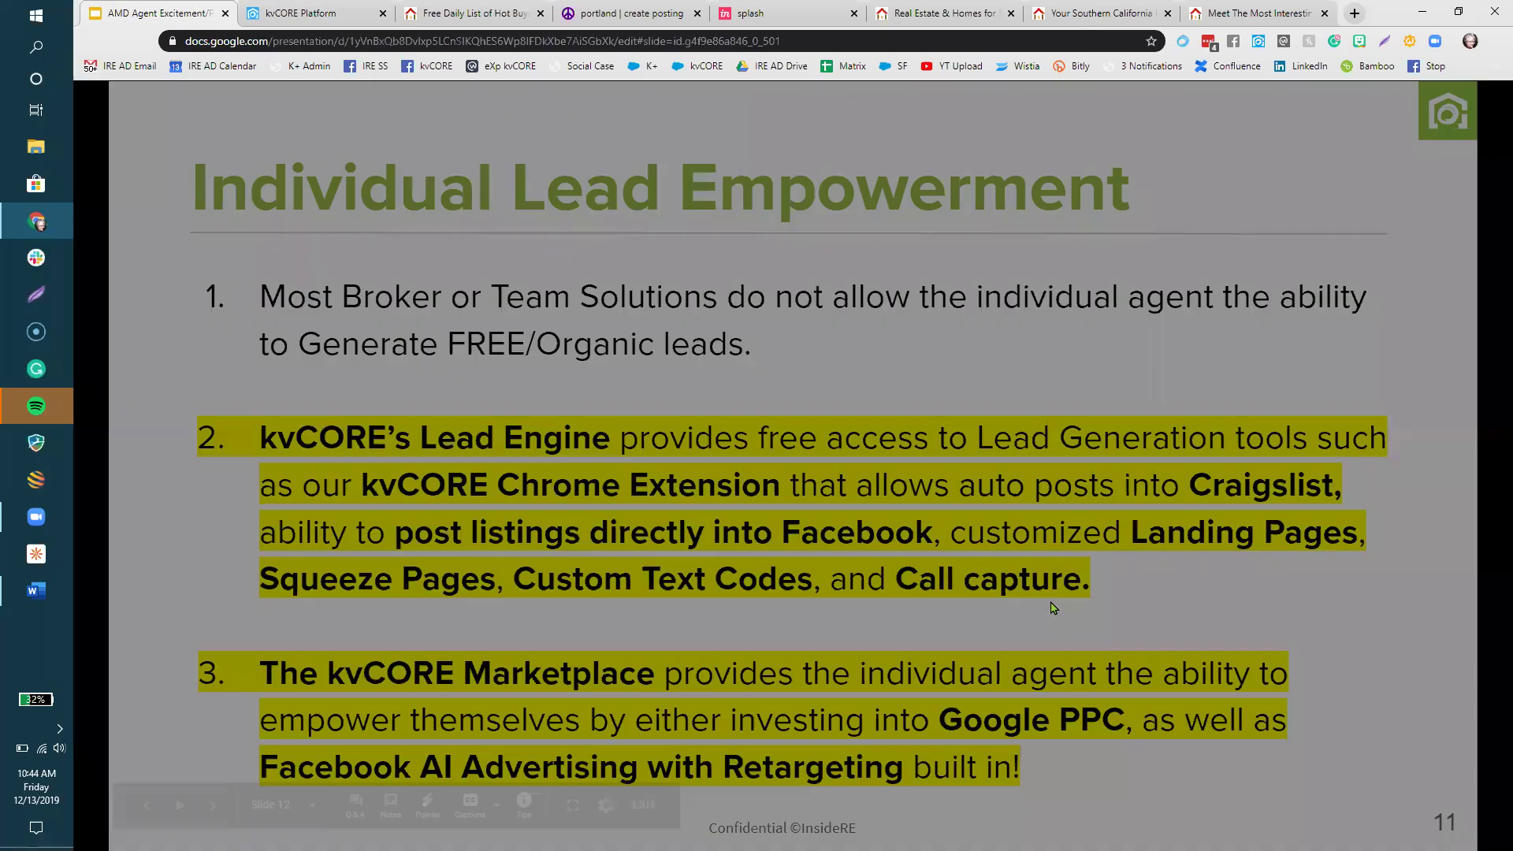